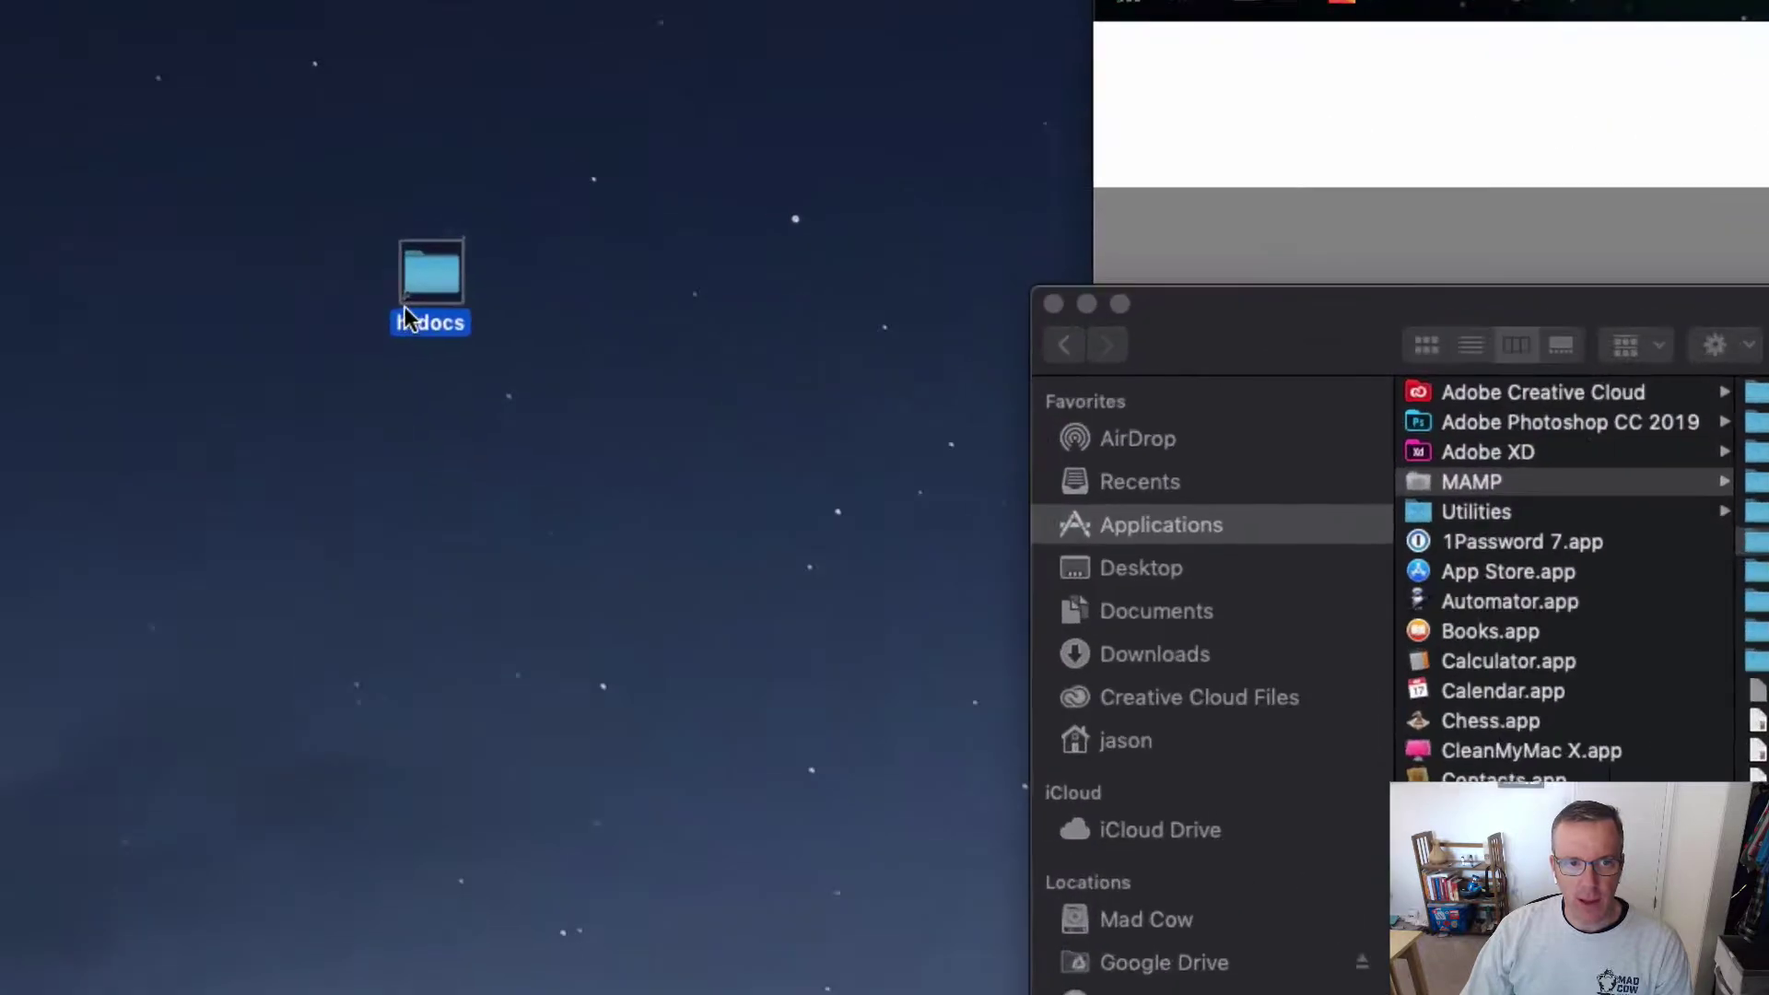
Step: Move the htdocs desktop icon into the column of other desktop folders
{"action": "left_click", "coordinate": [391, 174]}
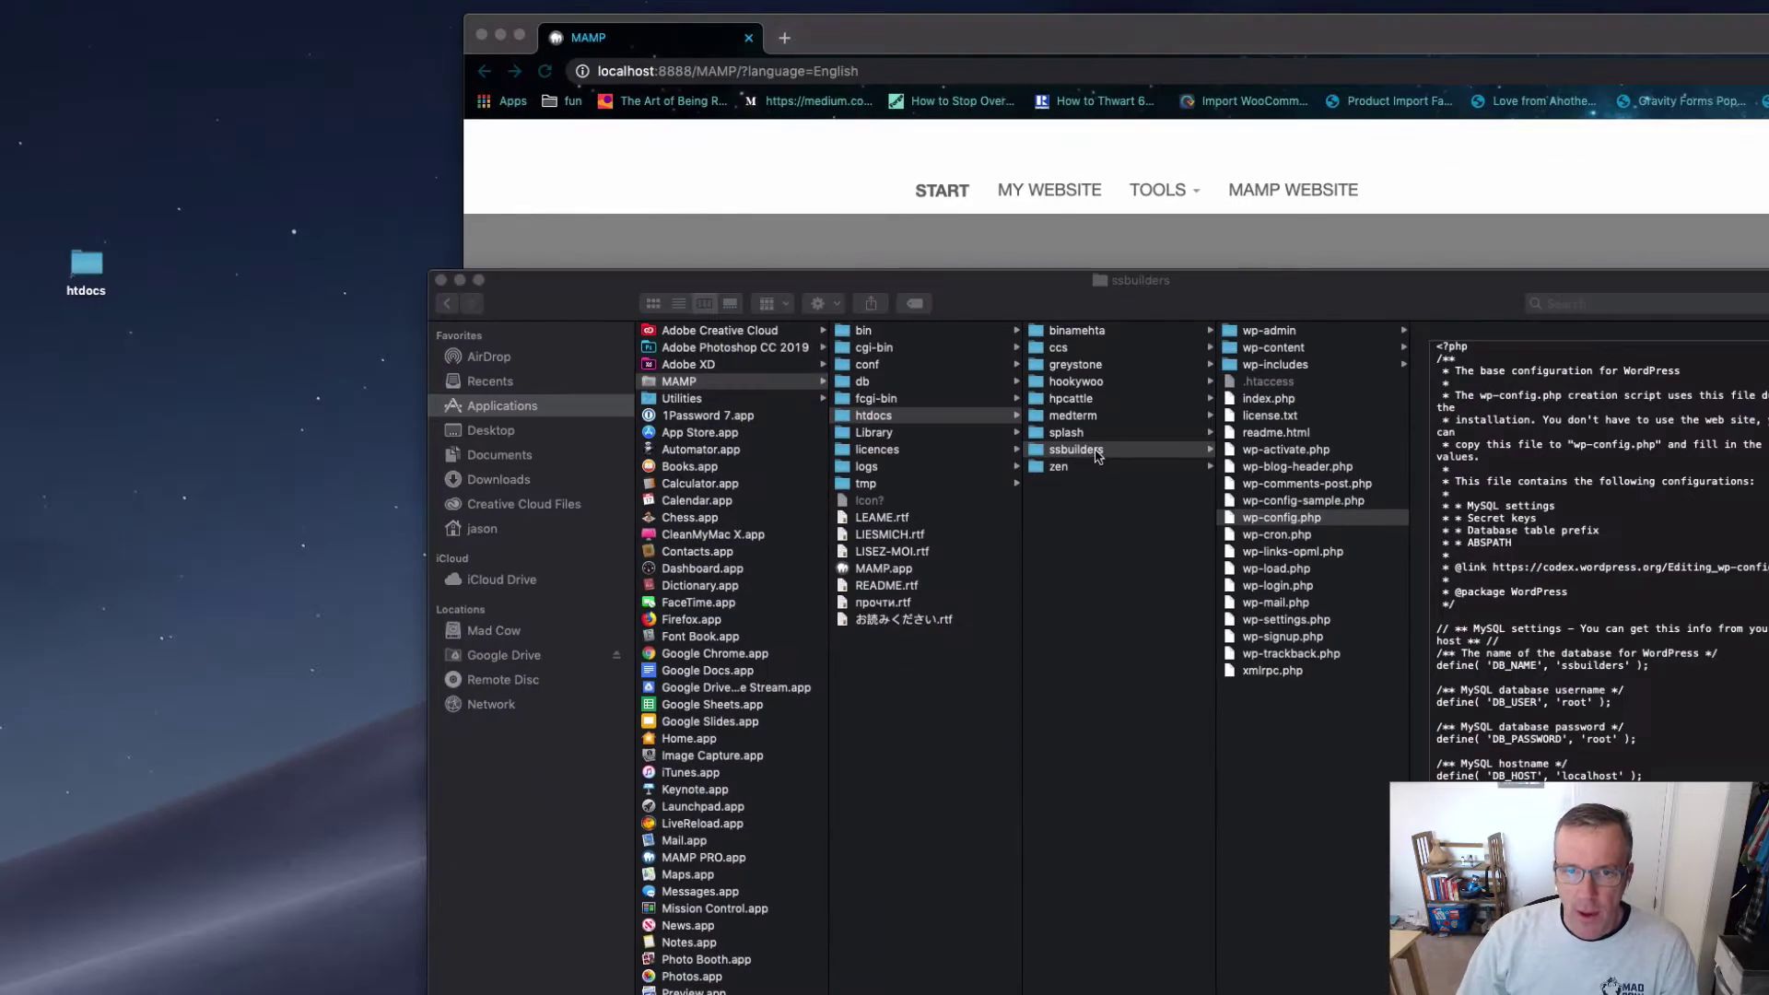
{"action": "right_click", "coordinate": [899, 425]}
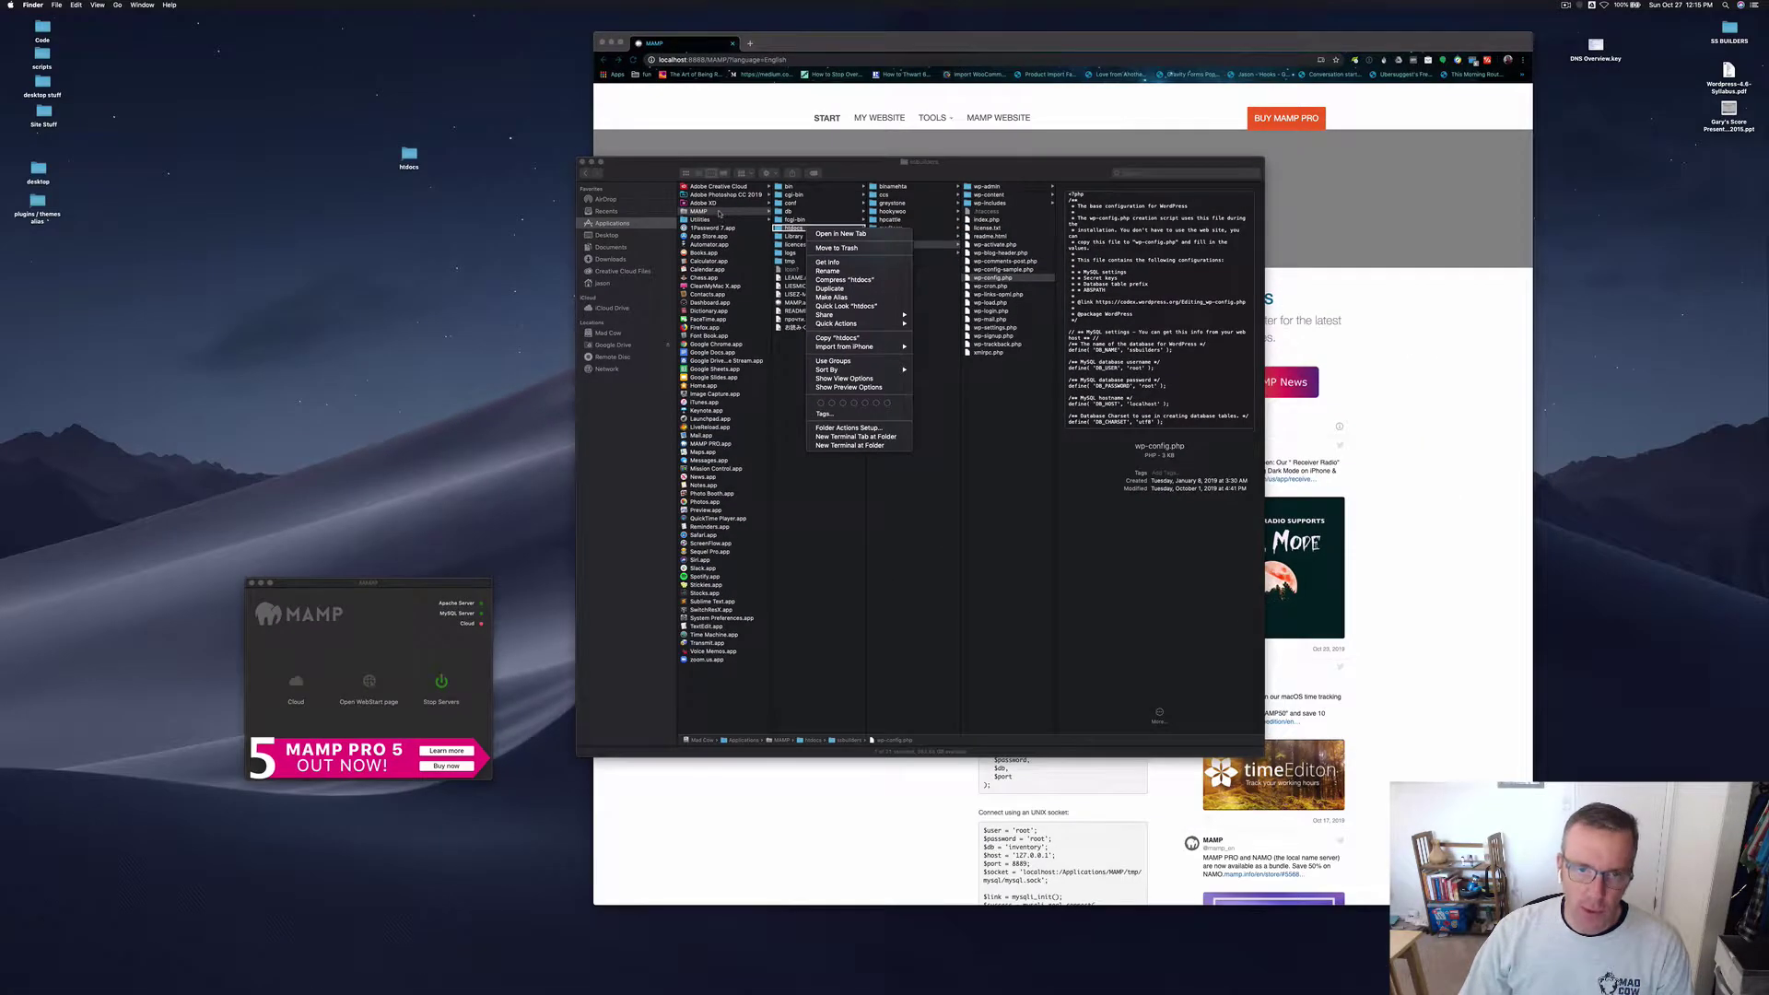
{"action": "left_click", "coordinate": [734, 386]}
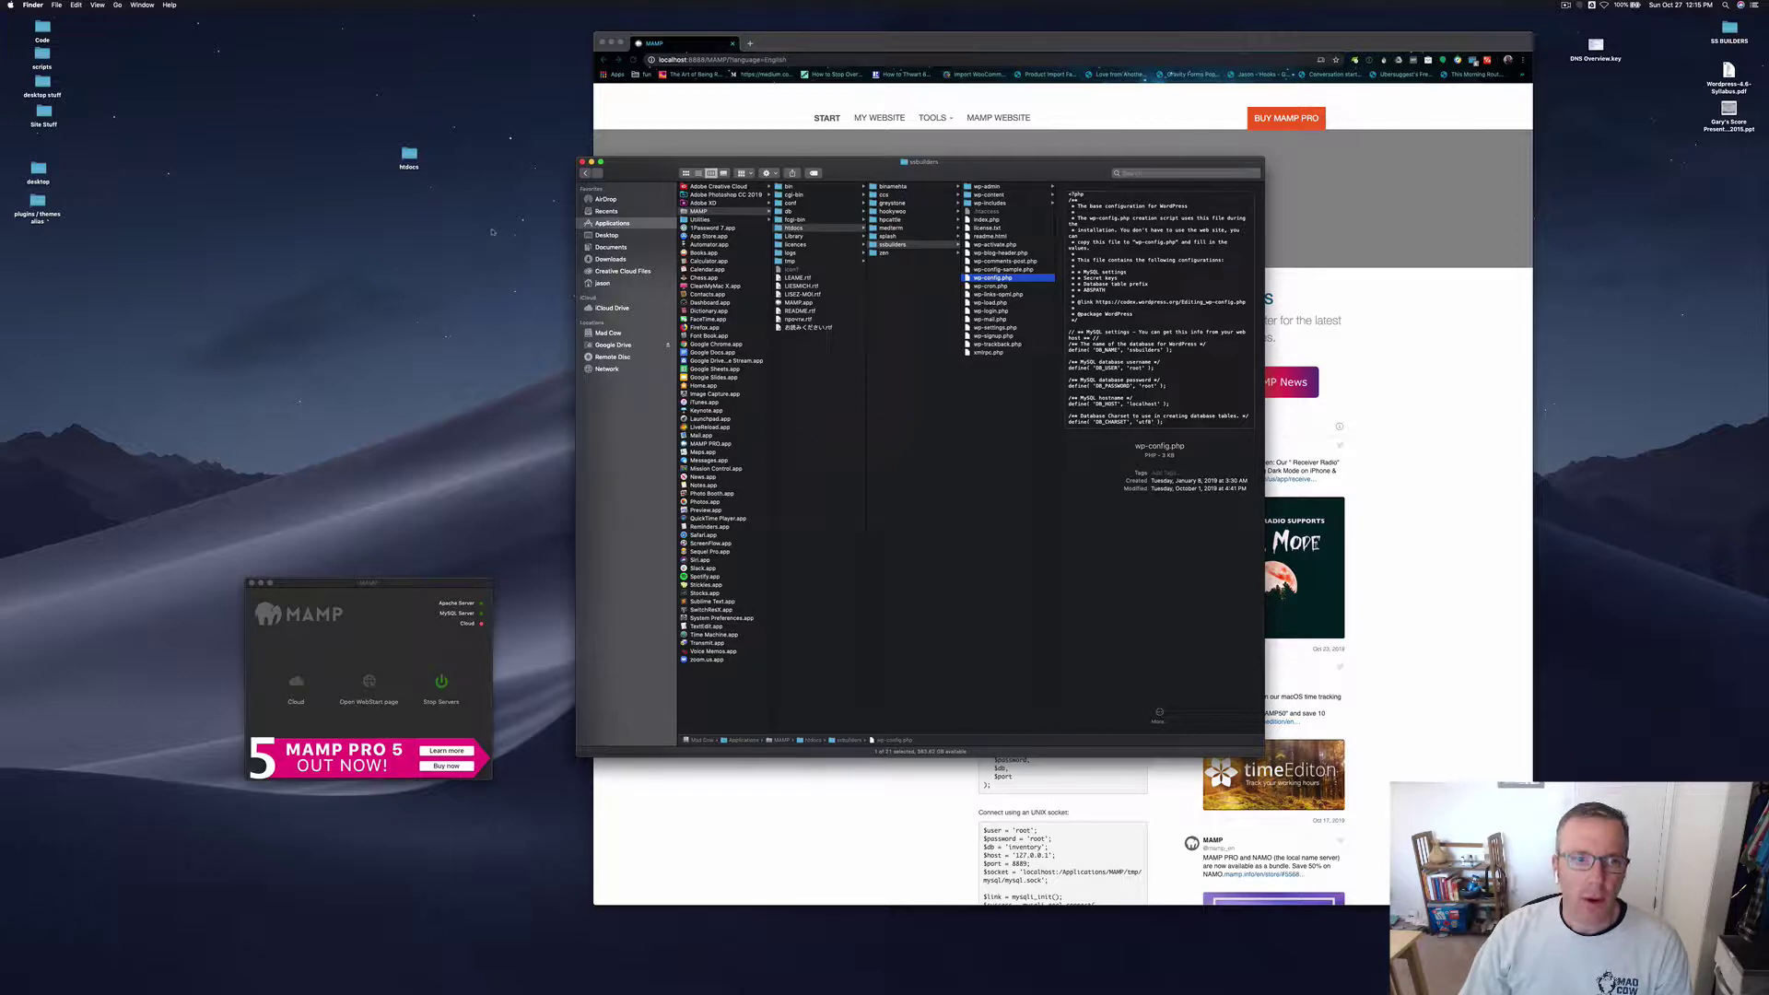
{"action": "left_click_drag", "start_coordinate": [411, 156], "coordinate": [39, 146]}
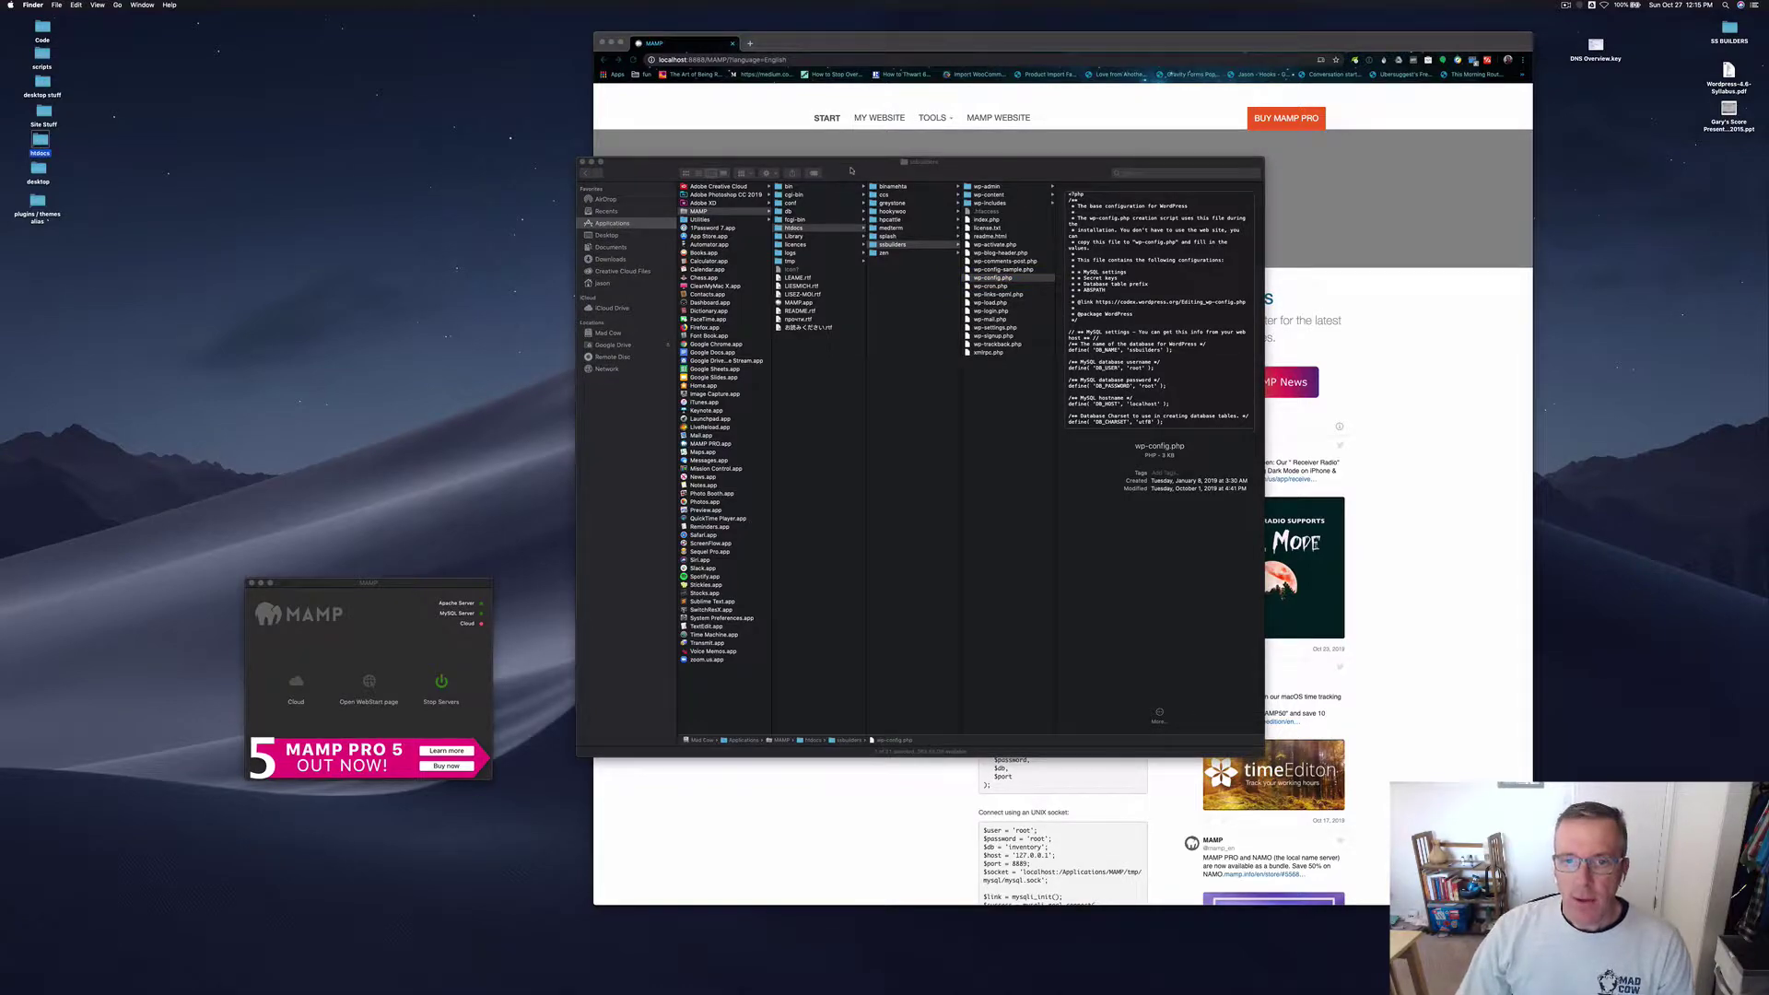
{"action": "left_click", "coordinate": [852, 170]}
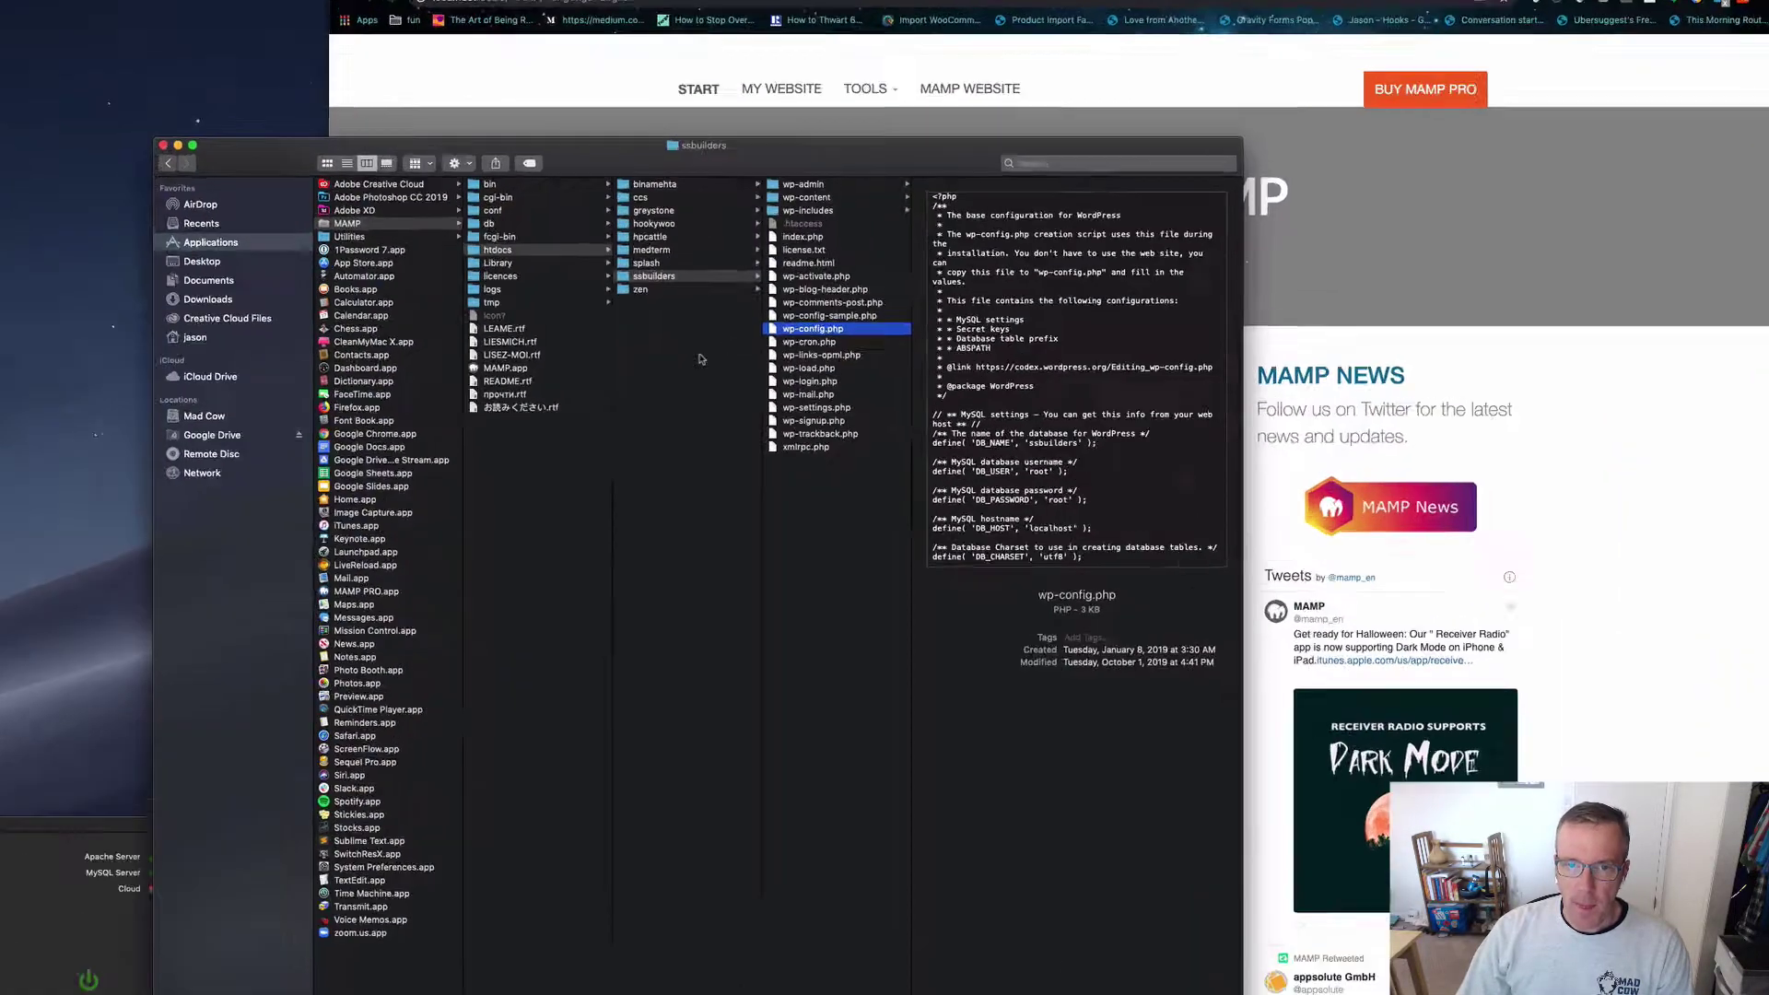
Step: Add a new folder named 'mamp' inside MAMP's htdocs folder
{"action": "left_click", "coordinate": [698, 360]}
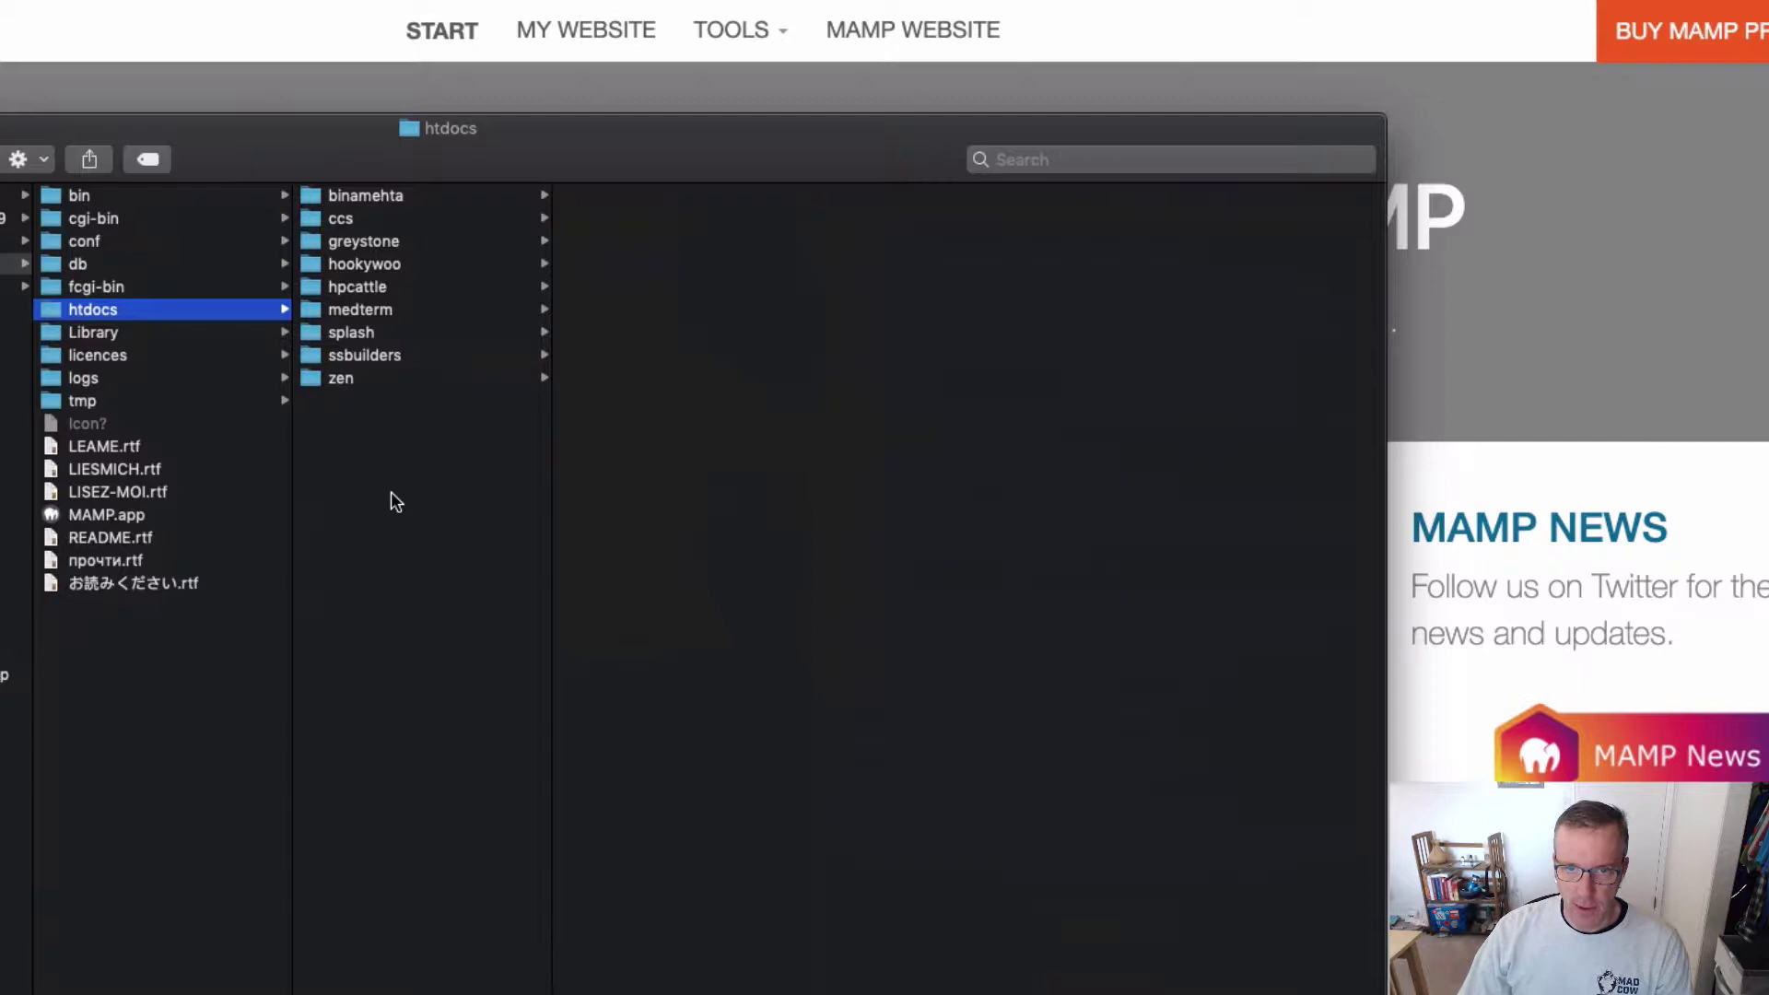
{"action": "right_click", "coordinate": [391, 490]}
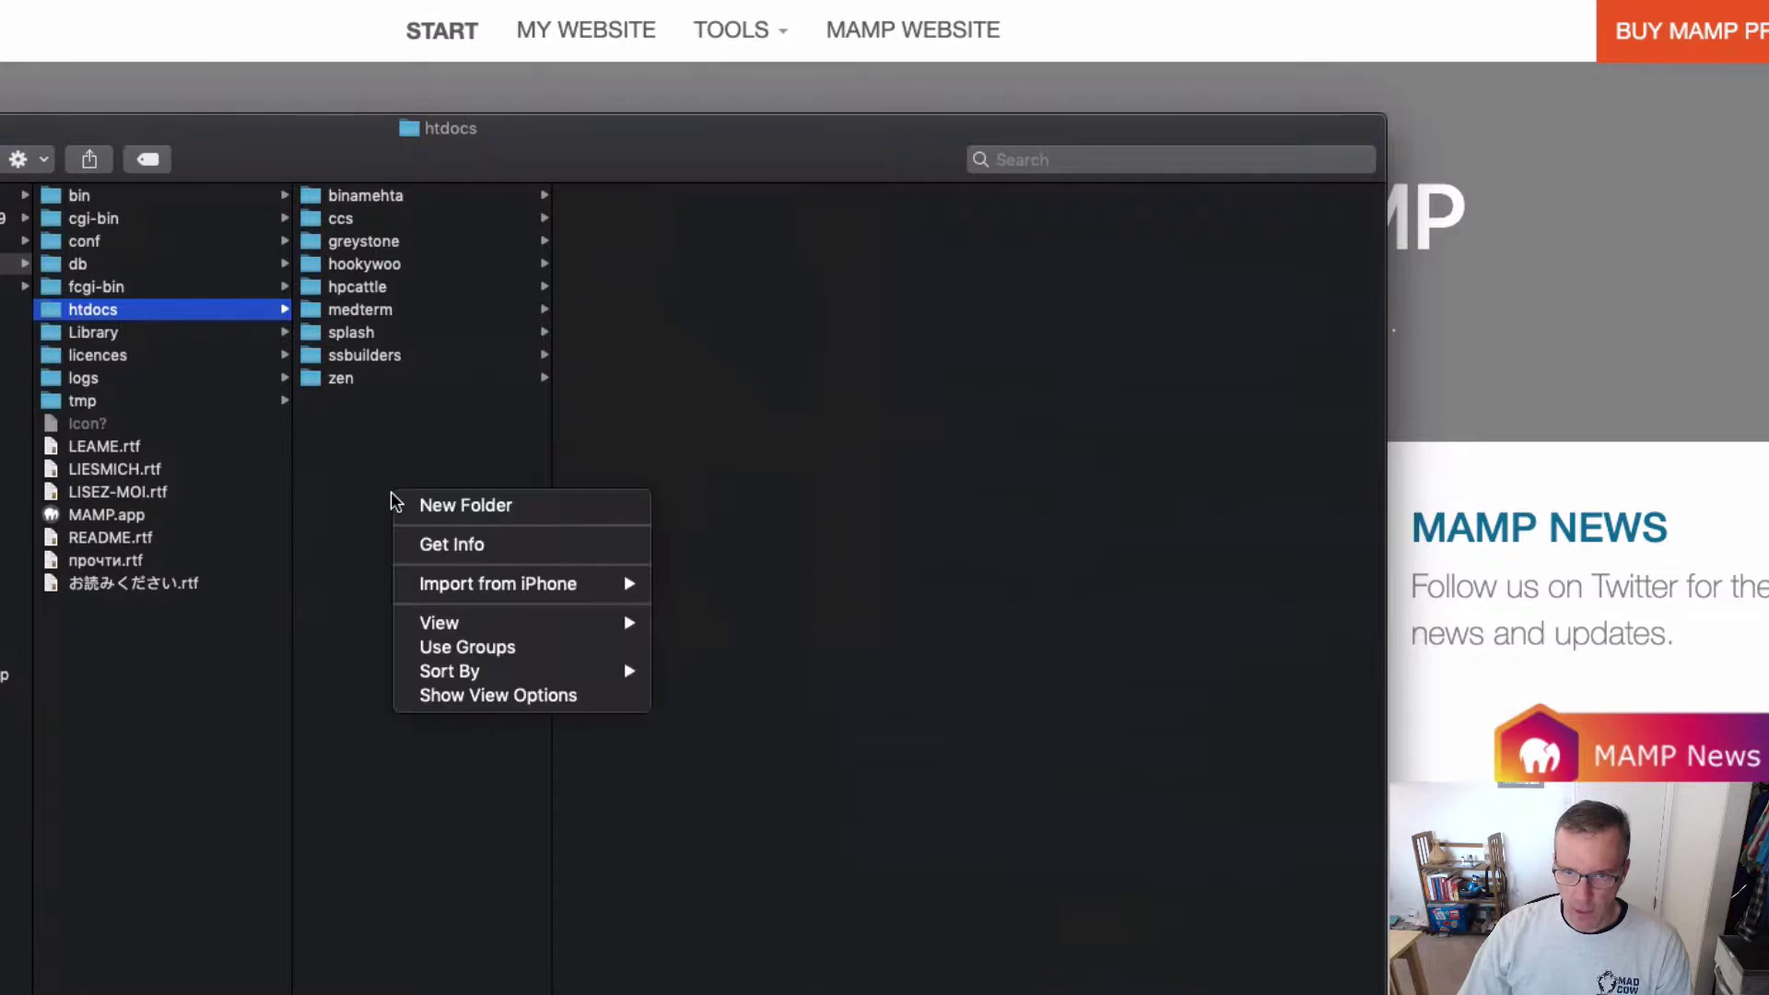
{"action": "left_click", "coordinate": [455, 506]}
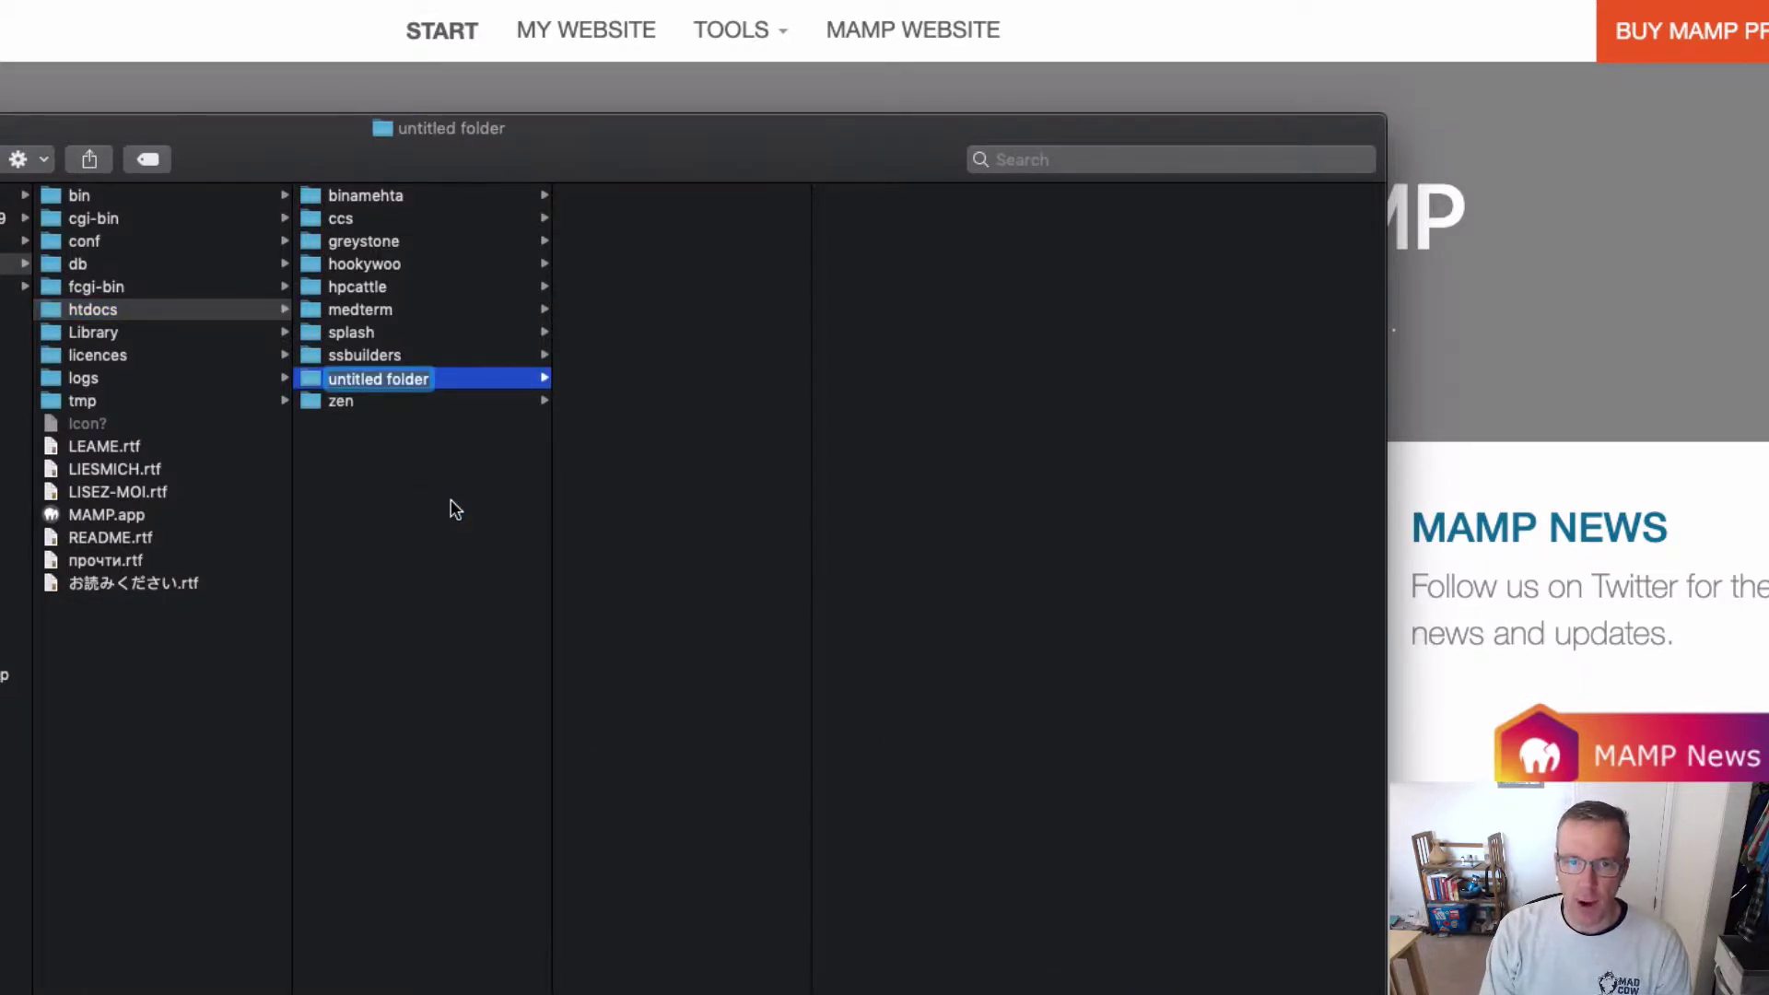
{"action": "type", "text": "mamp"}
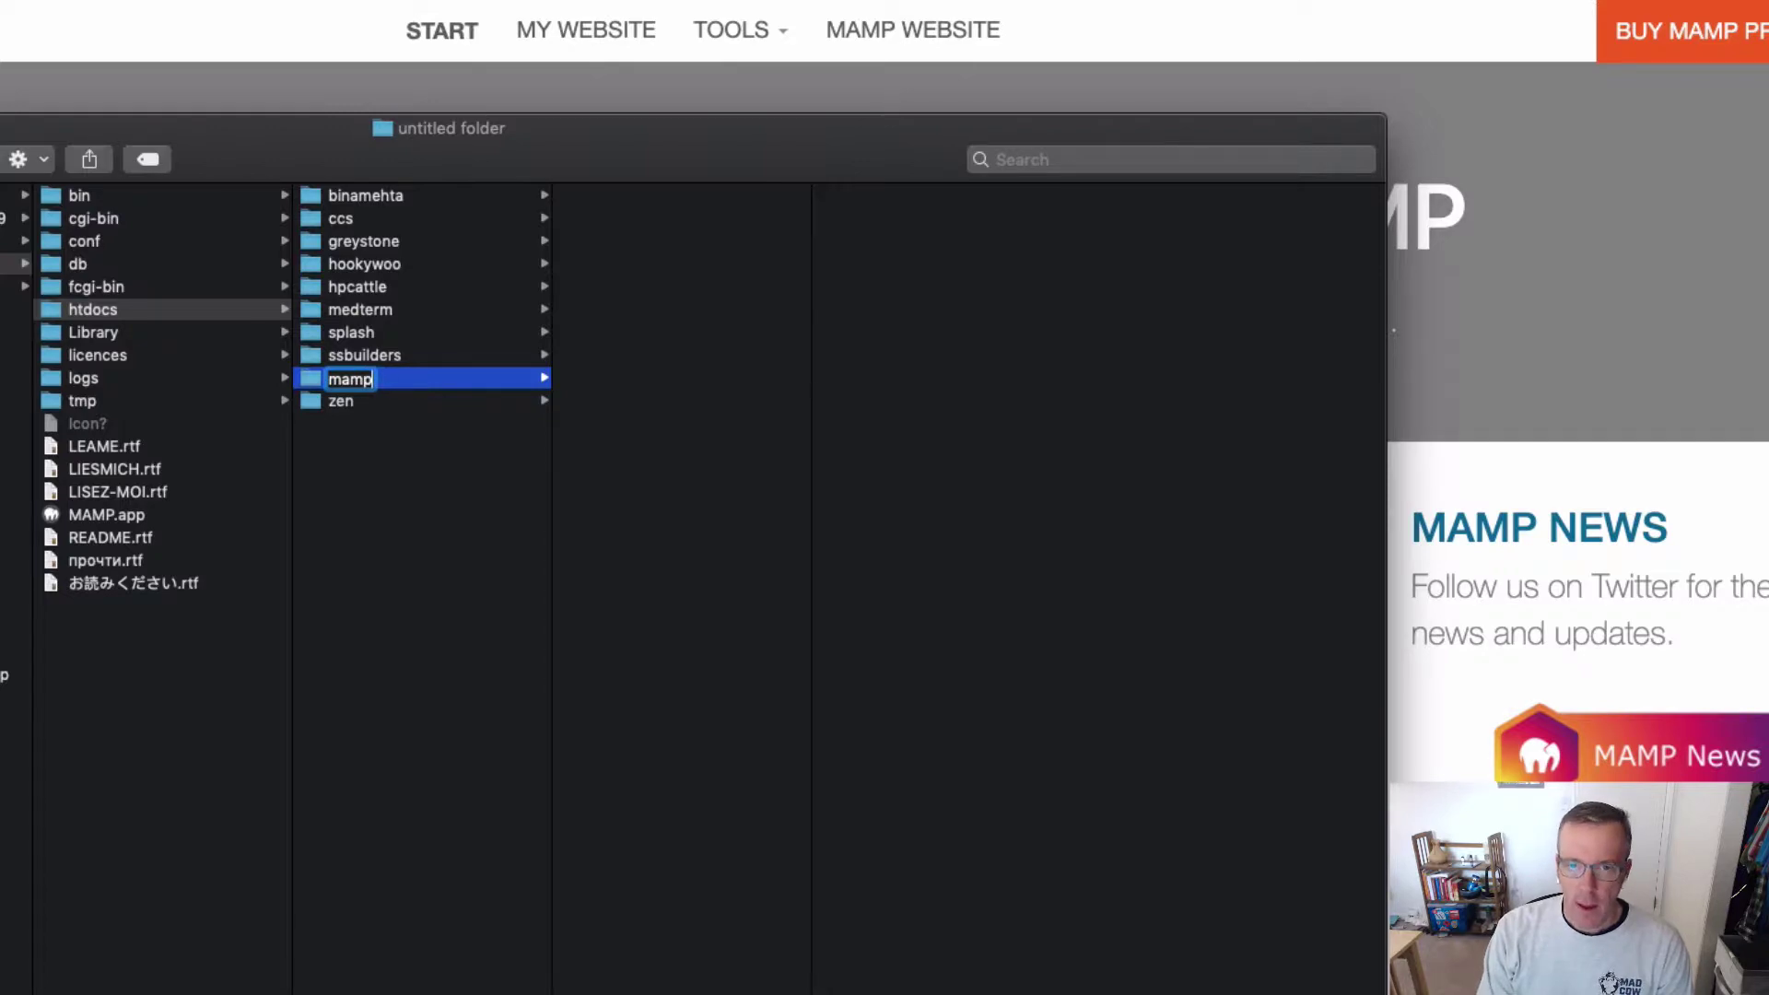
{"action": "key", "text": "Return"}
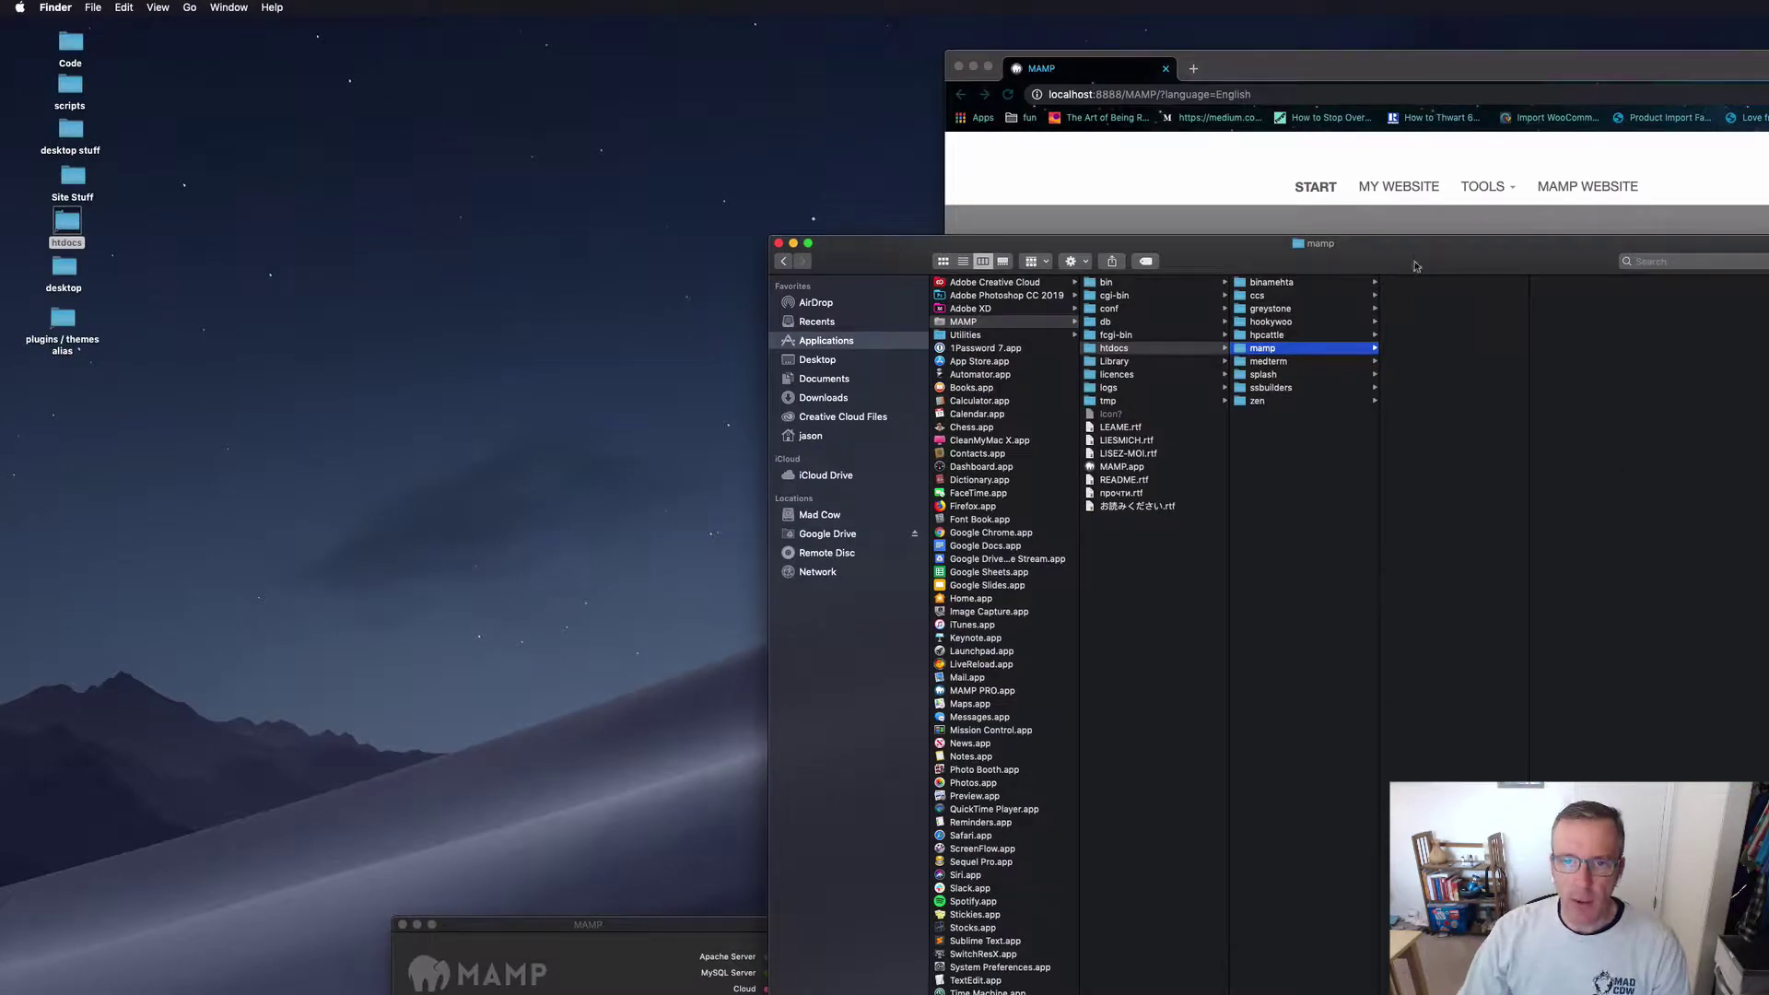
{"action": "left_click_drag", "start_coordinate": [1416, 267], "coordinate": [1742, 334]}
Step: Open the Site Stuff desktop folder, enlarge its window and widen the column
{"action": "left_click", "coordinate": [348, 376]}
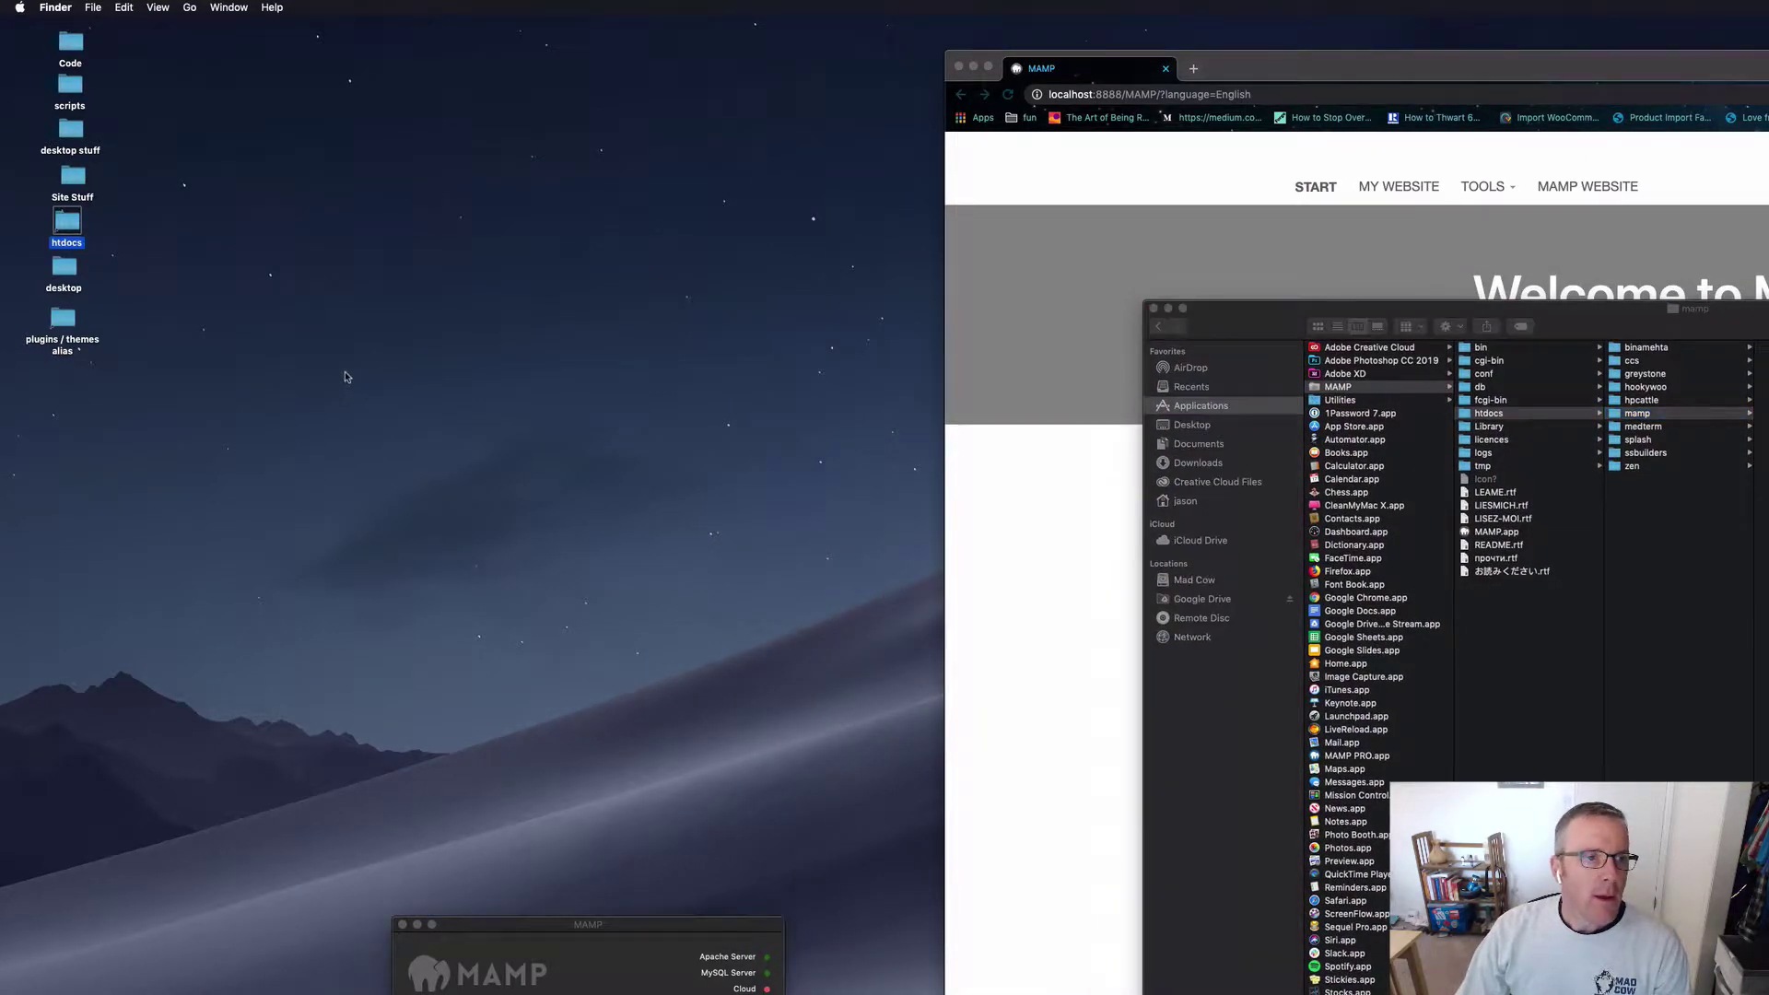
{"action": "left_click", "coordinate": [347, 376]}
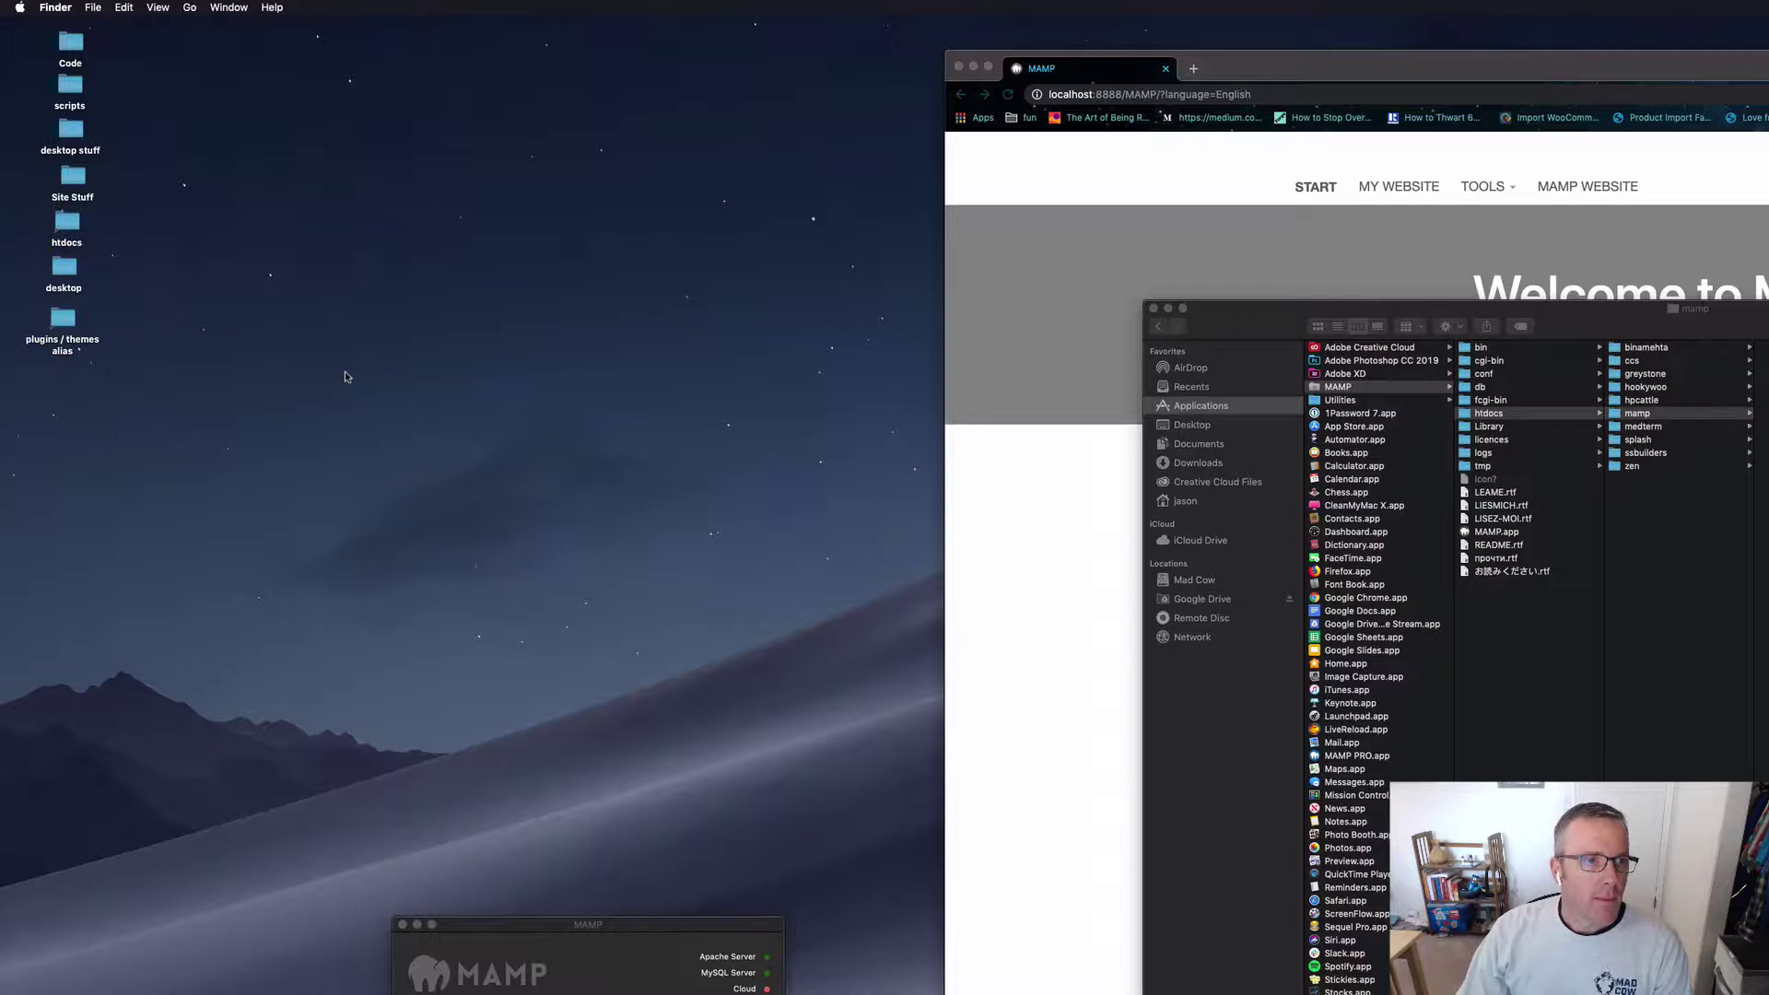
{"action": "double_click", "coordinate": [73, 183]}
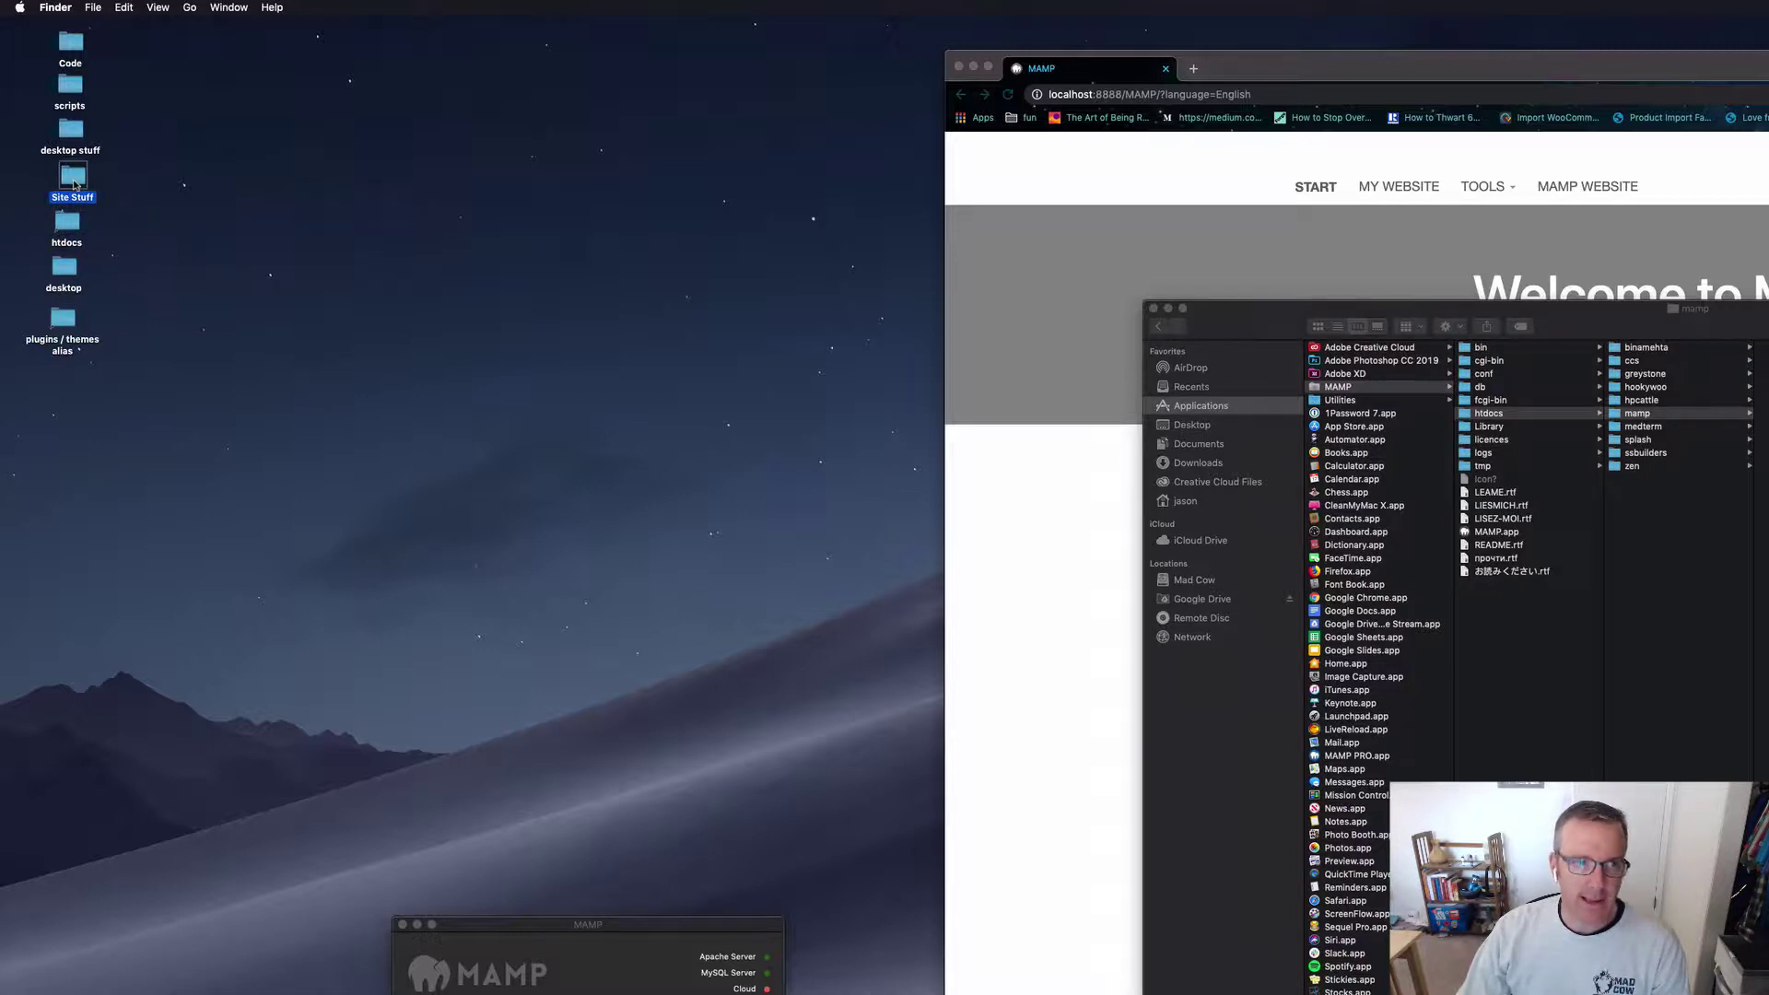
{"action": "left_click_drag", "start_coordinate": [1271, 346], "coordinate": [305, 155]}
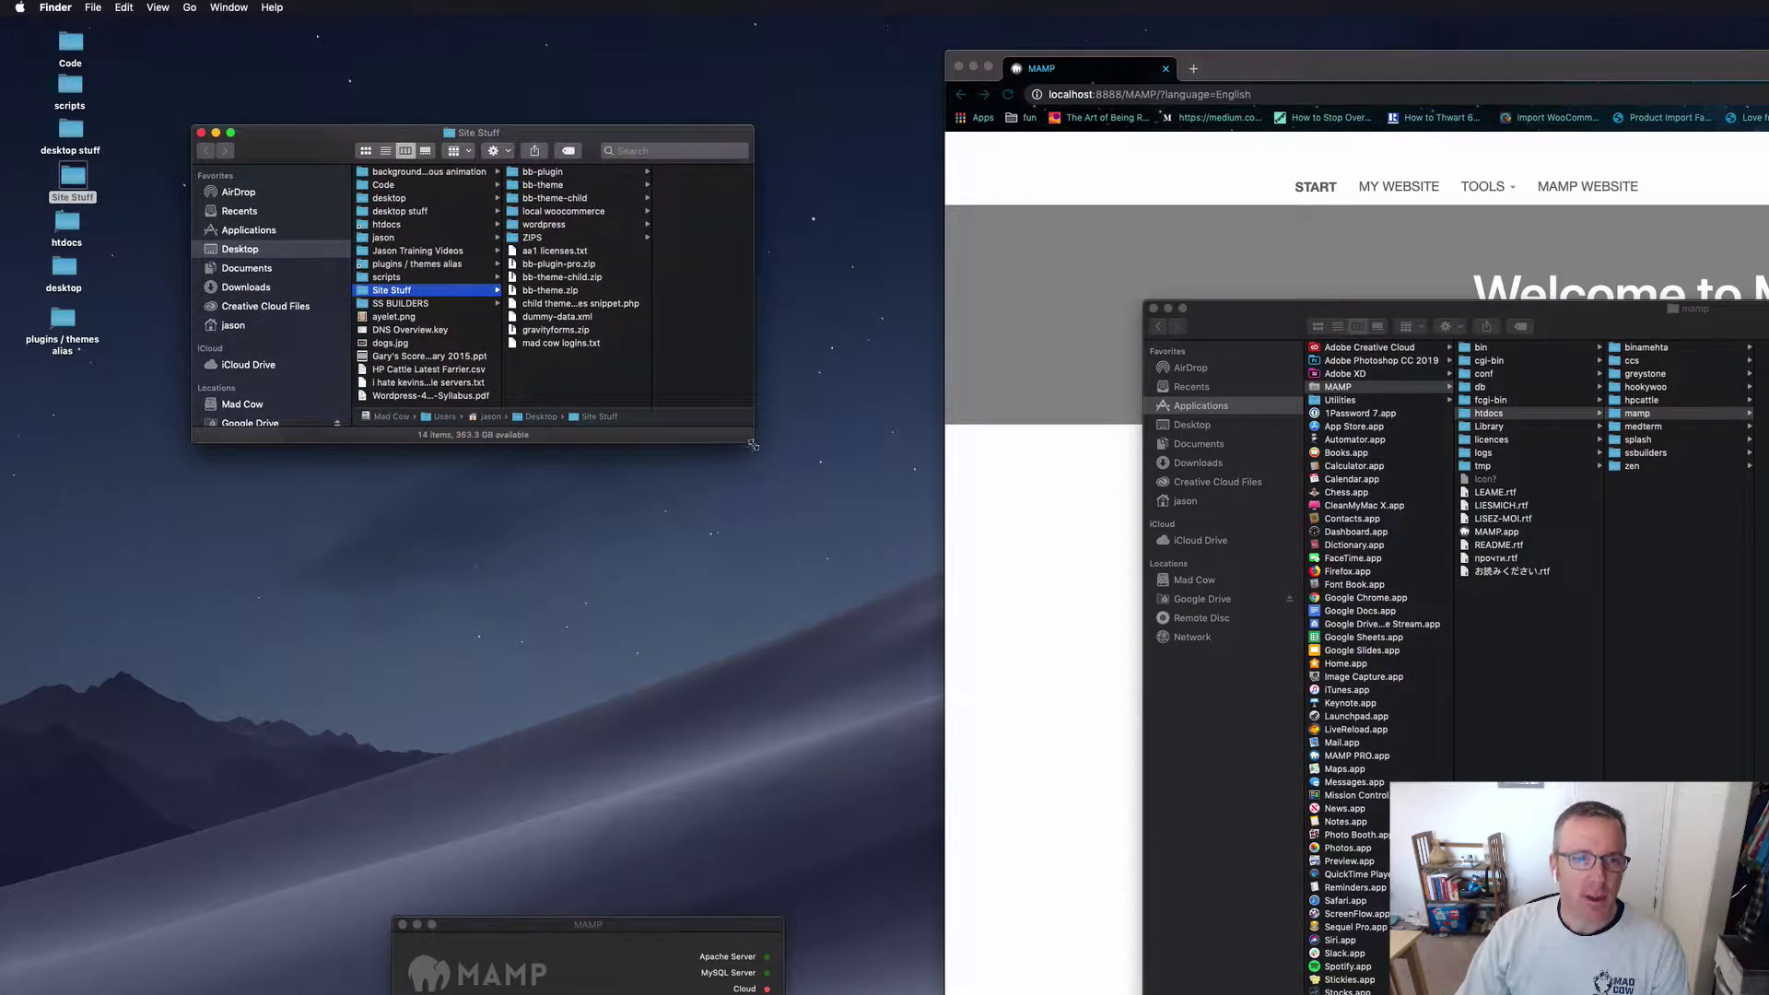
{"action": "left_click_drag", "start_coordinate": [746, 446], "coordinate": [842, 667]}
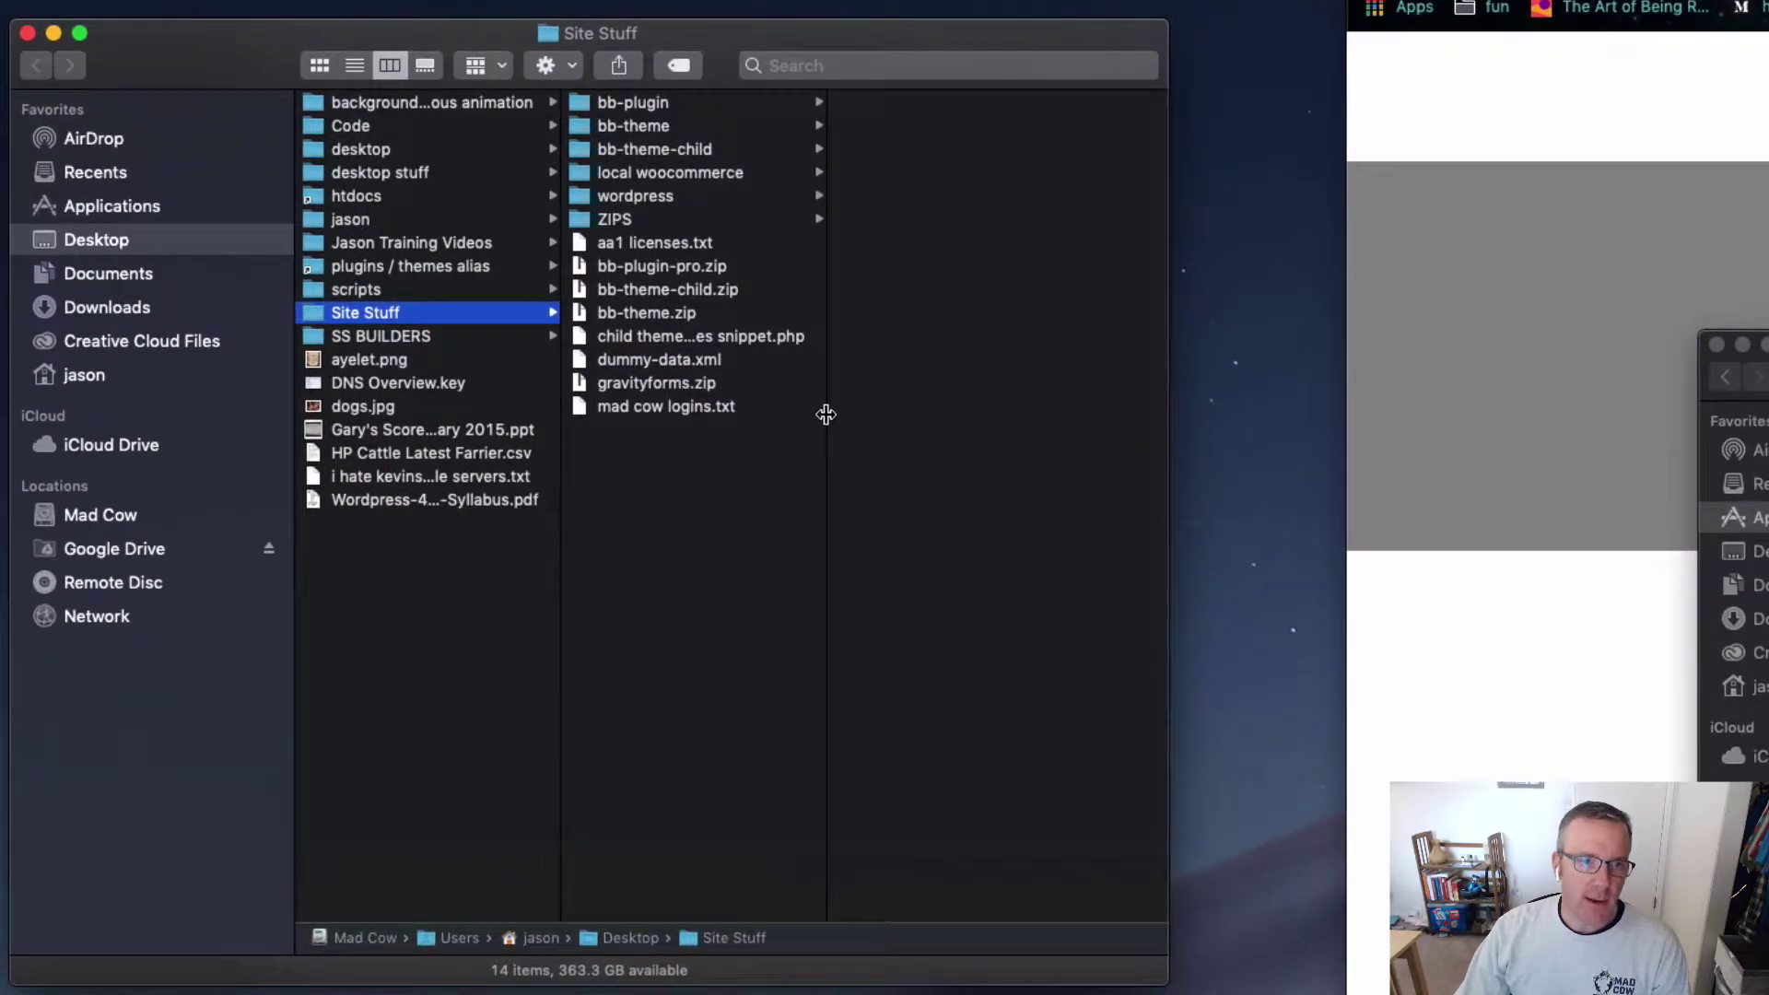
{"action": "left_click_drag", "start_coordinate": [826, 415], "coordinate": [972, 419]}
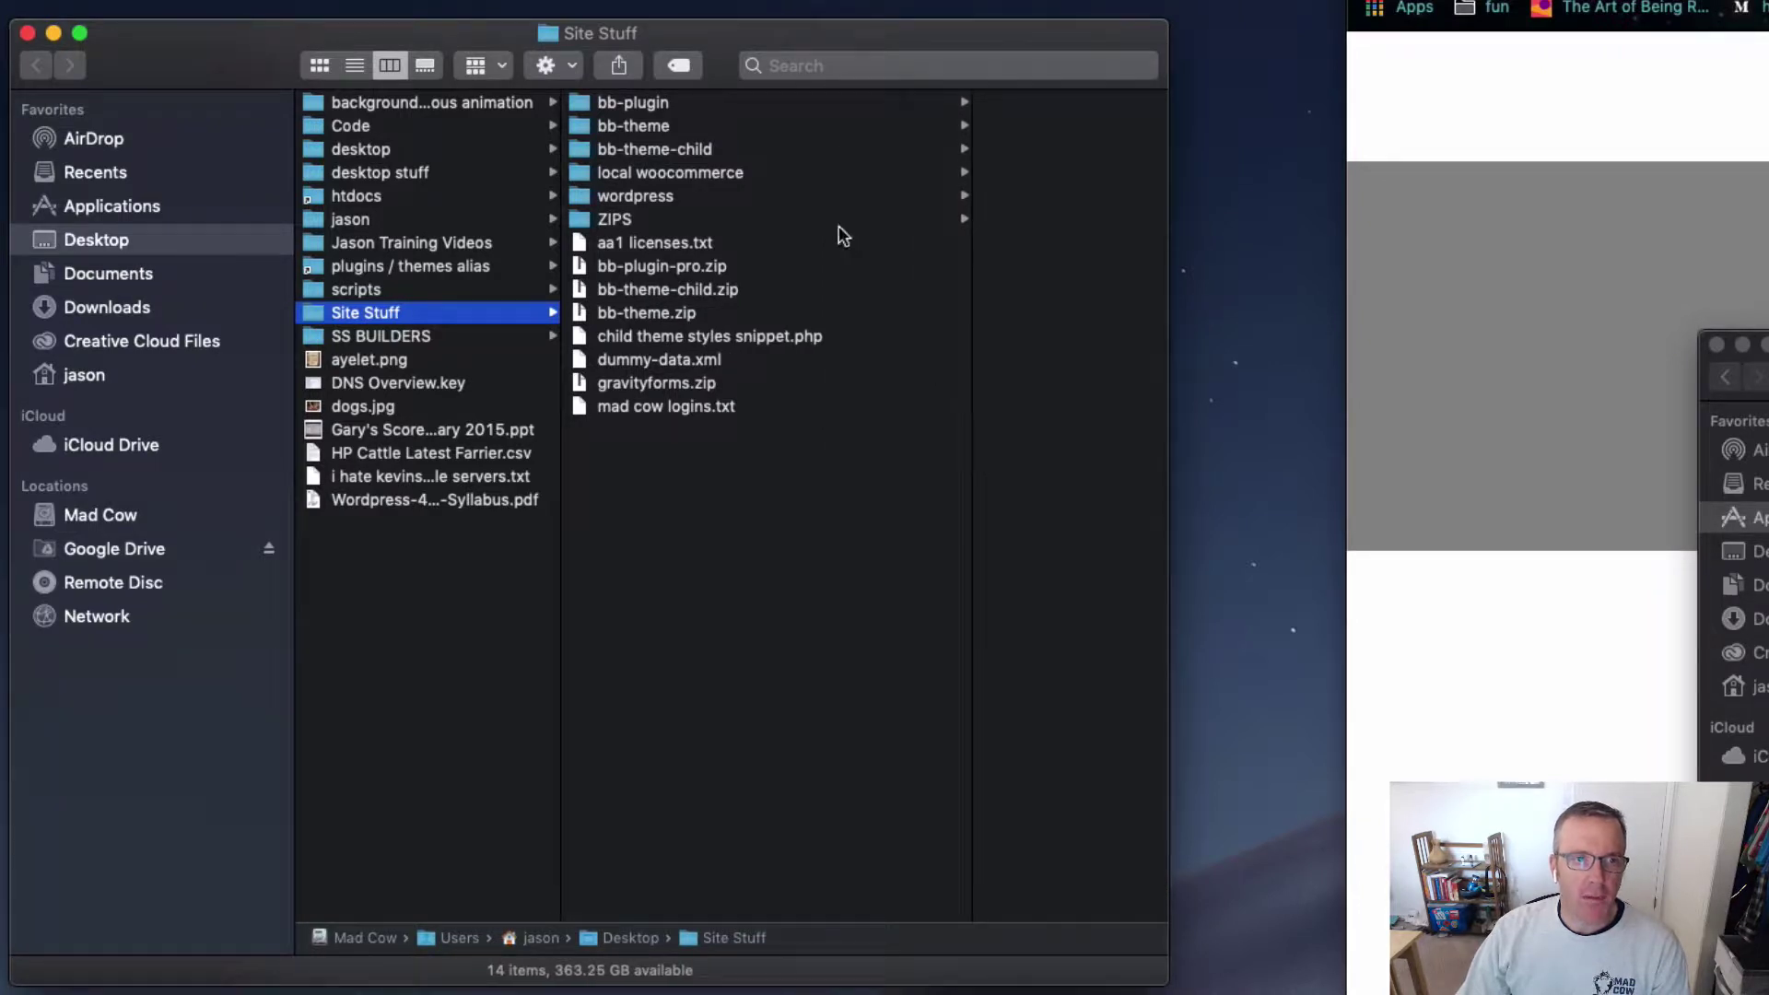
Step: Browse bb-plugin, bb-theme, bb-theme-child and woocommerce, then list the wordpress folder's files
{"action": "left_click", "coordinate": [697, 103]}
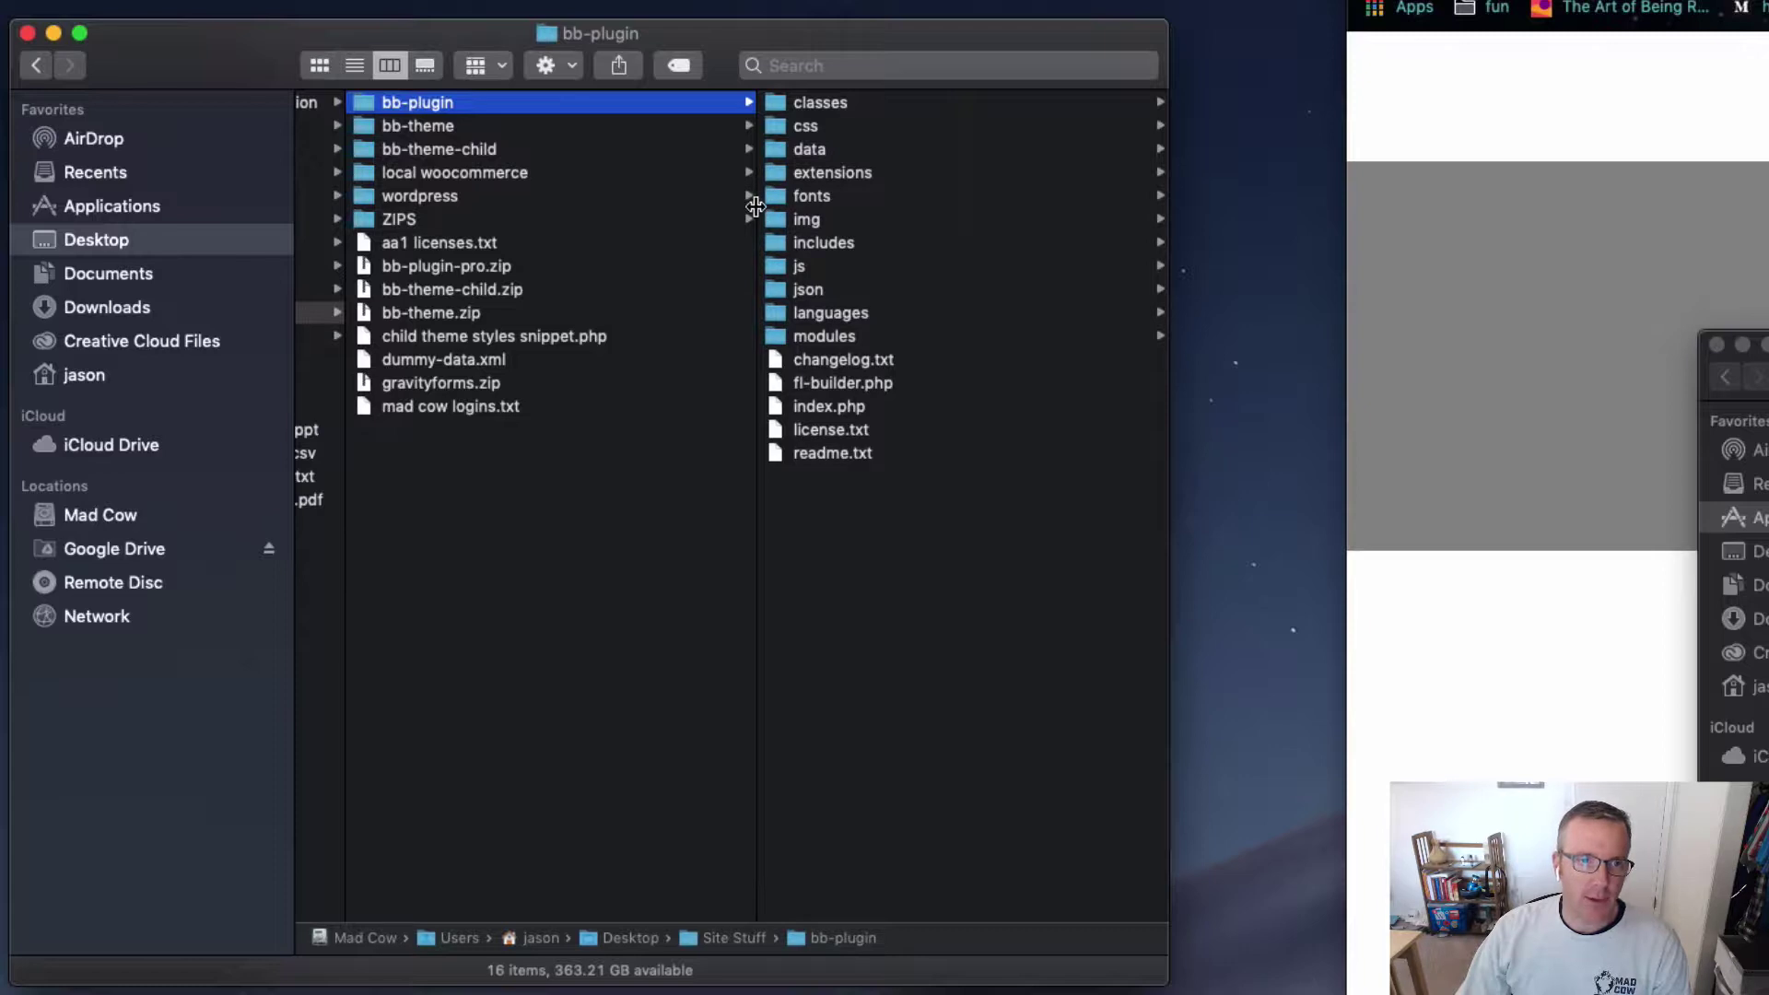
{"action": "left_click_drag", "start_coordinate": [757, 199], "coordinate": [690, 199]}
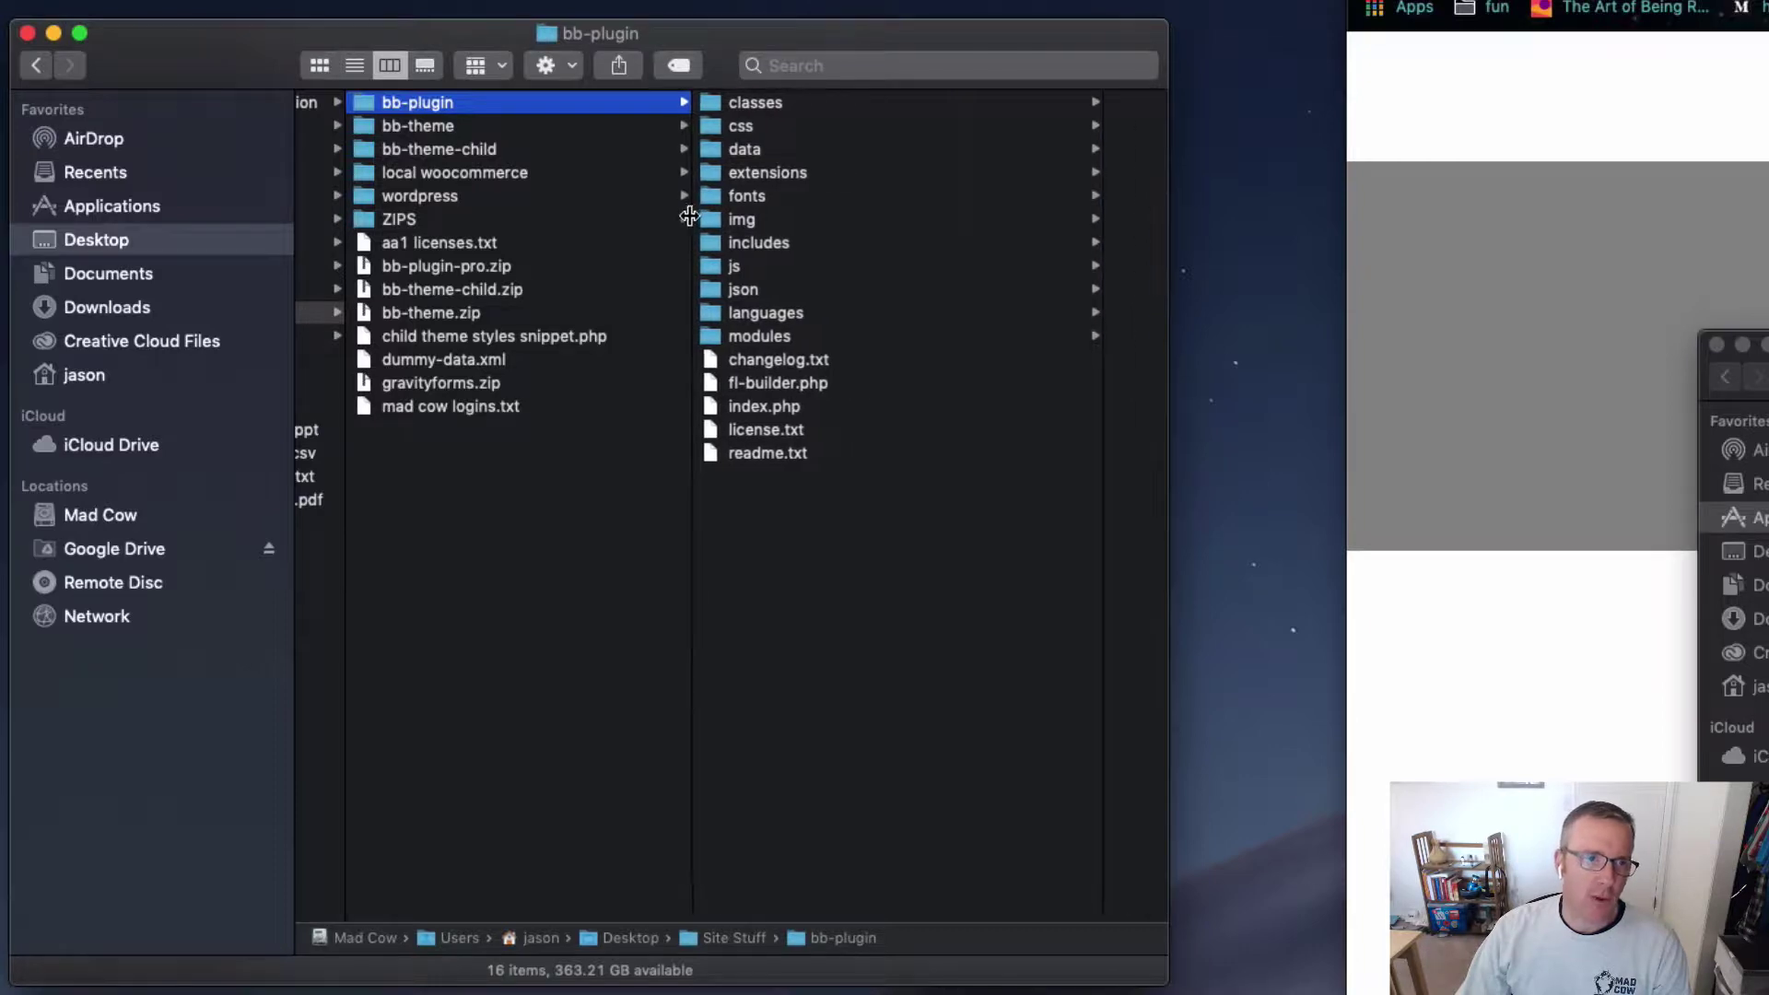
{"action": "left_click", "coordinate": [459, 129]}
{"action": "left_click", "coordinate": [549, 148]}
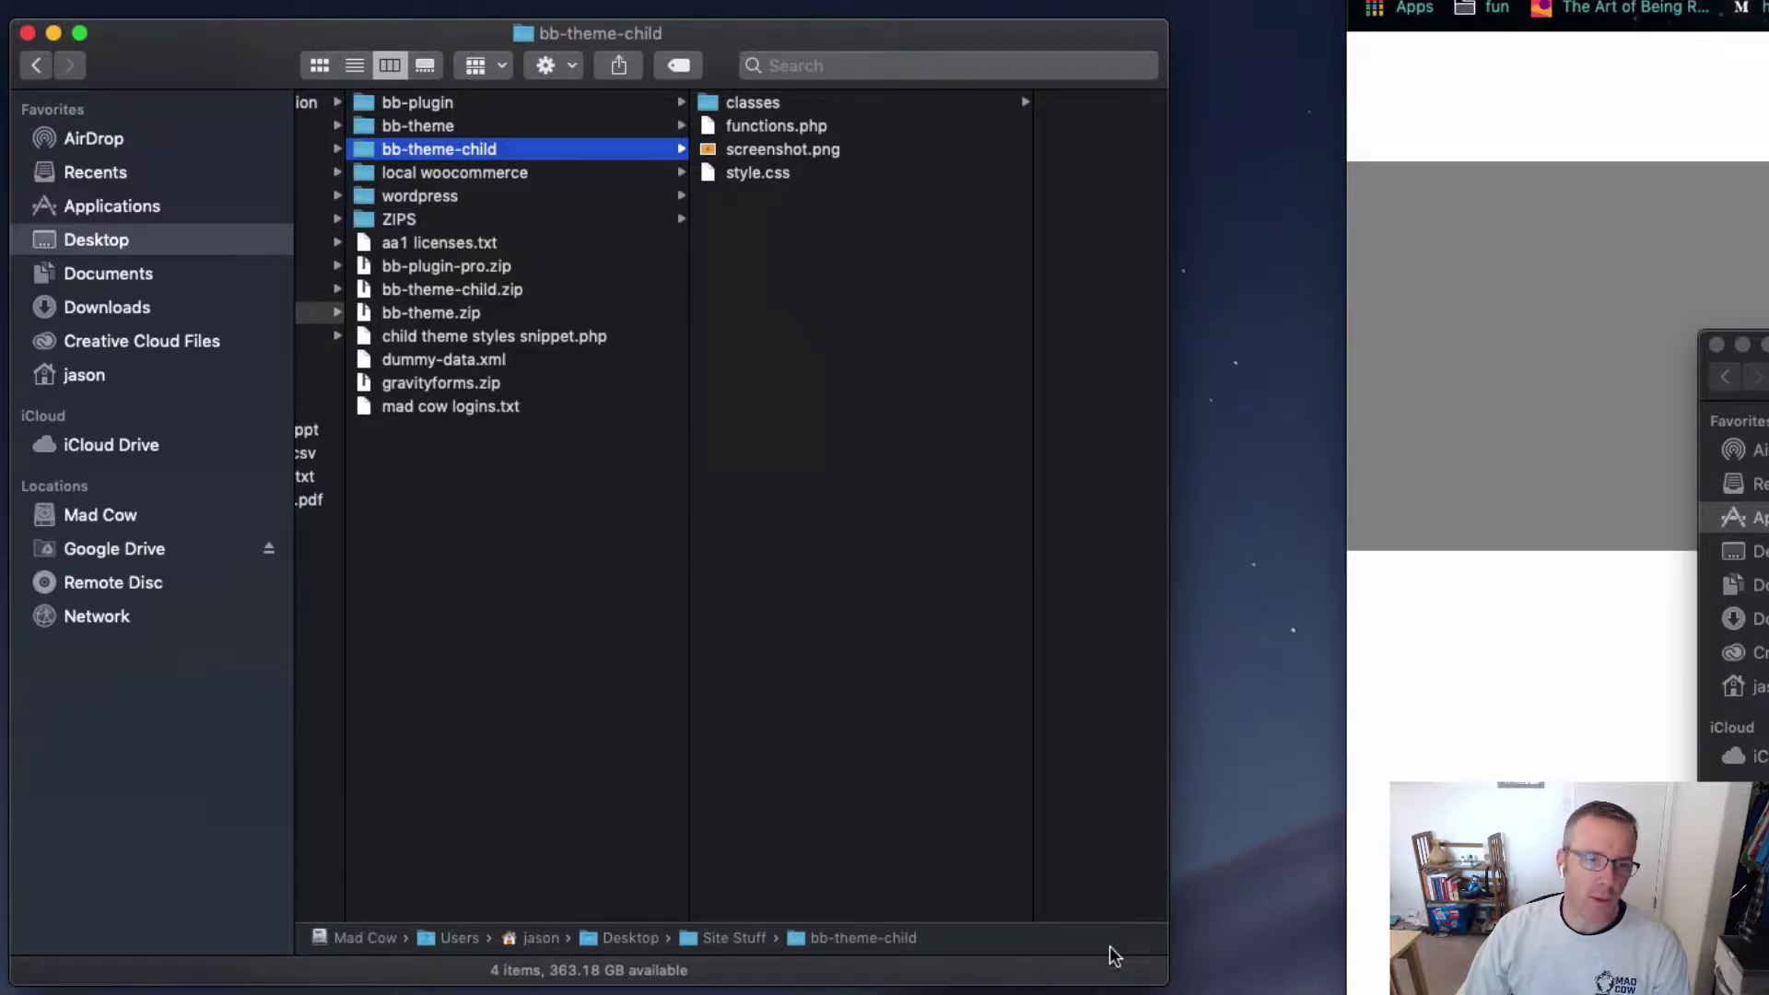
{"action": "left_click_drag", "start_coordinate": [1167, 983], "coordinate": [1280, 994]}
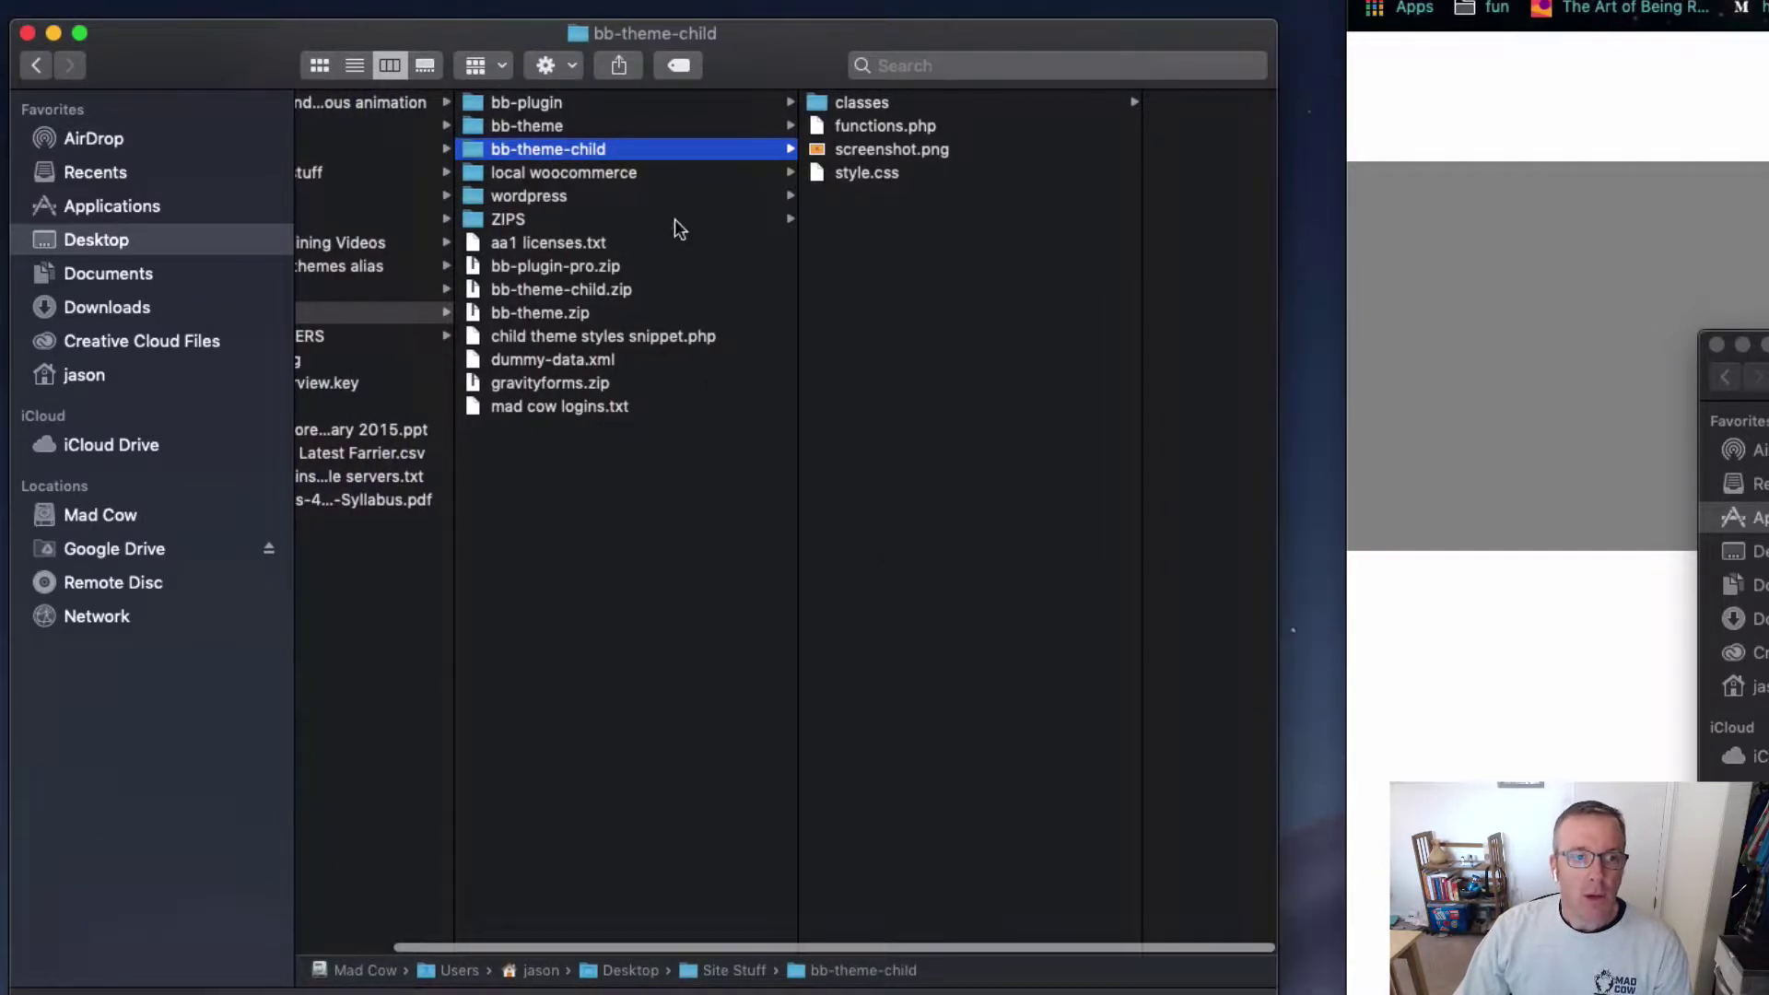
{"action": "left_click", "coordinate": [670, 175]}
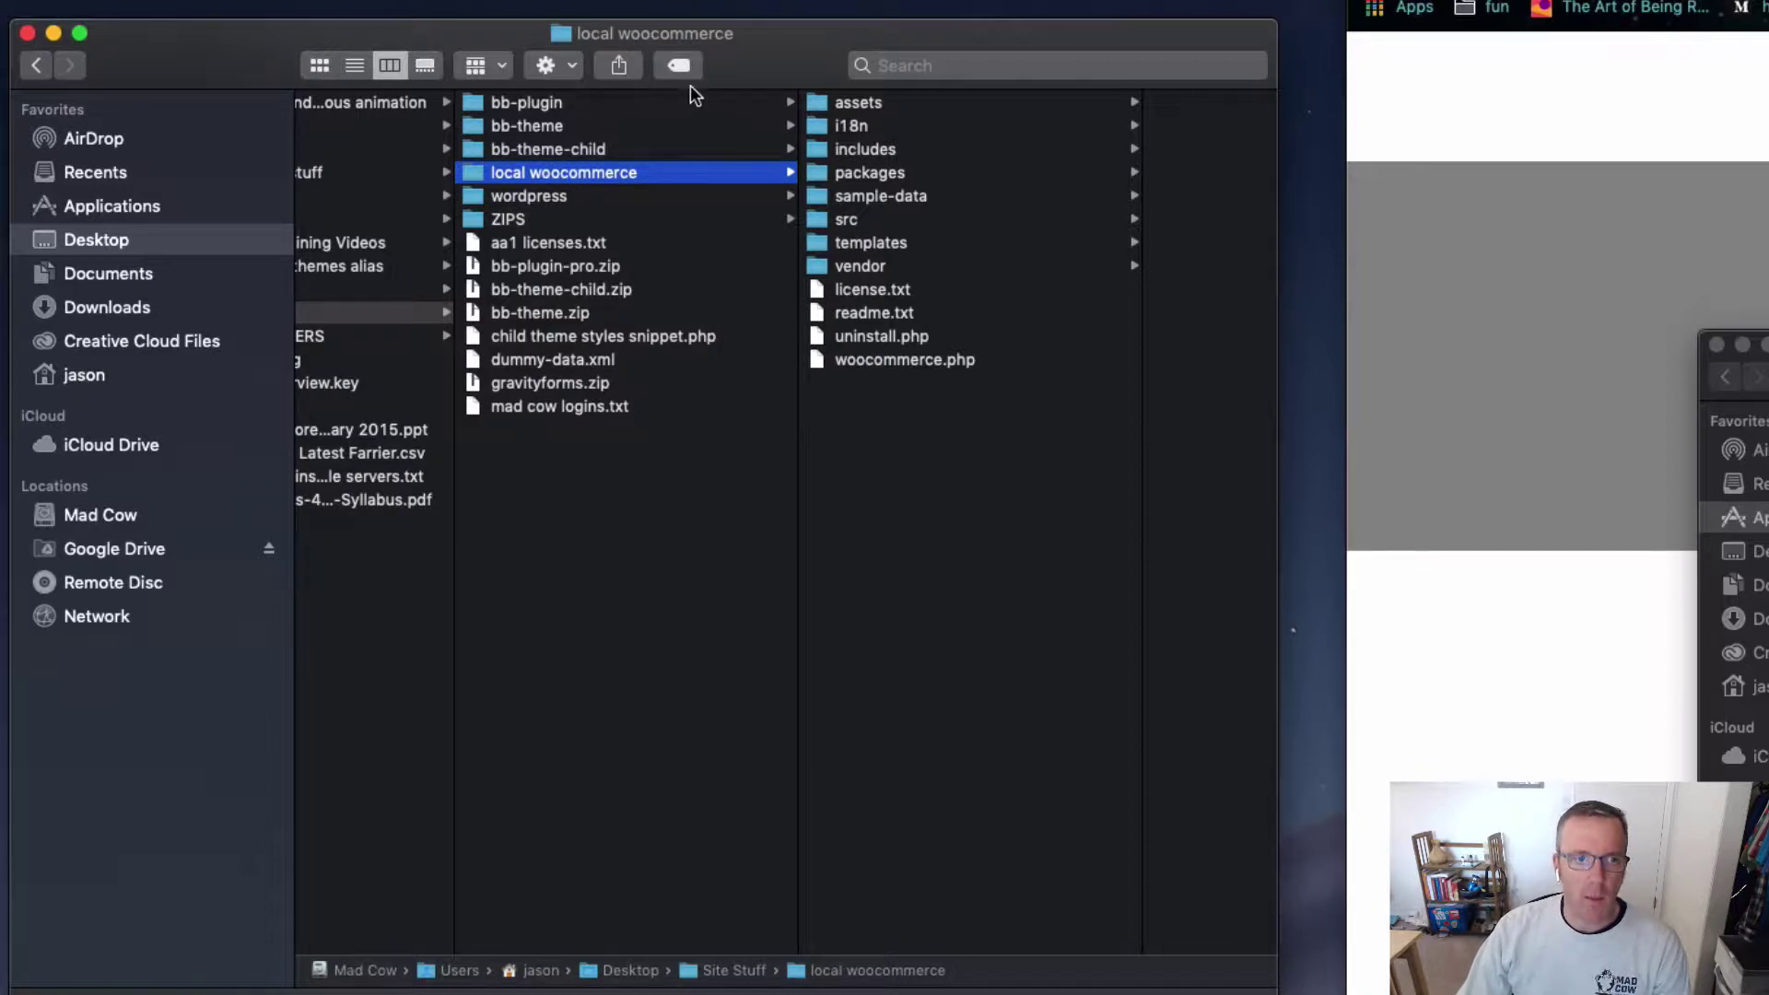
{"action": "left_click_drag", "start_coordinate": [776, 41], "coordinate": [661, 0]}
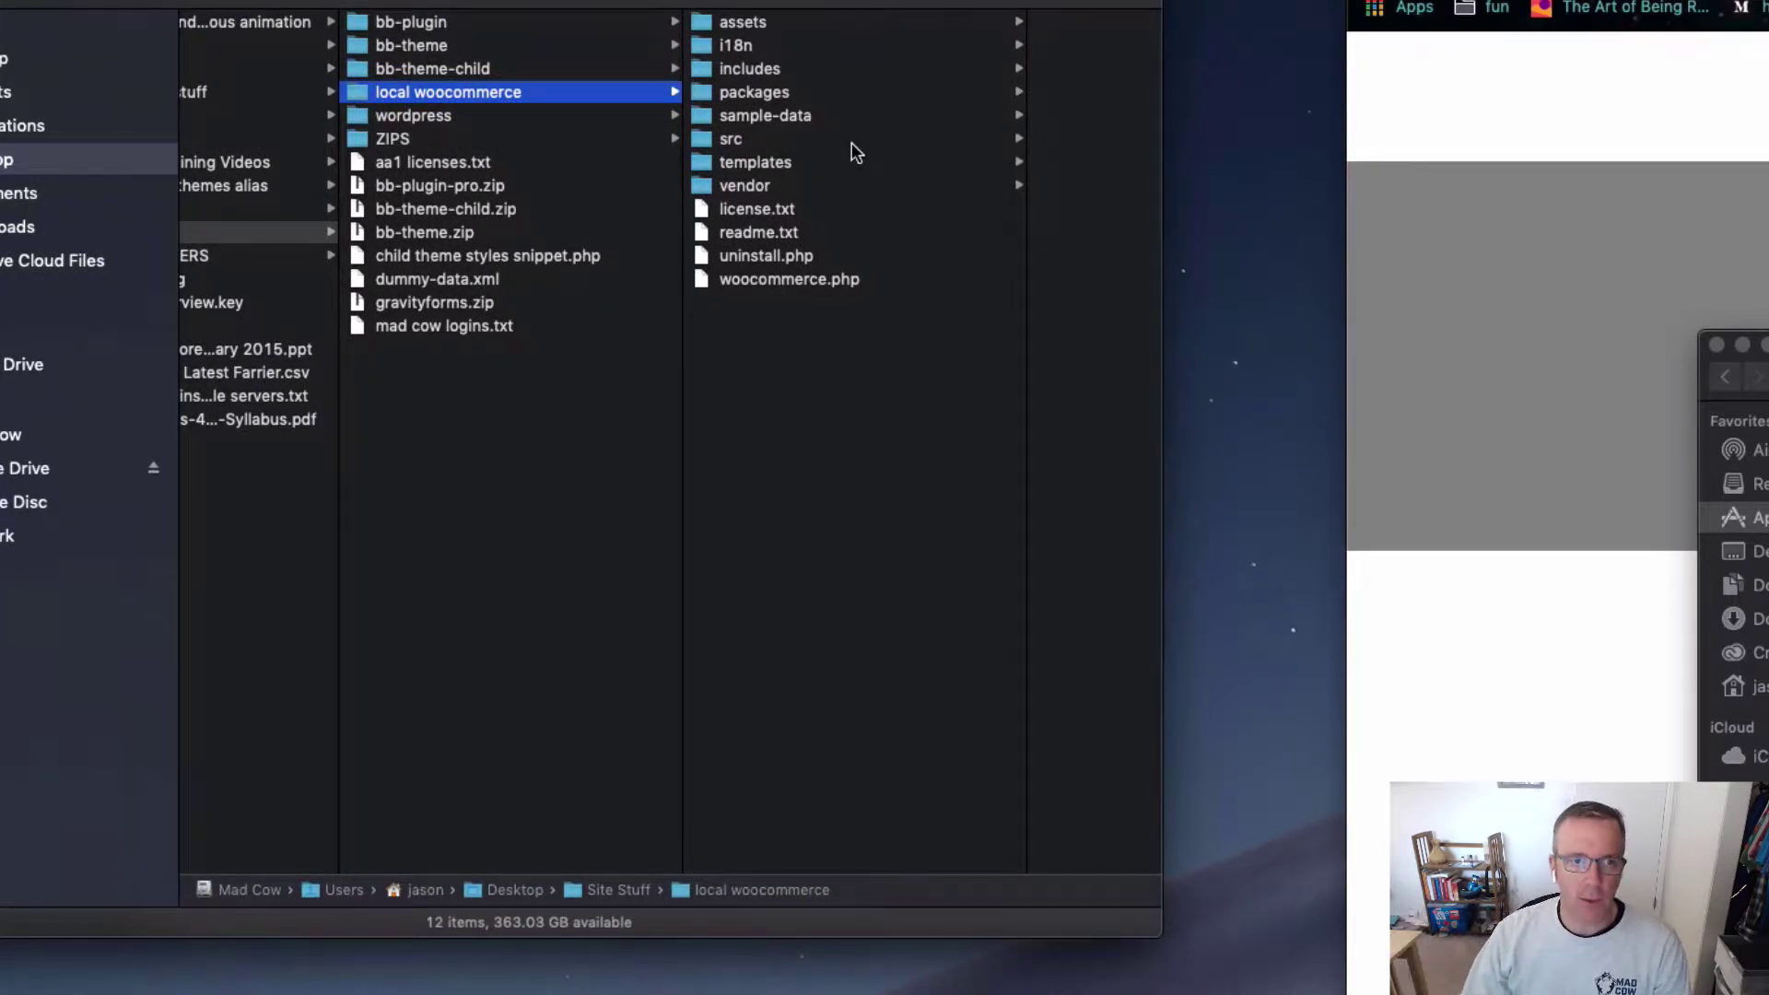
{"action": "left_click", "coordinate": [469, 118]}
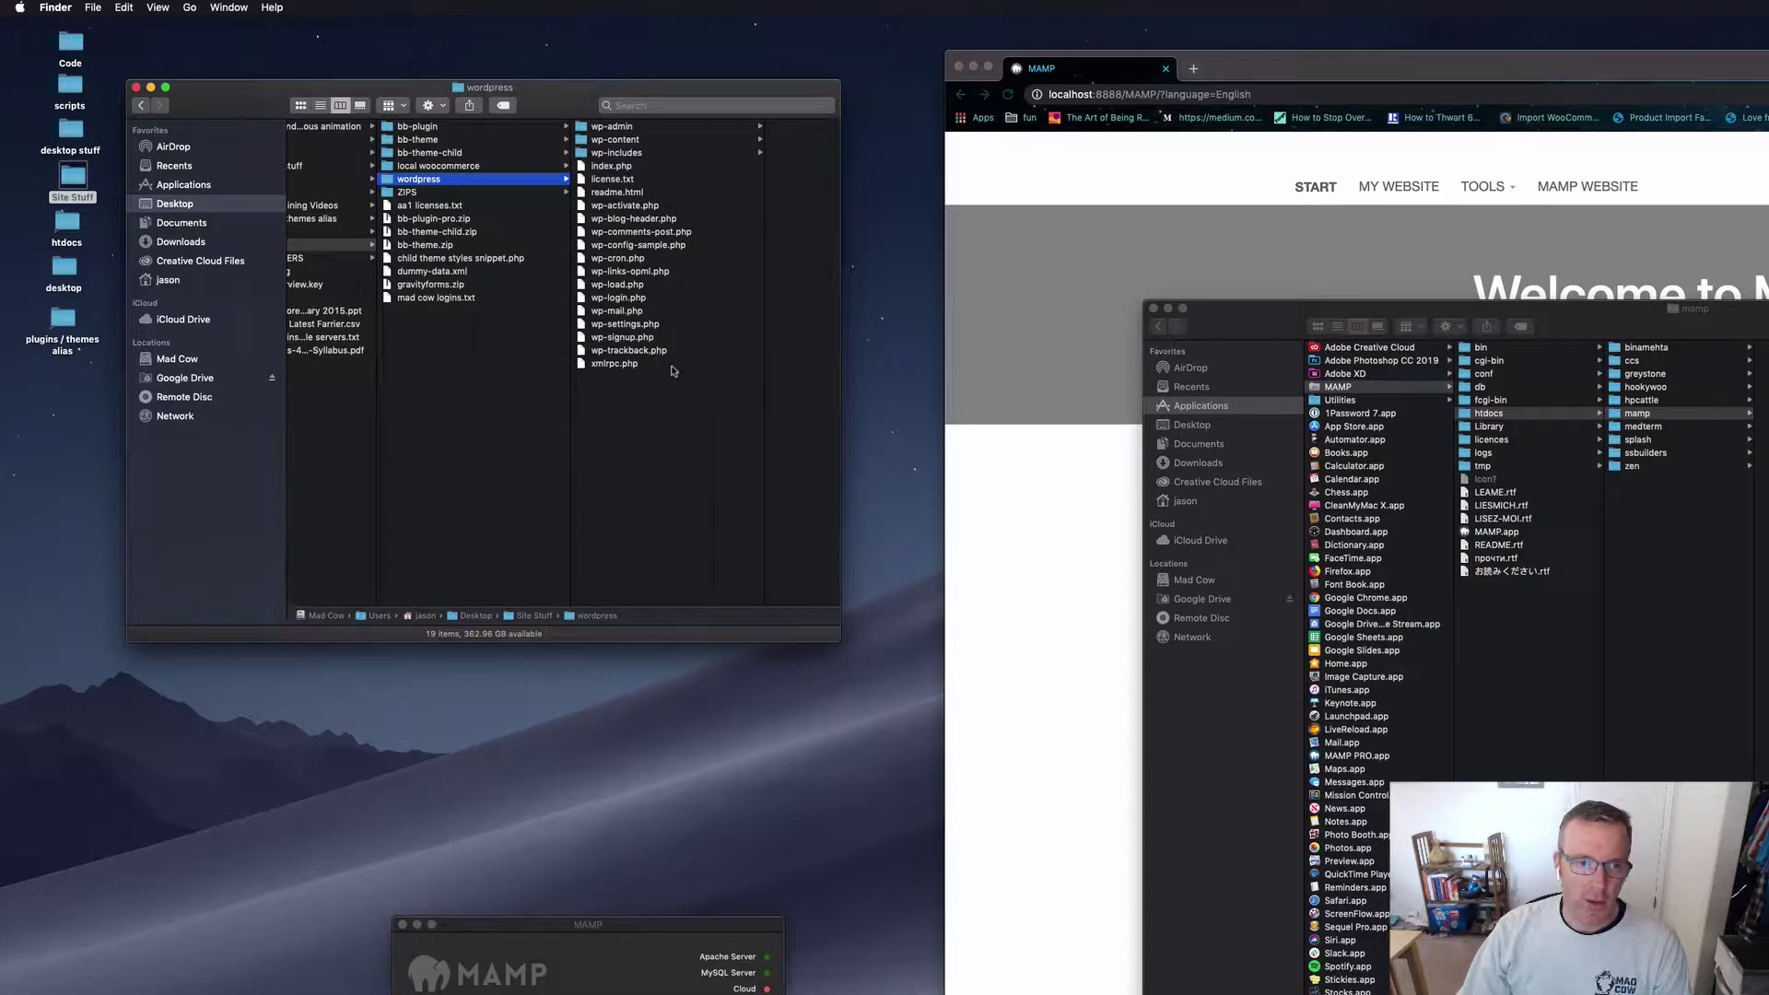
Step: Copy the 19 WordPress core files from Site Stuff's wordpress folder into mamp
{"action": "left_click_drag", "start_coordinate": [662, 371], "coordinate": [664, 134]}
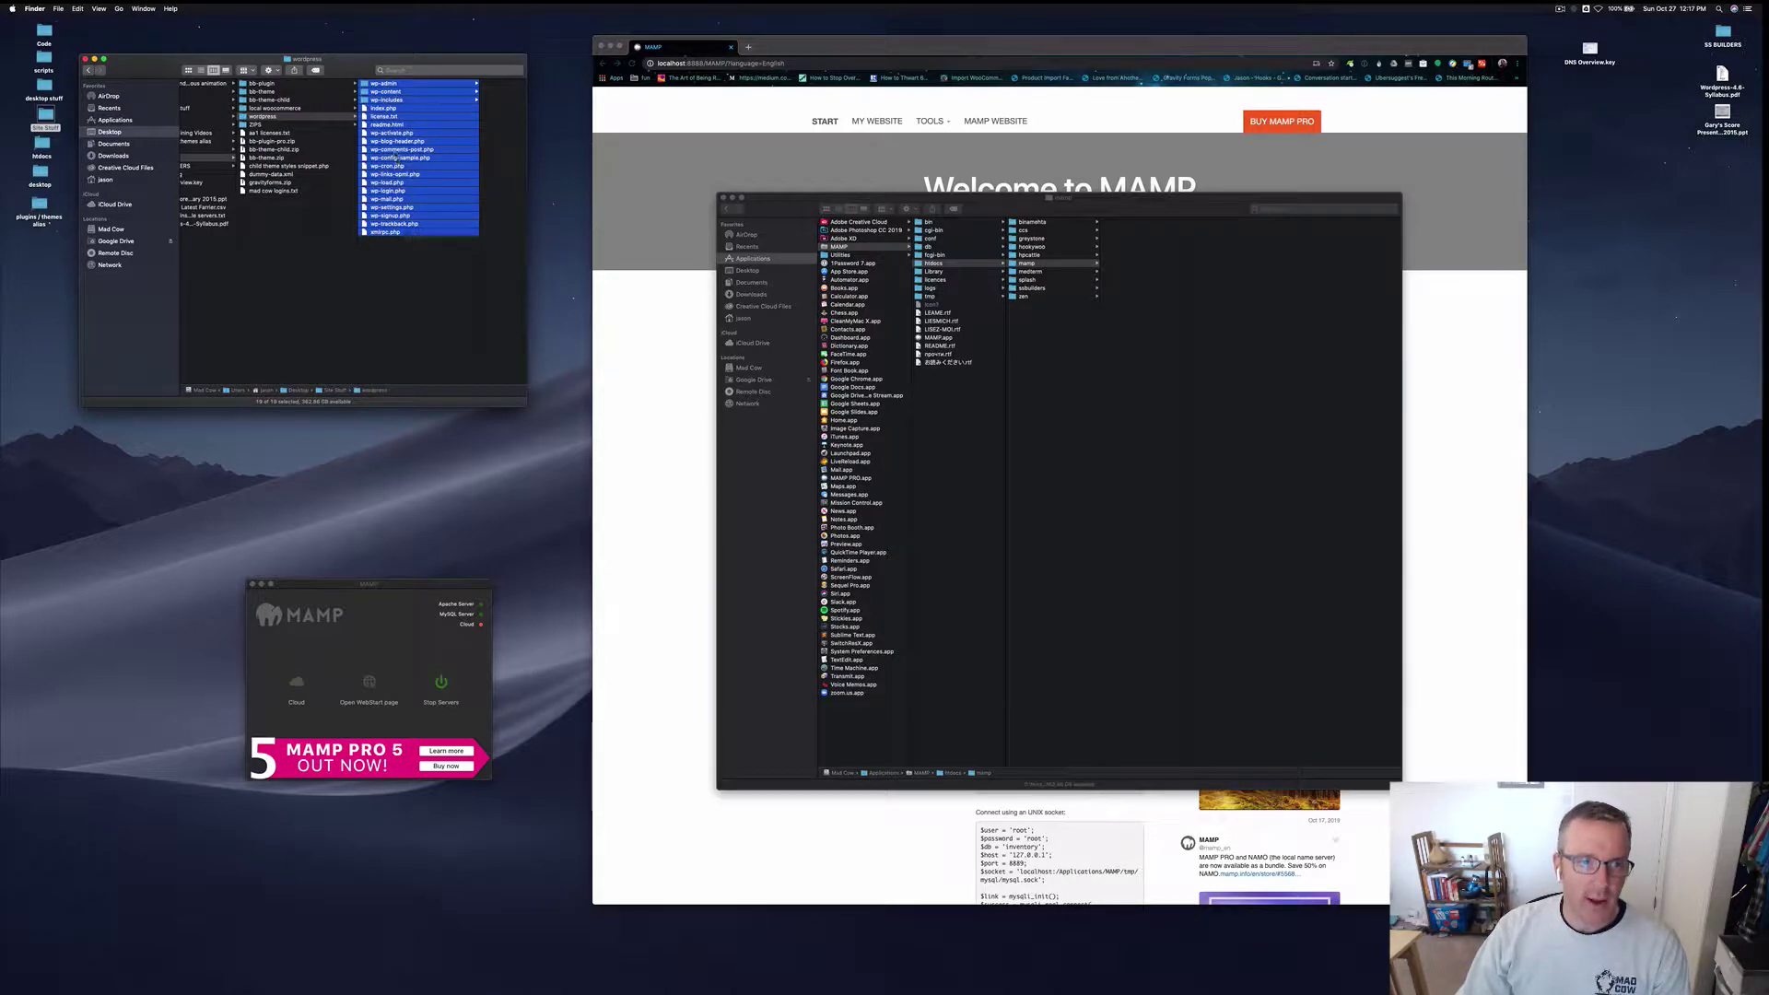
{"action": "left_click_drag", "start_coordinate": [397, 148], "coordinate": [1126, 303]}
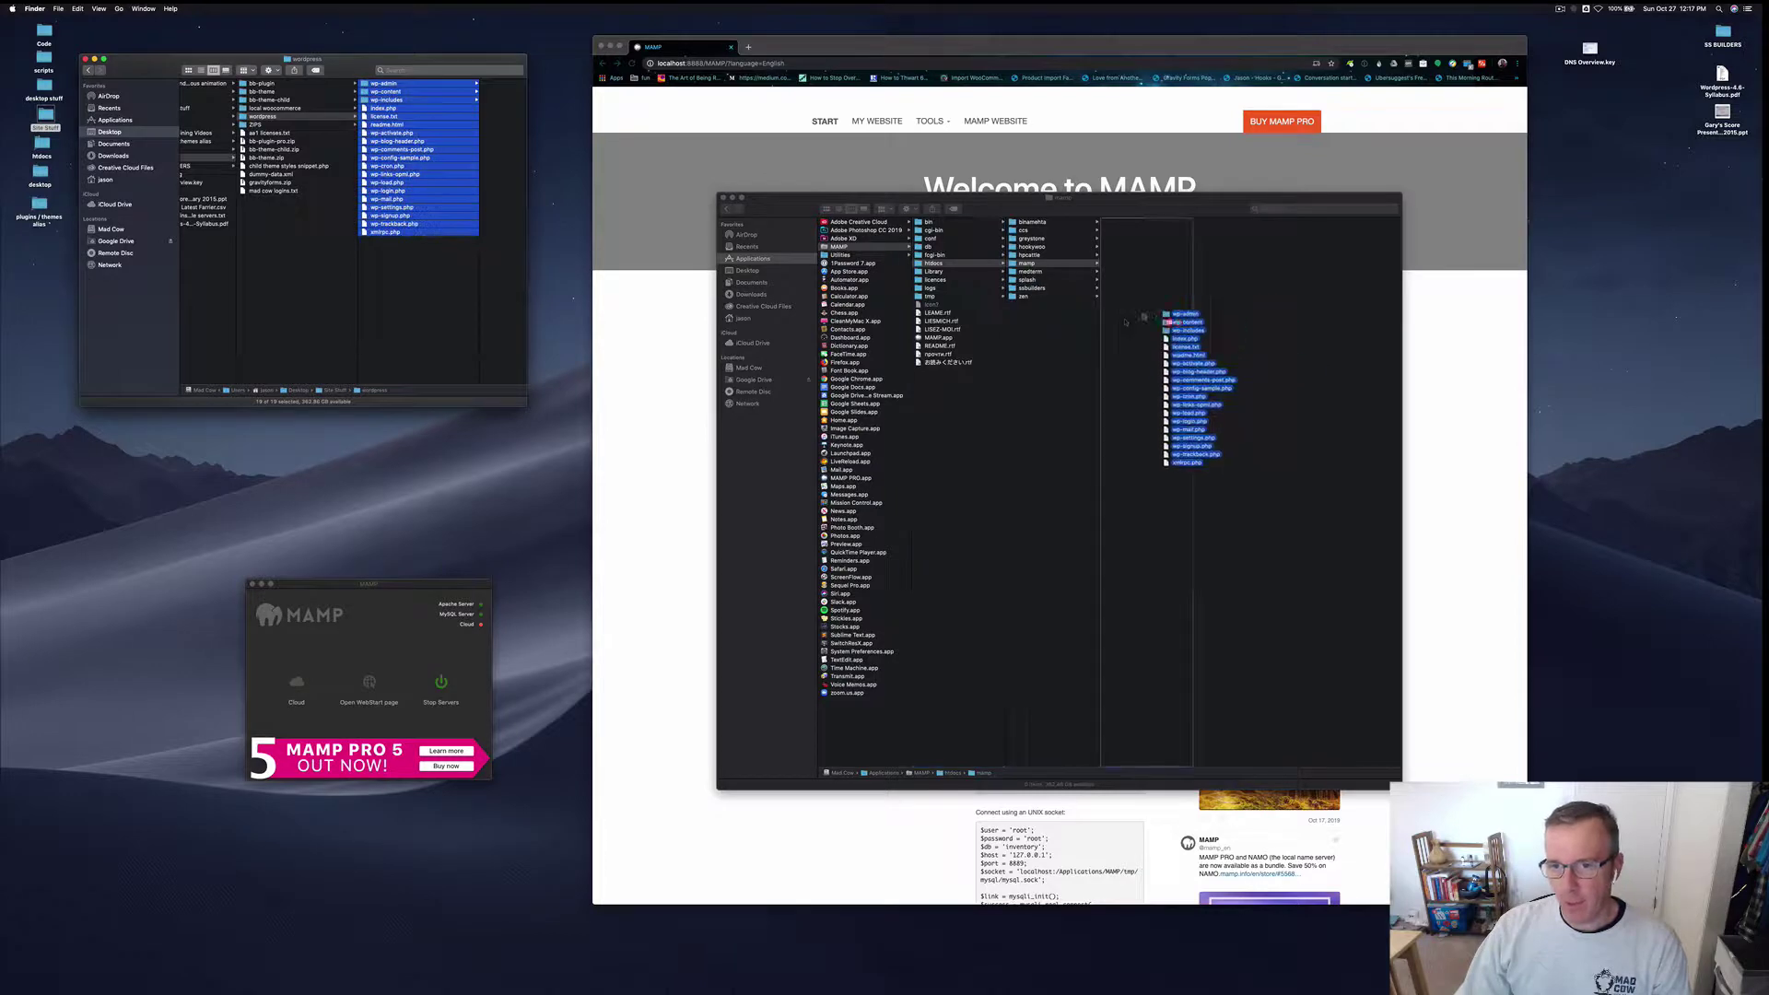
{"action": "left_click_drag", "start_coordinate": [695, 405], "coordinate": [699, 300]}
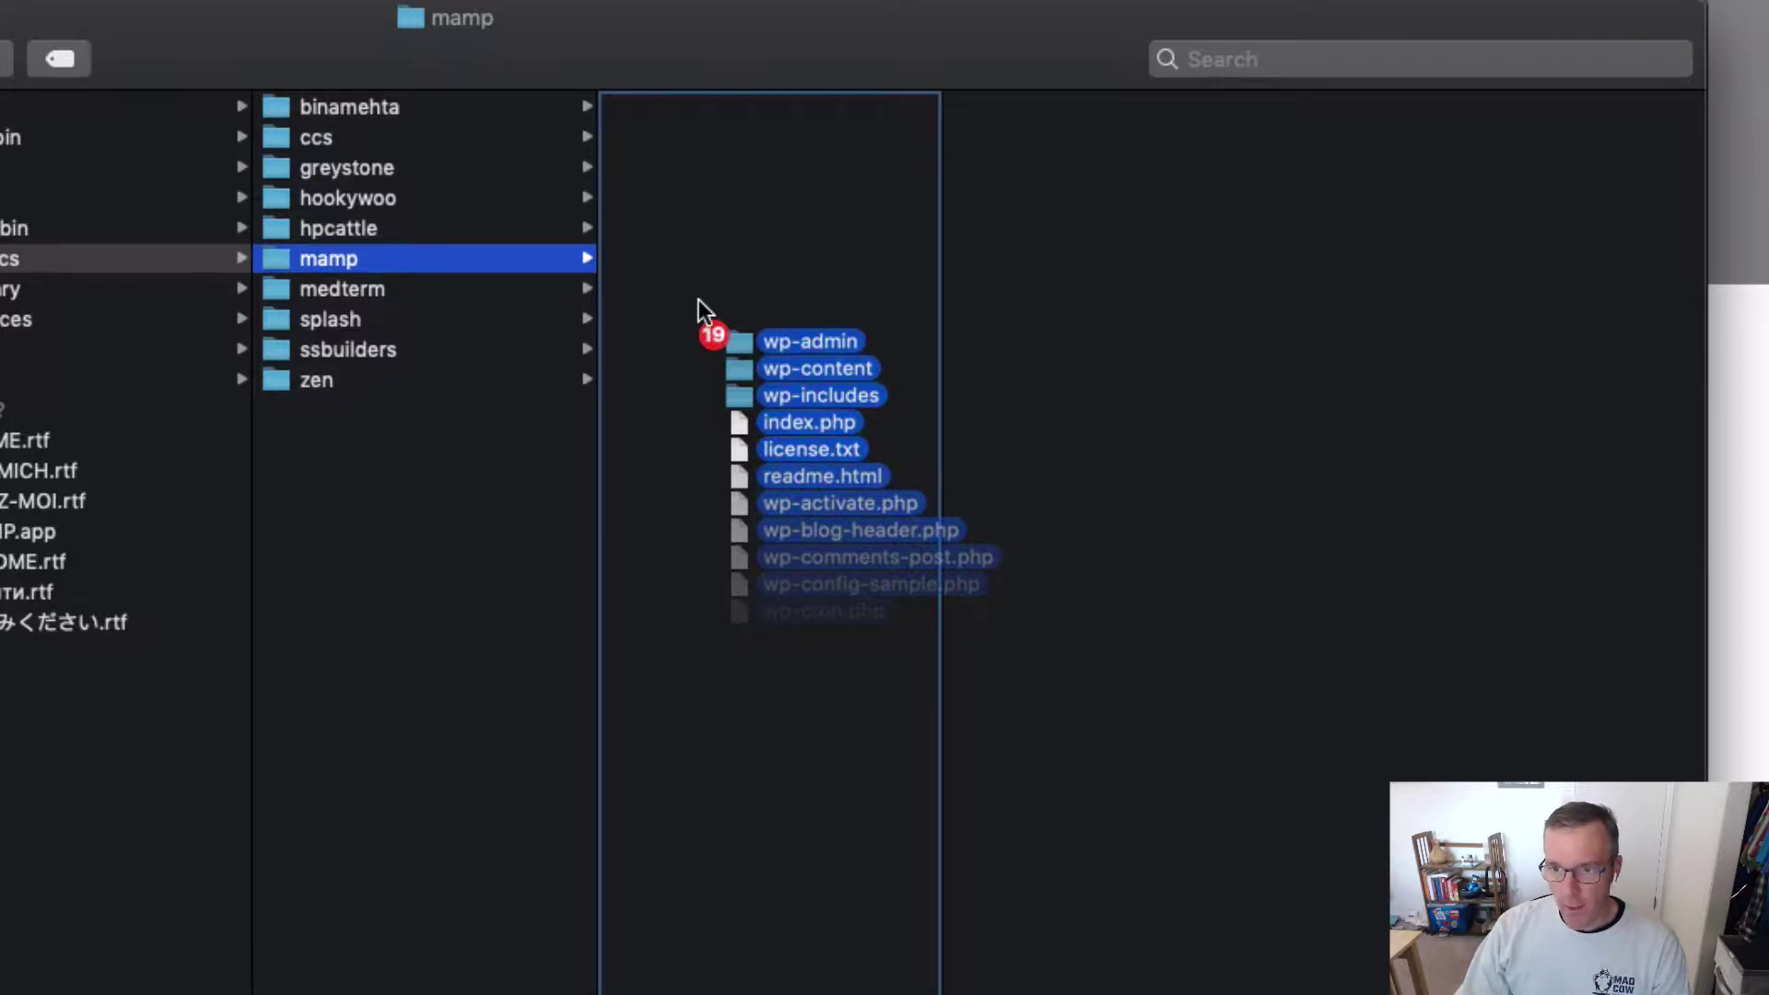
{"action": "left_click_drag", "start_coordinate": [699, 301], "coordinate": [701, 288]}
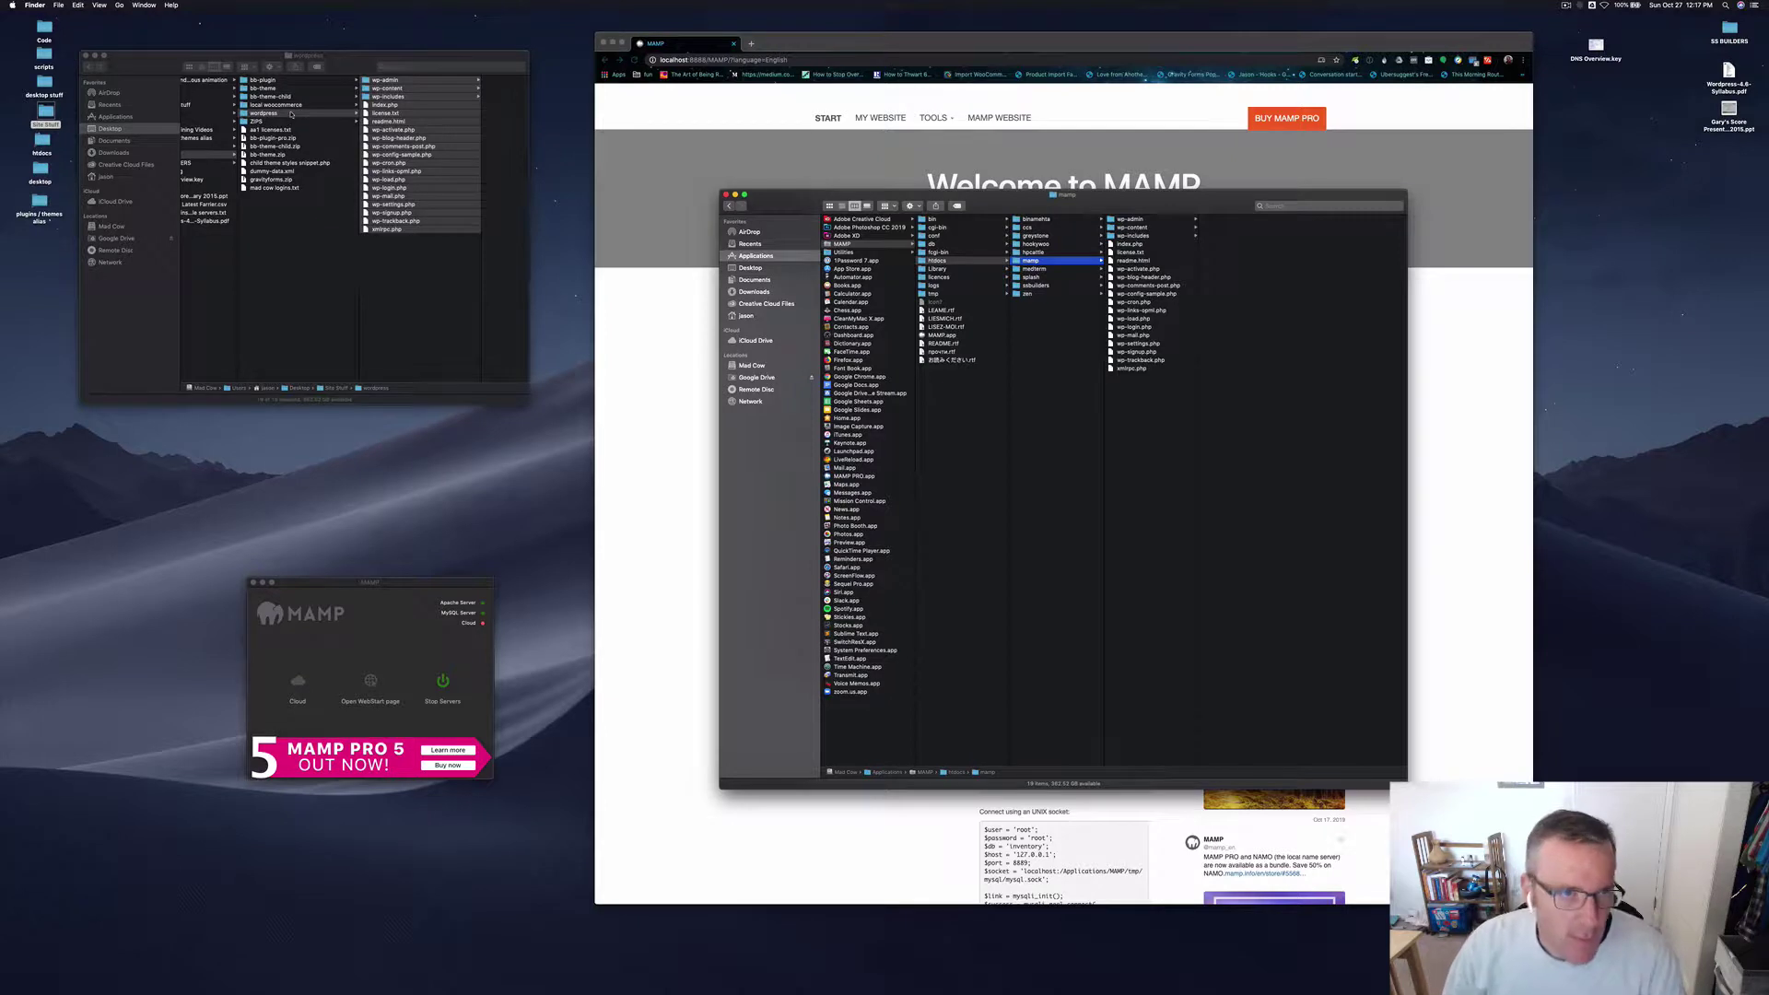
Step: Enlarge the wordpress Finder window and clear the file selection
{"action": "left_click_drag", "start_coordinate": [258, 58], "coordinate": [243, 49]}
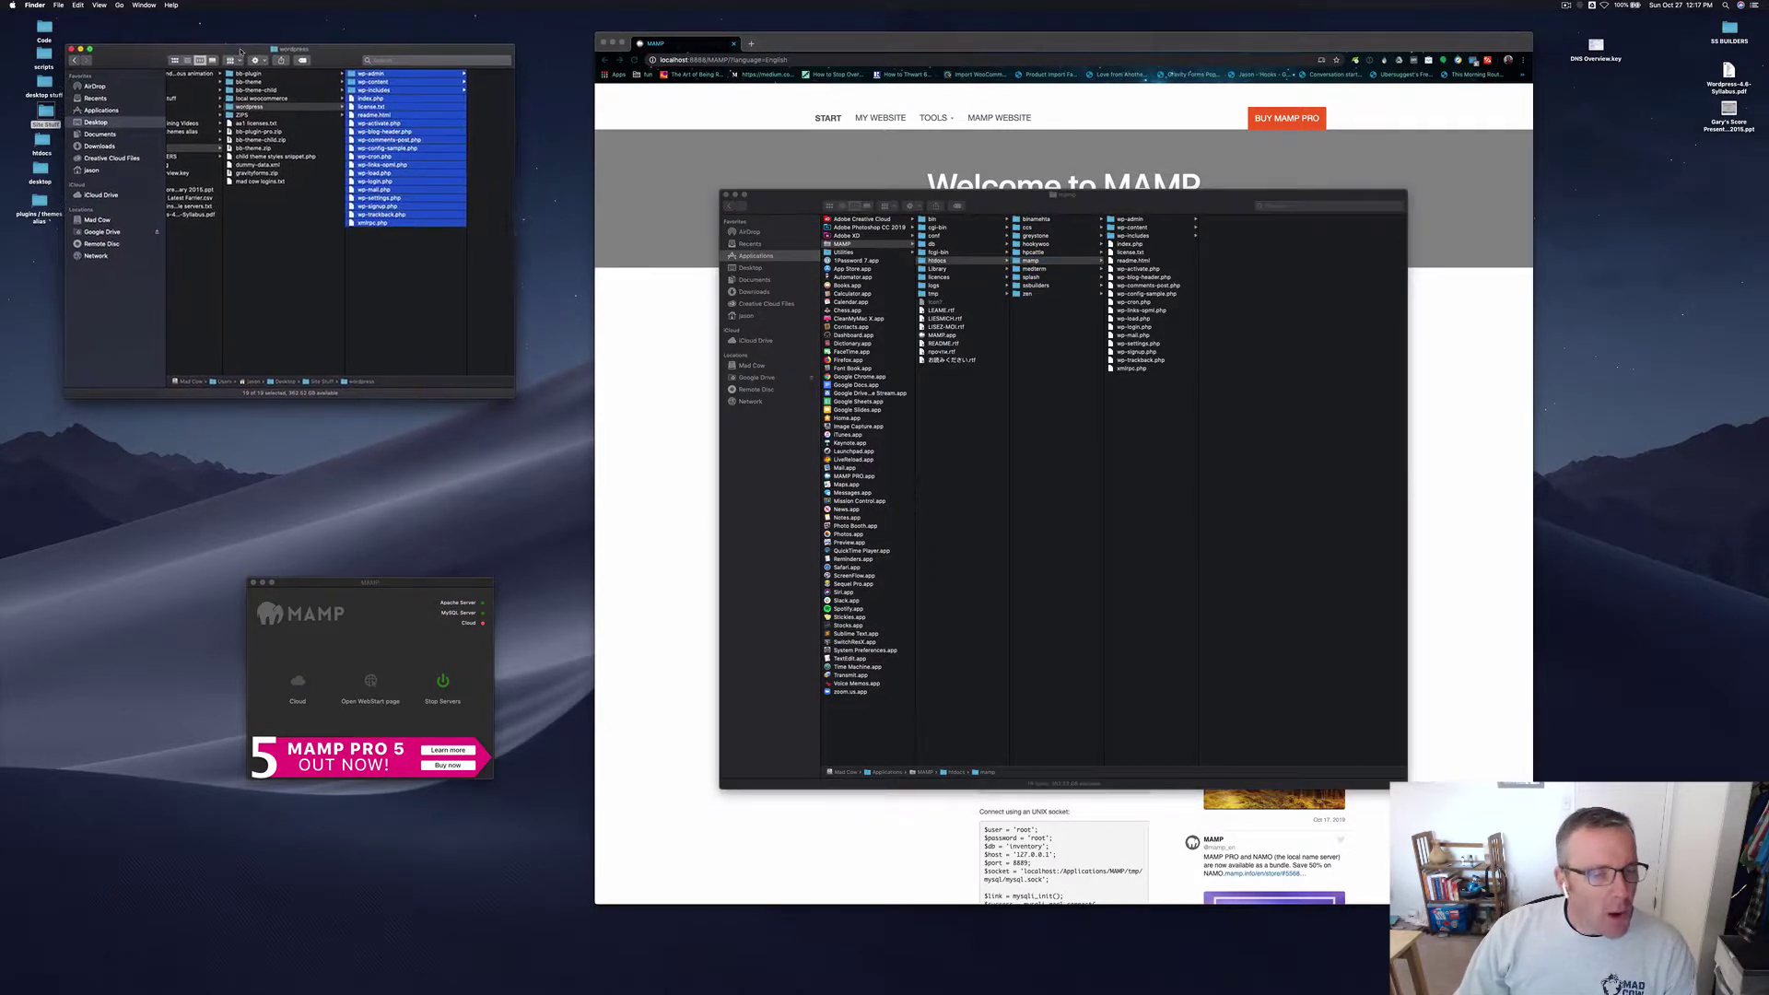
{"action": "left_click_drag", "start_coordinate": [514, 397], "coordinate": [900, 647]}
{"action": "left_click", "coordinate": [465, 344]}
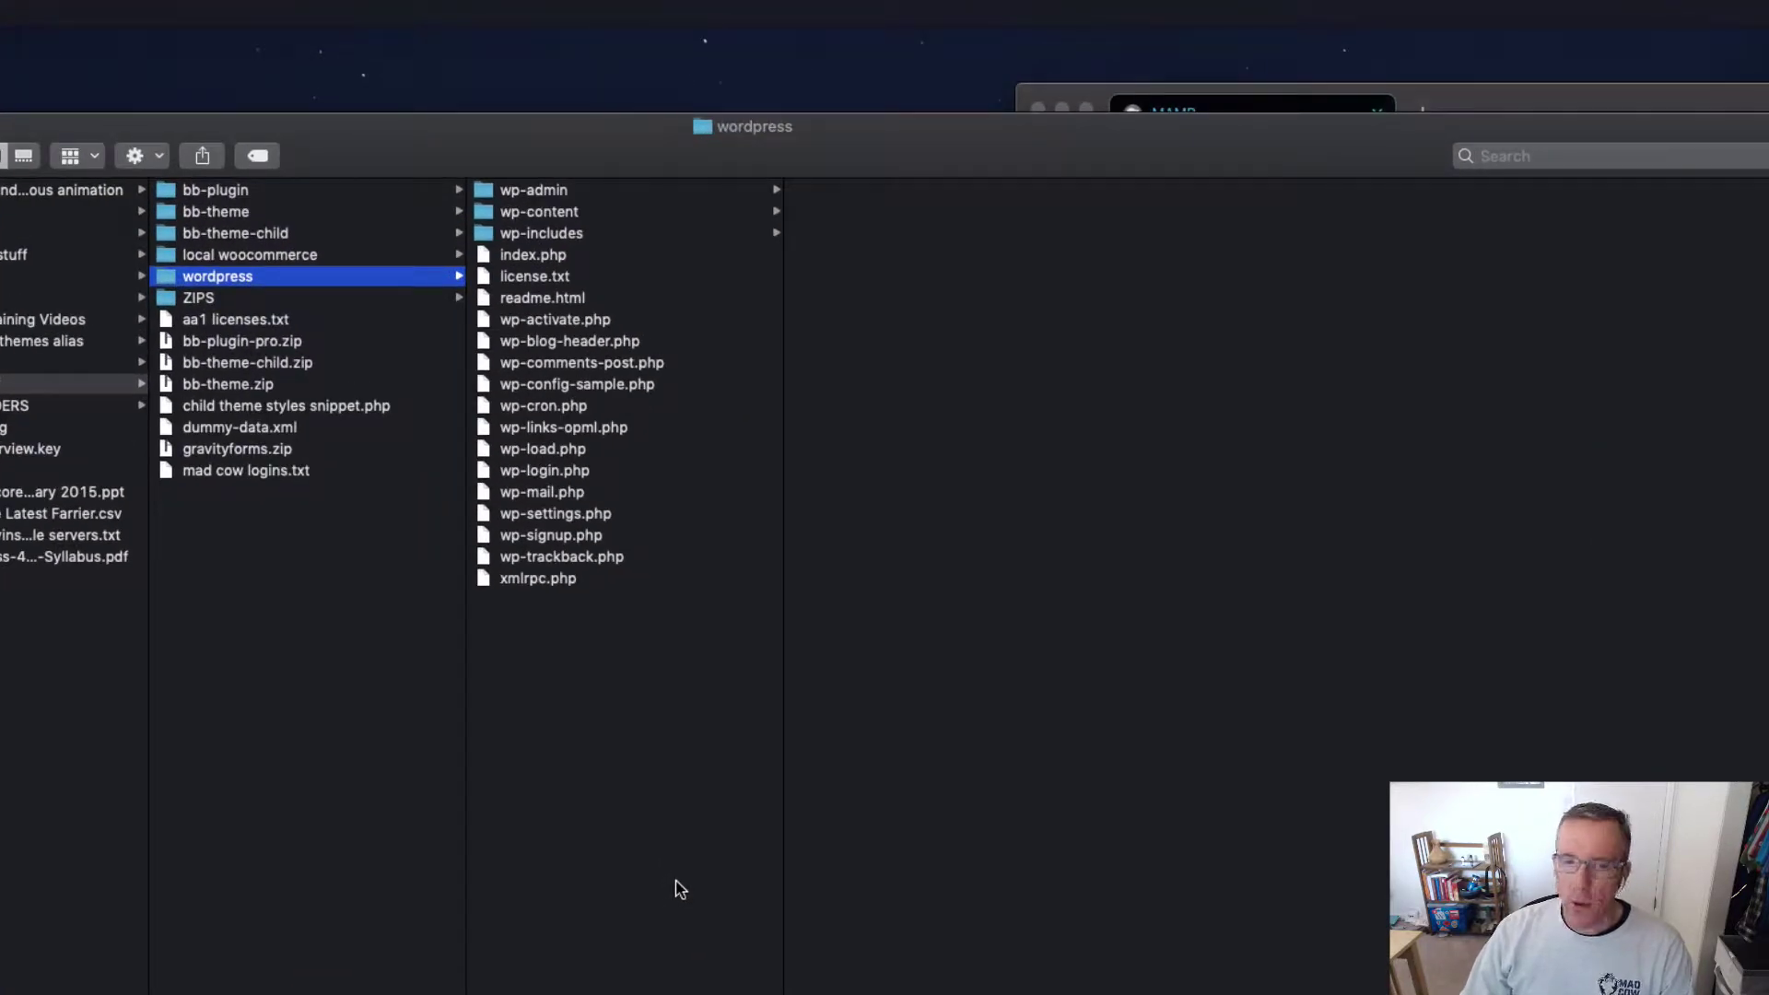
Step: Browse wp-content's themes and plugins folders, preview gravityforms.zip, then return to wp-content
{"action": "left_click", "coordinate": [639, 213]}
{"action": "left_click", "coordinate": [930, 219]}
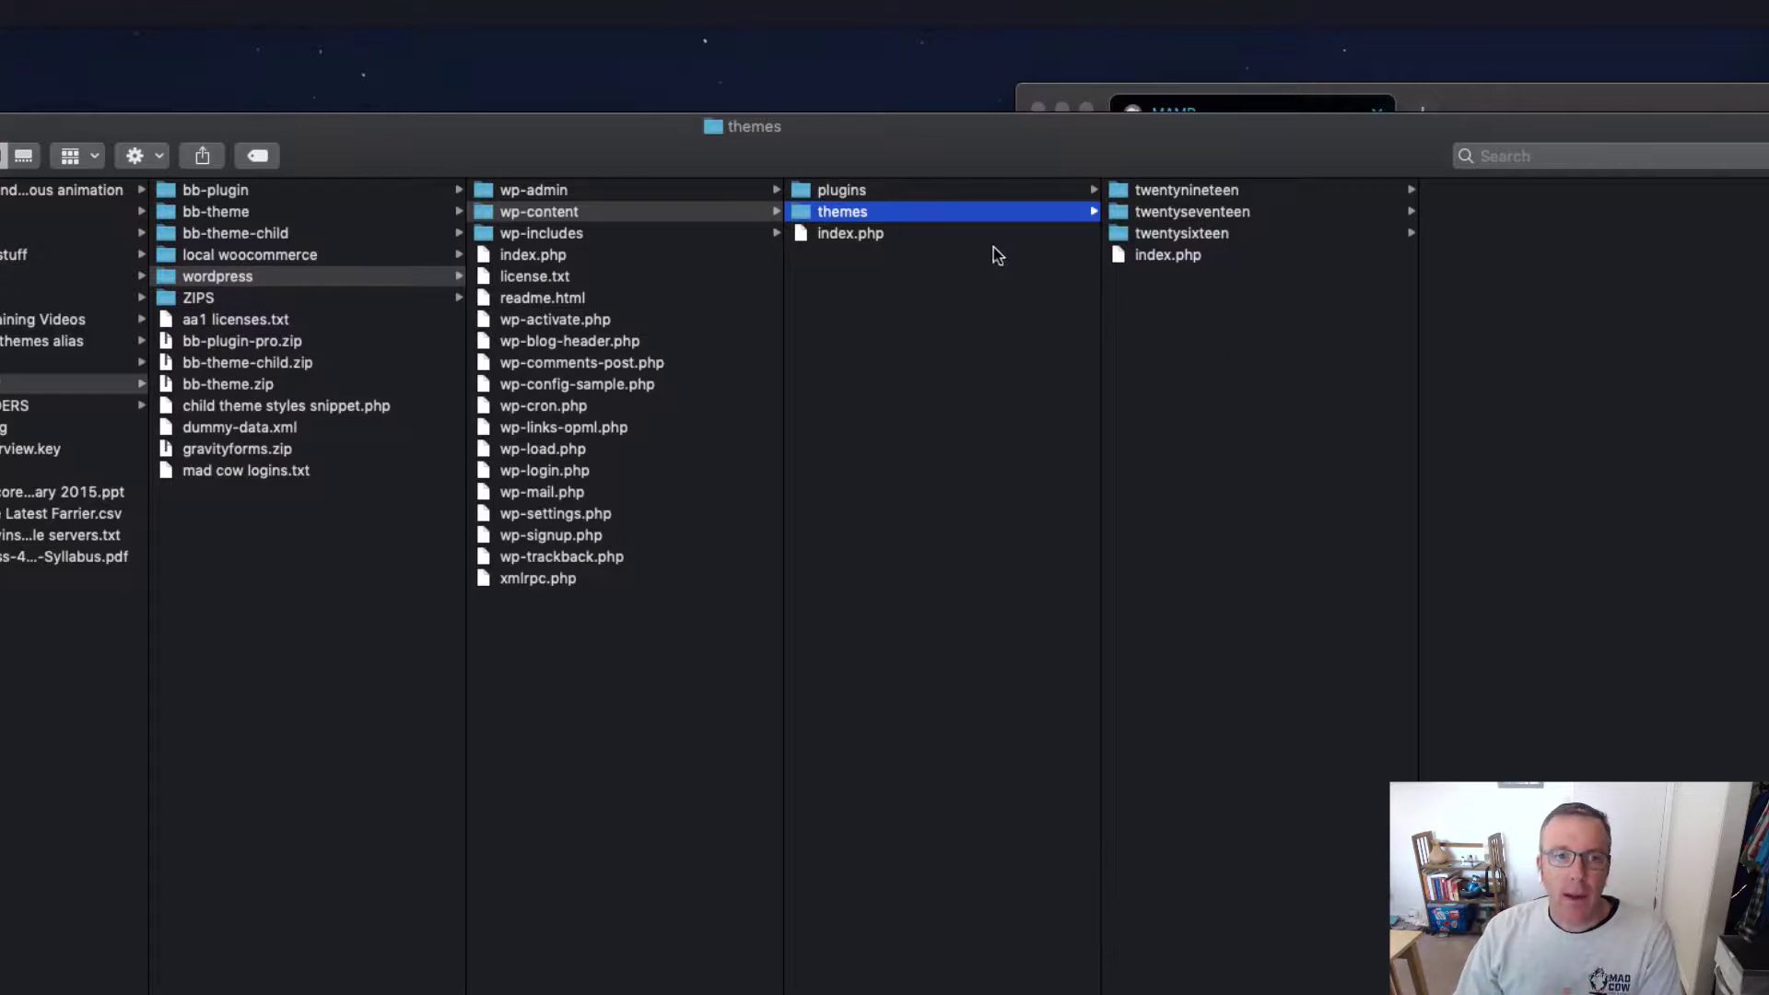
{"action": "left_click", "coordinate": [919, 190]}
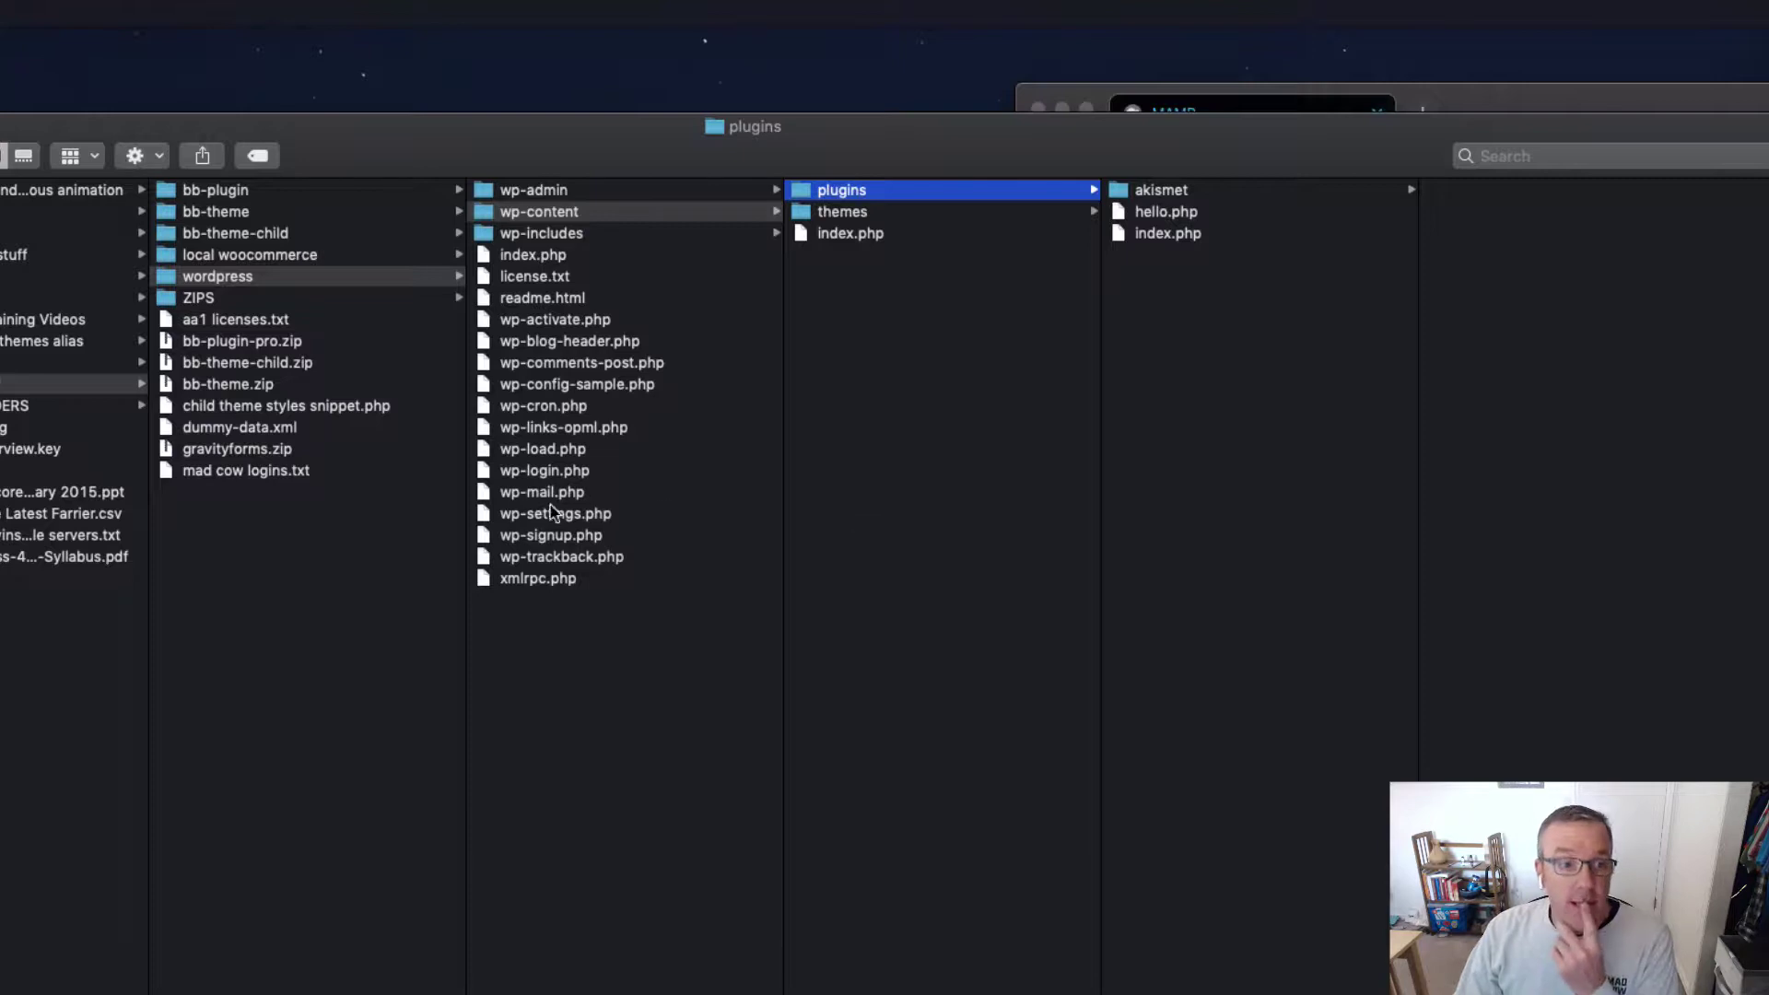
{"action": "left_click", "coordinate": [276, 449]}
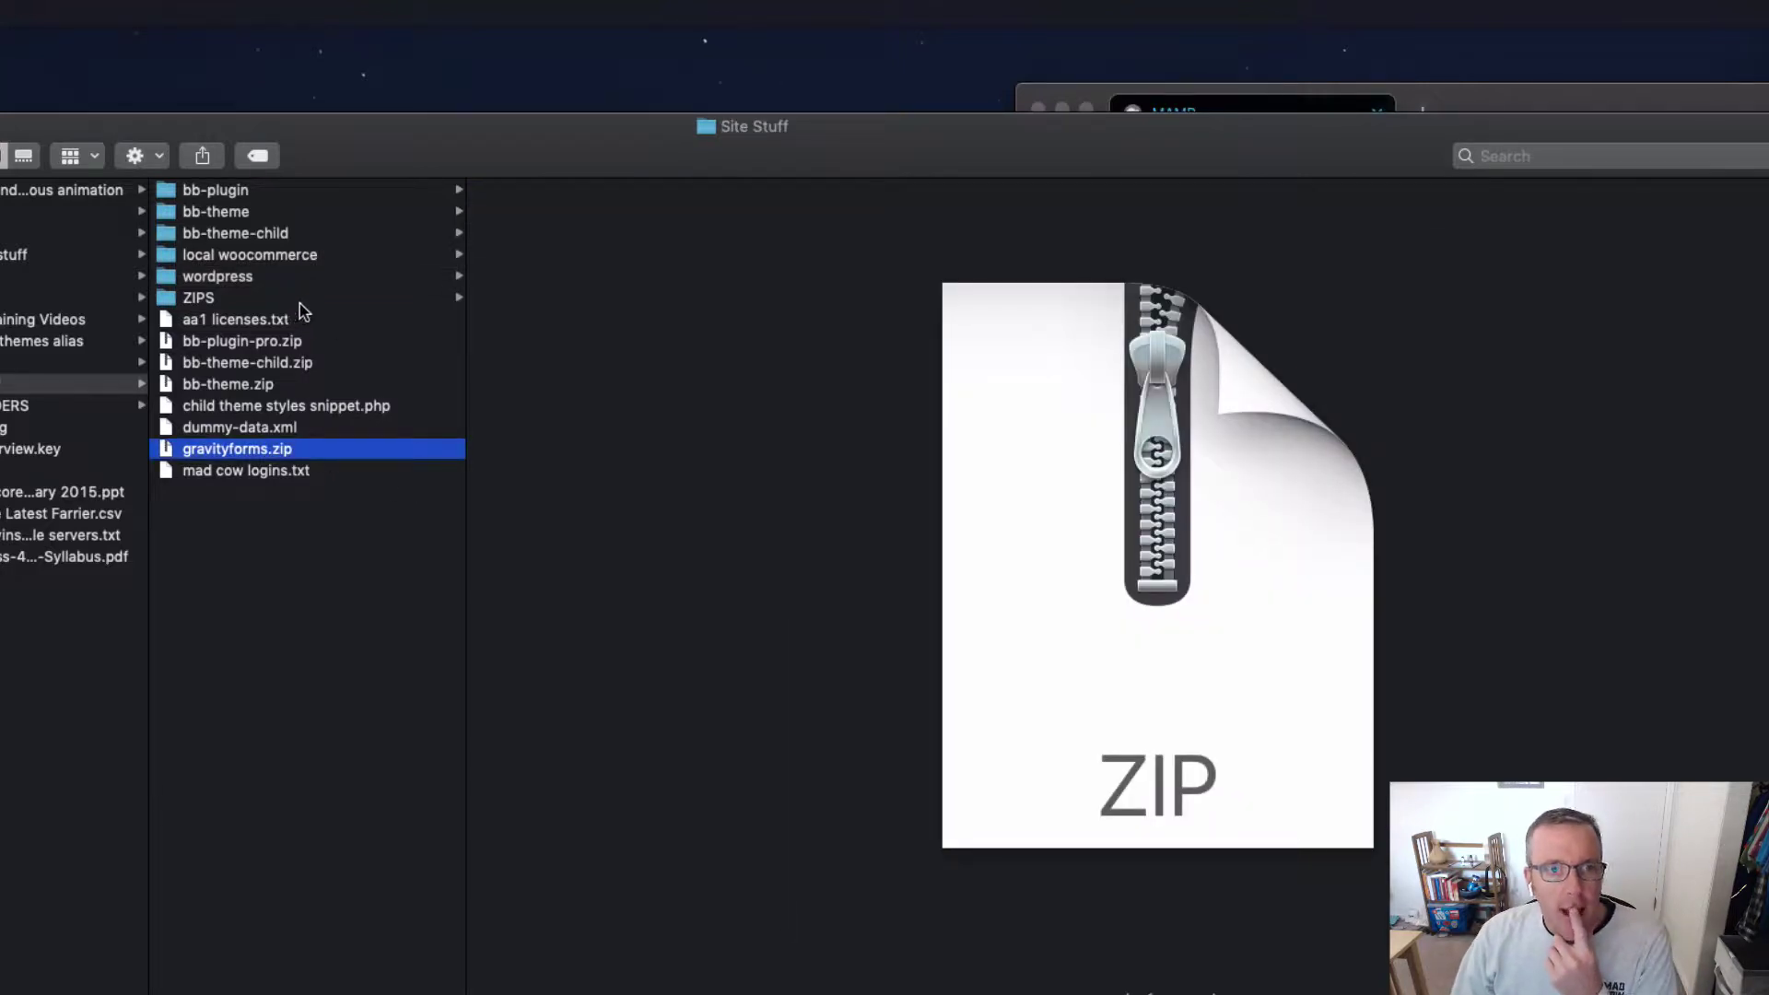
{"action": "left_click", "coordinate": [311, 277]}
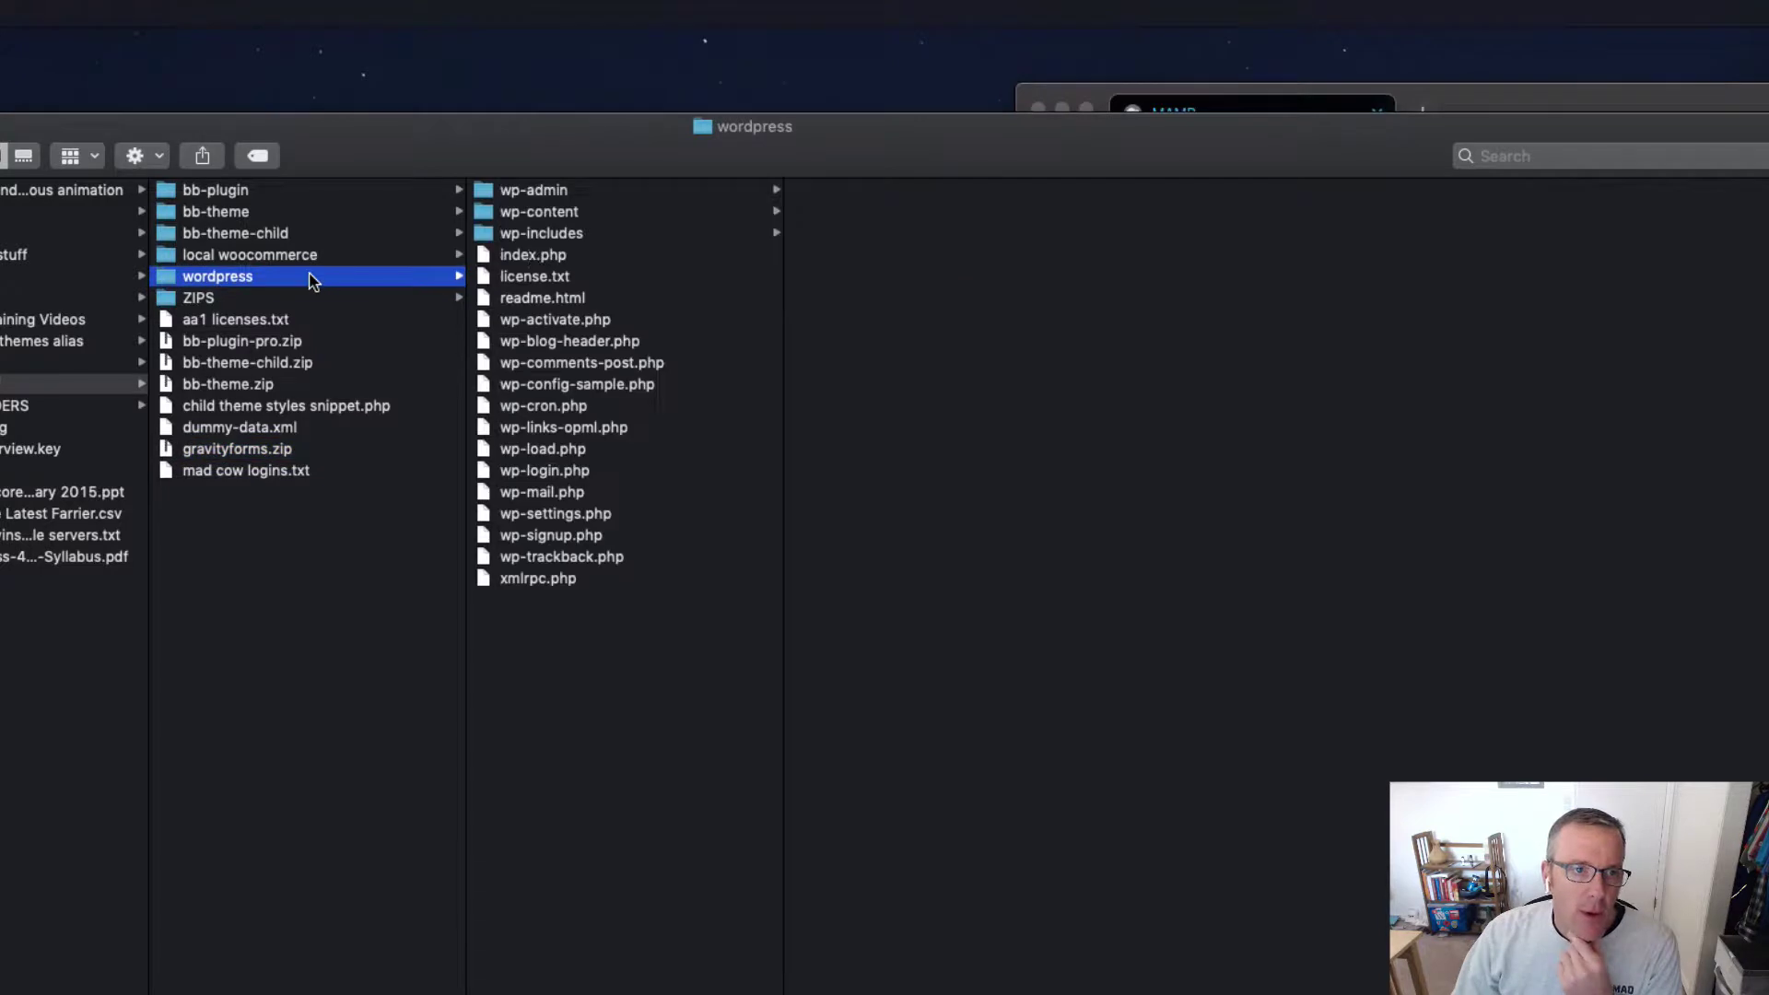
{"action": "left_click", "coordinate": [611, 212]}
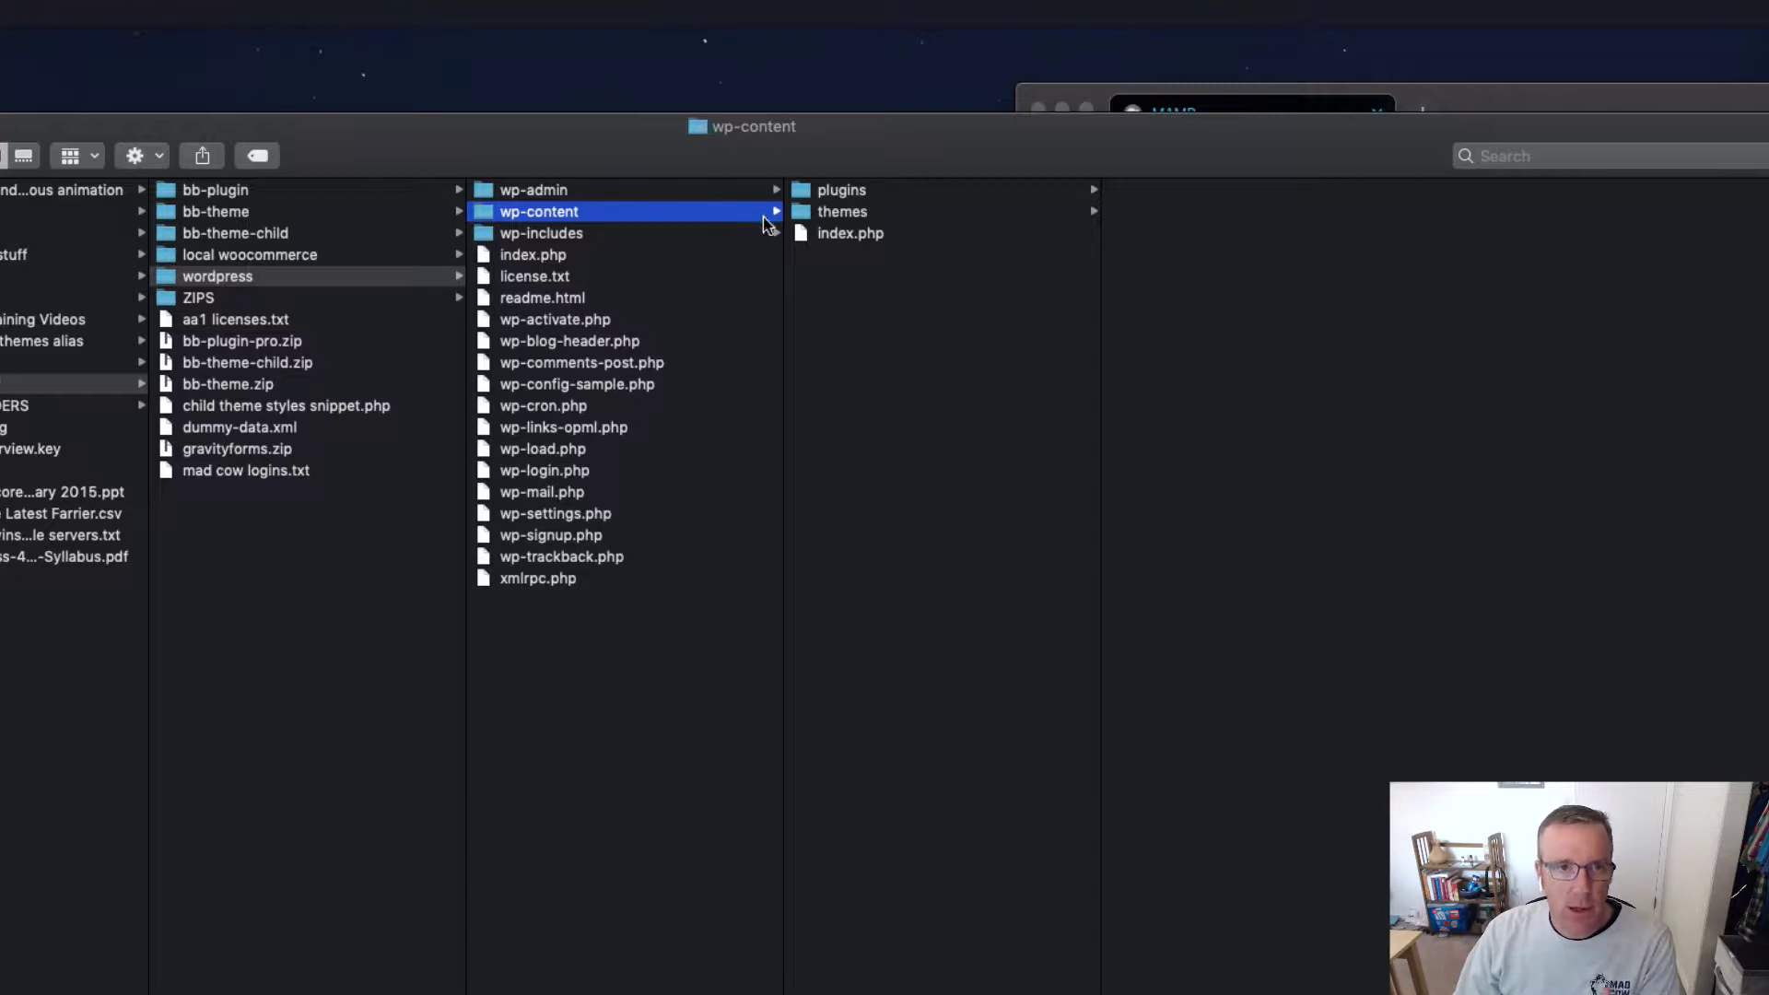
Step: Move the twentyseventeen and twentysixteen theme folders to the Trash
{"action": "left_click", "coordinate": [899, 214]}
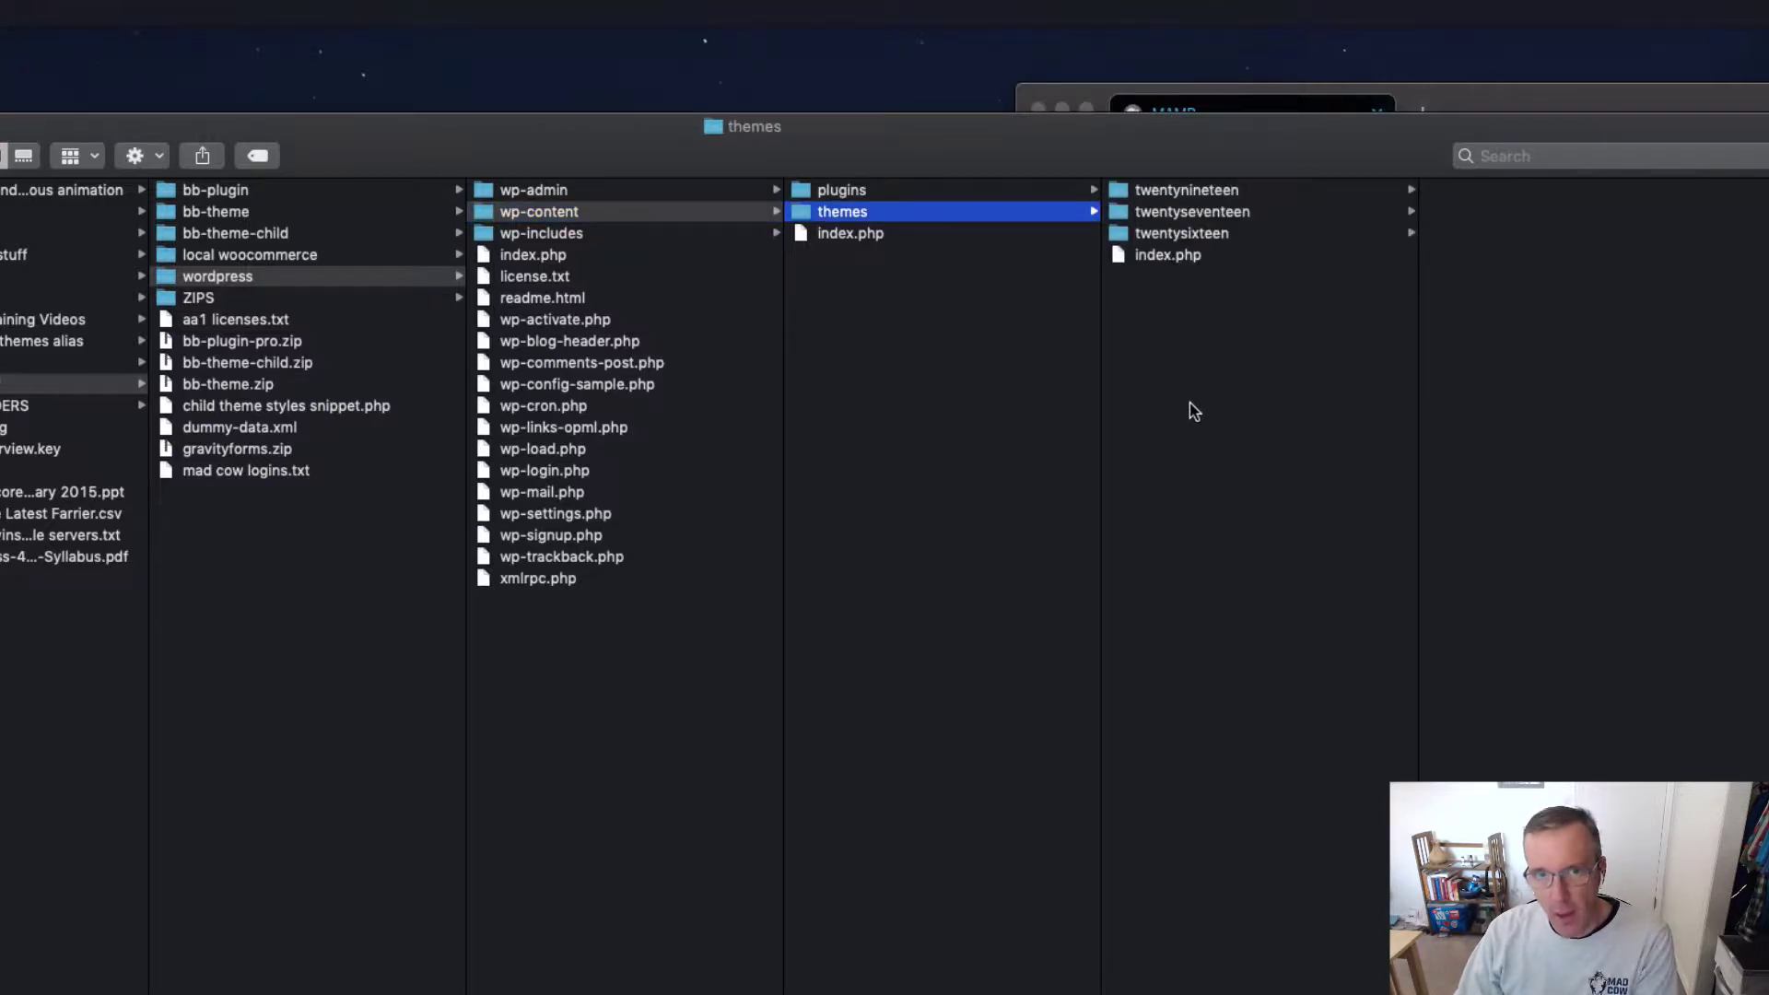
{"action": "left_click", "coordinate": [1292, 215]}
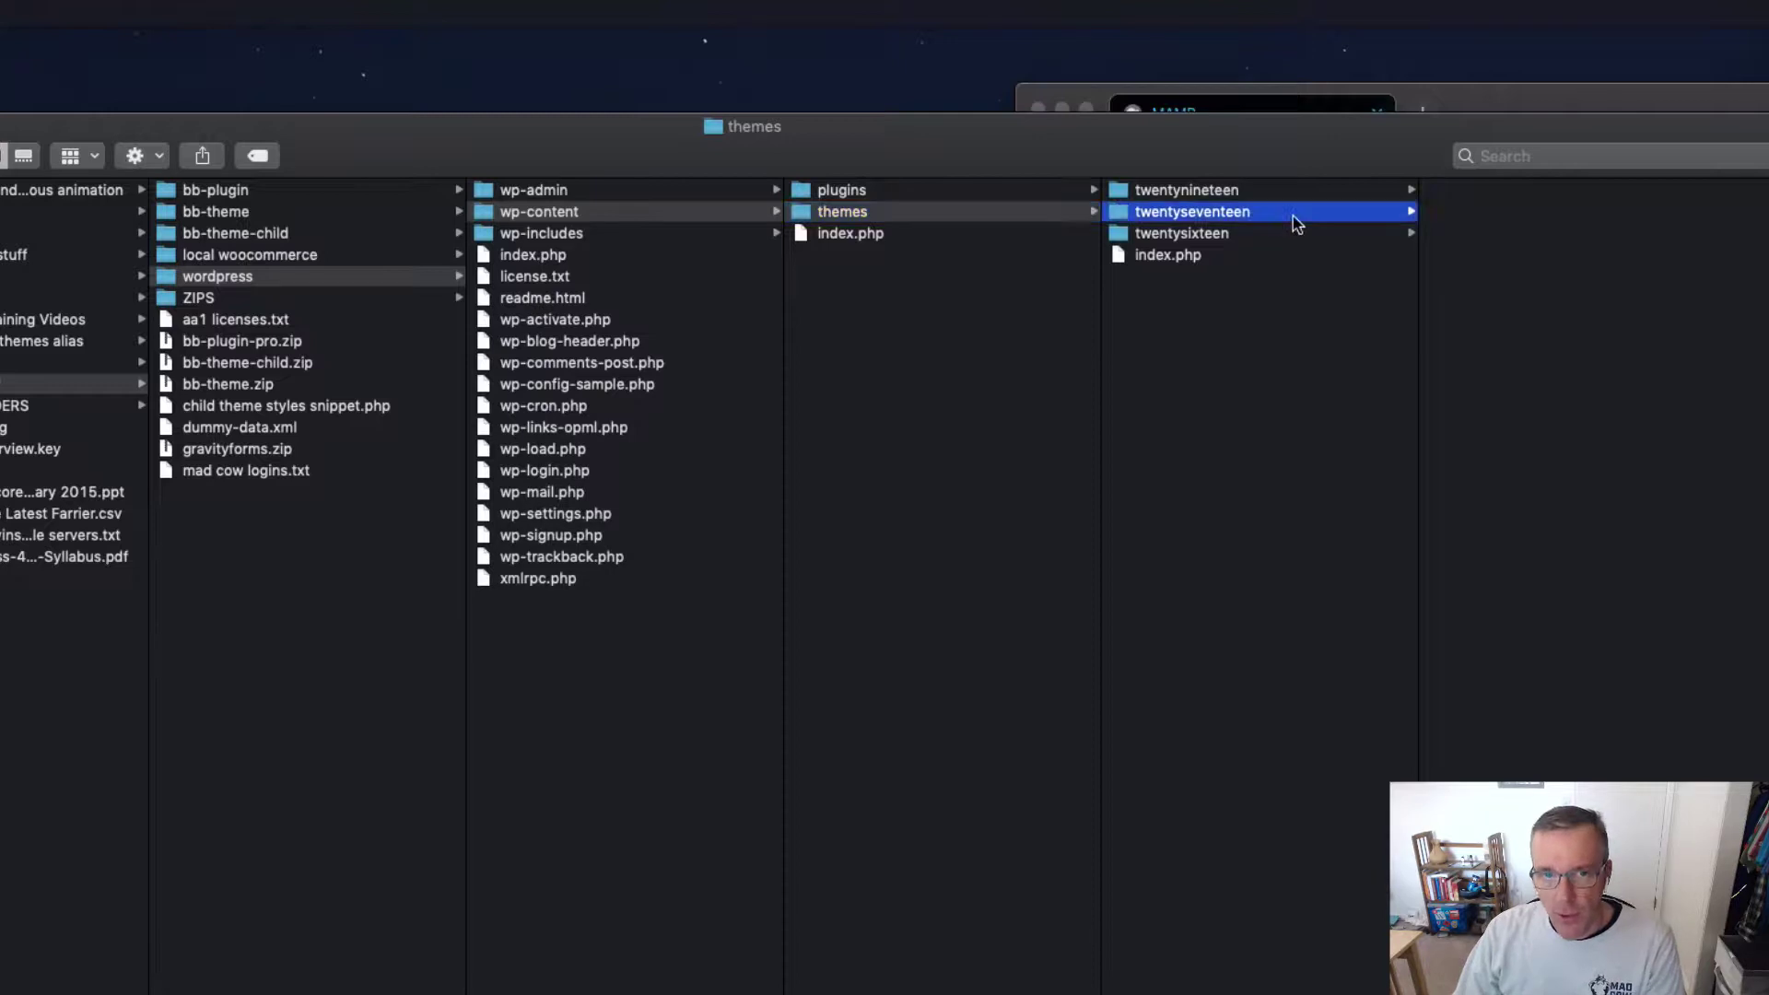
{"action": "left_click", "coordinate": [1251, 235], "text": "shift"}
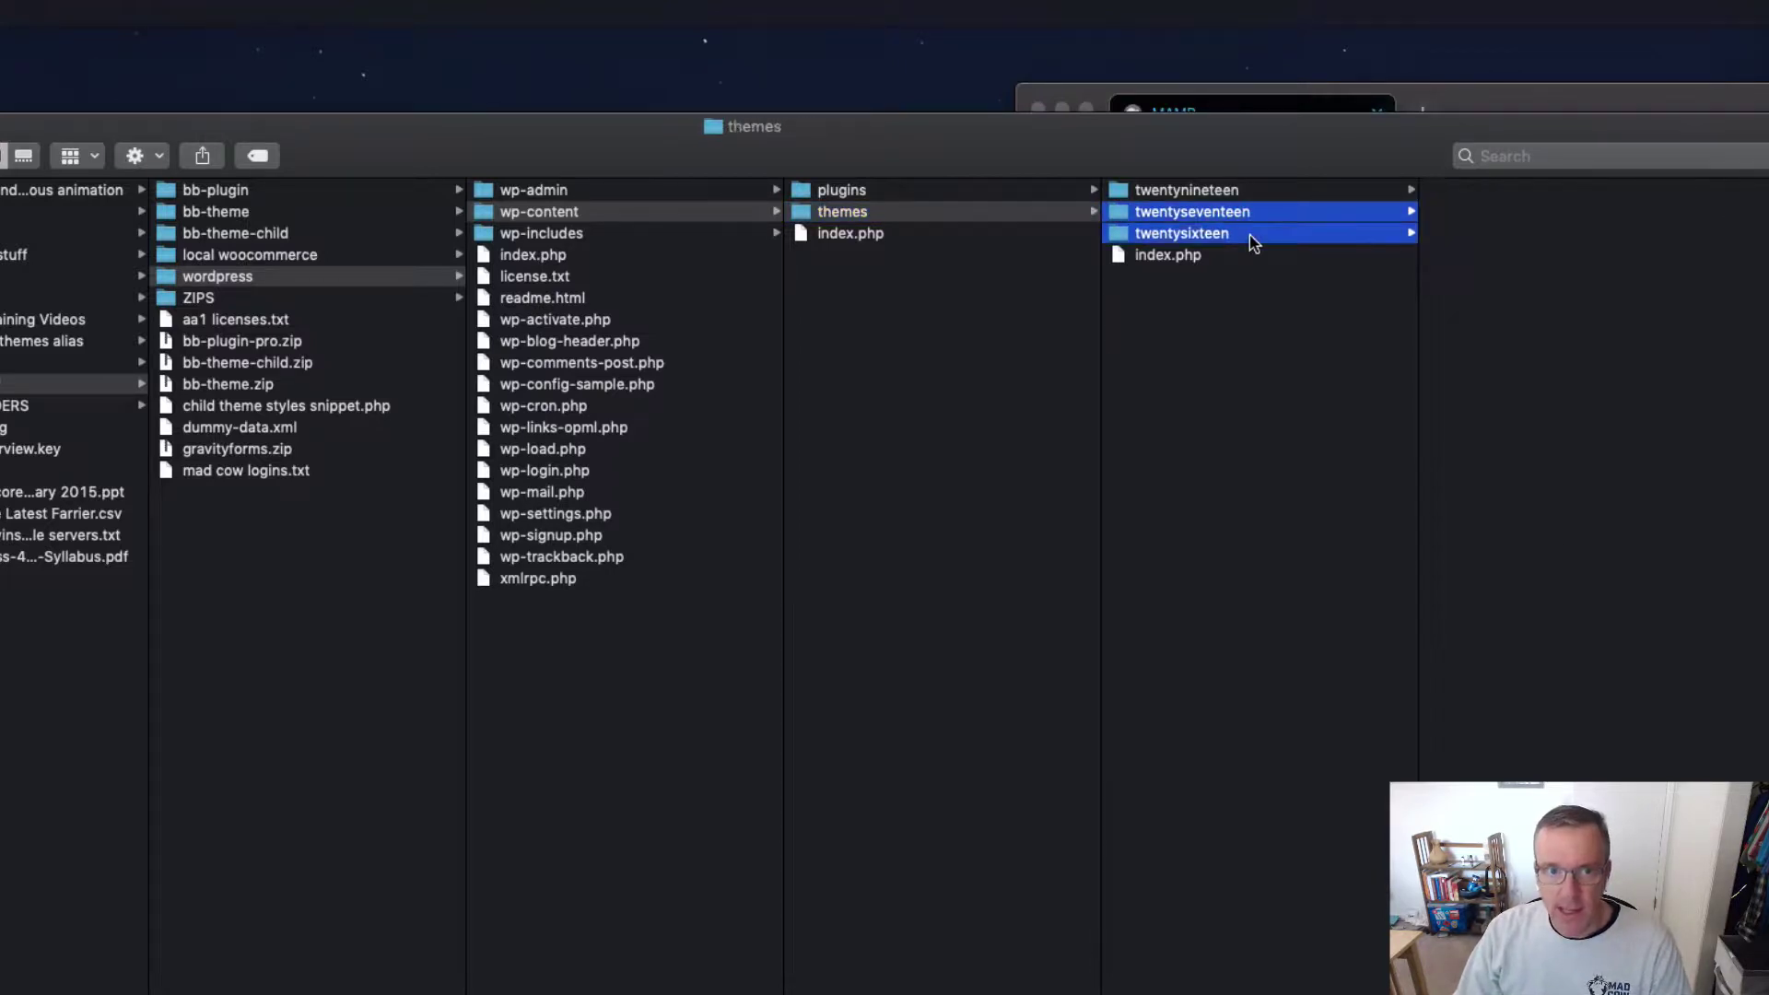
{"action": "right_click", "coordinate": [1250, 235]}
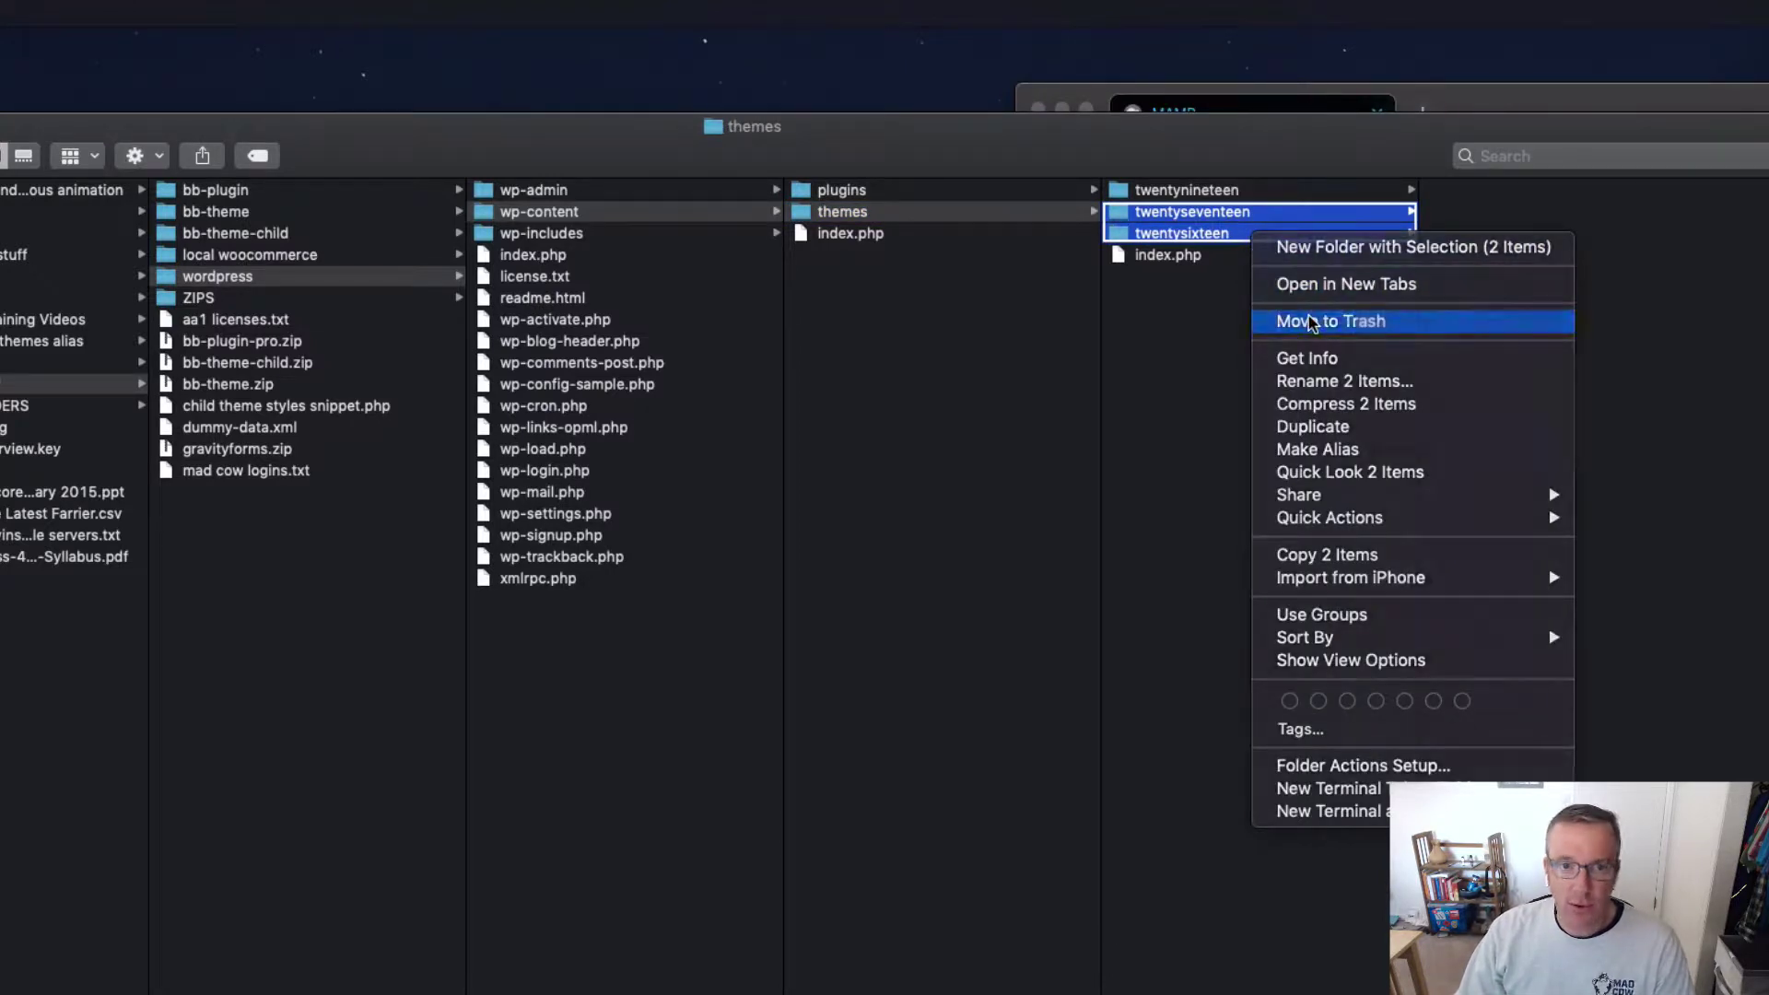
{"action": "left_click", "coordinate": [1313, 323]}
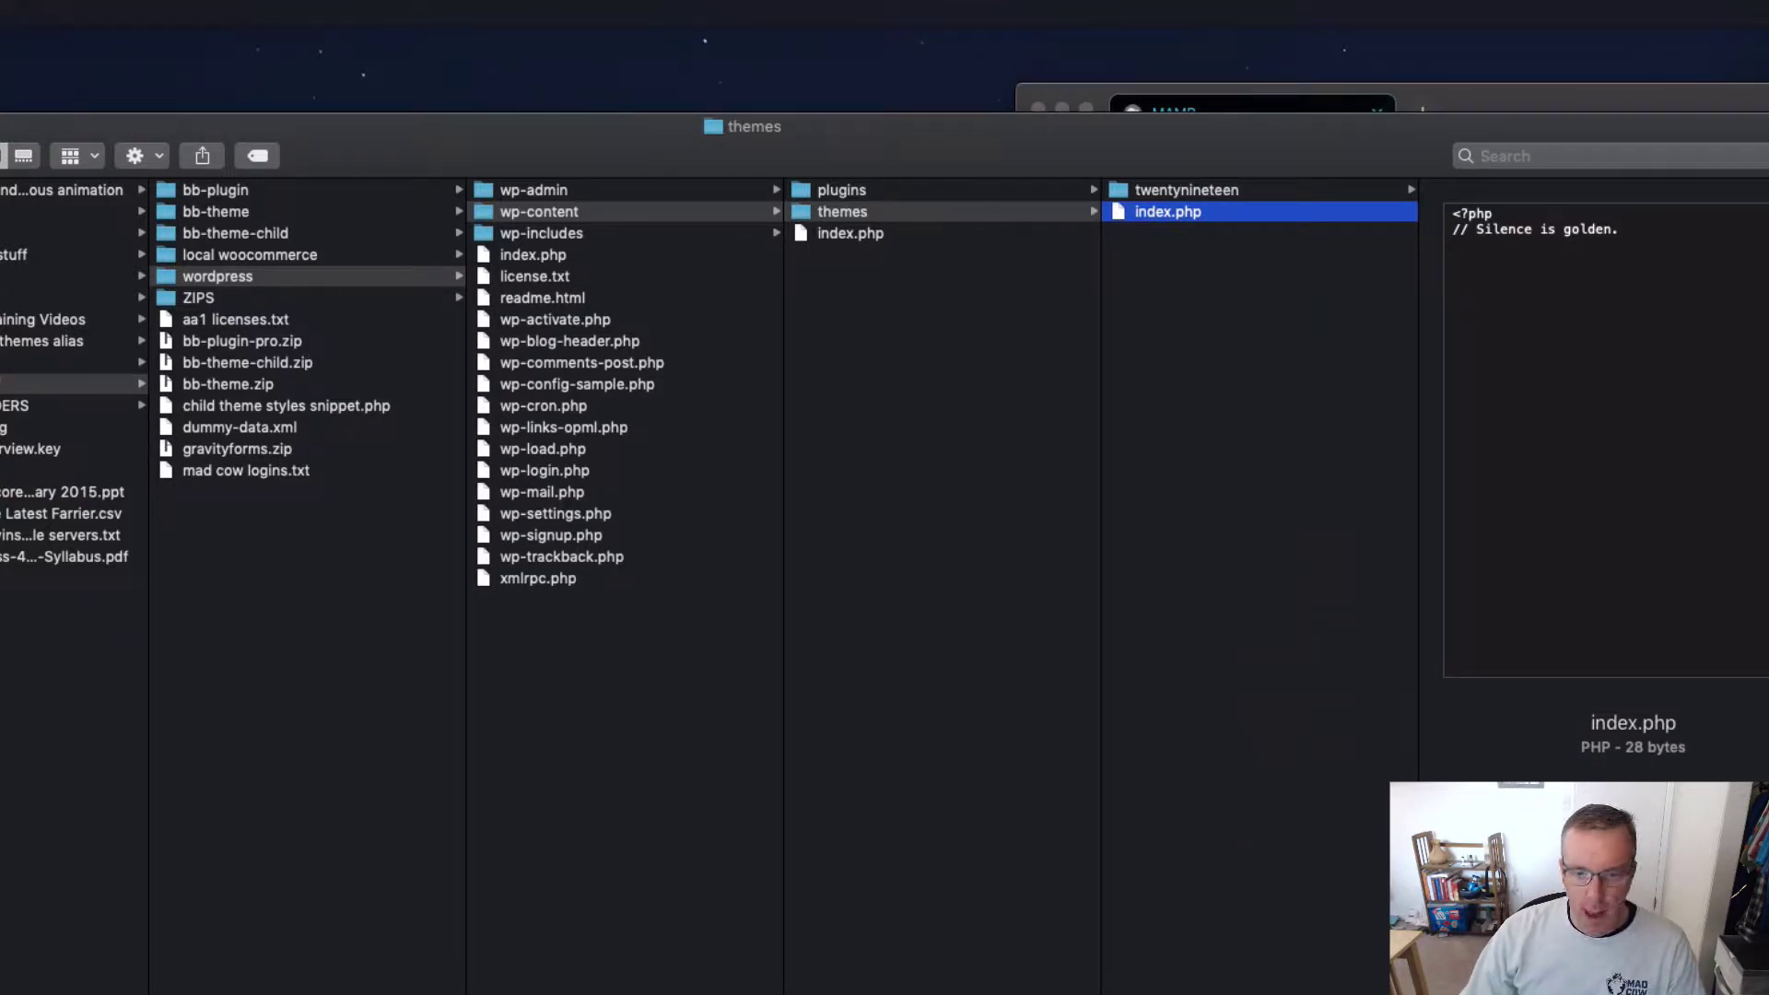
Step: Bring the Applications window forward and open its MAMP folder
{"action": "left_click_drag", "start_coordinate": [1768, 994], "coordinate": [941, 994]}
{"action": "scroll", "coordinate": [381, 890], "scroll_direction": "right", "scroll_amount": 3}
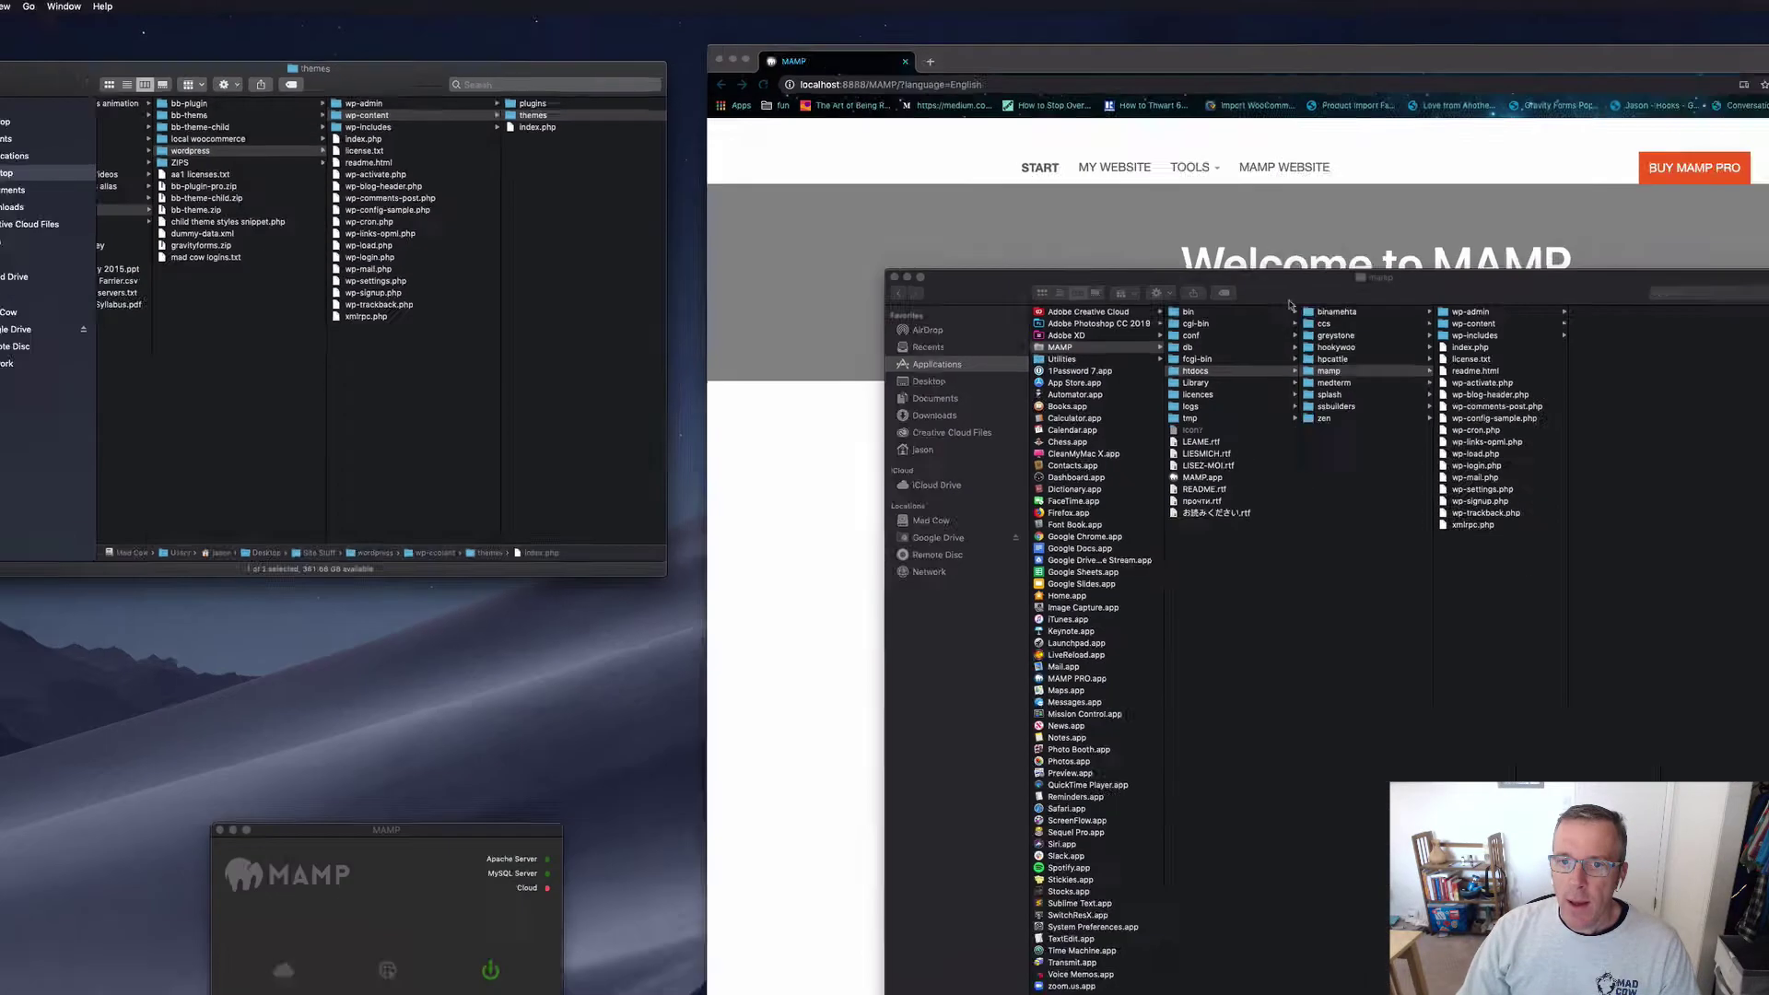
{"action": "left_click_drag", "start_coordinate": [1006, 207], "coordinate": [870, 188]}
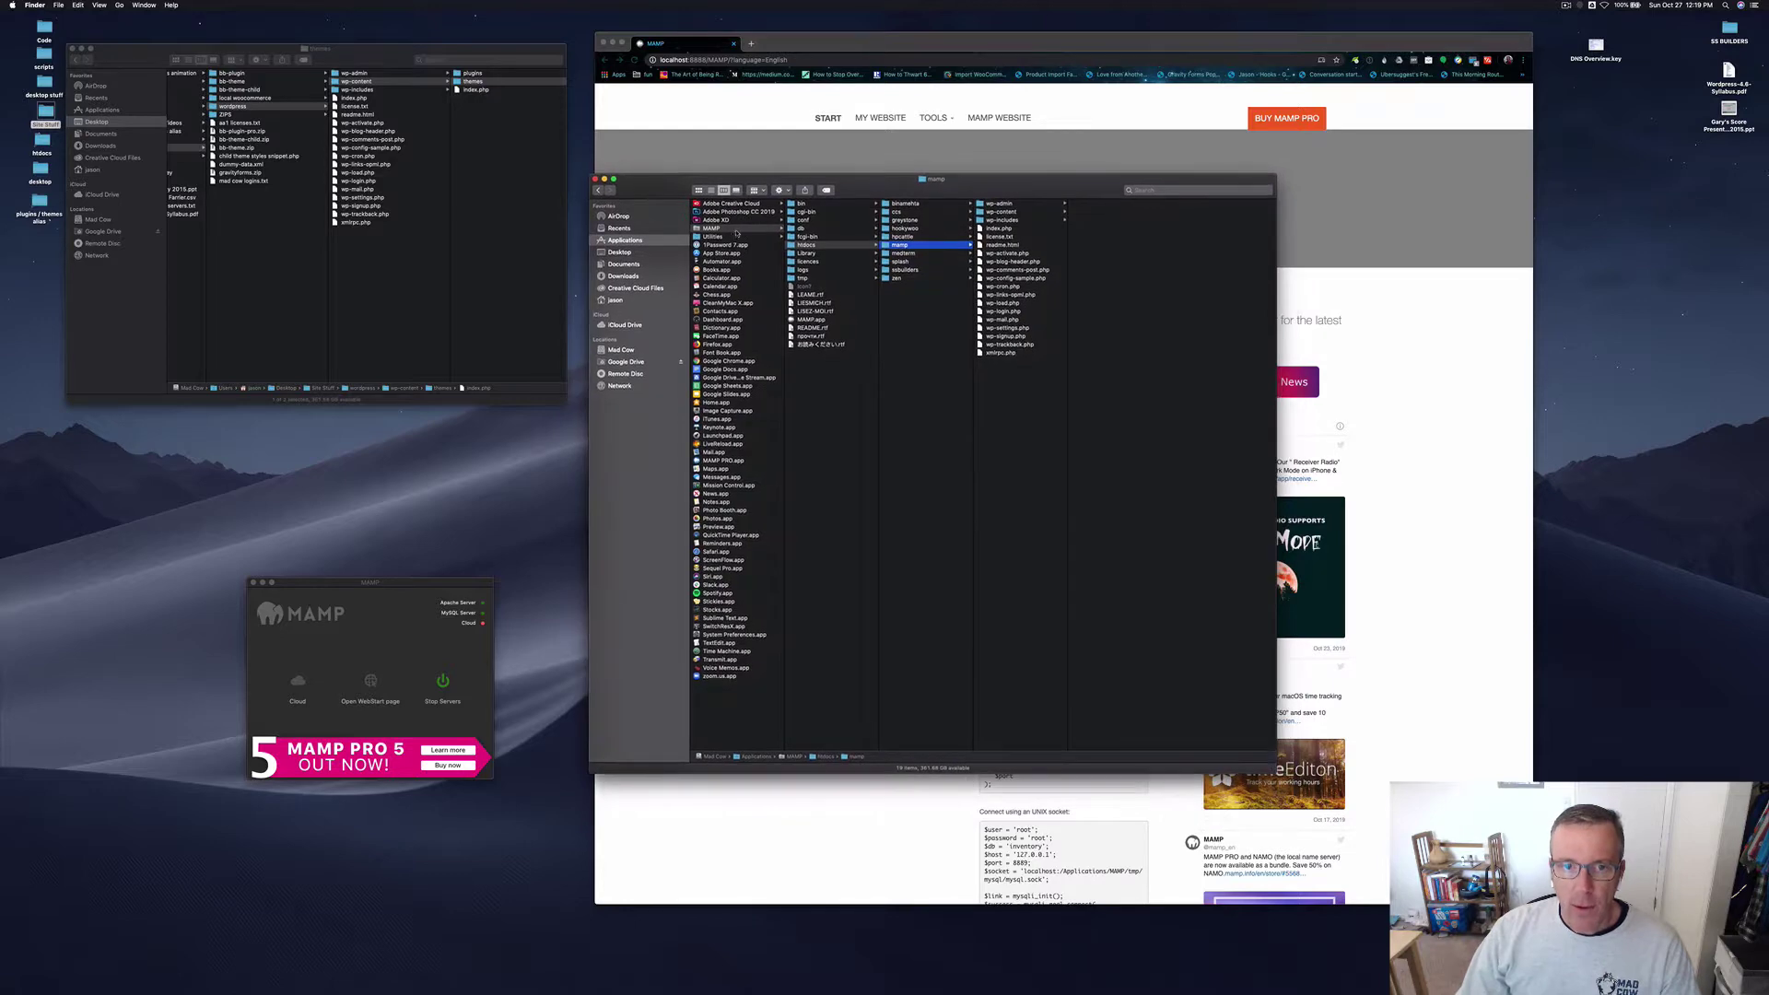
{"action": "left_click", "coordinate": [742, 229]}
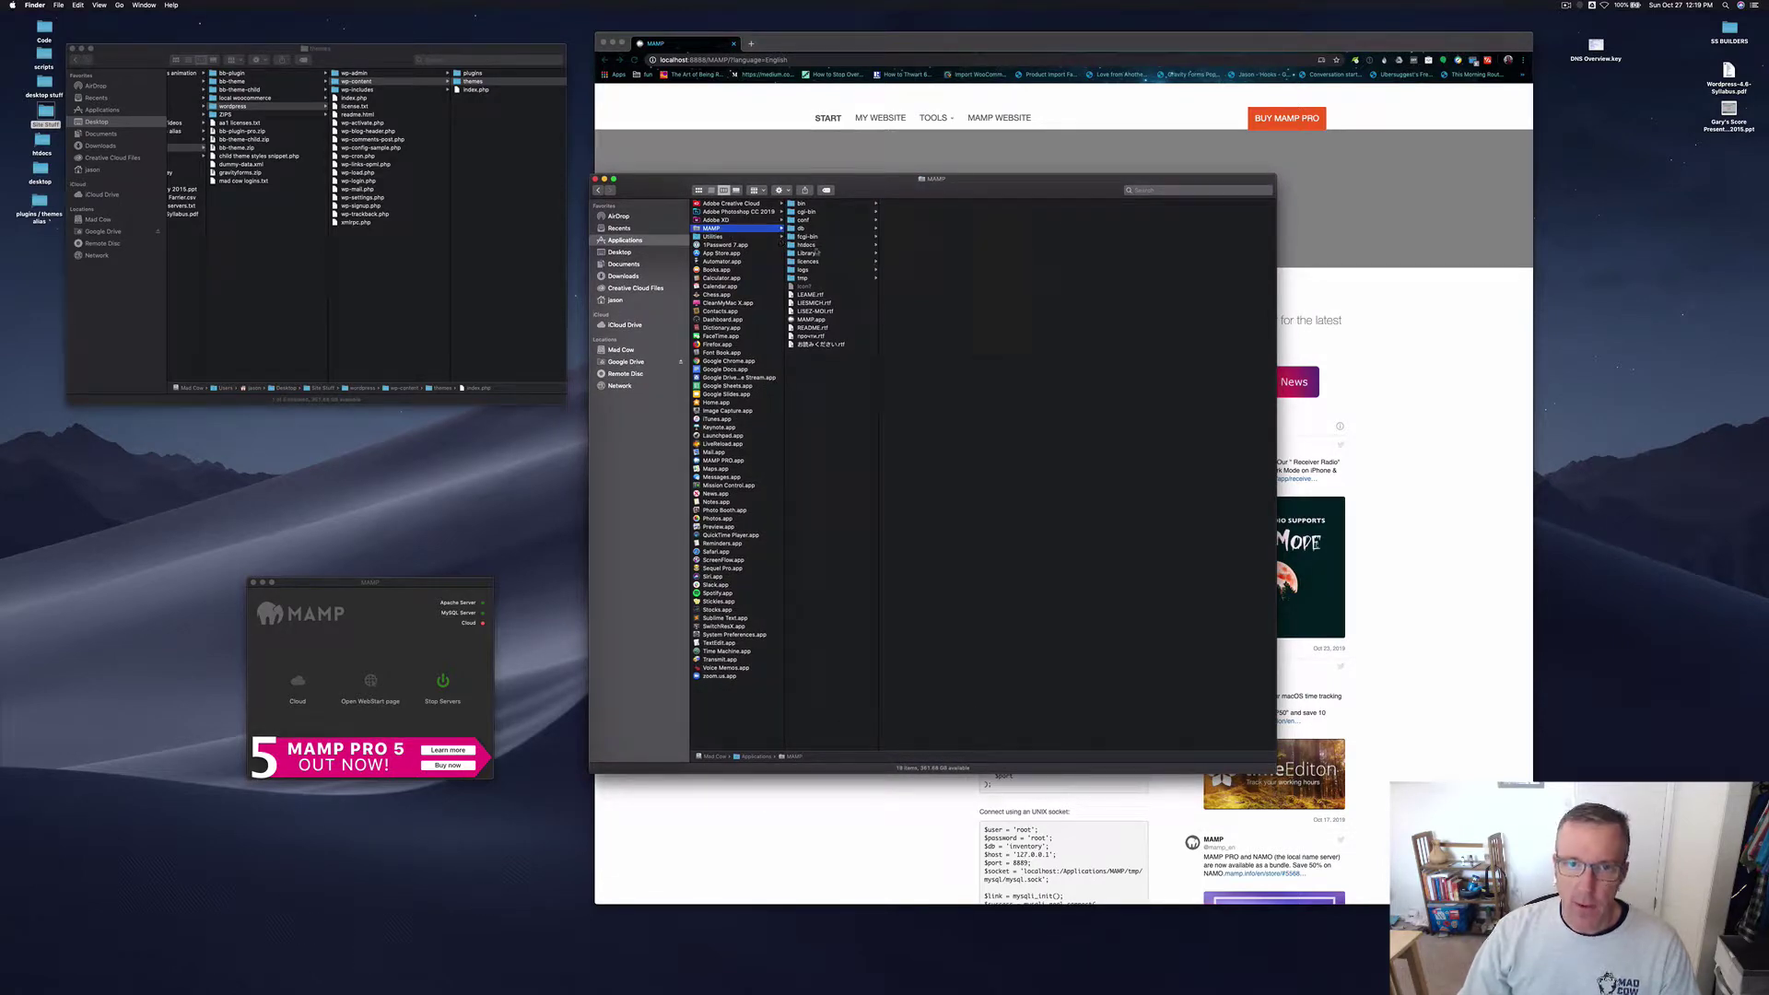
Step: Open the mamp folder inside MAMP's htdocs and widen its file column
{"action": "left_click", "coordinate": [808, 245]}
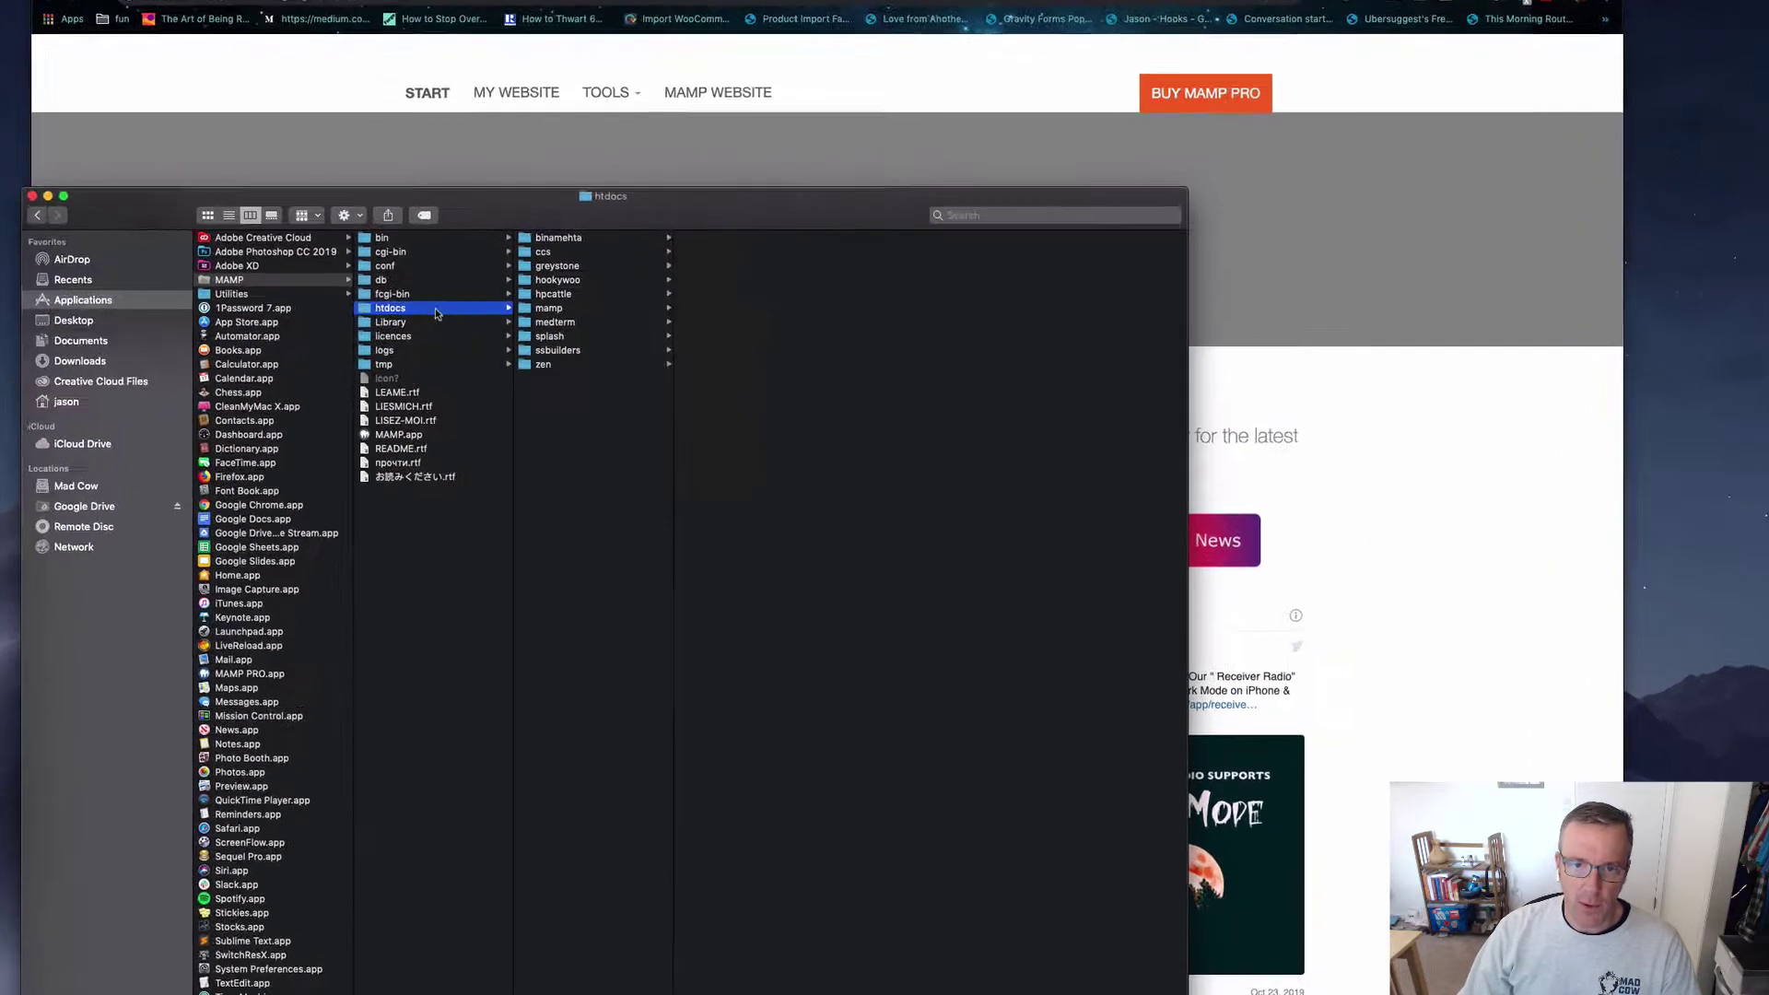
{"action": "left_click", "coordinate": [452, 331]}
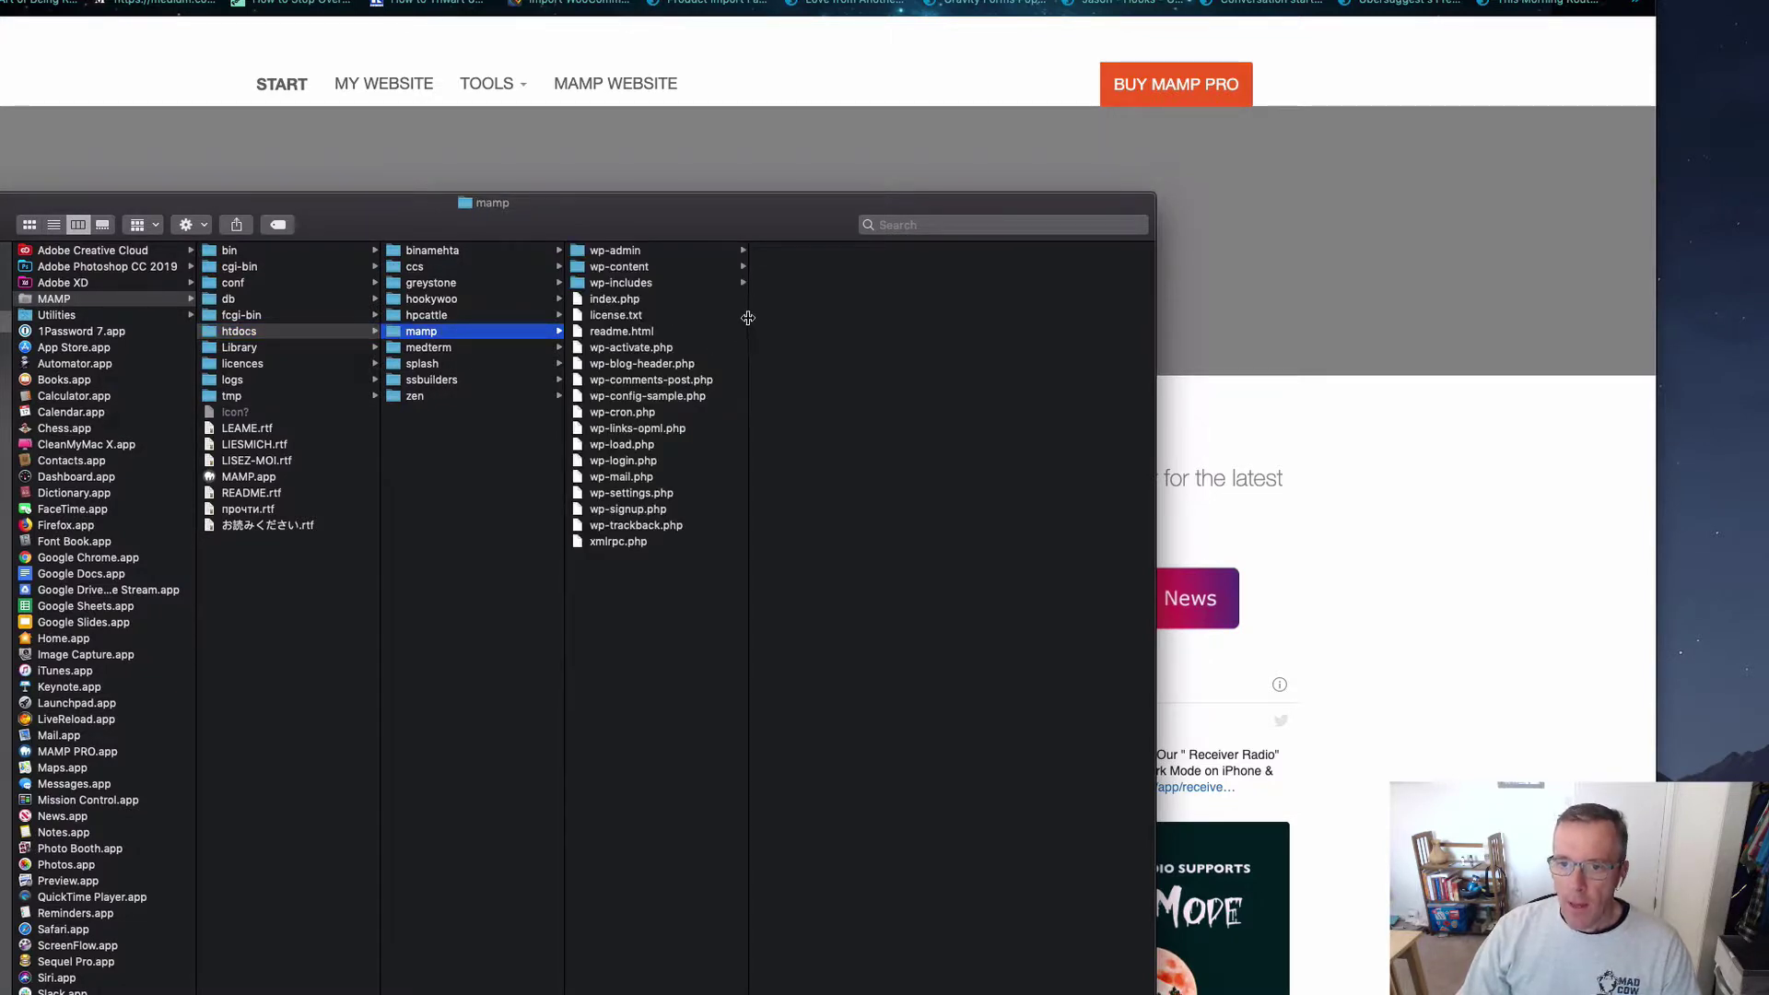
{"action": "left_click_drag", "start_coordinate": [748, 312], "coordinate": [811, 312]}
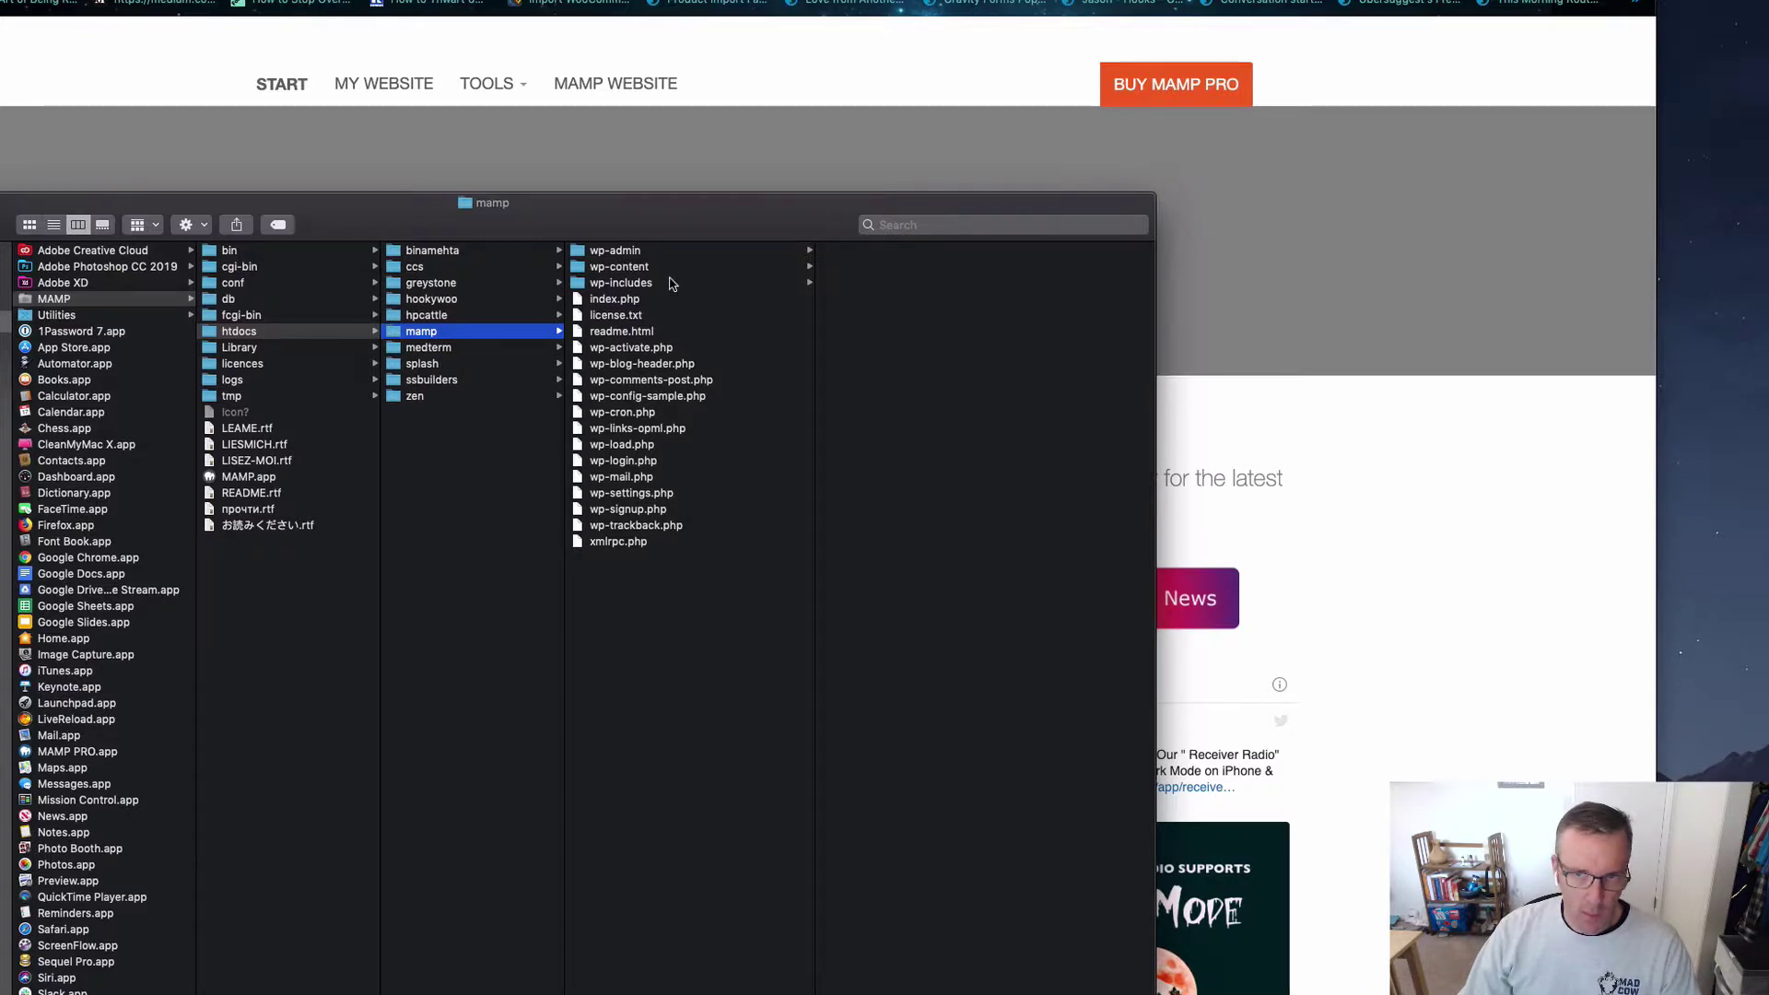
{"action": "left_click_drag", "start_coordinate": [654, 312], "coordinate": [679, 577]}
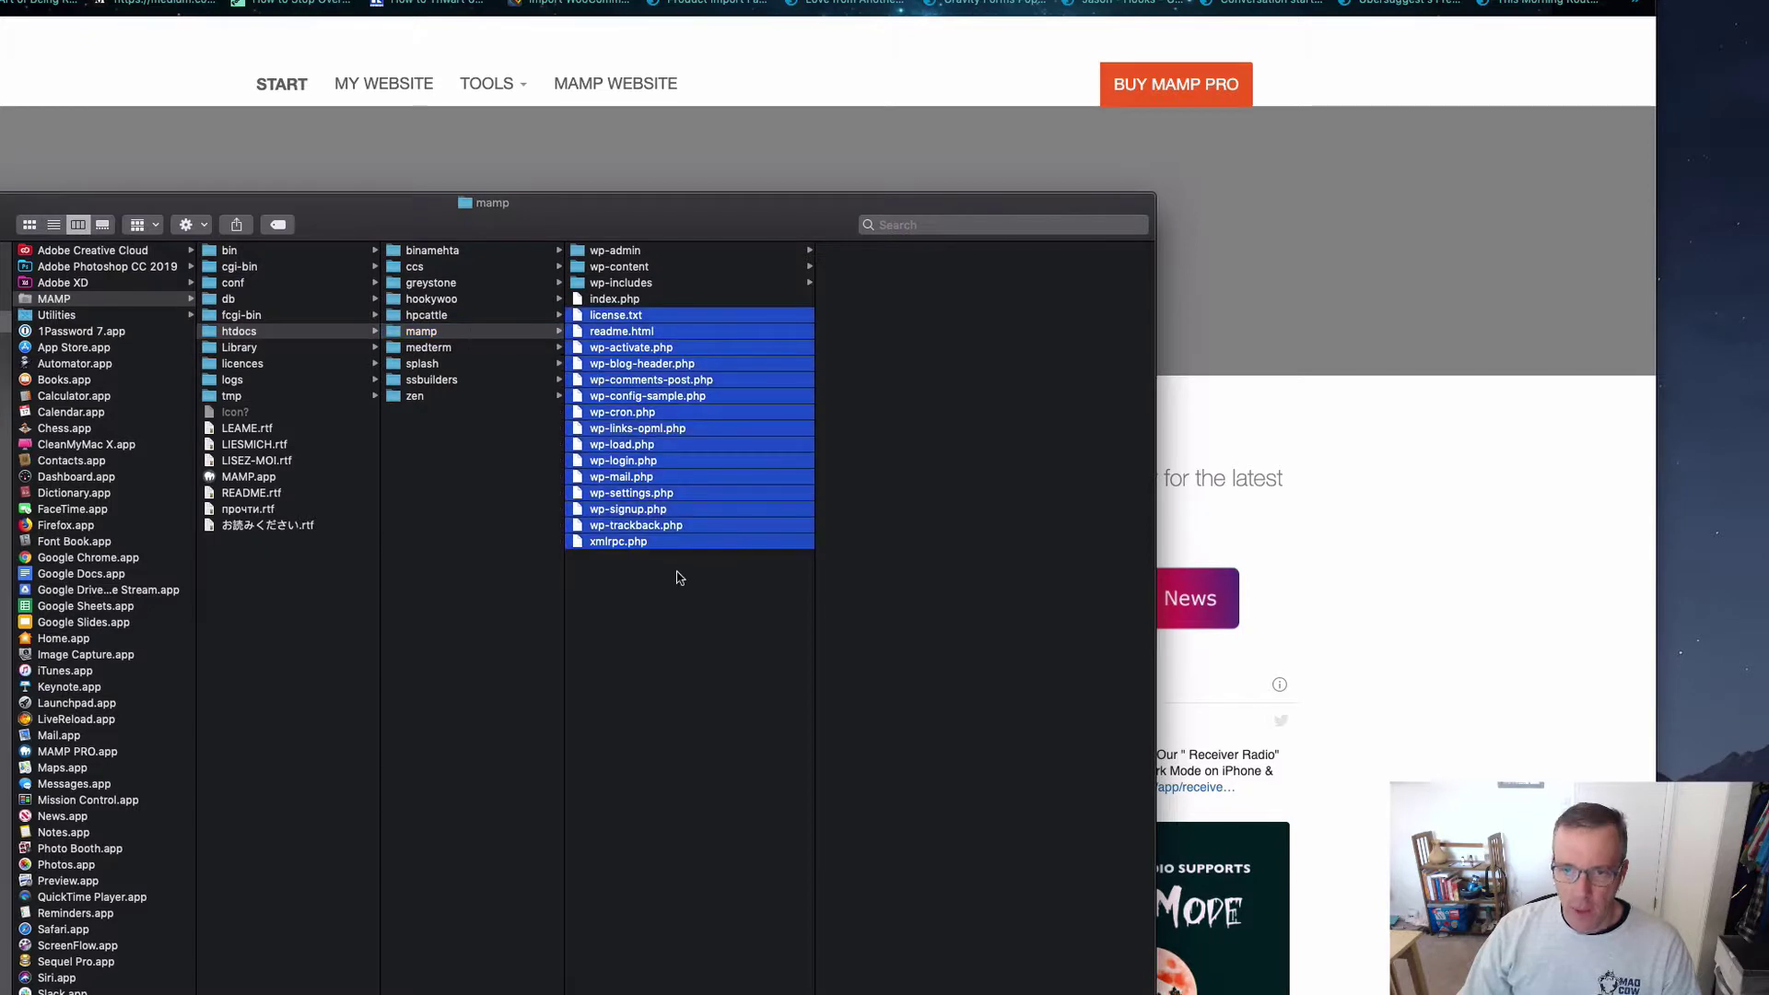
{"action": "left_click", "coordinate": [672, 629]}
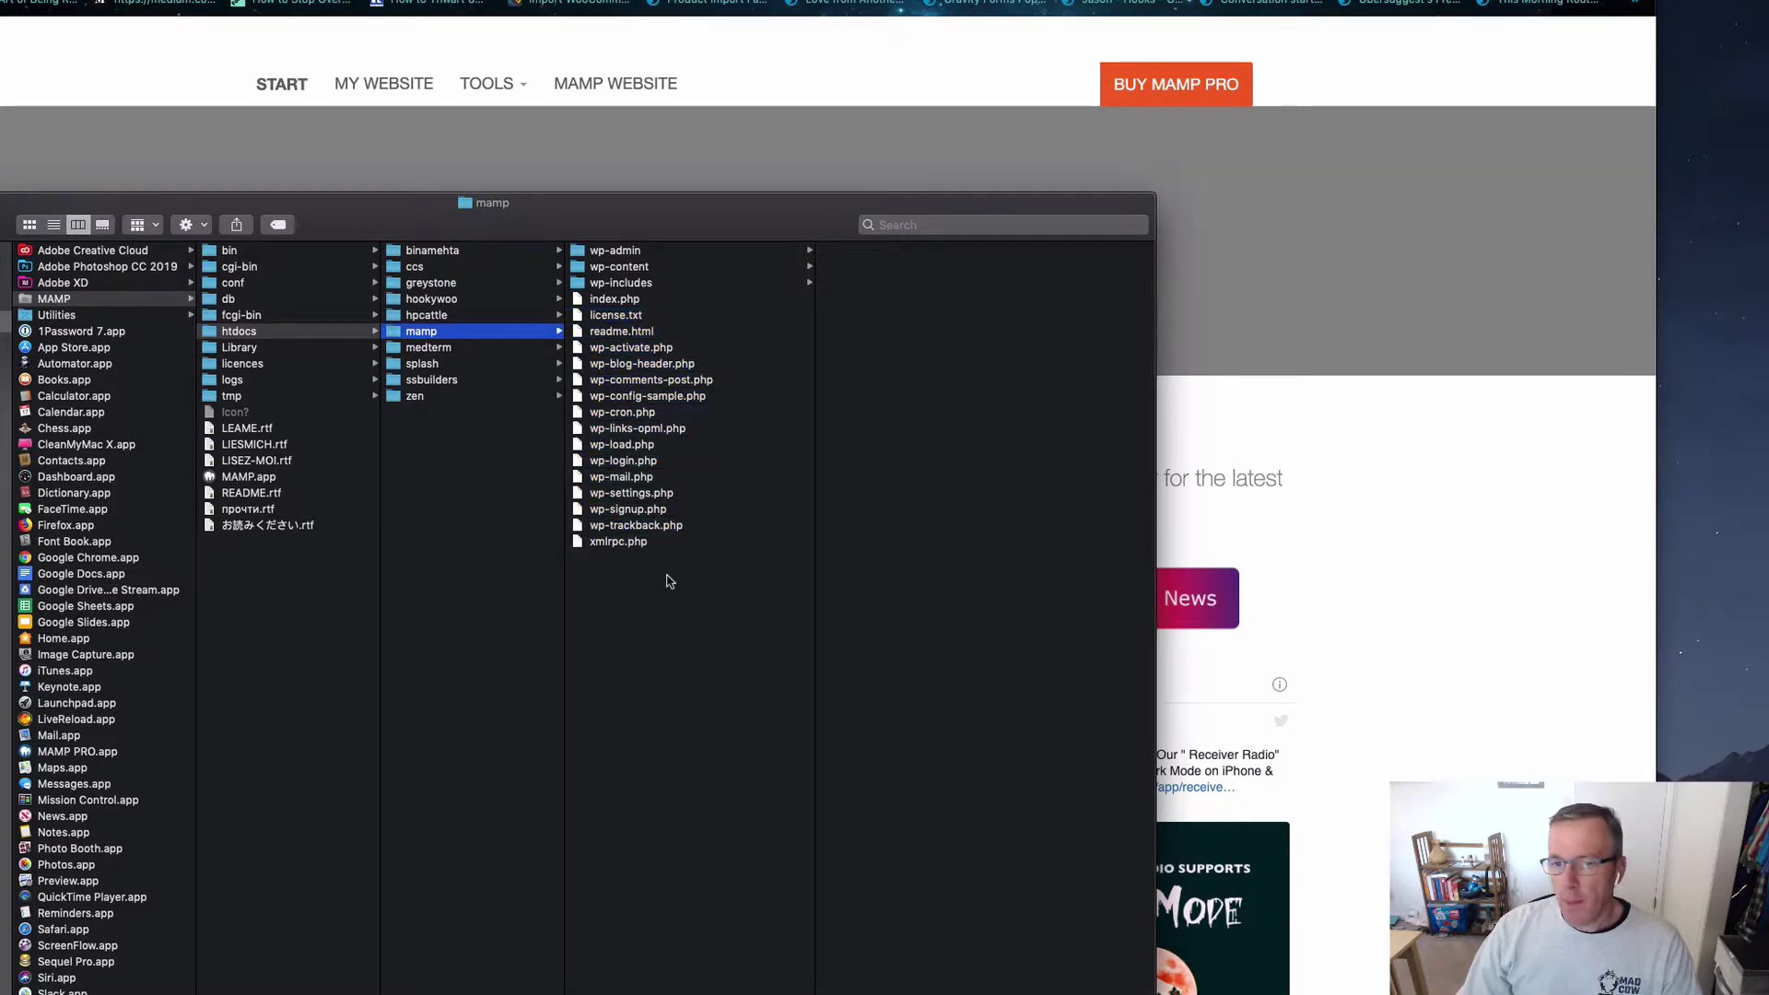
Step: Rename wp-config-sample.php to wp-config.php and open it in Sublime Text
{"action": "left_click", "coordinate": [719, 400]}
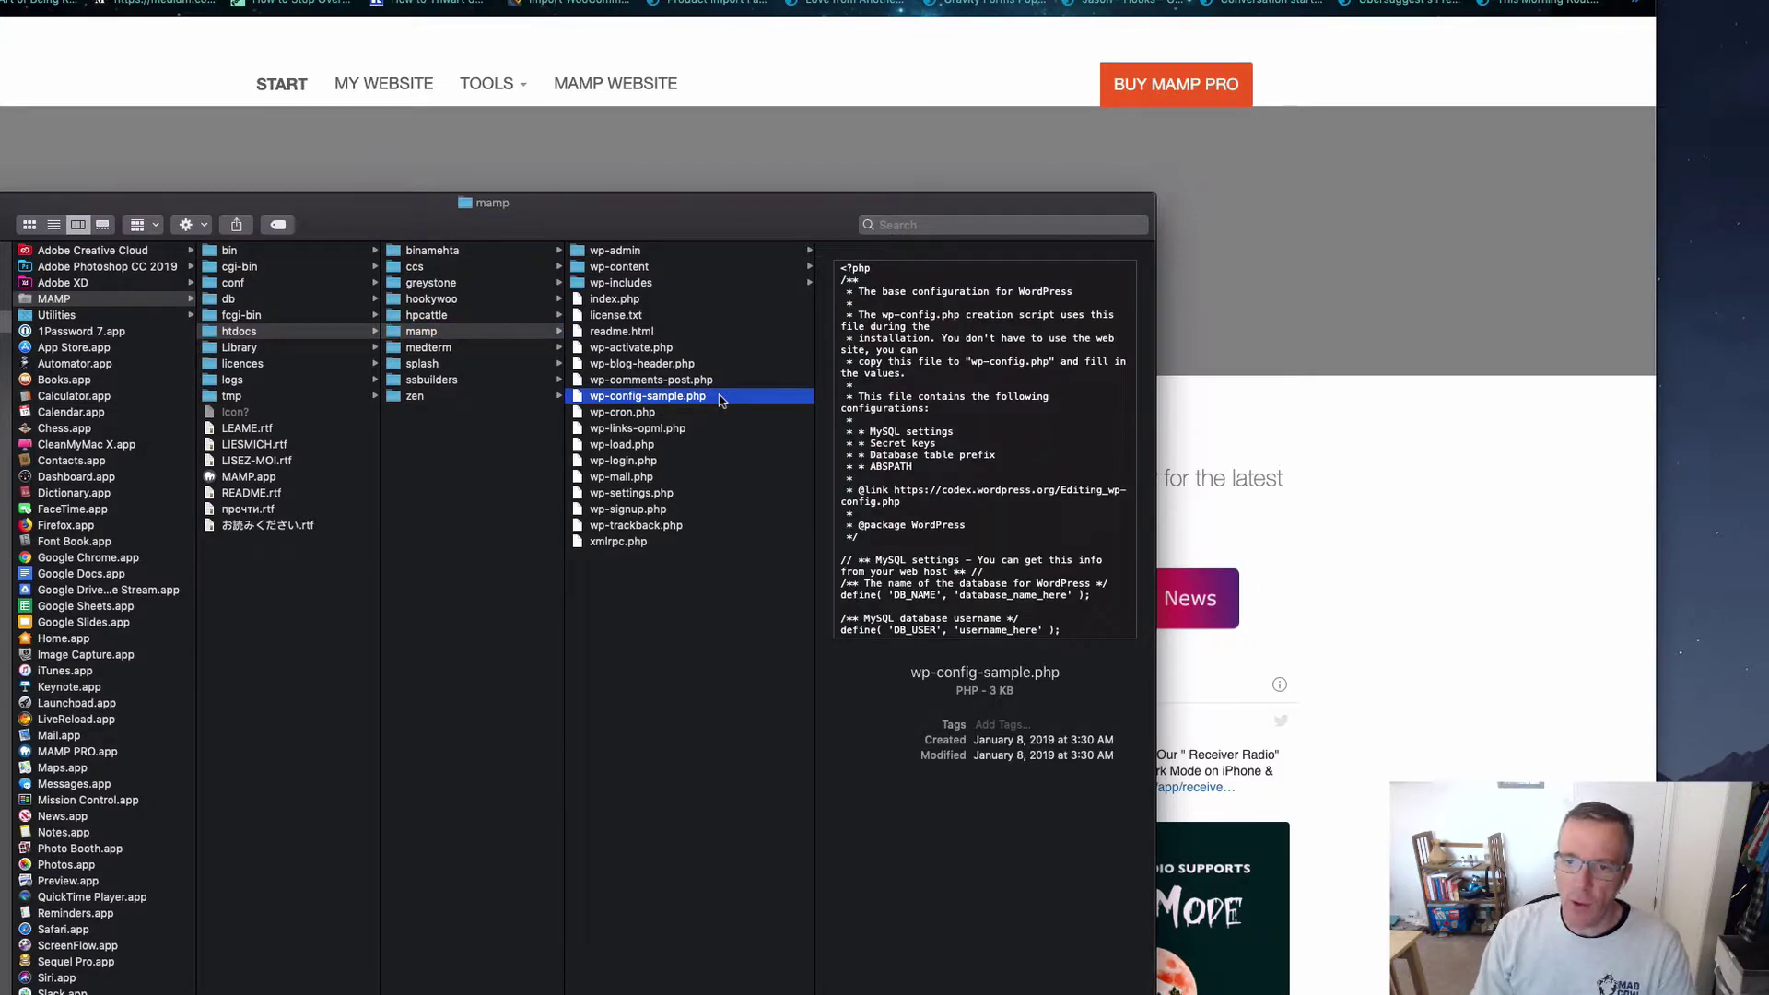
{"action": "key", "text": "Return"}
{"action": "key", "text": "Right"}
{"action": "key", "text": "BackSpace"}
{"action": "key", "text": "BackSpace"}
{"action": "key", "text": "BackSpace"}
{"action": "key", "text": "BackSpace"}
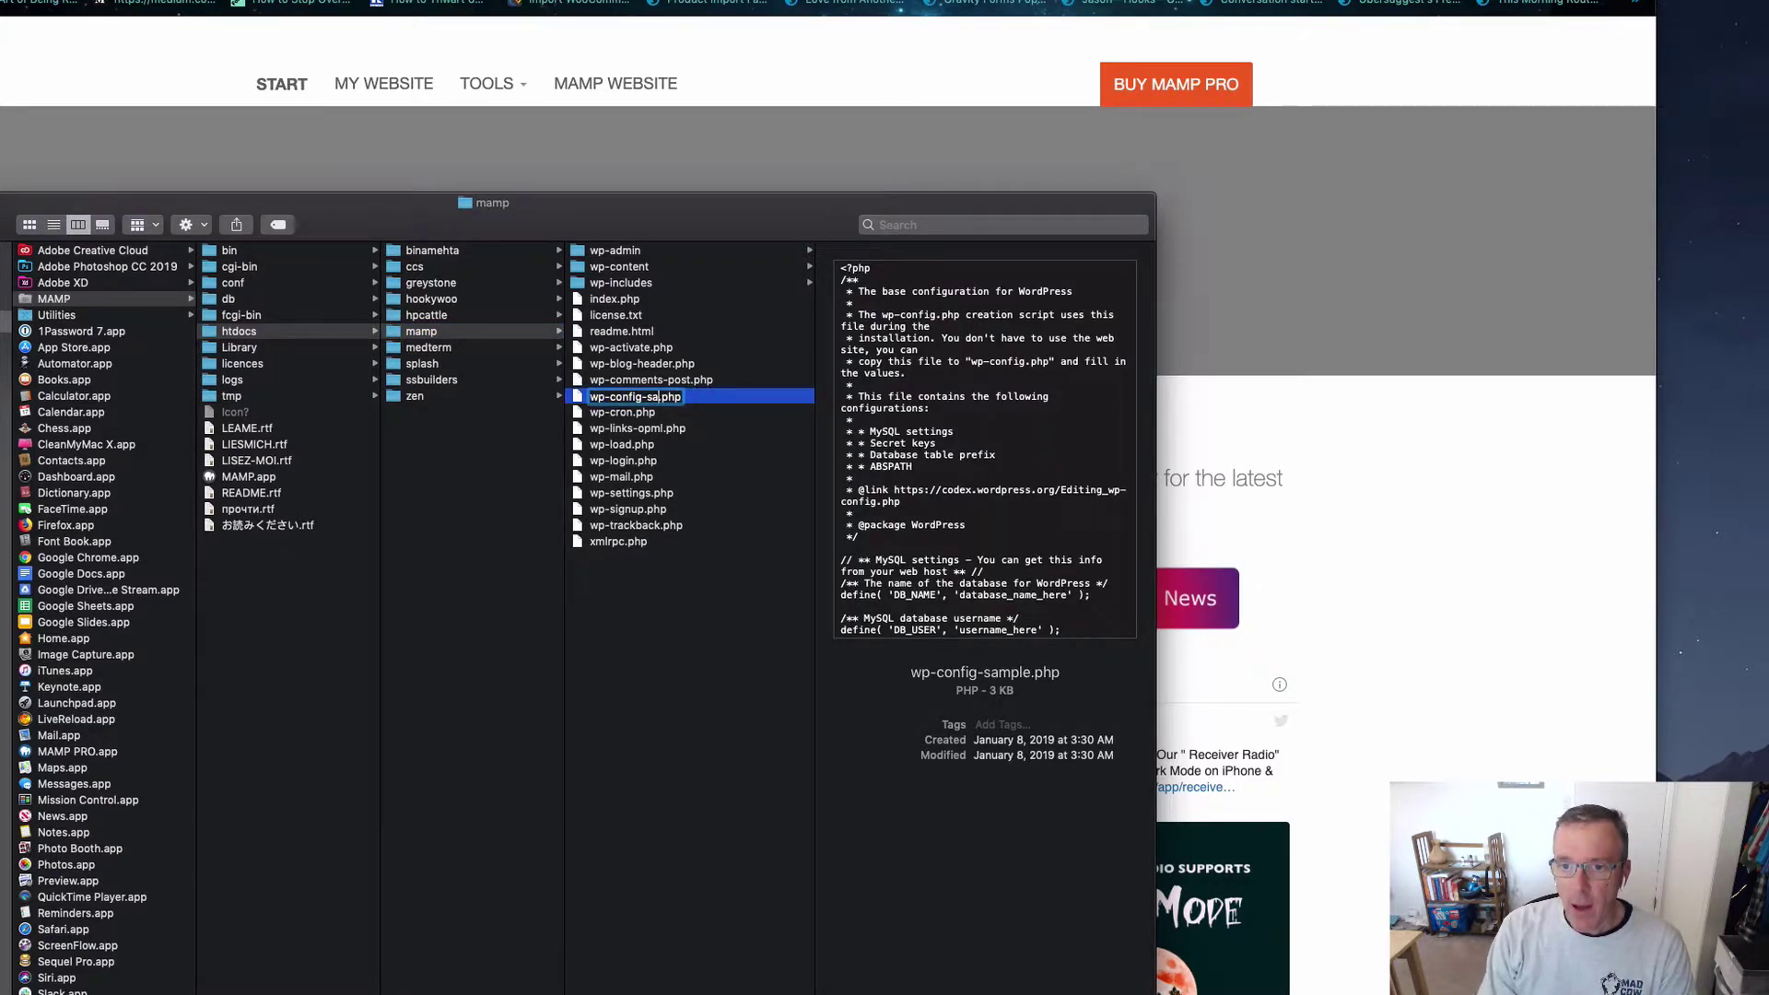
{"action": "key", "text": "BackSpace"}
{"action": "key", "text": "BackSpace"}
{"action": "key", "text": "BackSpace"}
{"action": "key", "text": "Return"}
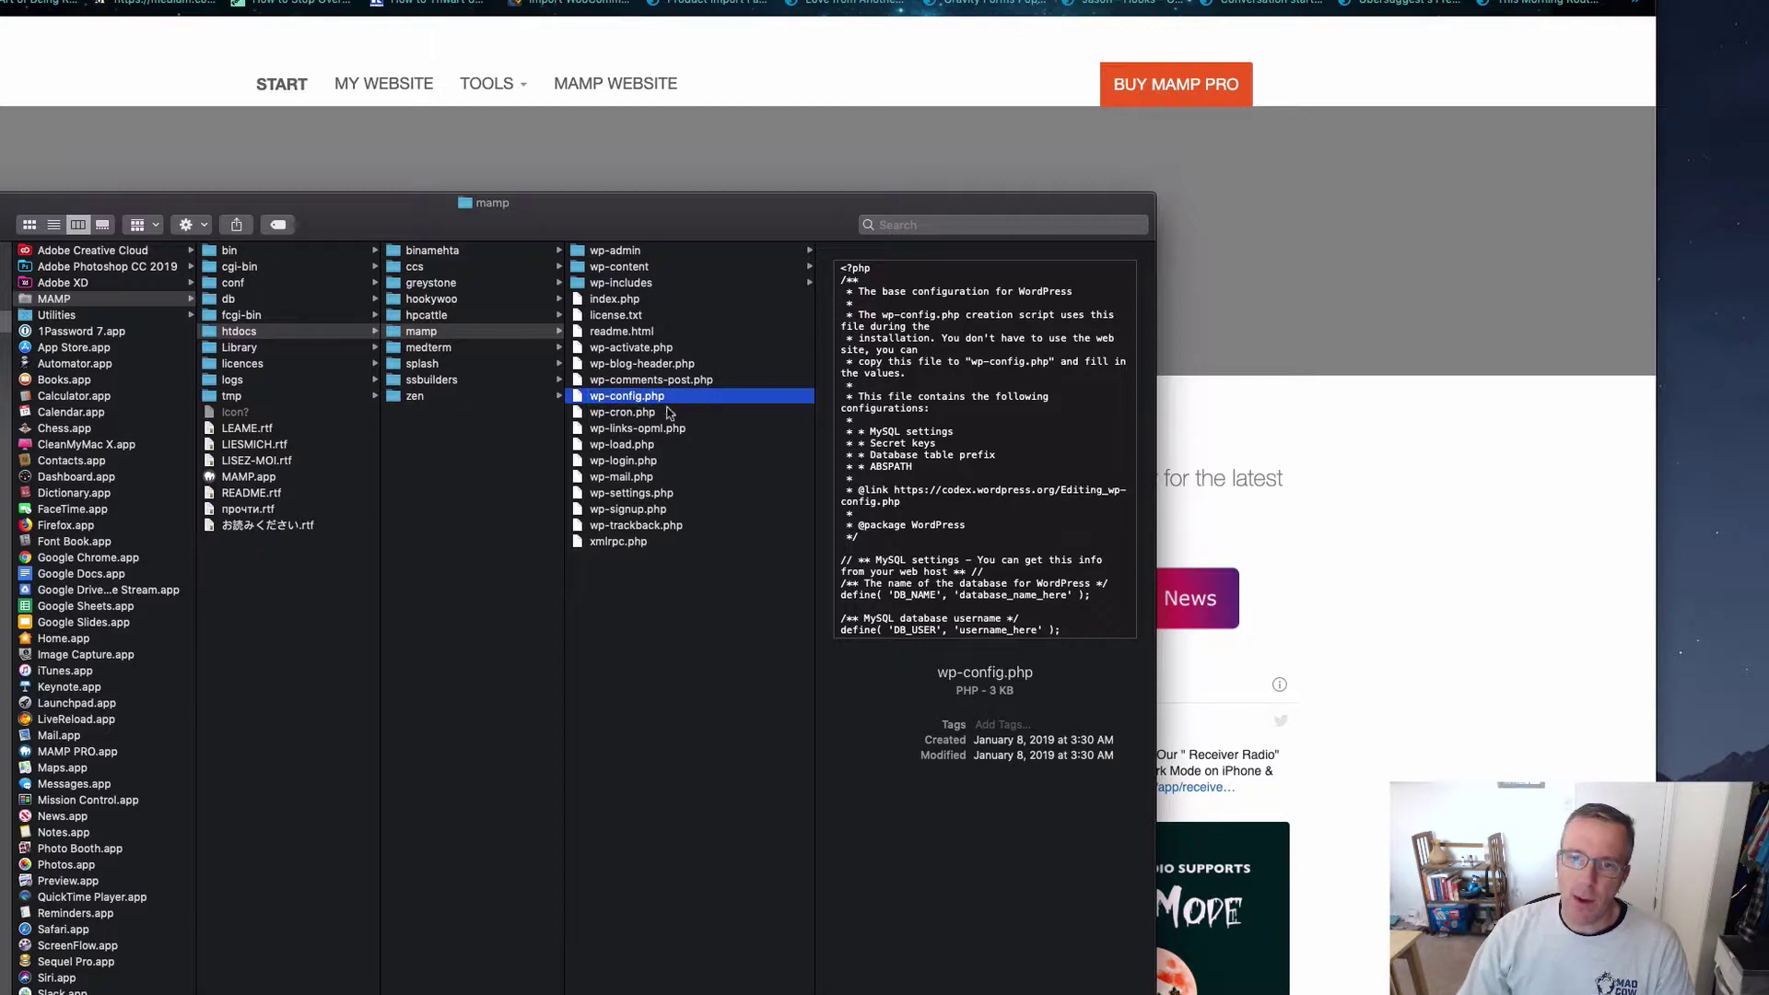
{"action": "double_click", "coordinate": [618, 398]}
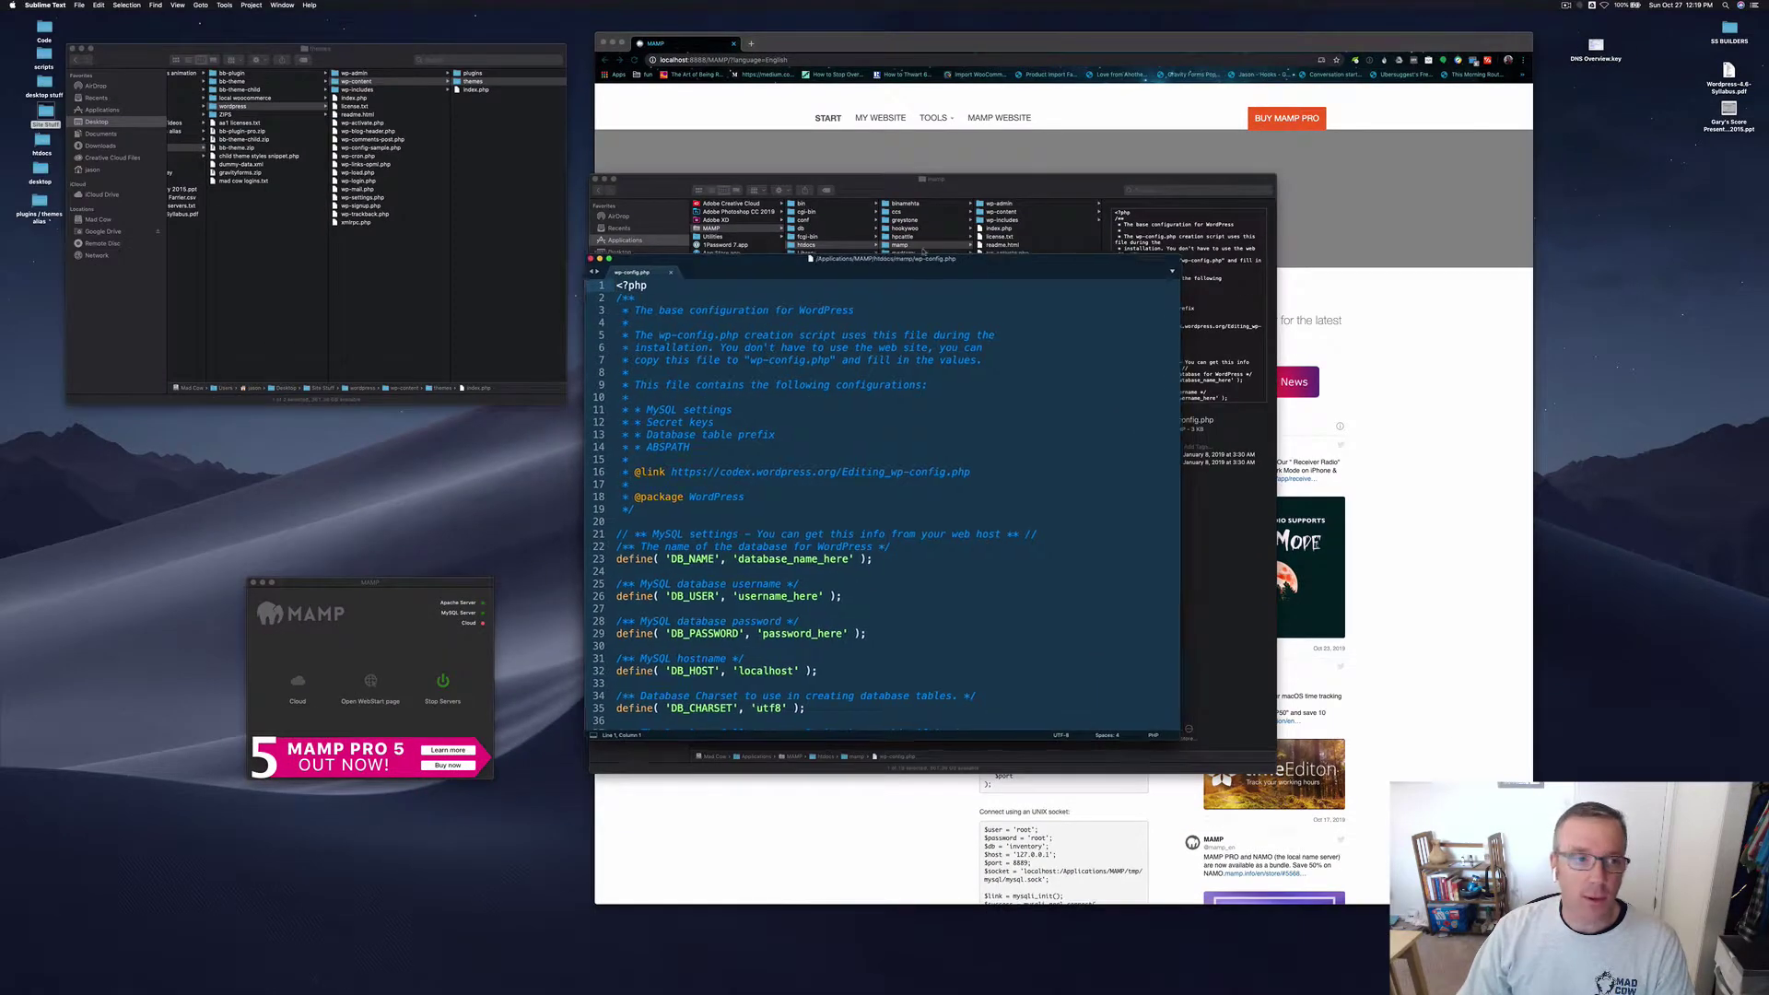
Step: Place the enlarged wp-config.php editor top-left with MAMP and Finder windows arranged around it
{"action": "left_click_drag", "start_coordinate": [993, 266], "coordinate": [406, 16]}
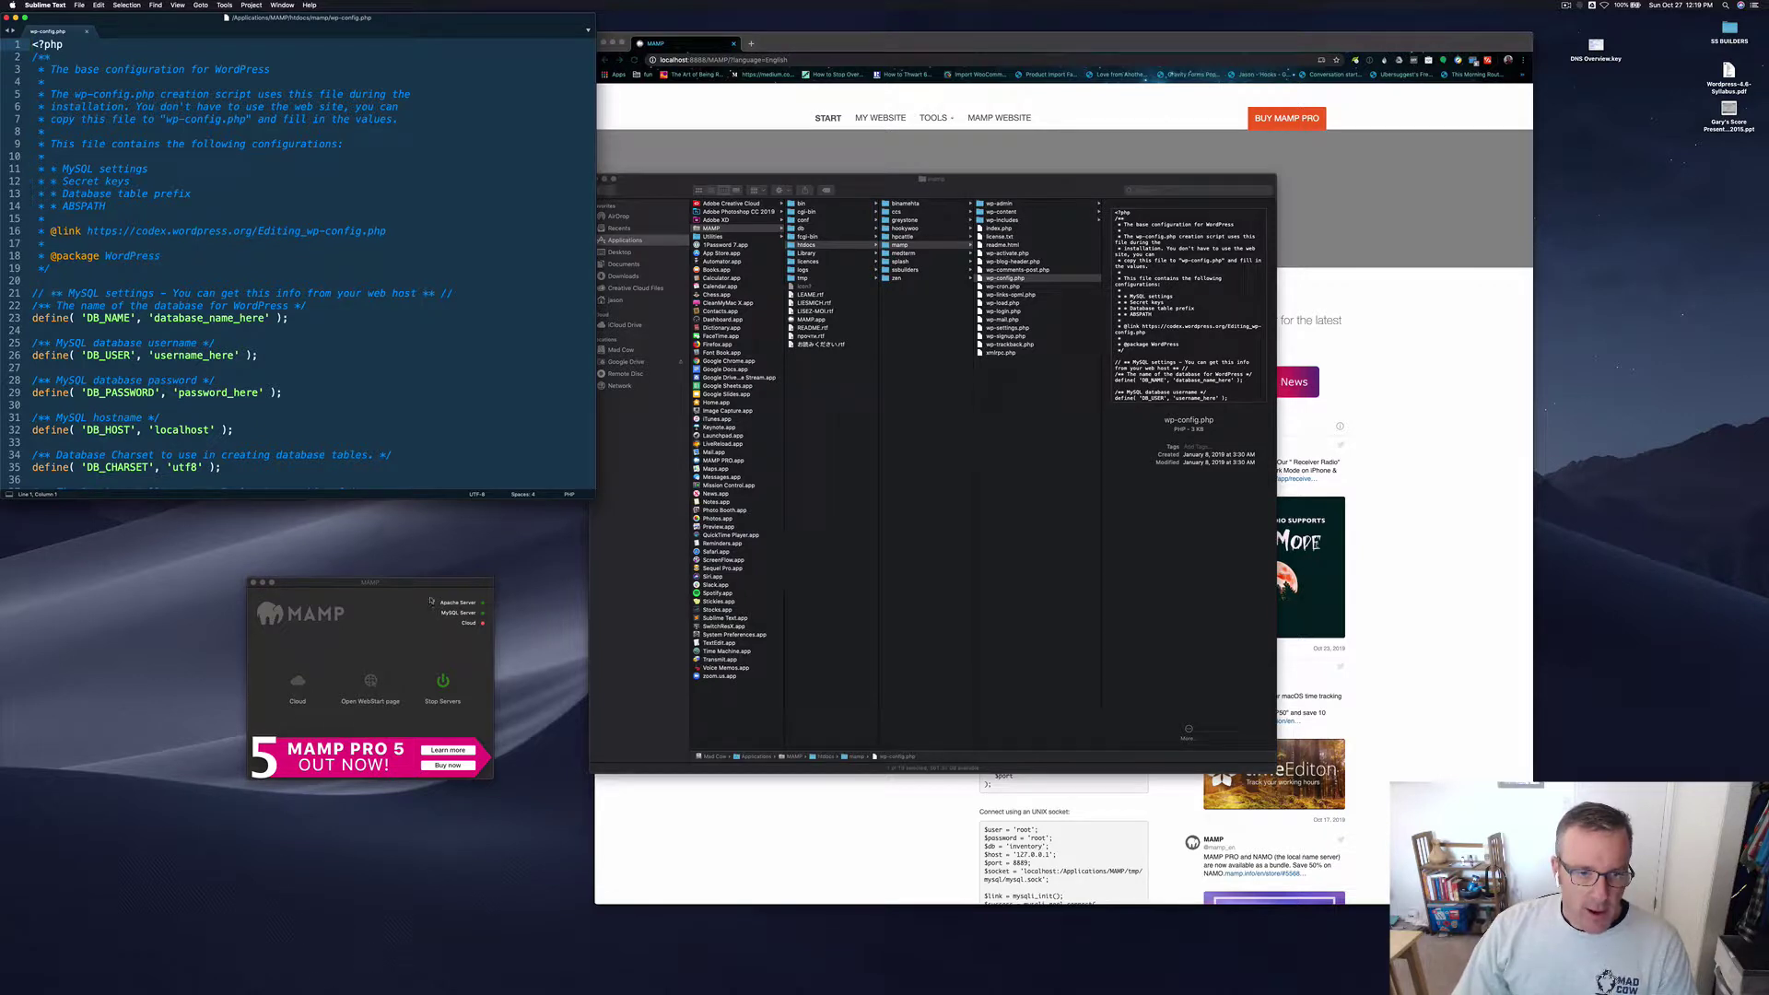
{"action": "left_click_drag", "start_coordinate": [430, 586], "coordinate": [1717, 300]}
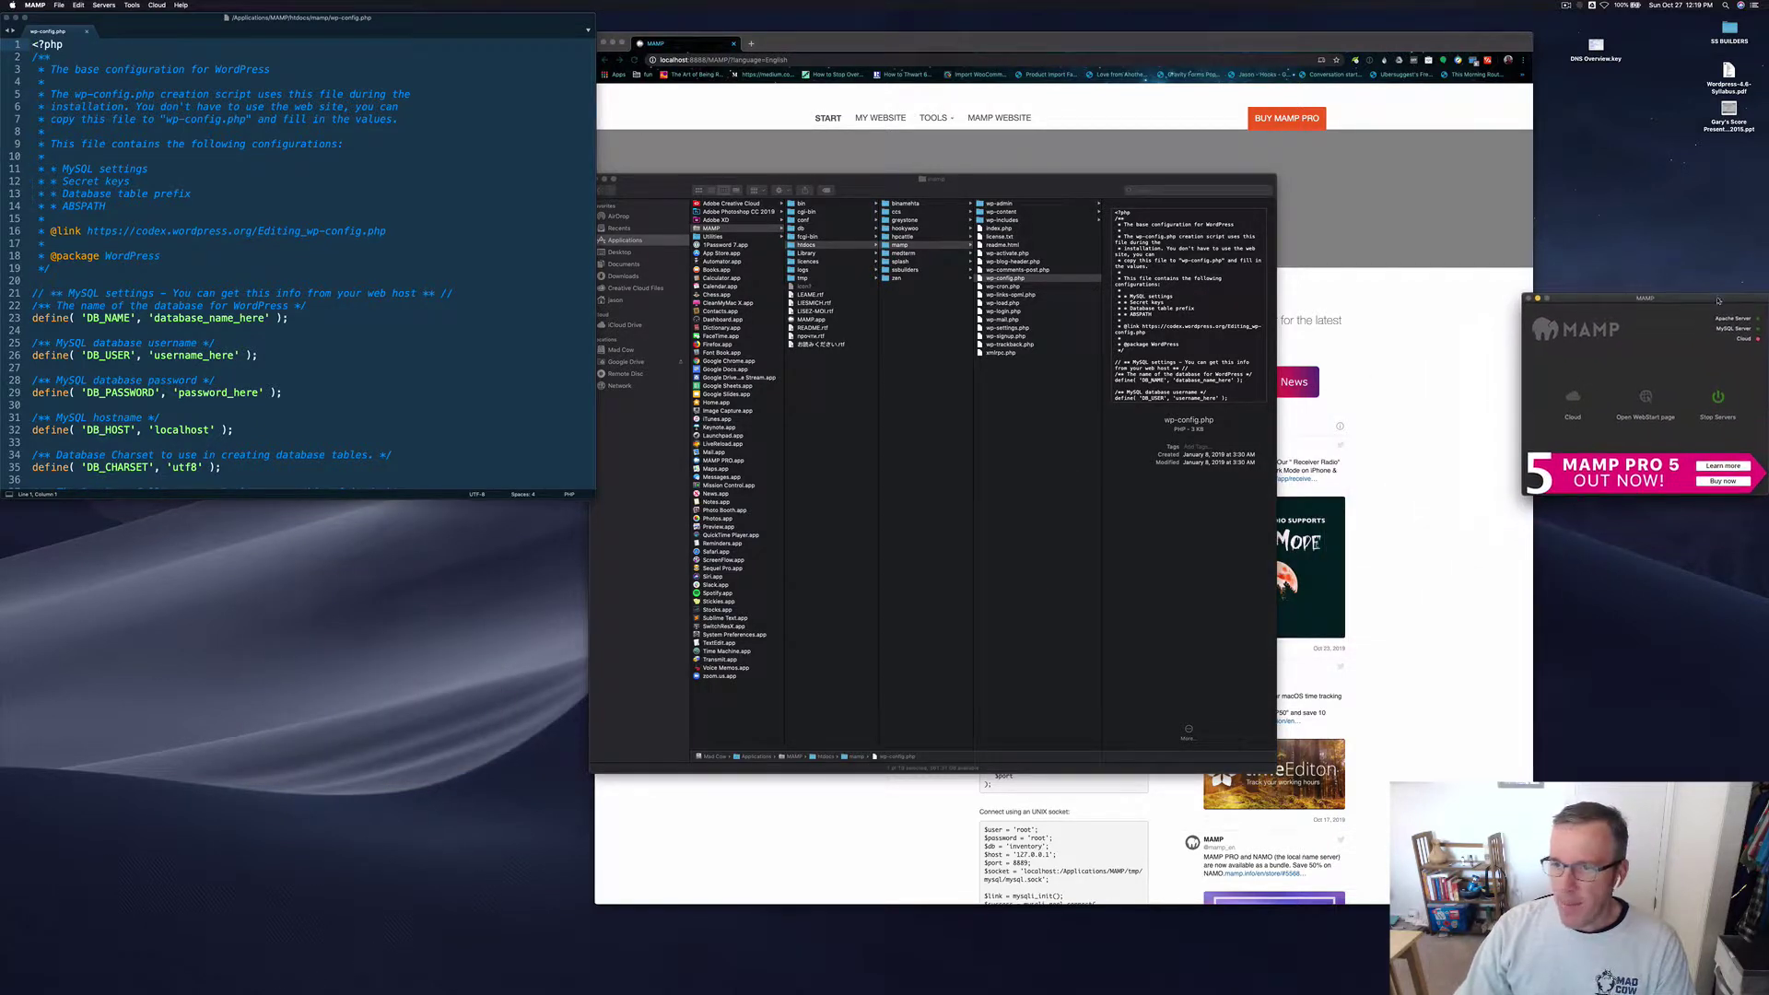
{"action": "left_click", "coordinate": [552, 477]}
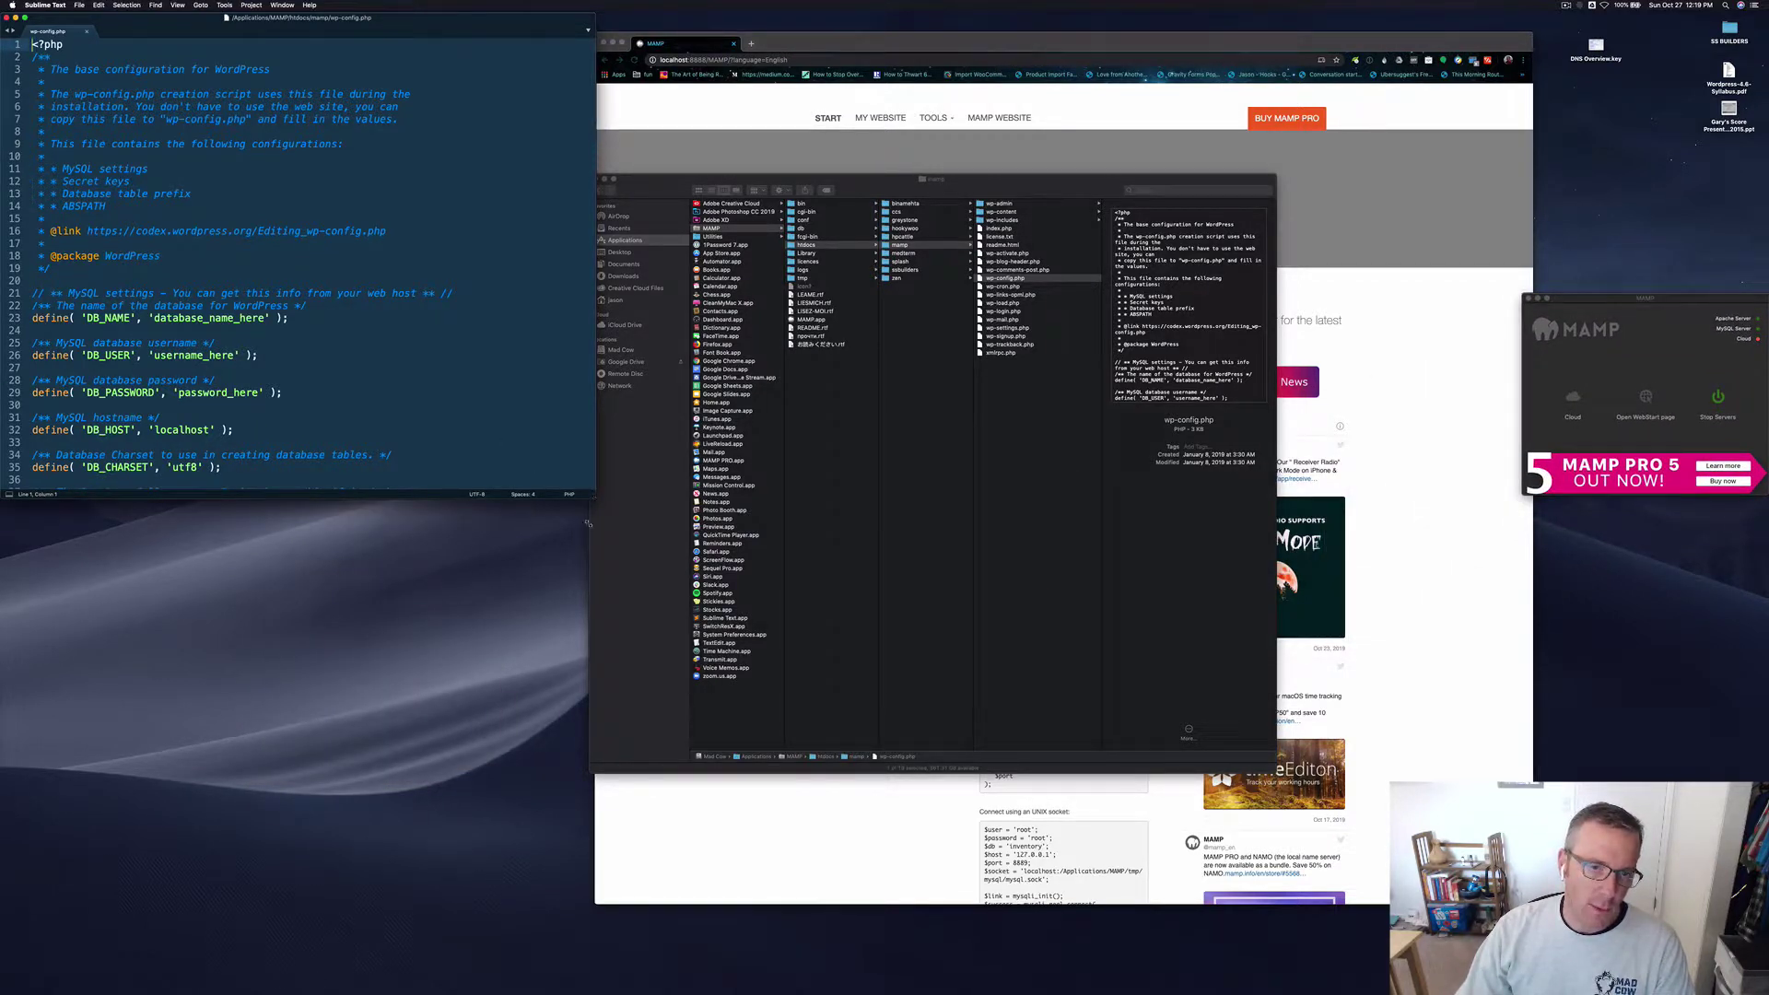
{"action": "left_click_drag", "start_coordinate": [587, 523], "coordinate": [580, 820]}
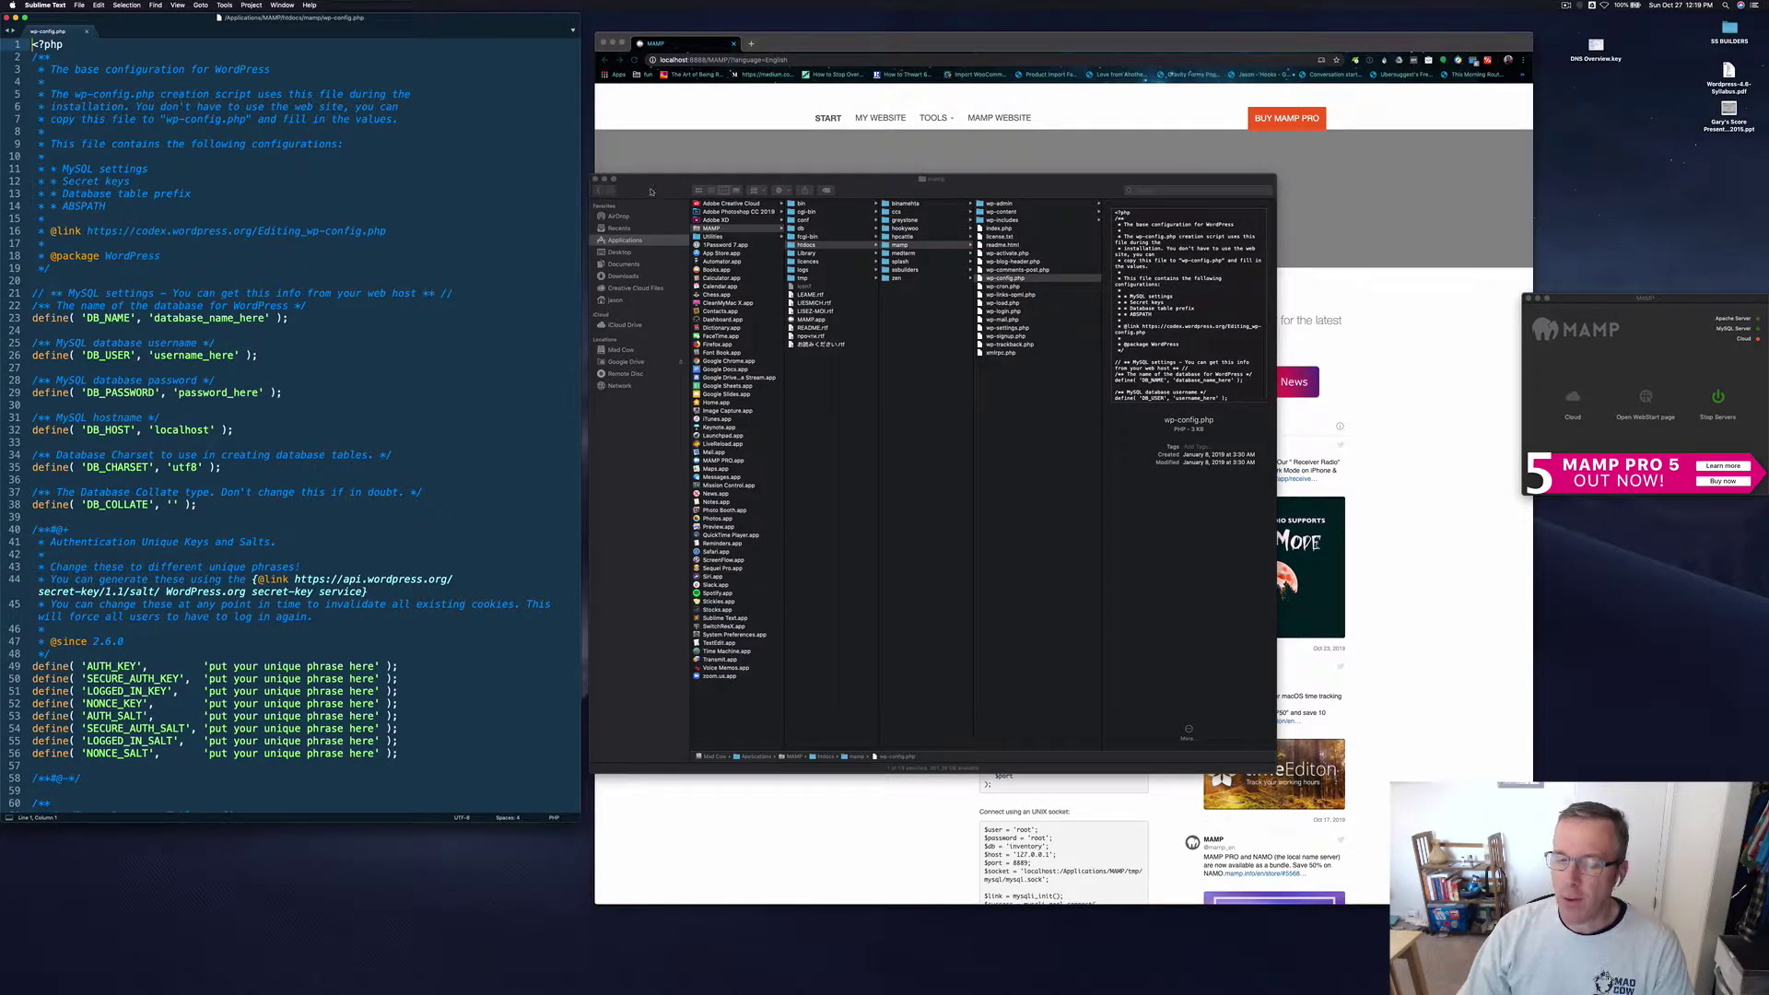
{"action": "left_click_drag", "start_coordinate": [648, 192], "coordinate": [501, 278]}
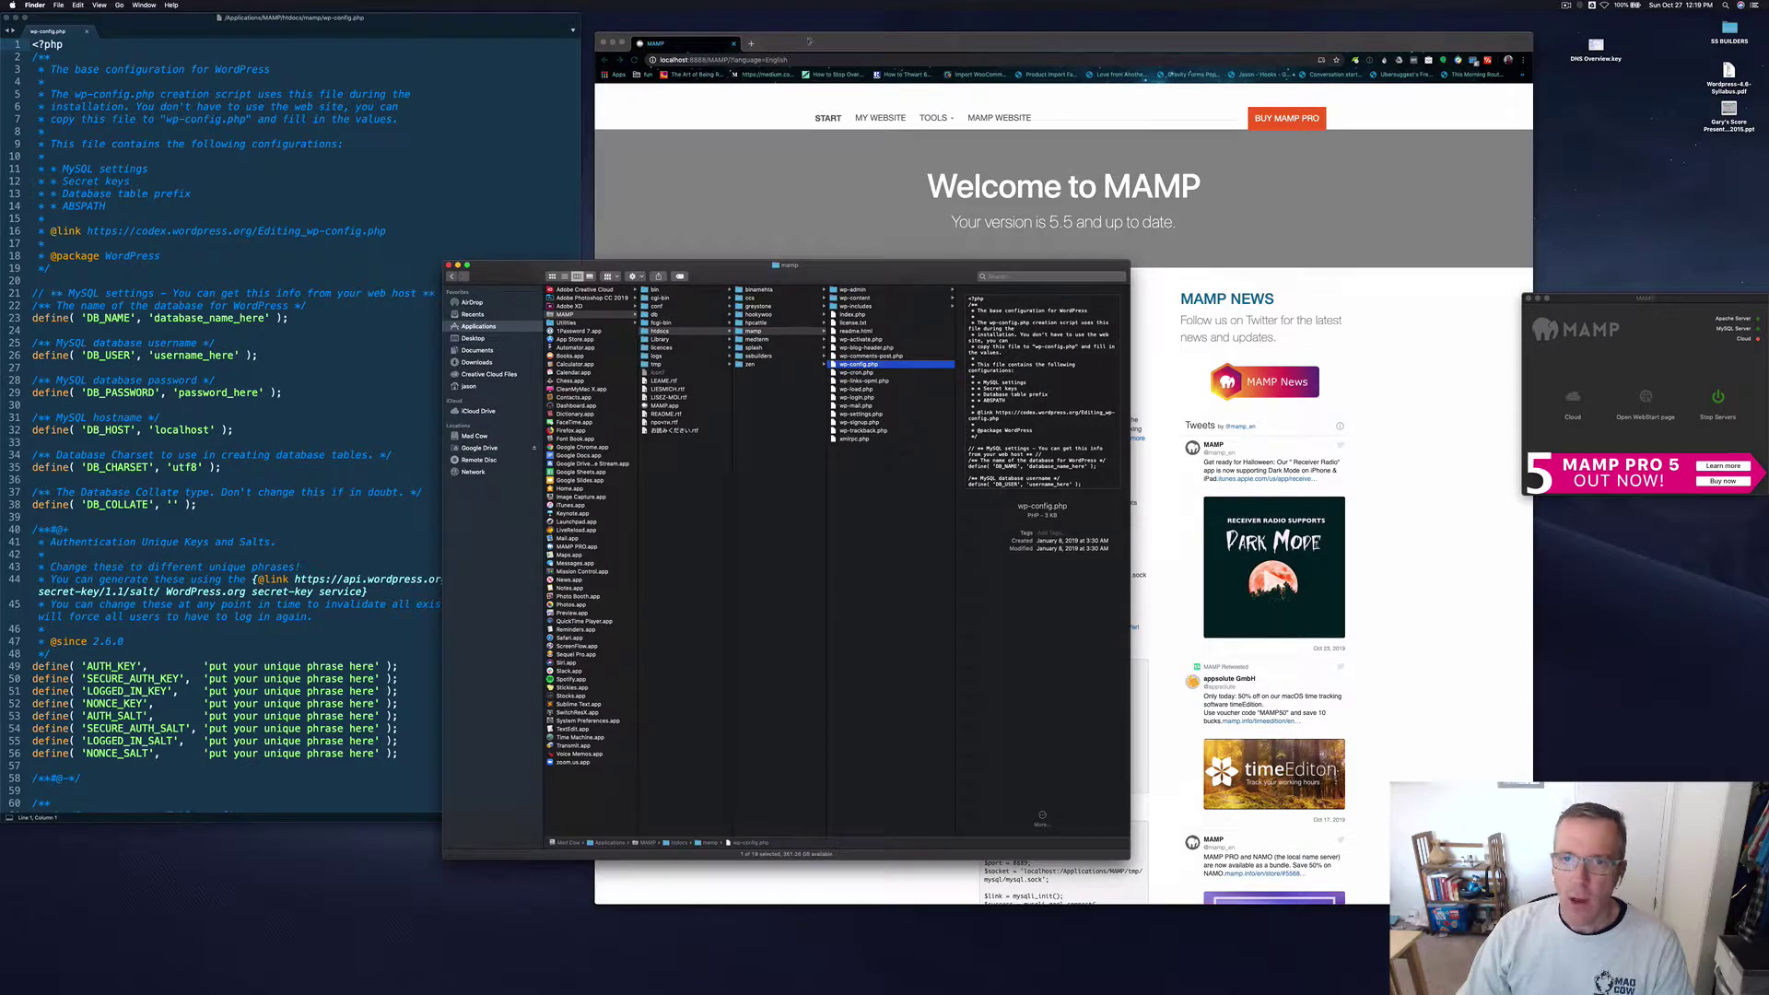
{"action": "left_click_drag", "start_coordinate": [809, 41], "coordinate": [968, 24]}
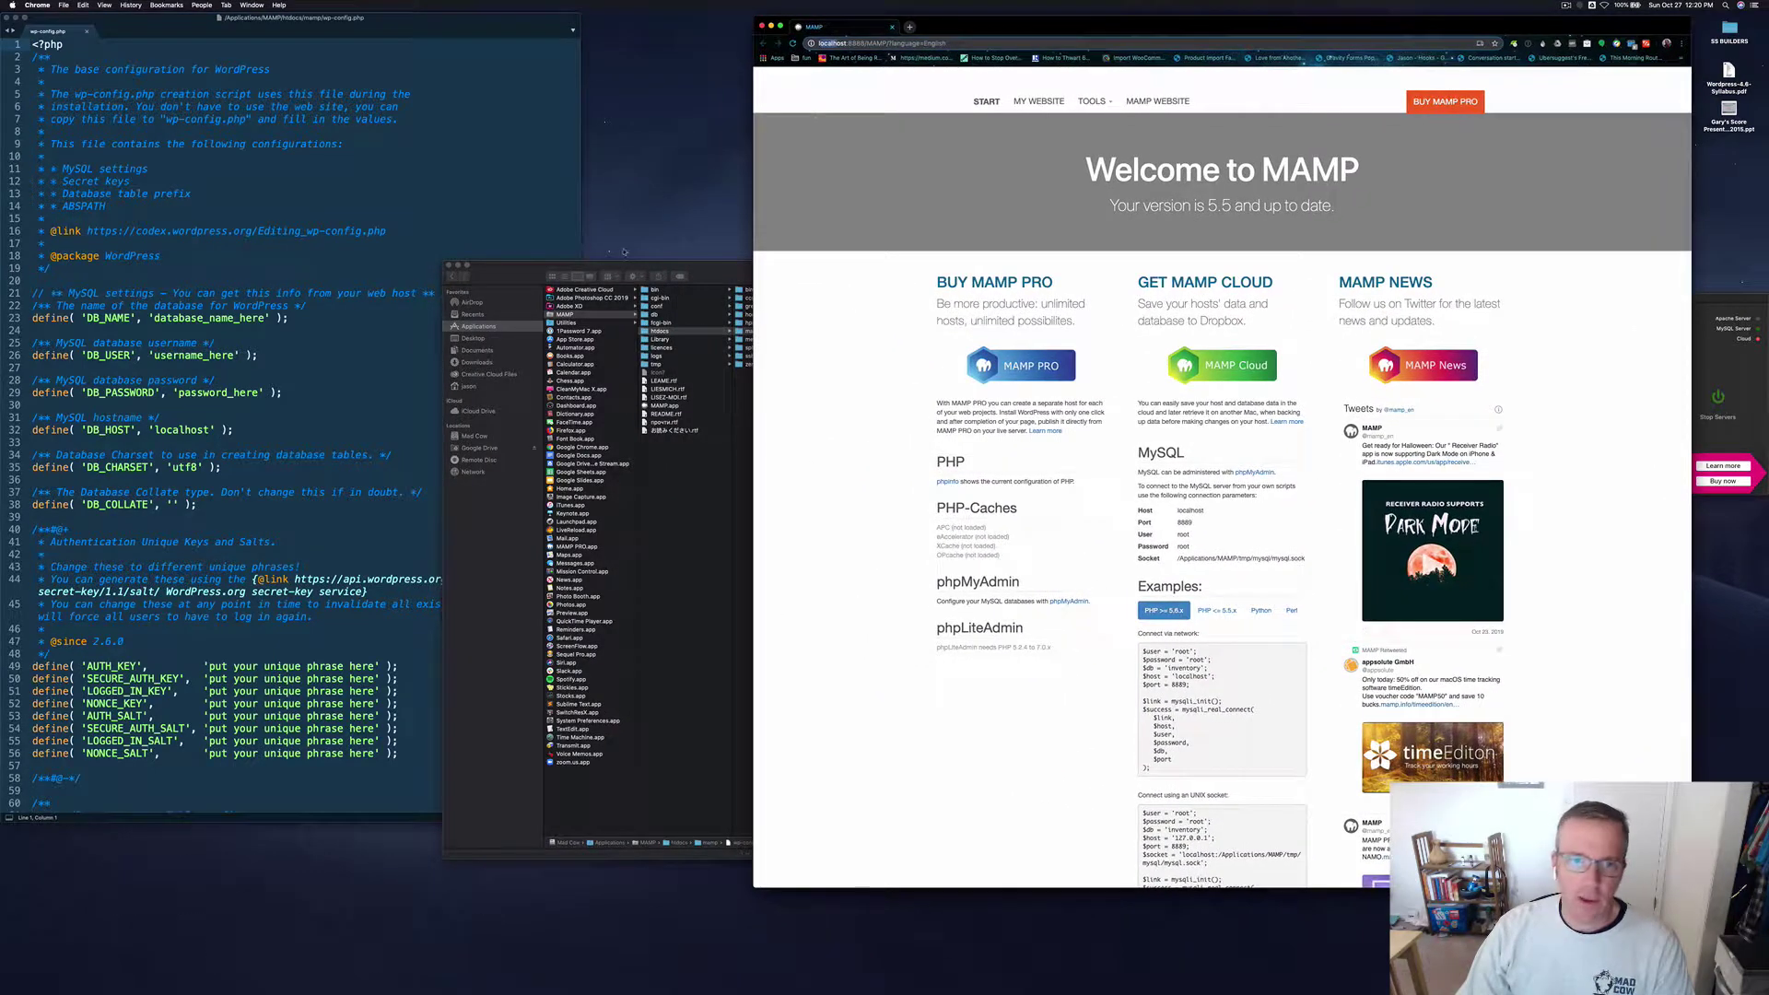
{"action": "left_click_drag", "start_coordinate": [710, 274], "coordinate": [852, 37]}
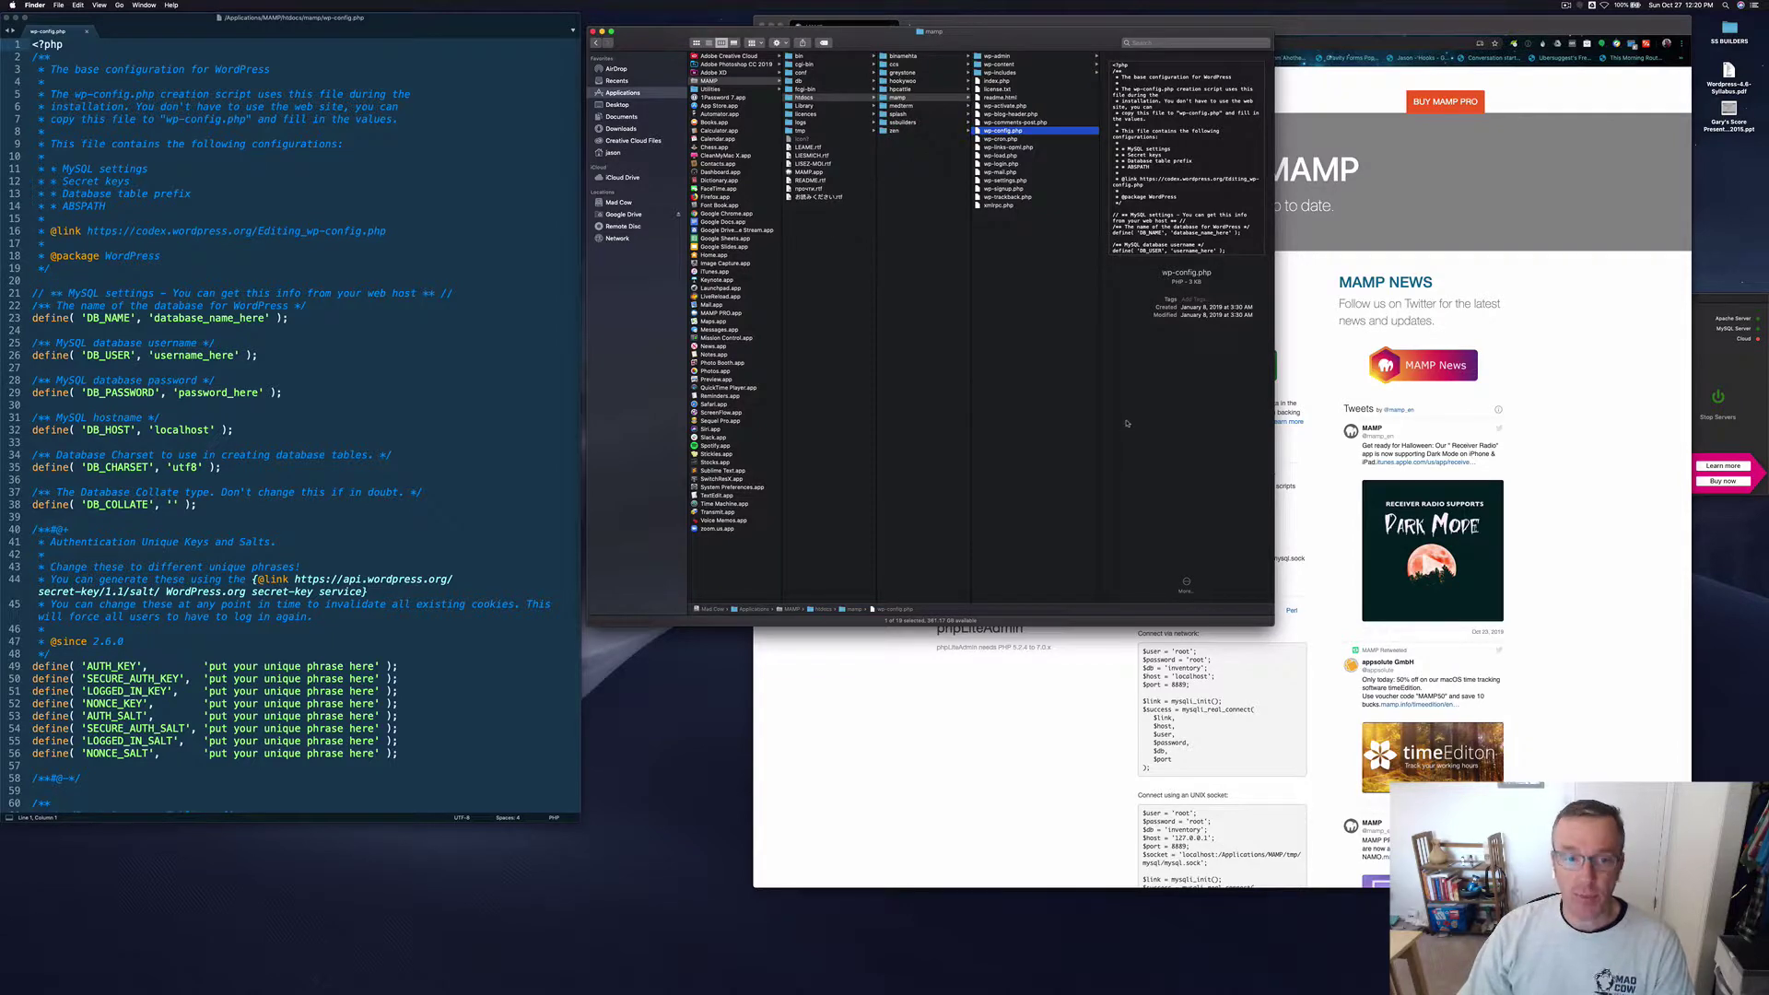
{"action": "left_click_drag", "start_coordinate": [1272, 624], "coordinate": [1314, 317]}
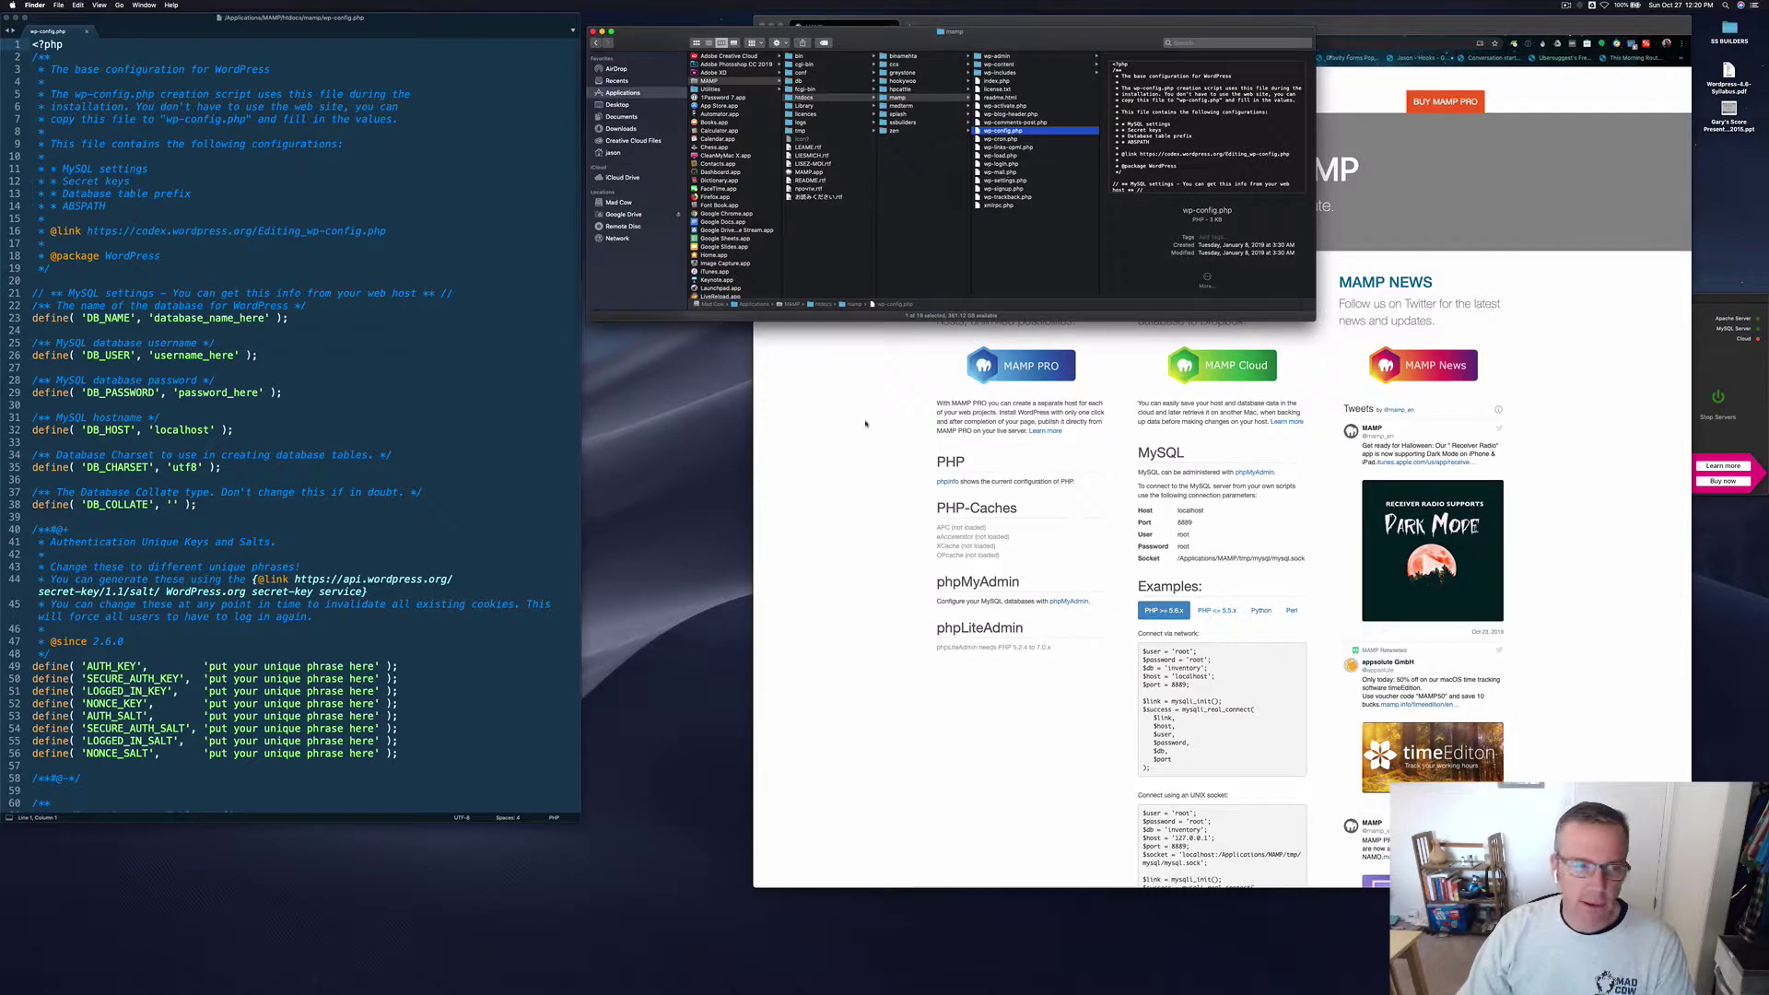
Step: Highlight the key/salt lines and database name, user, password placeholders, then reposition Finder and the MAMP page
{"action": "left_click", "coordinate": [399, 779]}
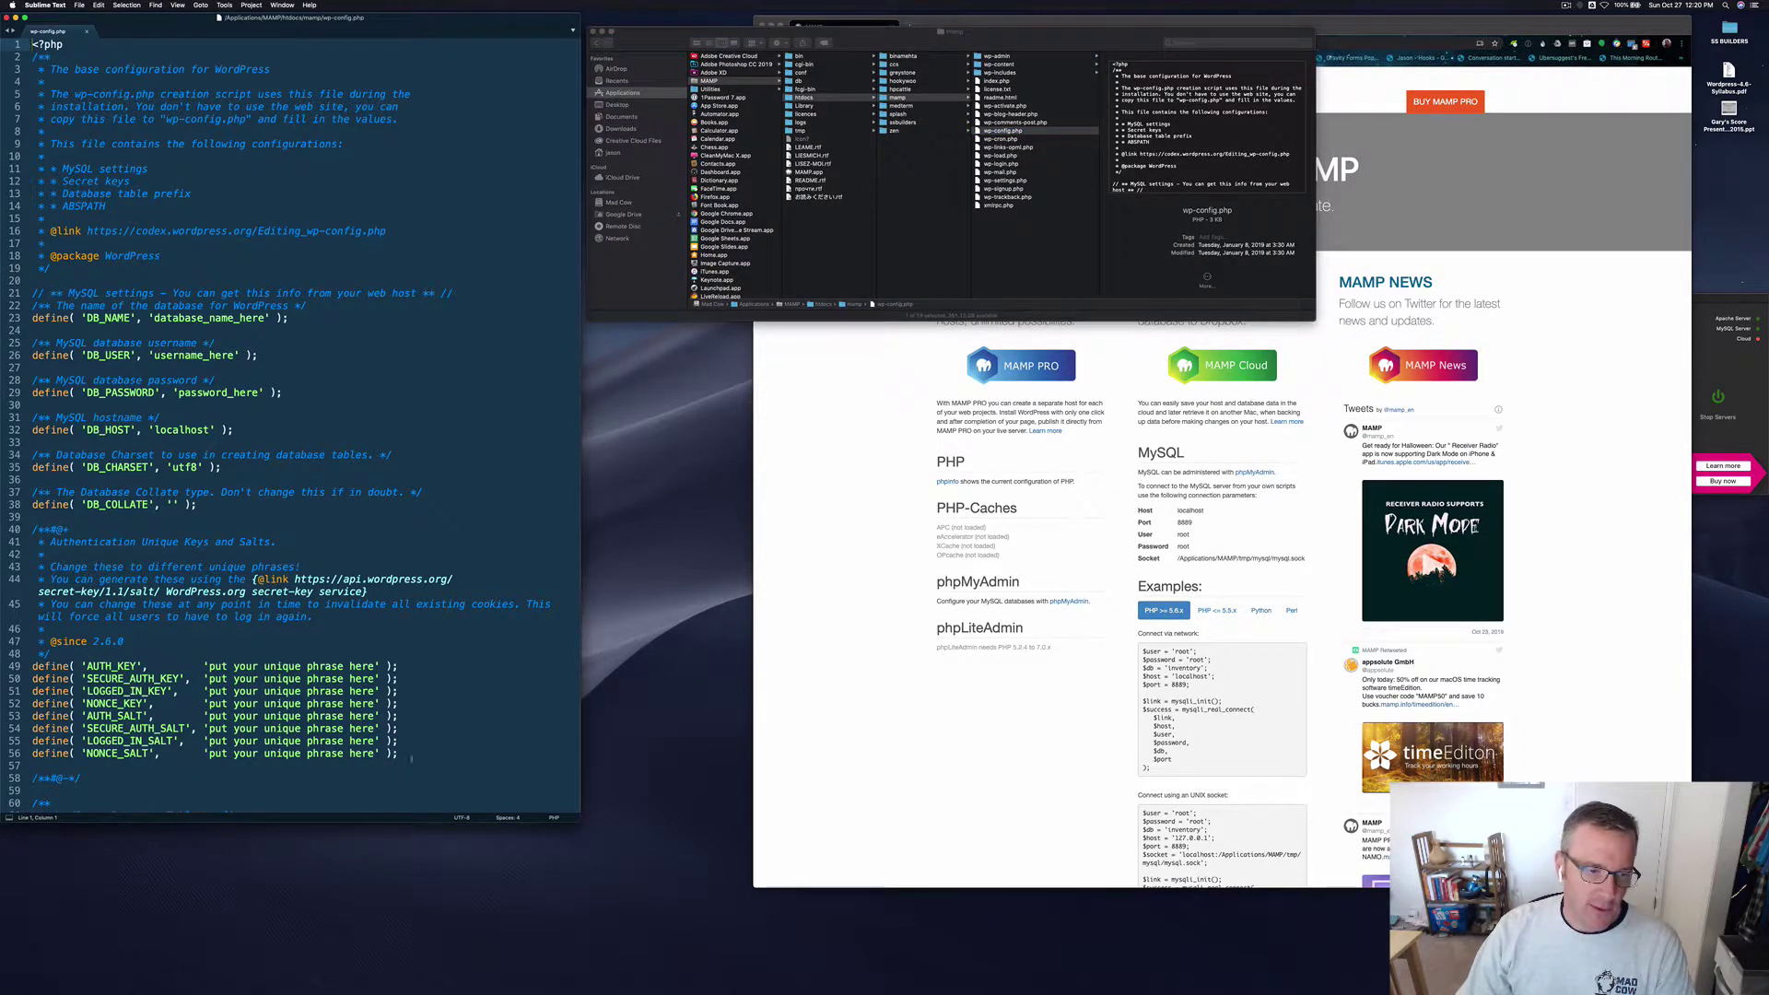
{"action": "left_click_drag", "start_coordinate": [399, 754], "coordinate": [51, 666]}
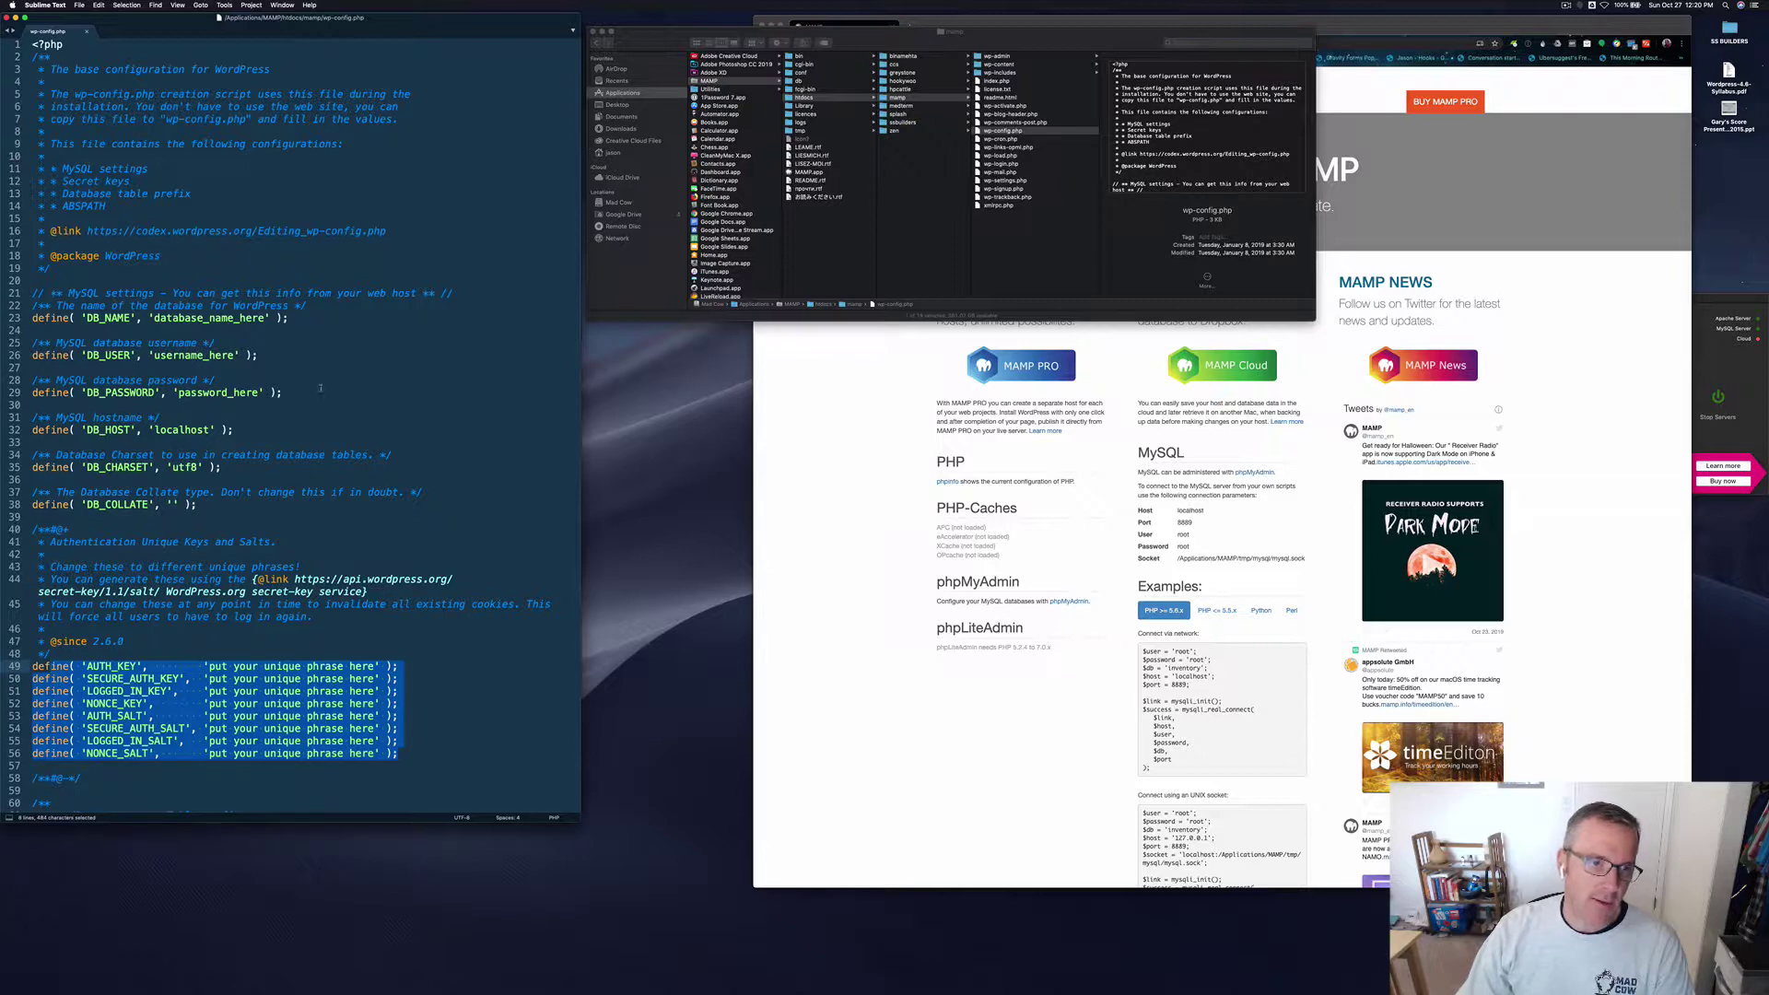
{"action": "left_click_drag", "start_coordinate": [186, 318], "coordinate": [228, 393]}
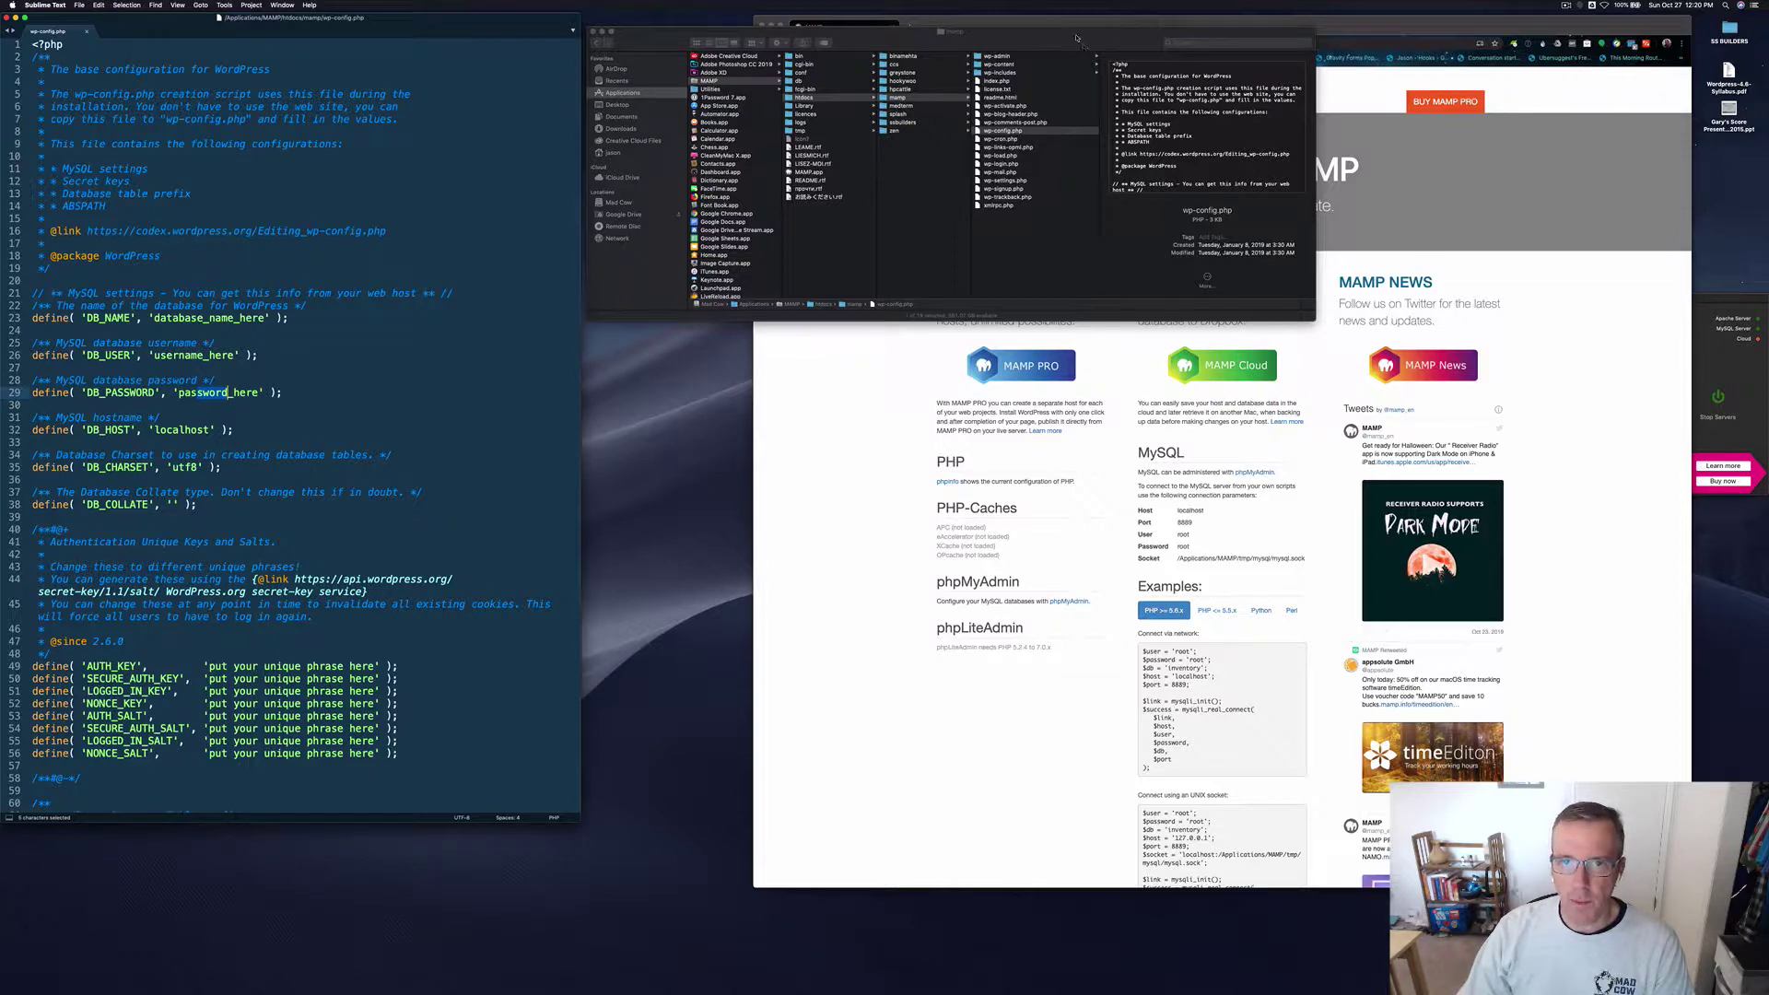
{"action": "left_click_drag", "start_coordinate": [1038, 38], "coordinate": [477, 126]}
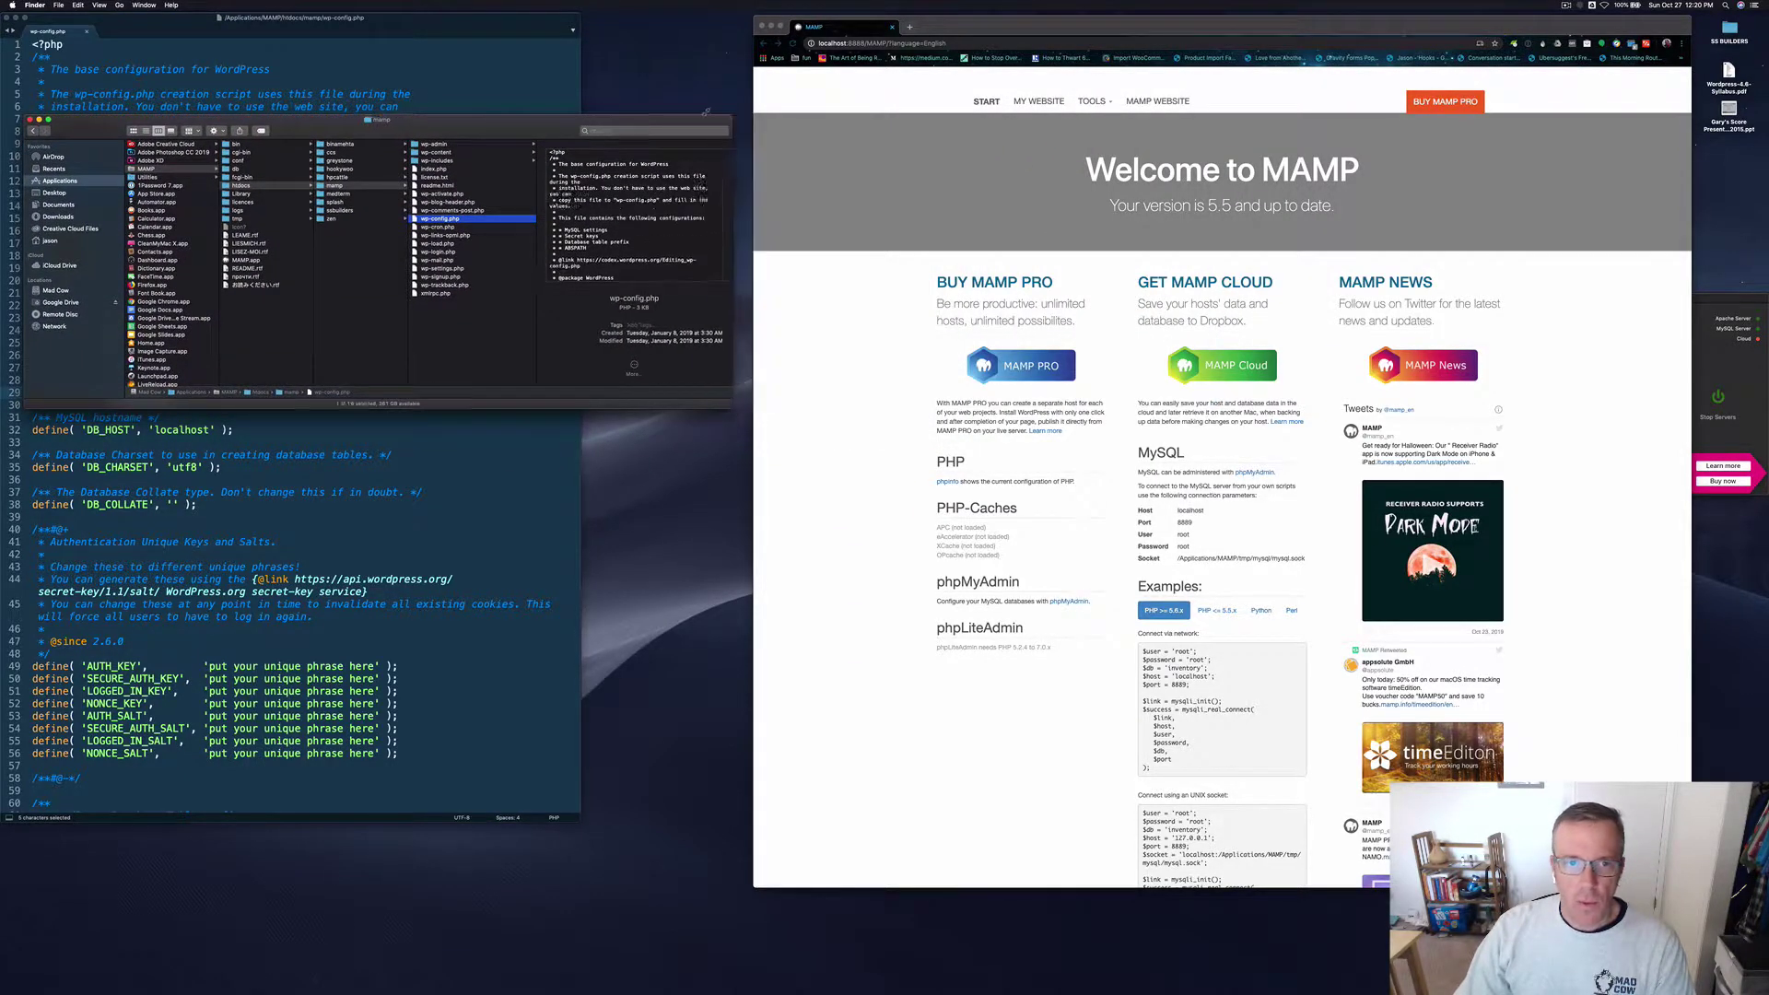
{"action": "left_click_drag", "start_coordinate": [752, 115], "coordinate": [688, 98]}
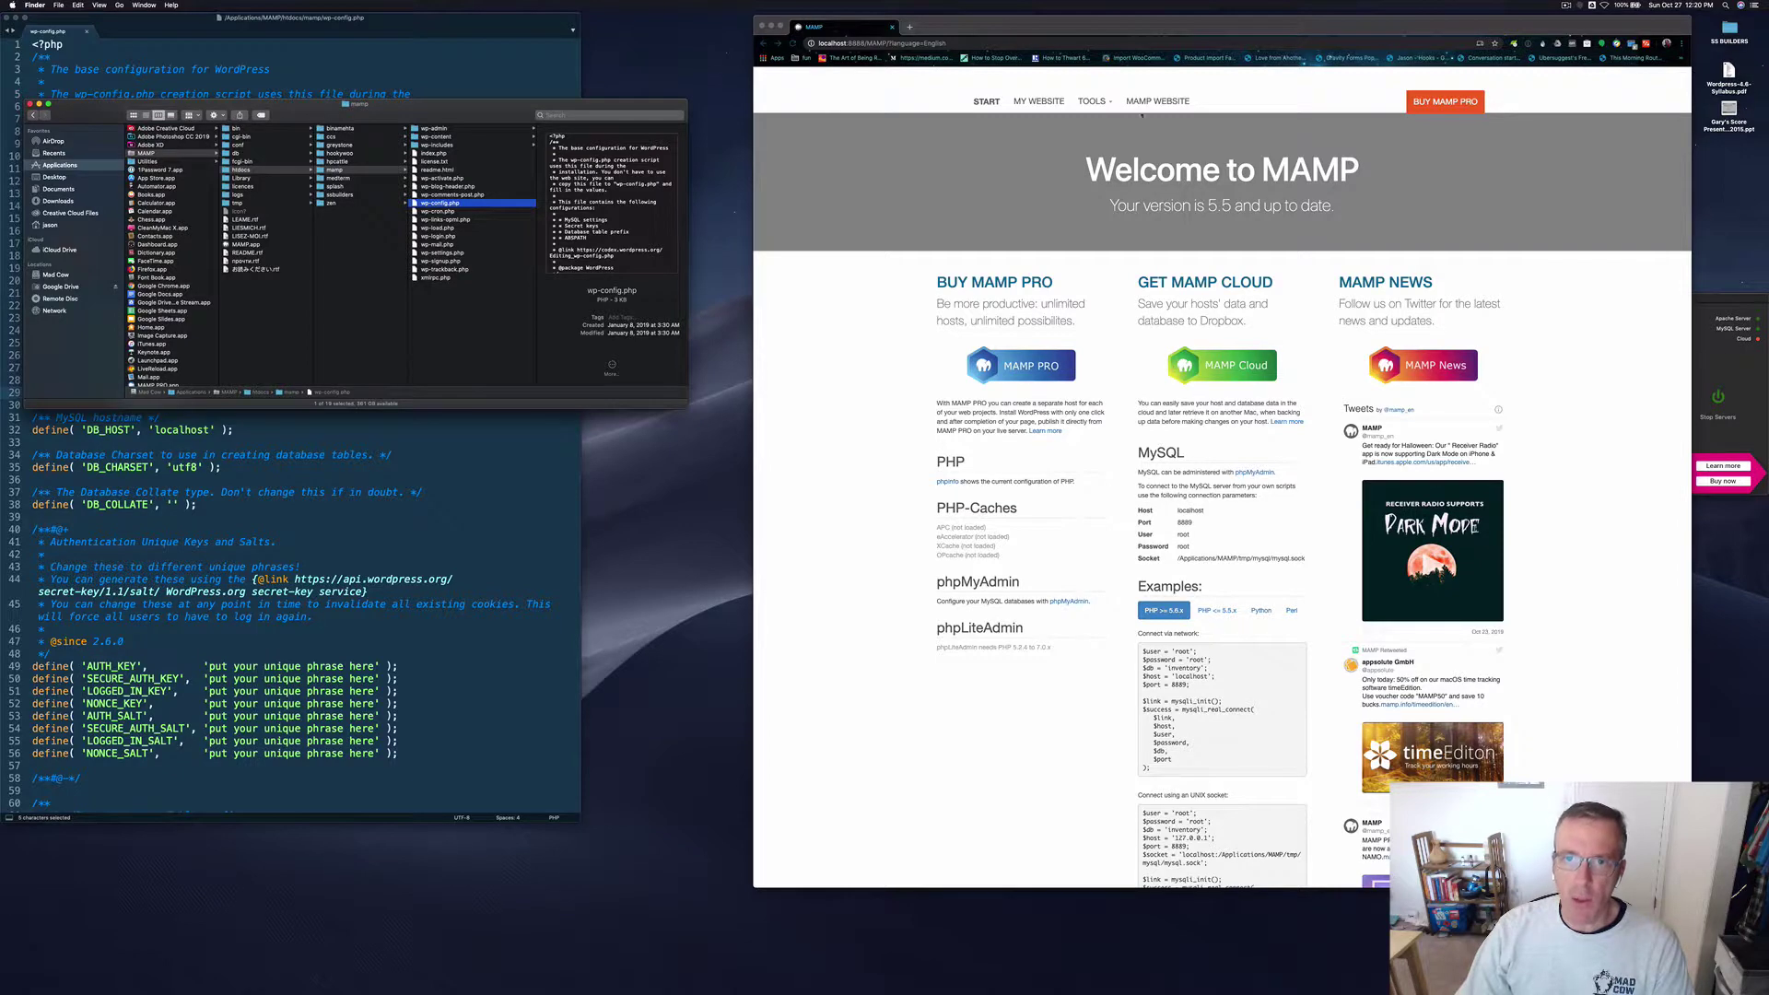
{"action": "left_click_drag", "start_coordinate": [1059, 28], "coordinate": [1018, 28]}
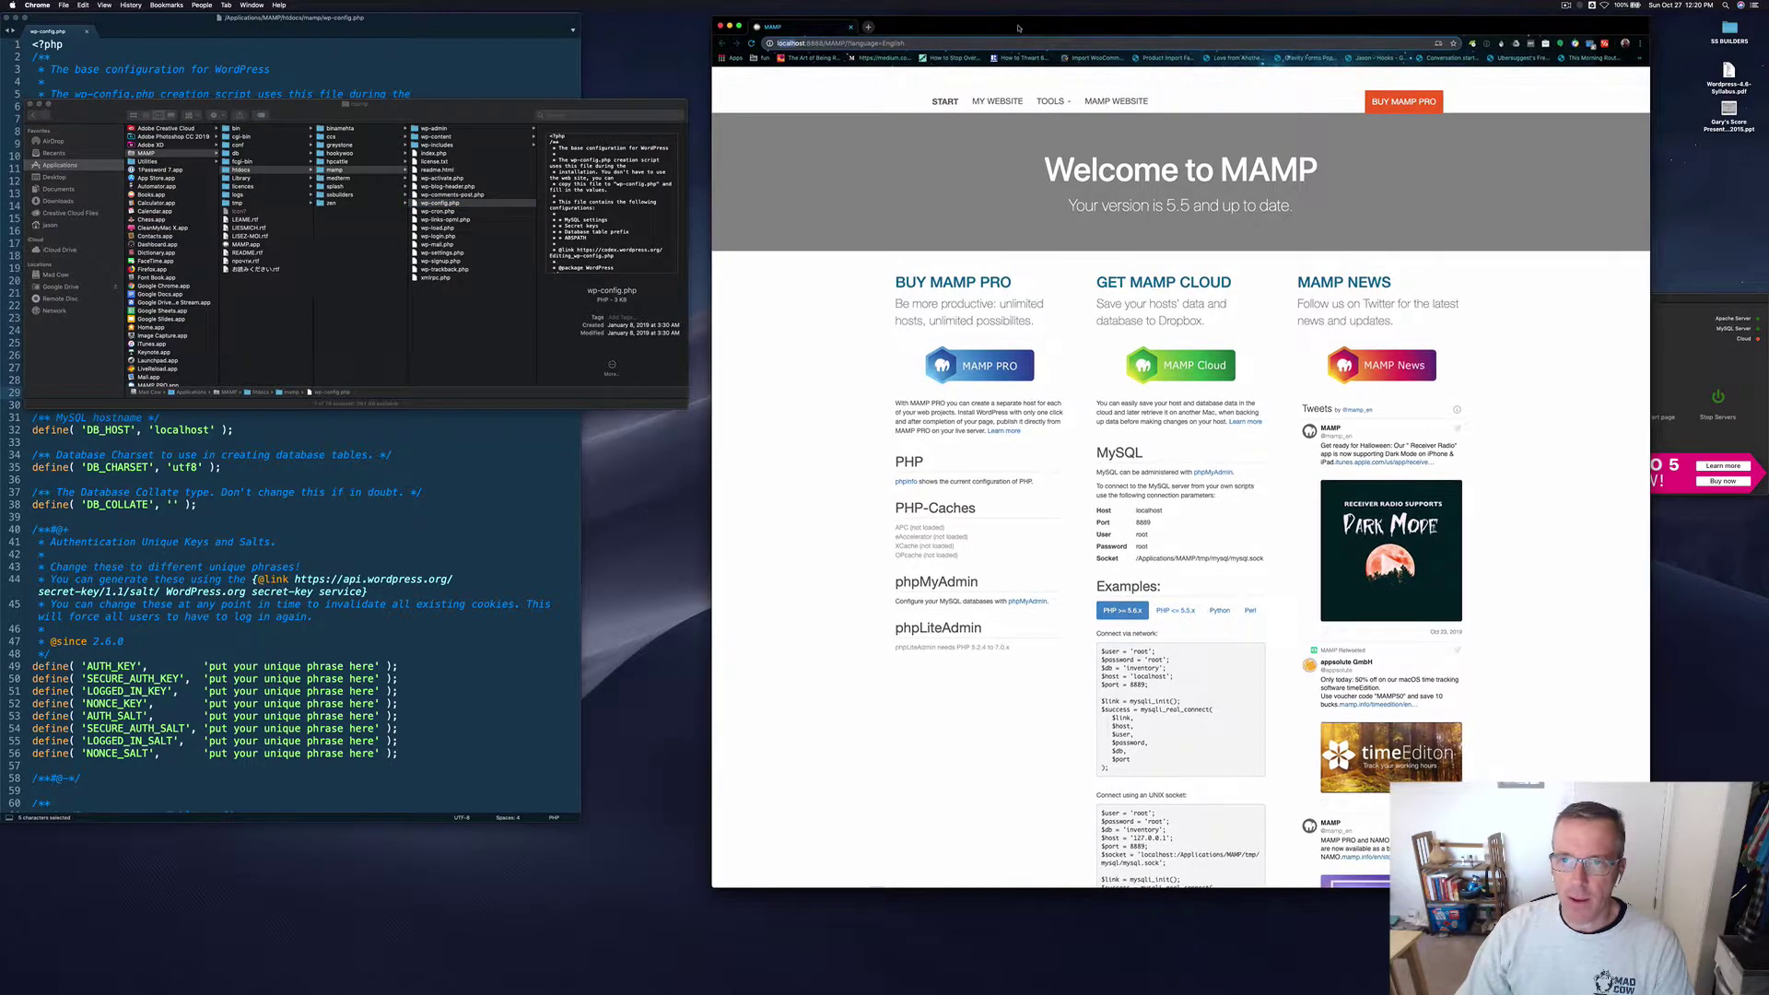
{"action": "left_click", "coordinate": [1028, 602]}
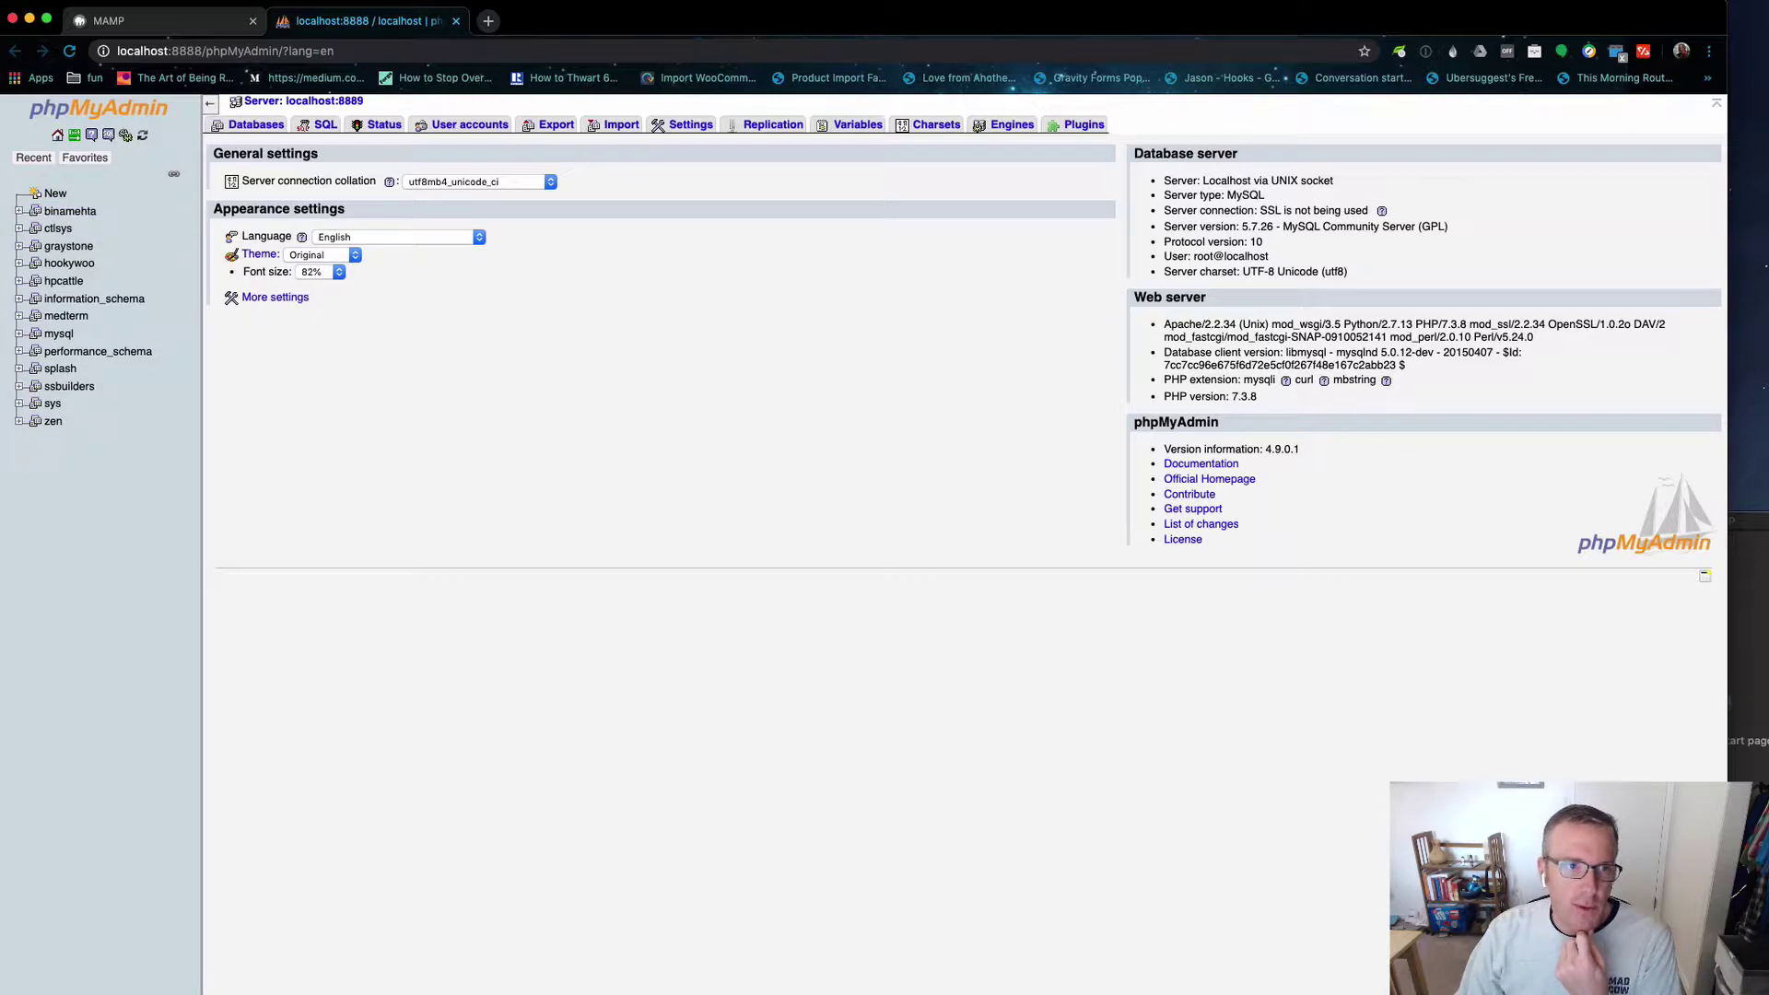
{"action": "key", "text": "super+Tab"}
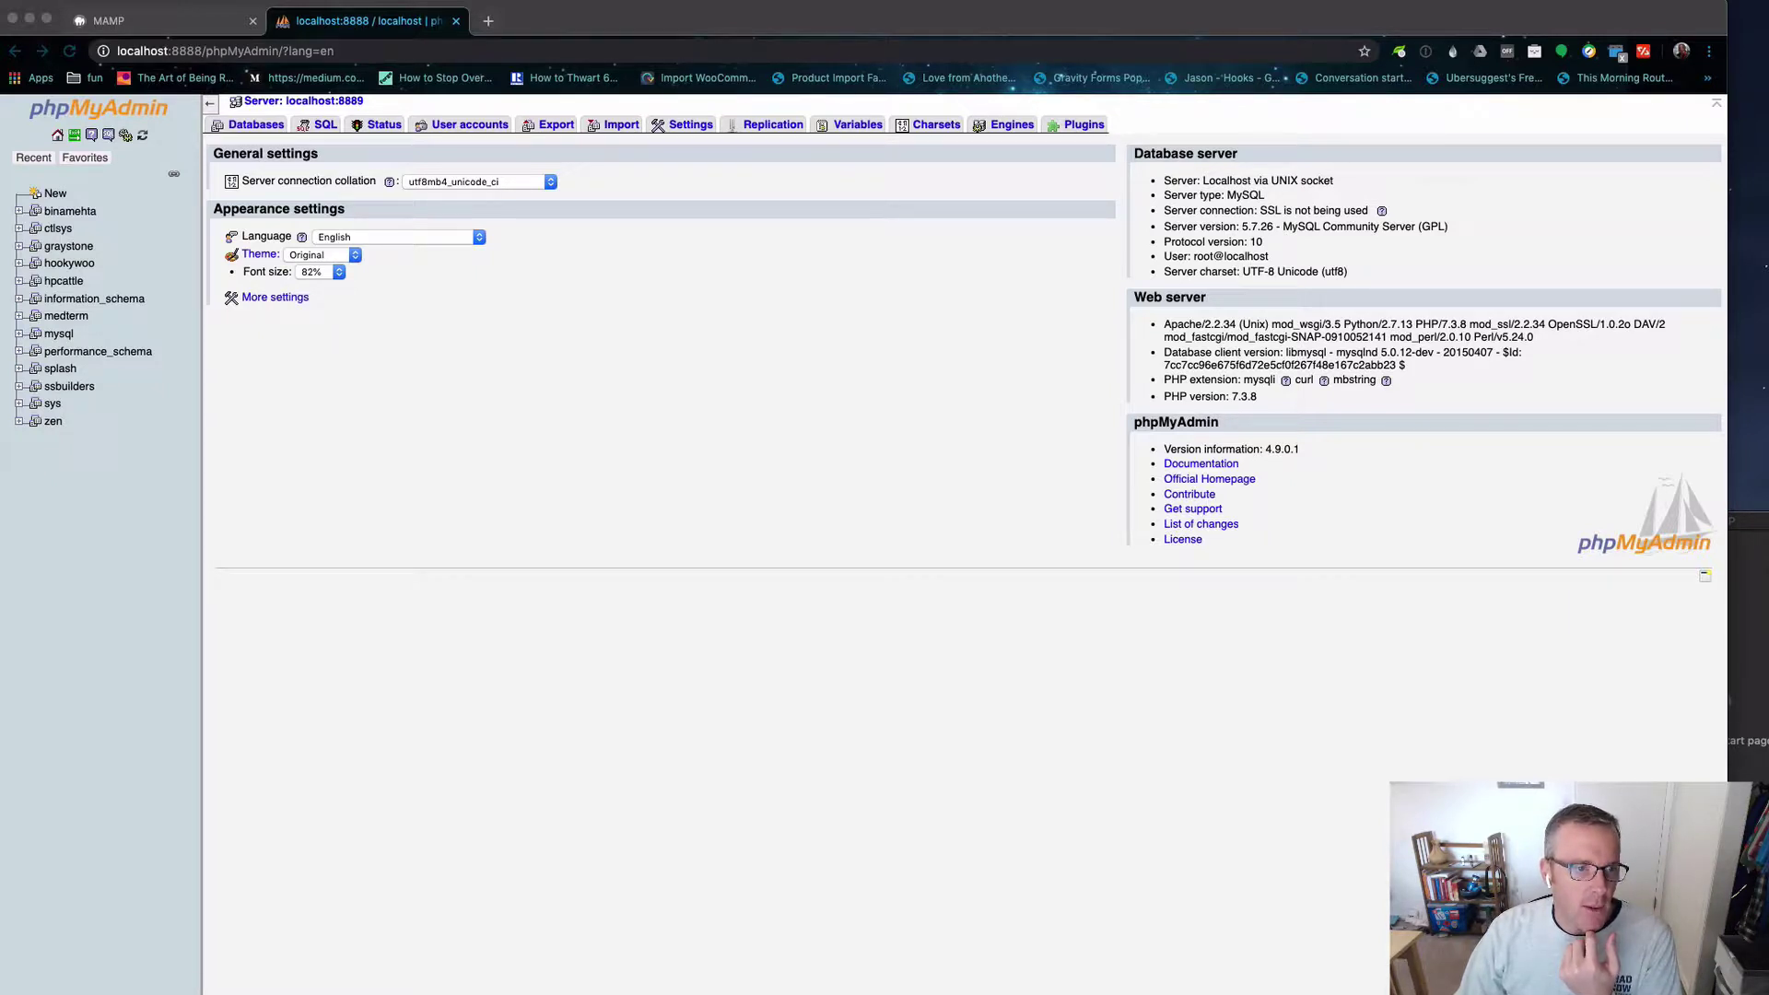
{"action": "left_click", "coordinate": [134, 465]}
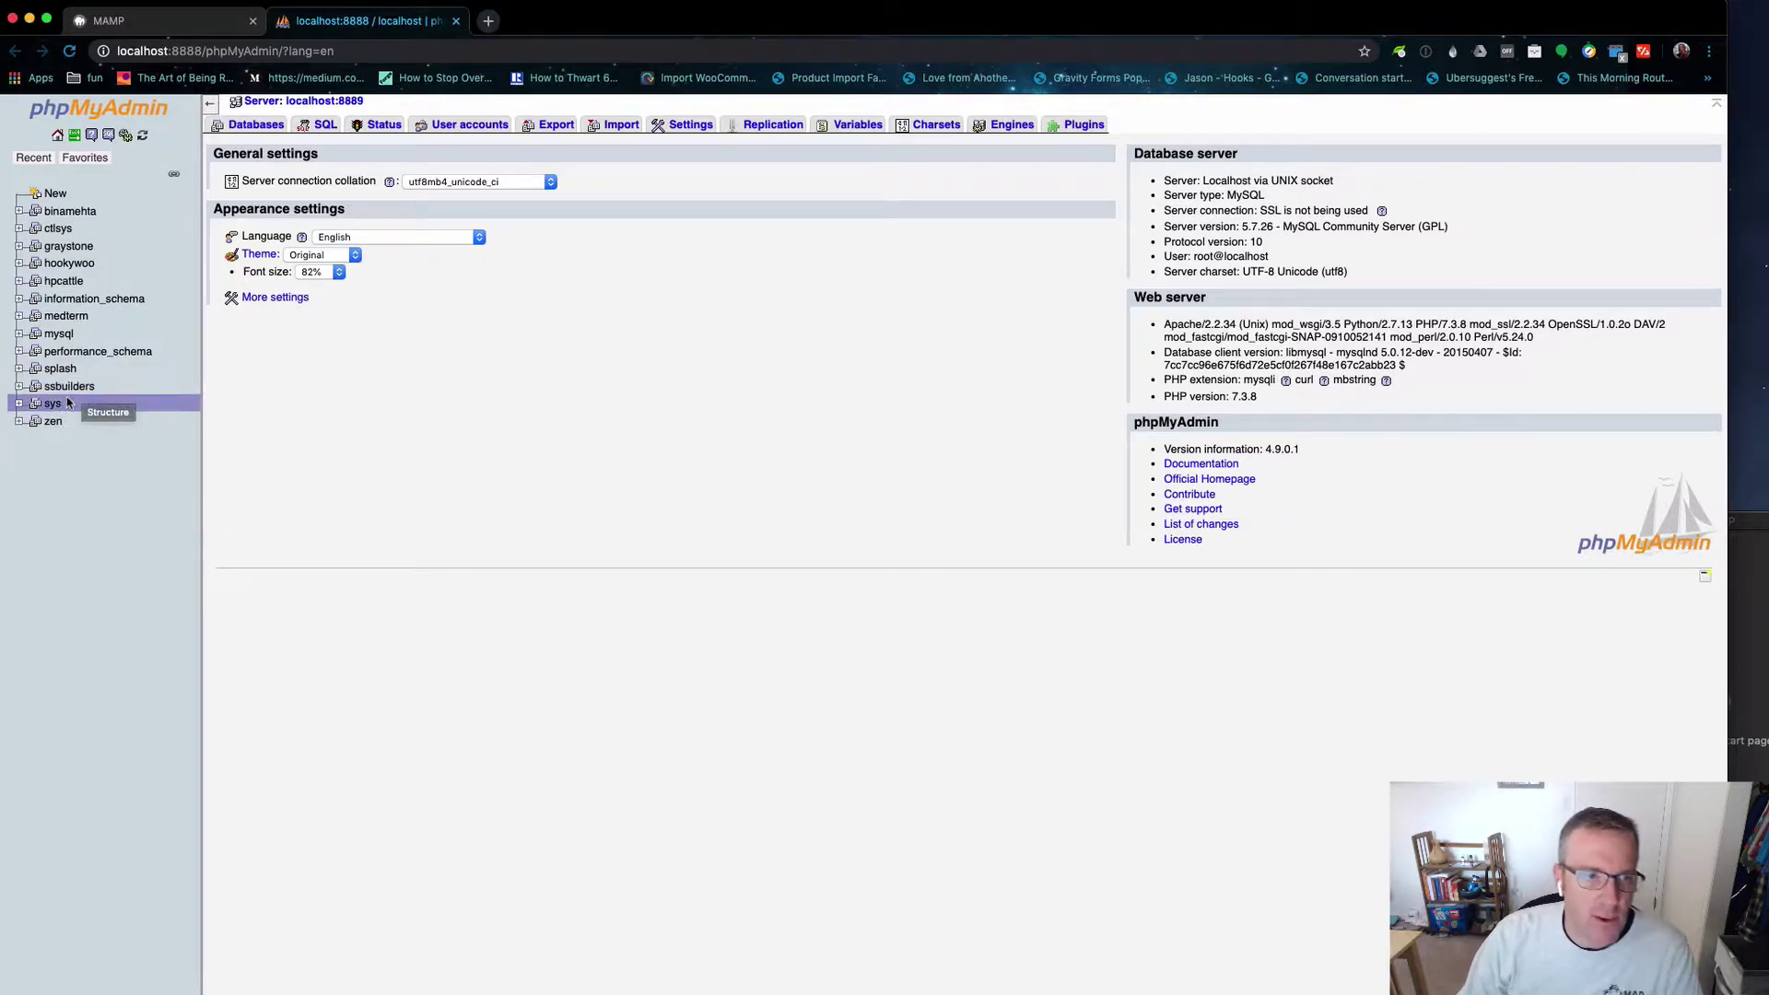
{"action": "key", "text": "super+Tab"}
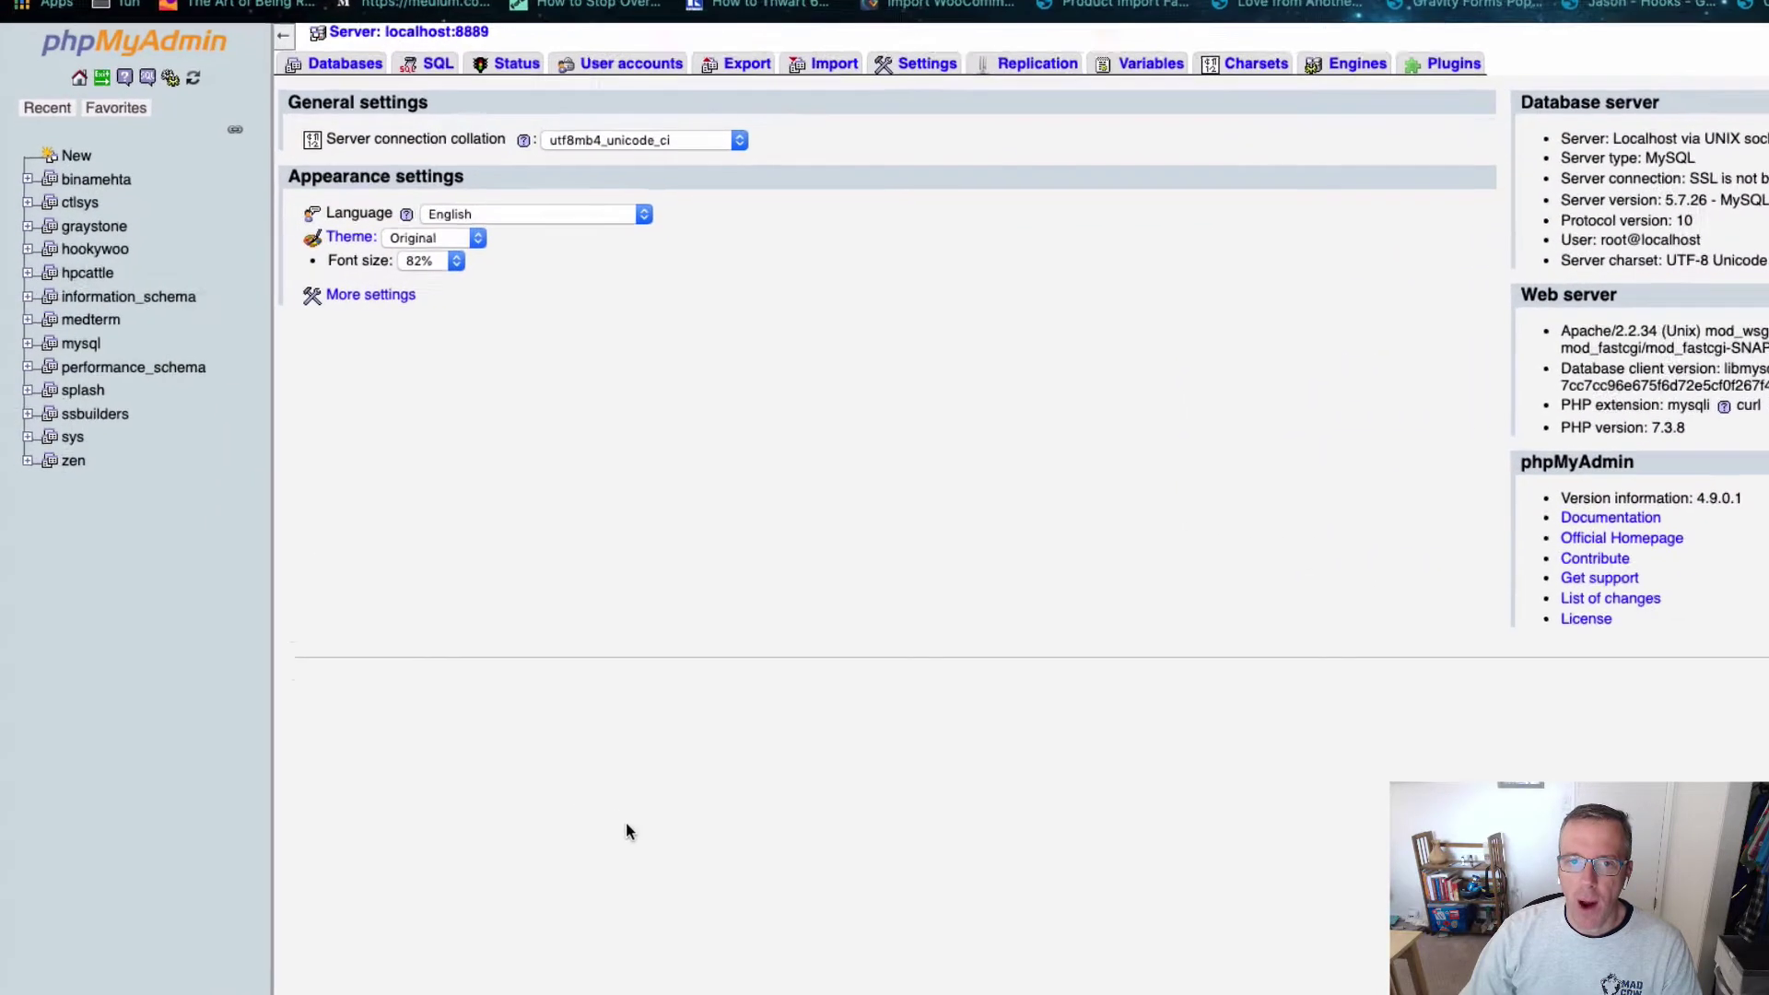
Step: Create a database named 'mamp' from the Databases tab, then view the ssbuilders tables
{"action": "left_click", "coordinate": [373, 51]}
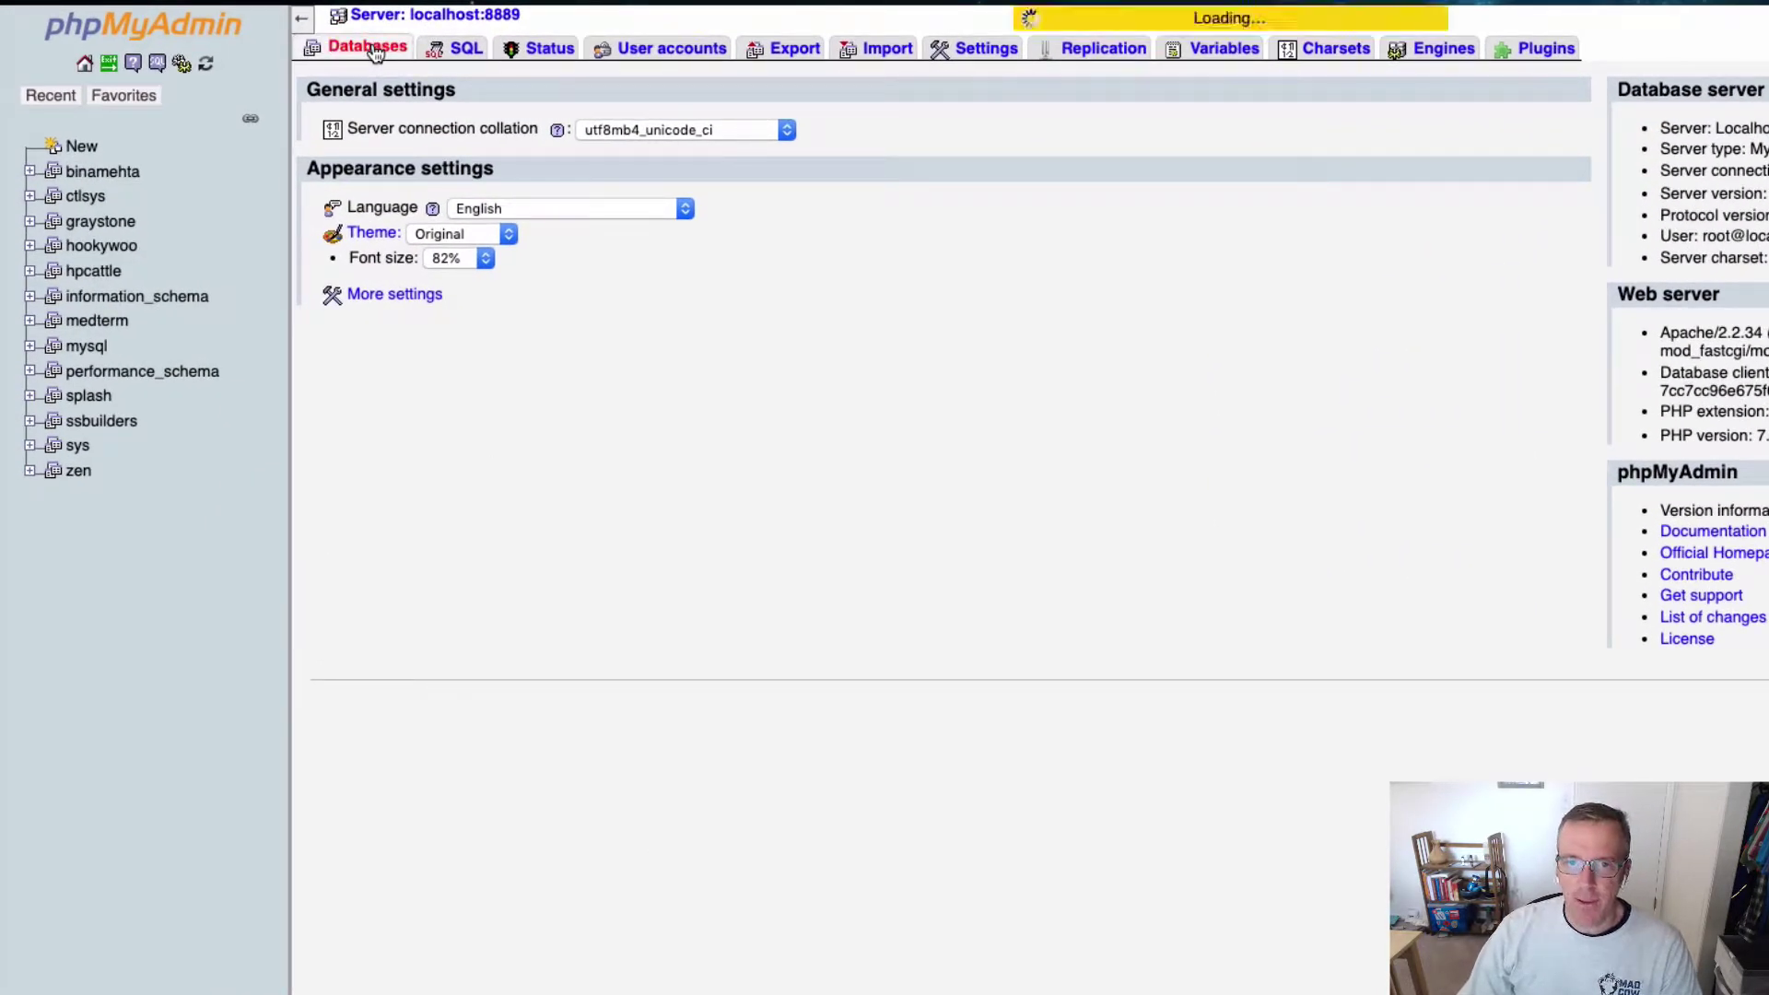
{"action": "left_click", "coordinate": [437, 162]}
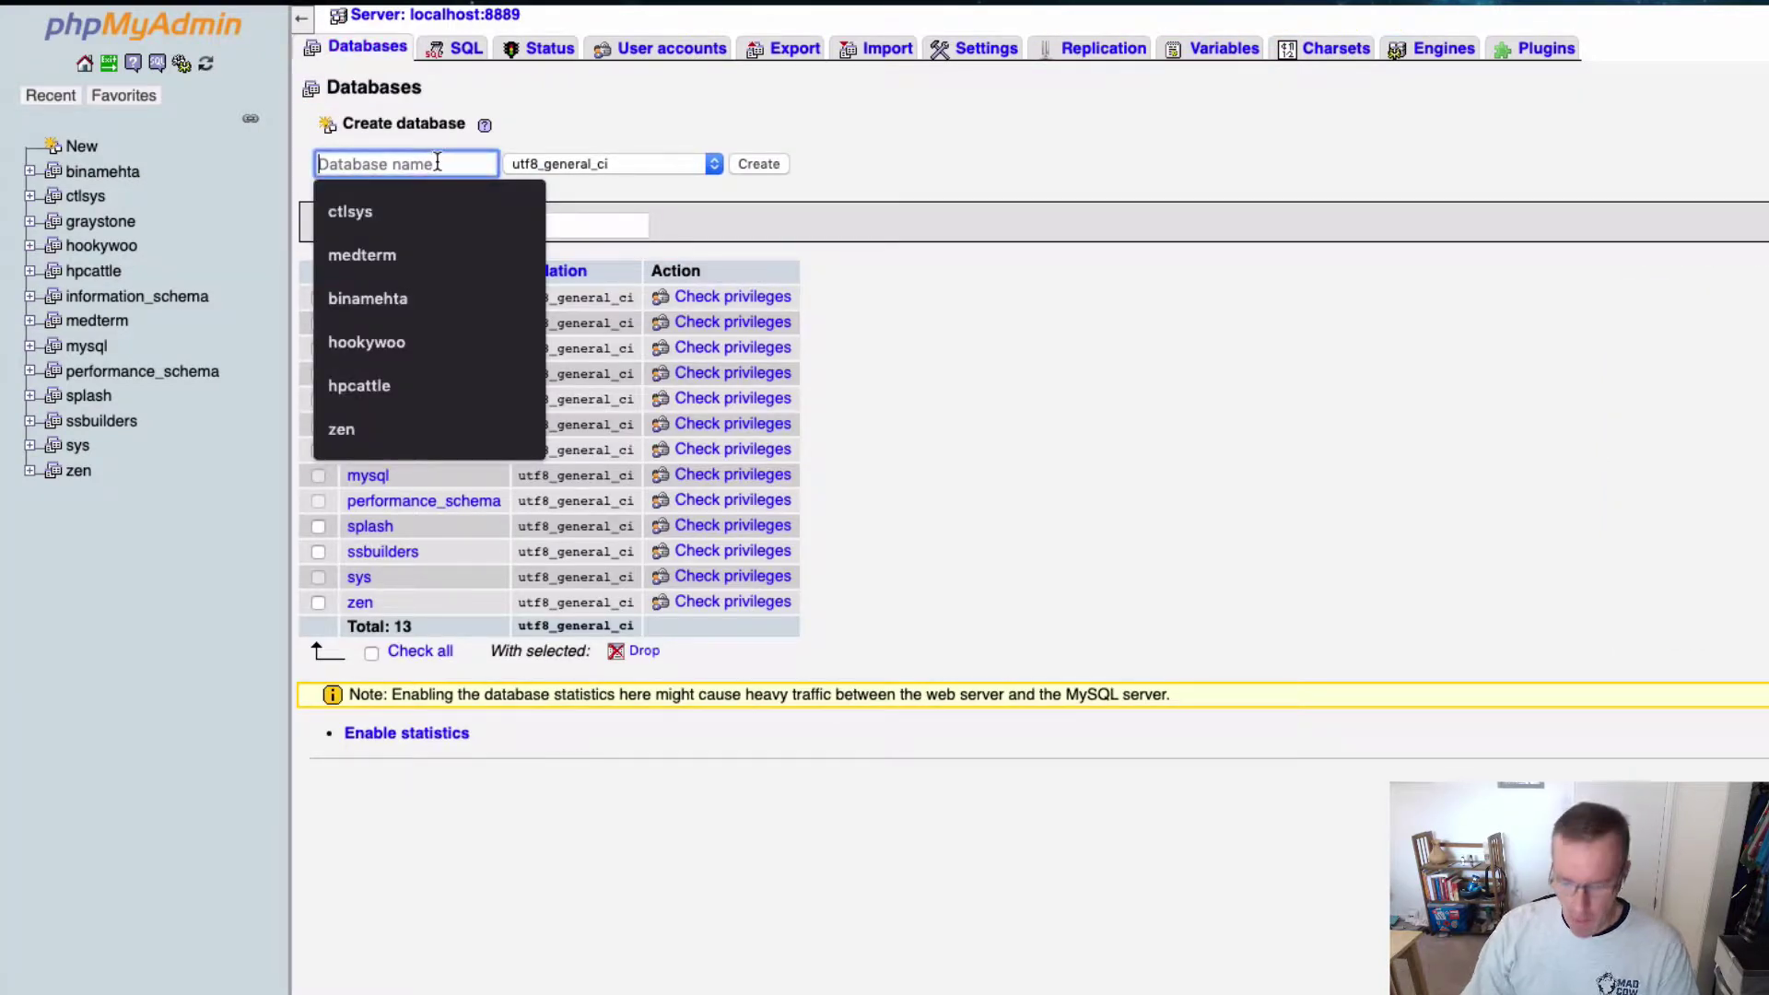
{"action": "type", "text": "mamp"}
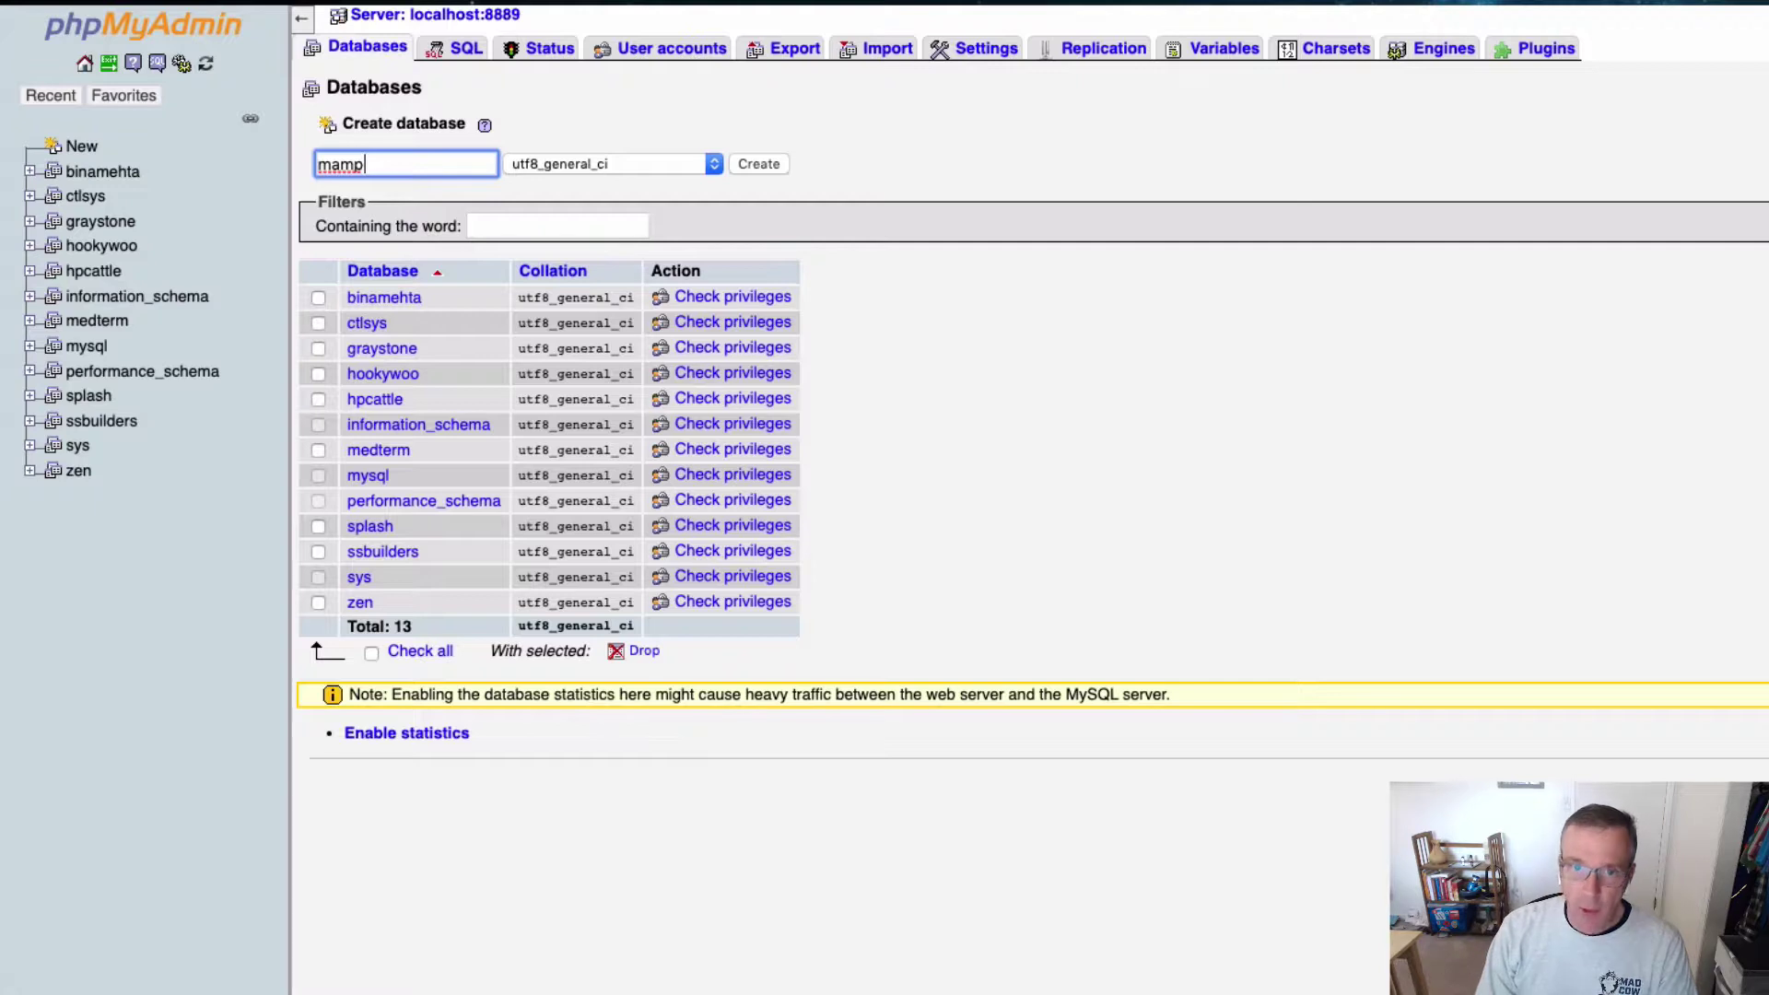
{"action": "key", "text": "Return"}
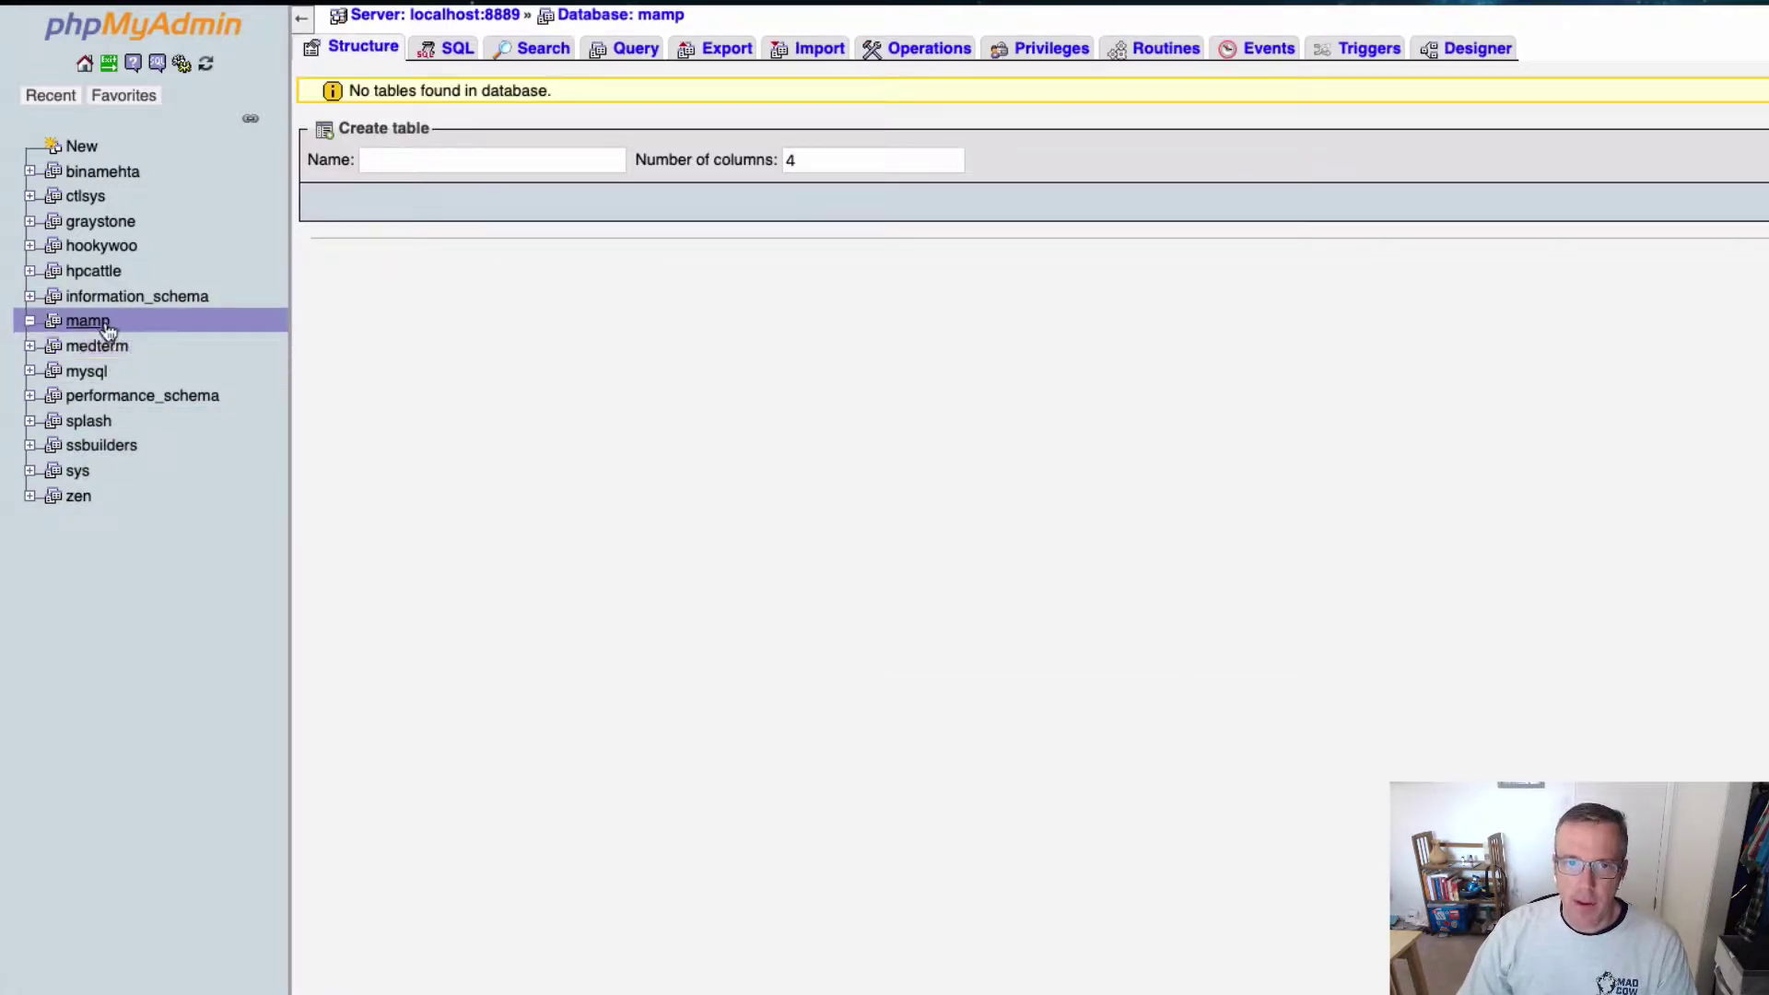
{"action": "left_click", "coordinate": [102, 455]}
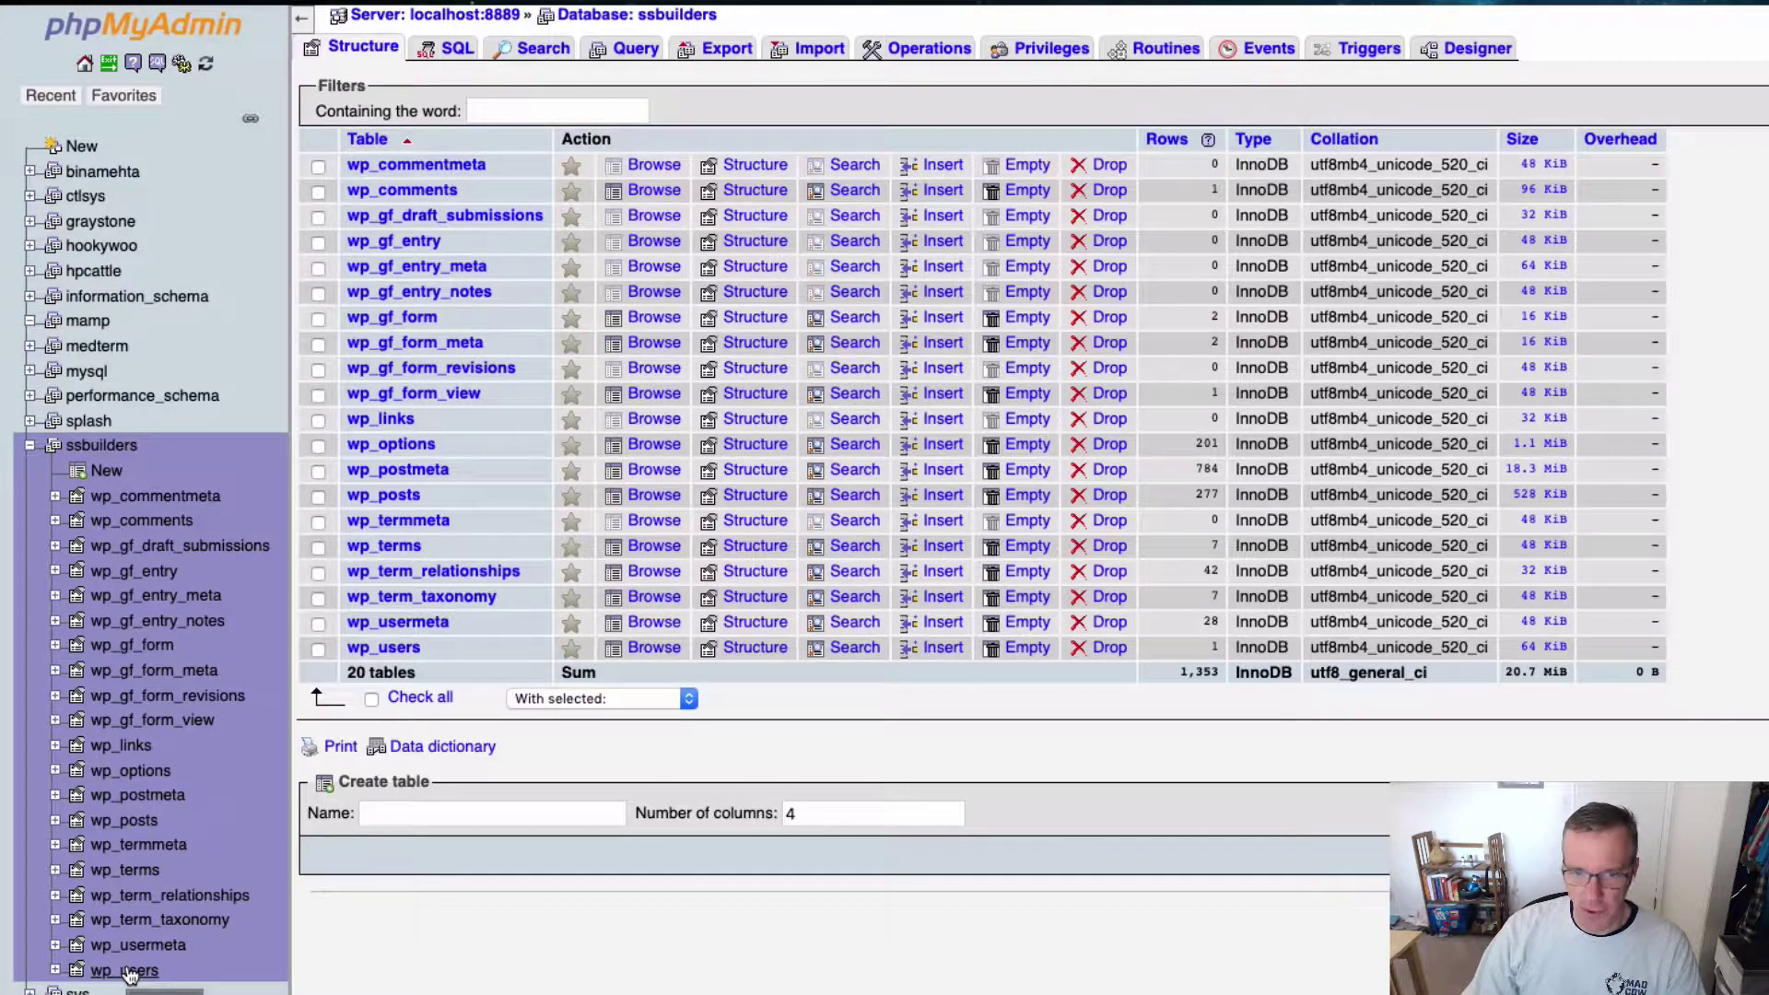
{"action": "left_click", "coordinate": [136, 774]}
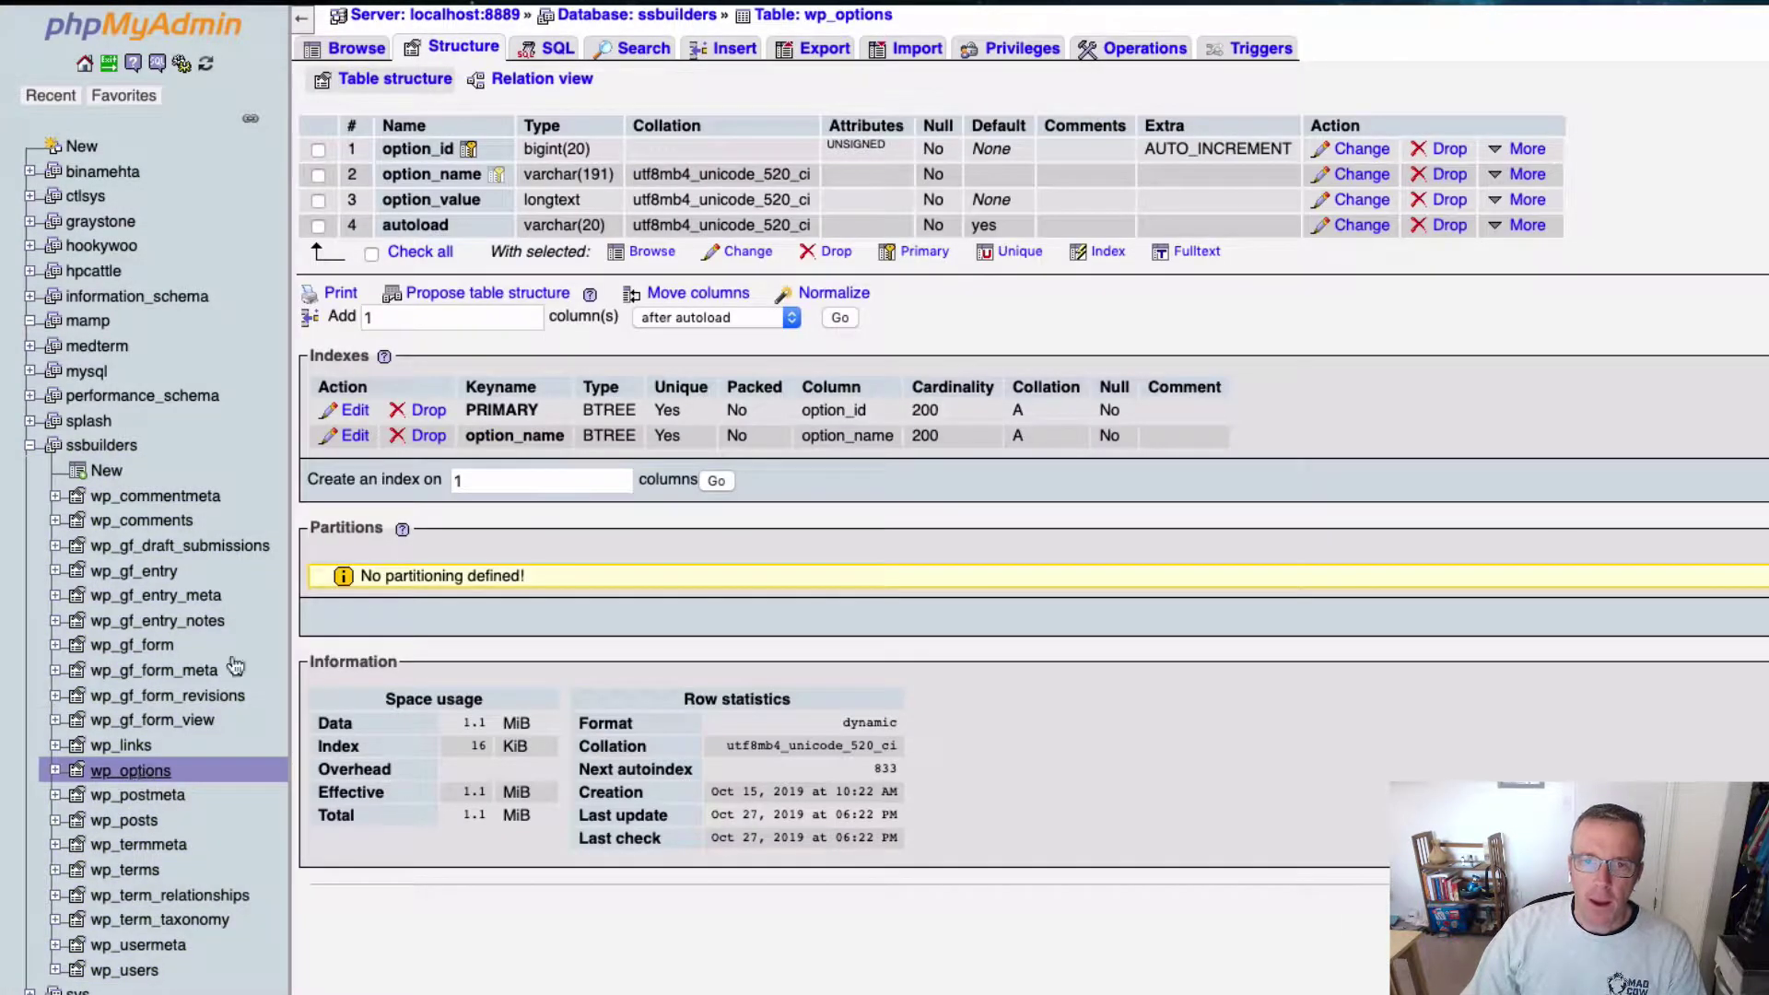
{"action": "left_click", "coordinate": [352, 49]}
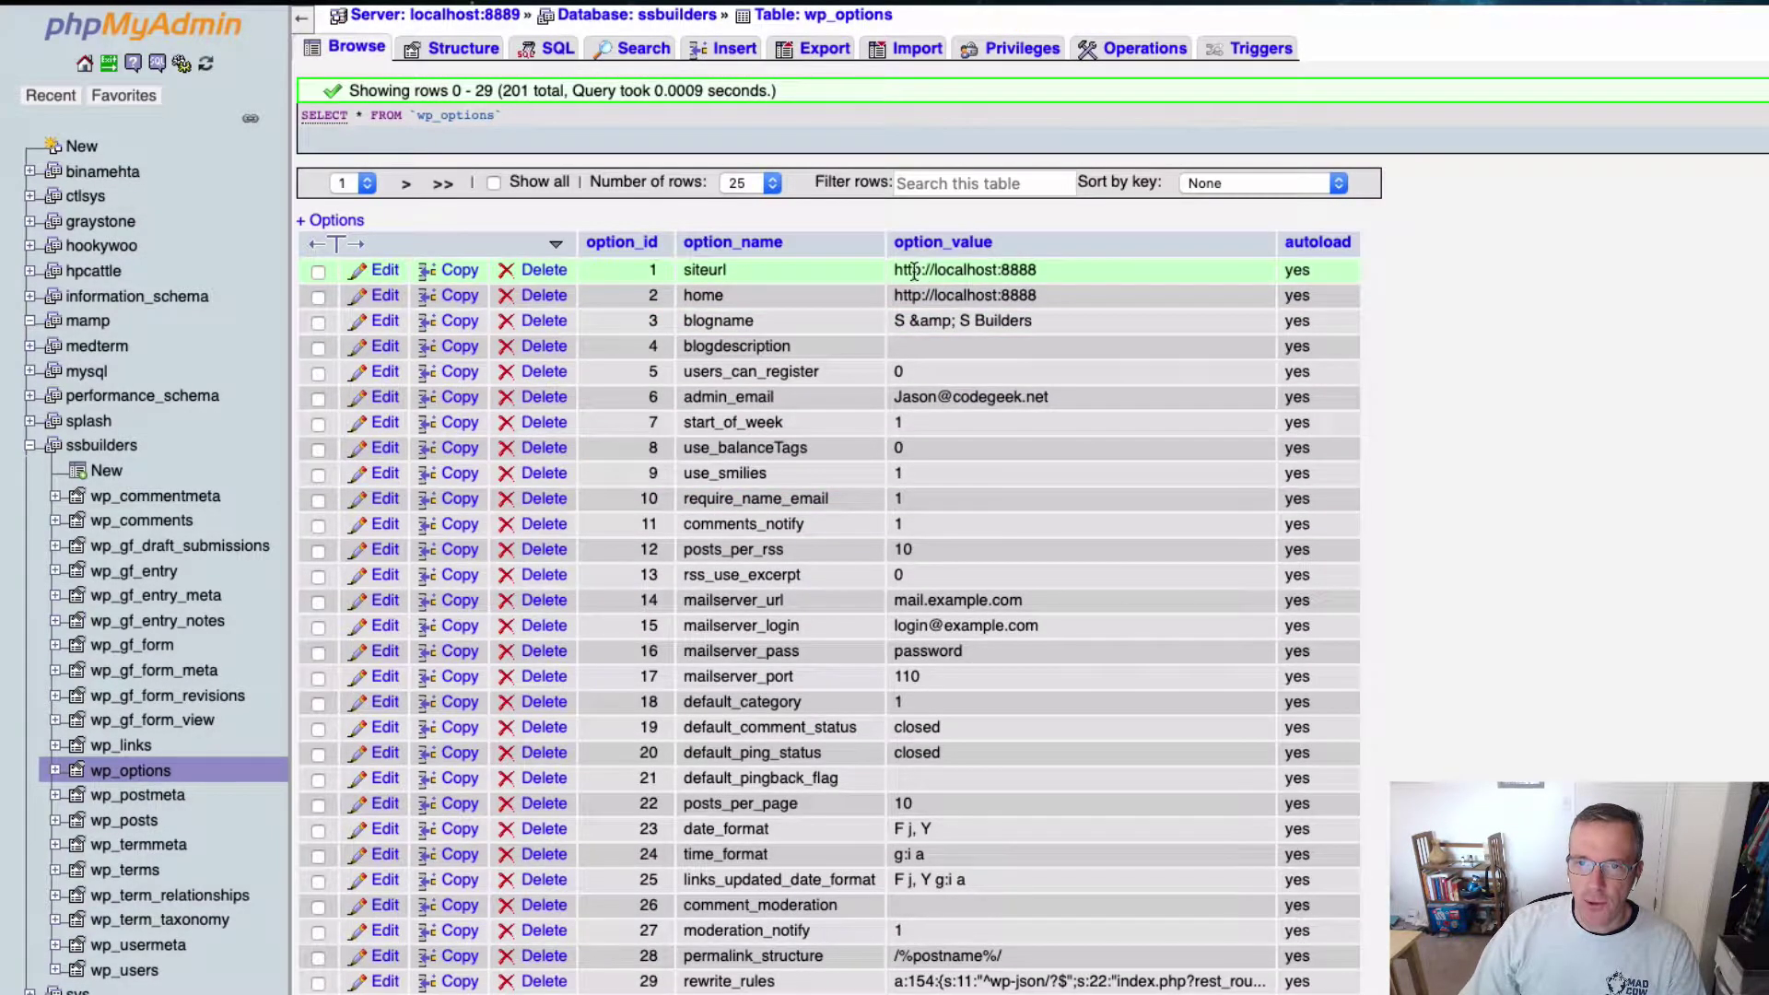
{"action": "left_click_drag", "start_coordinate": [908, 271], "coordinate": [1037, 268]}
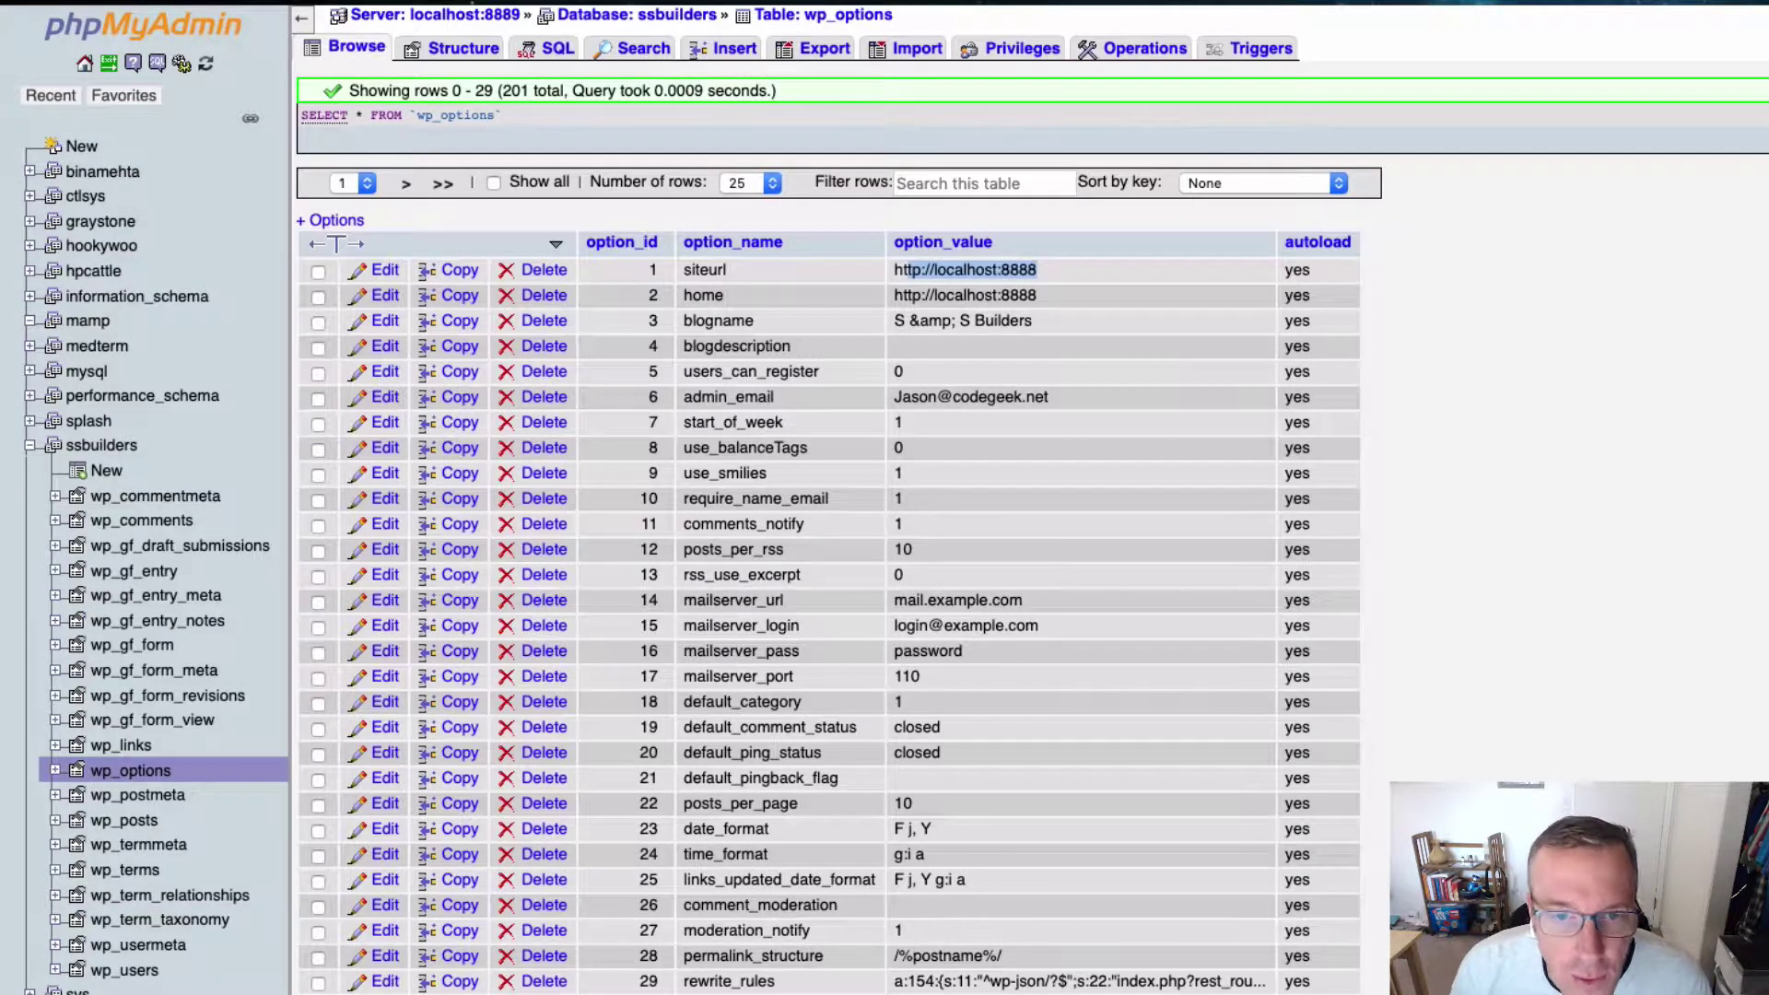
{"action": "left_click", "coordinate": [87, 323]}
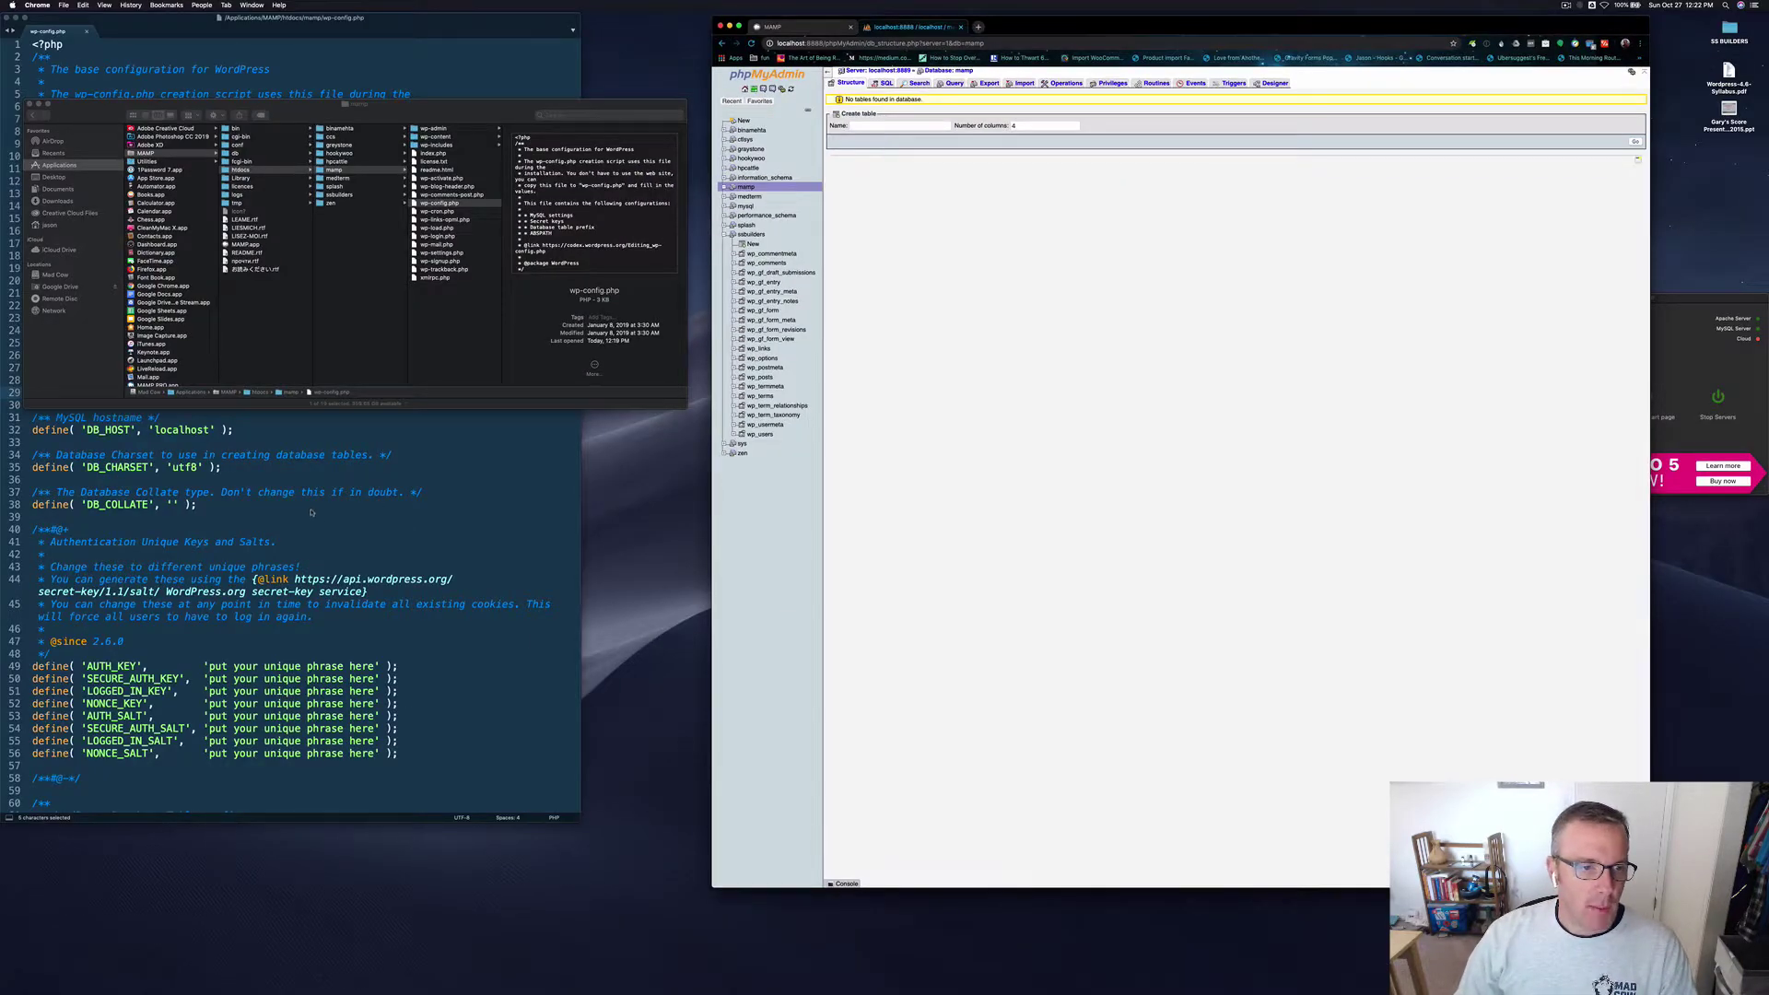
Step: Replace database_name_here with 'mamp' in wp-config.php and switch Chrome to the MAMP start page
{"action": "left_click", "coordinate": [311, 514]}
{"action": "double_click", "coordinate": [194, 319]}
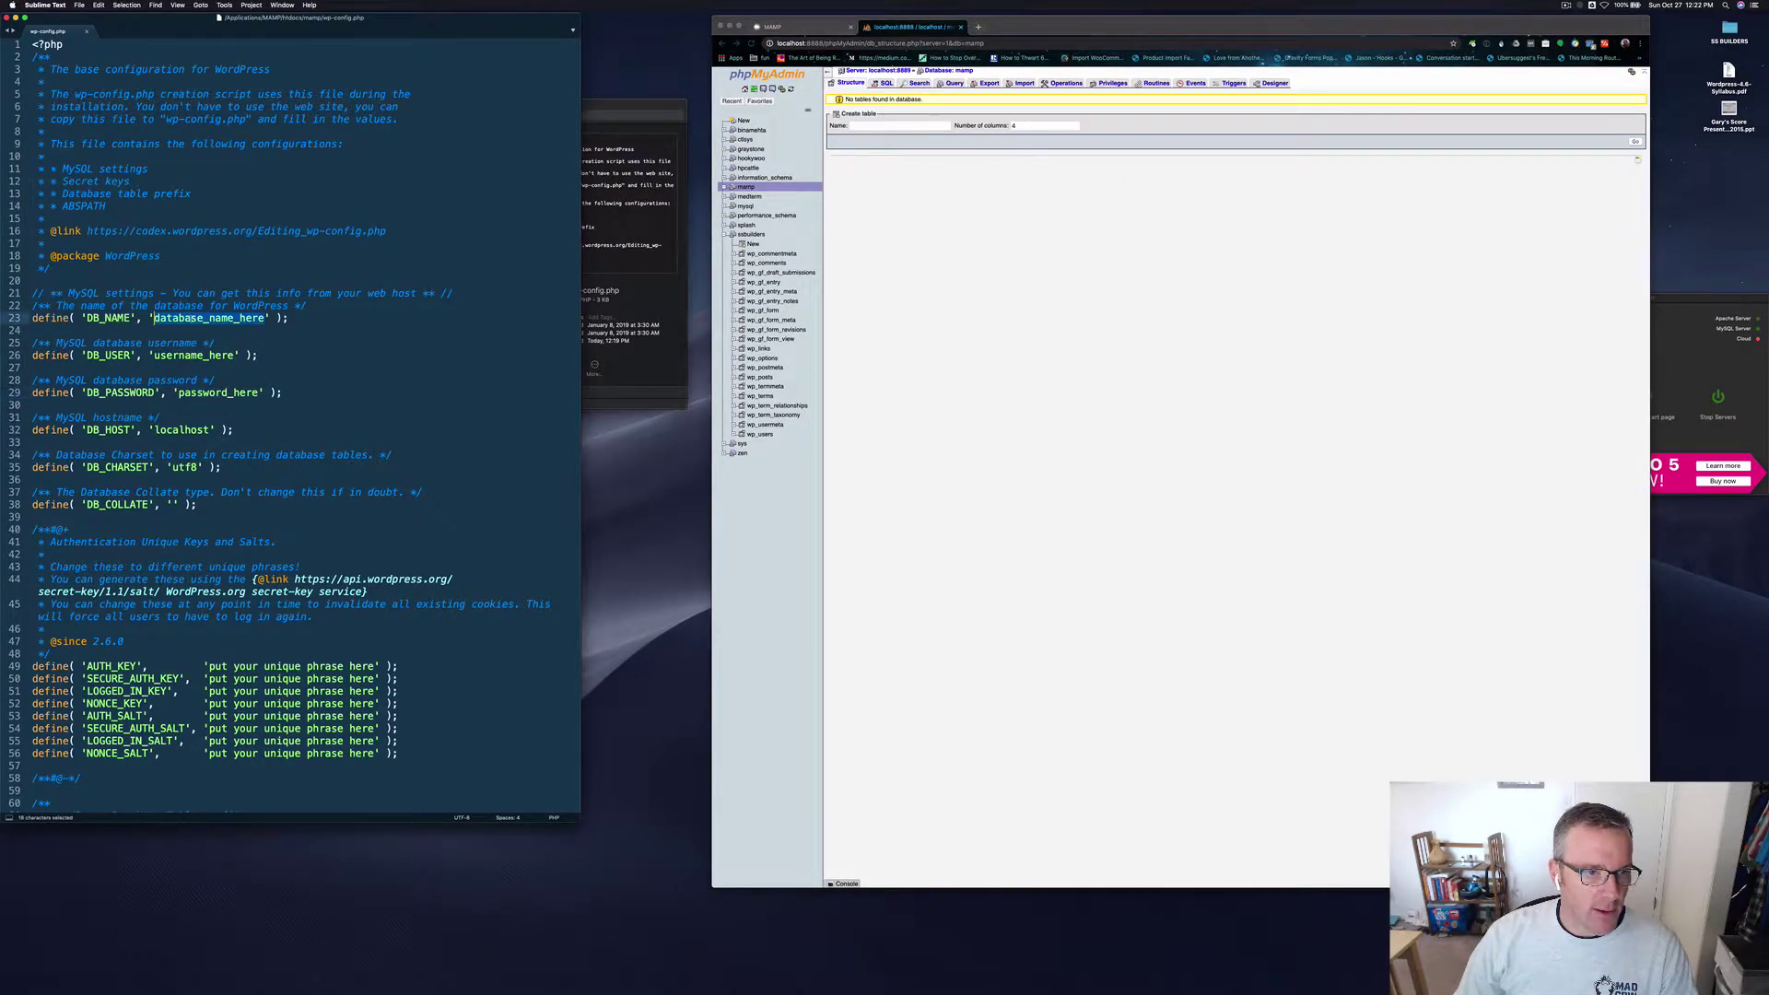
{"action": "type", "text": "mamp"}
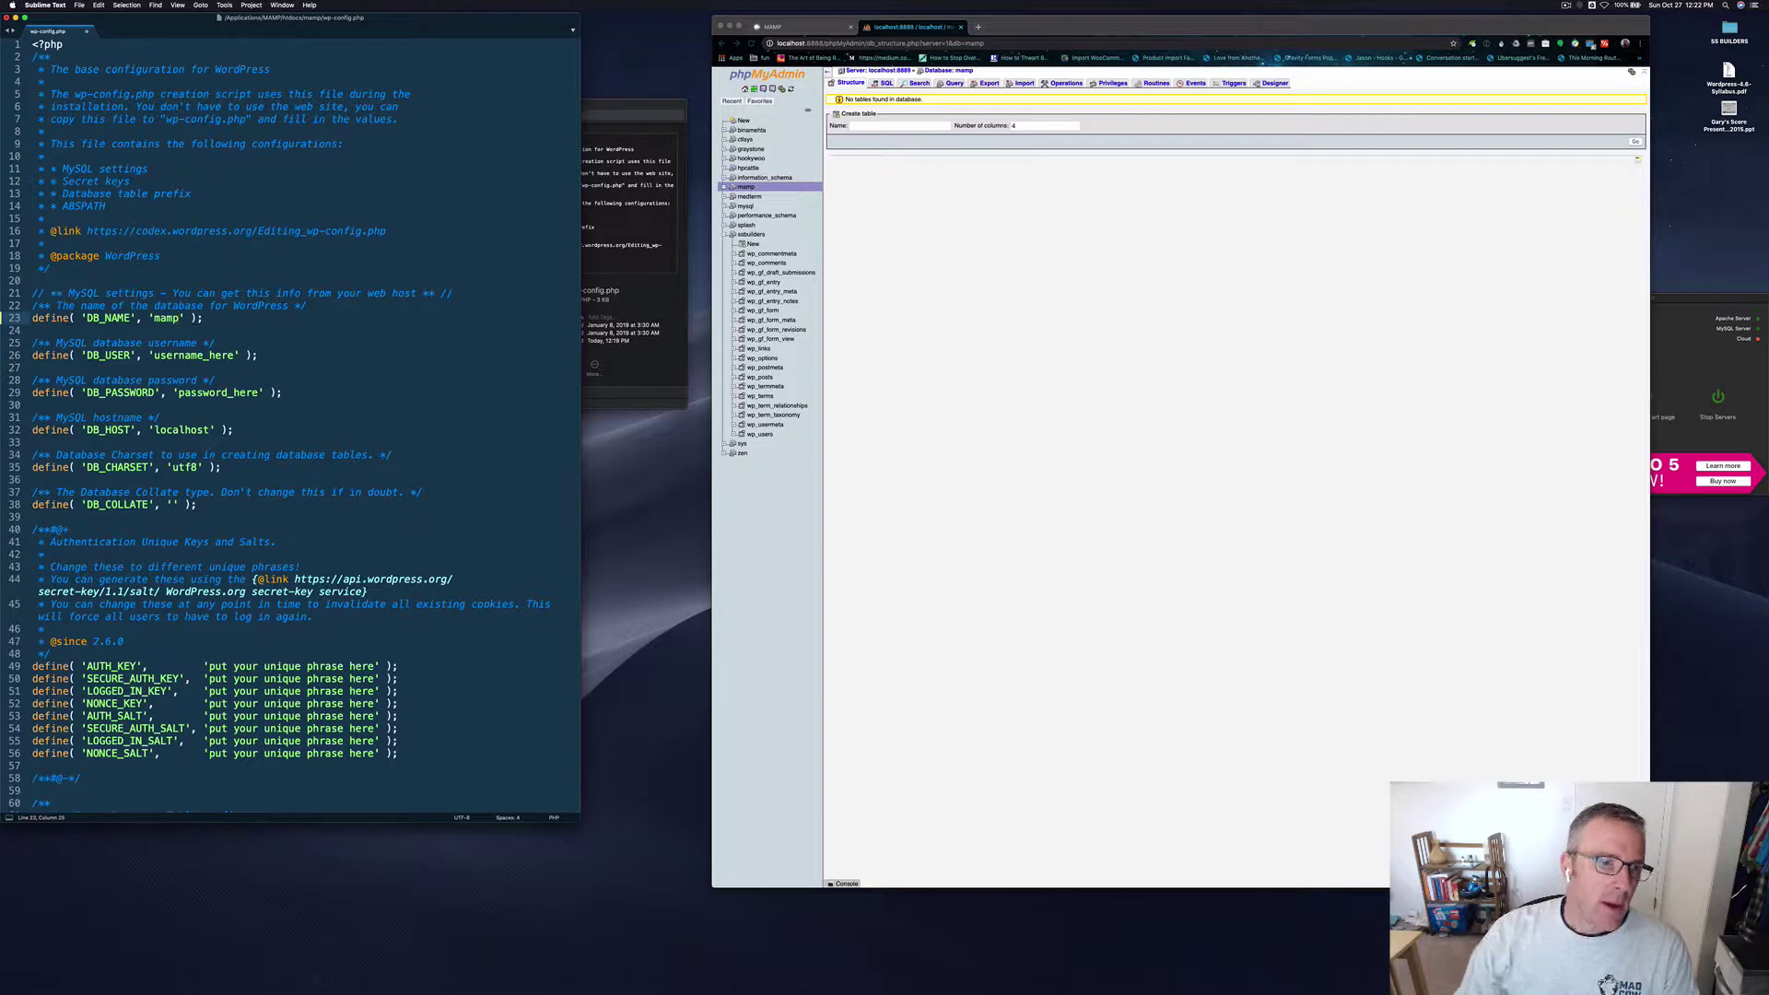
{"action": "left_click", "coordinate": [183, 356]}
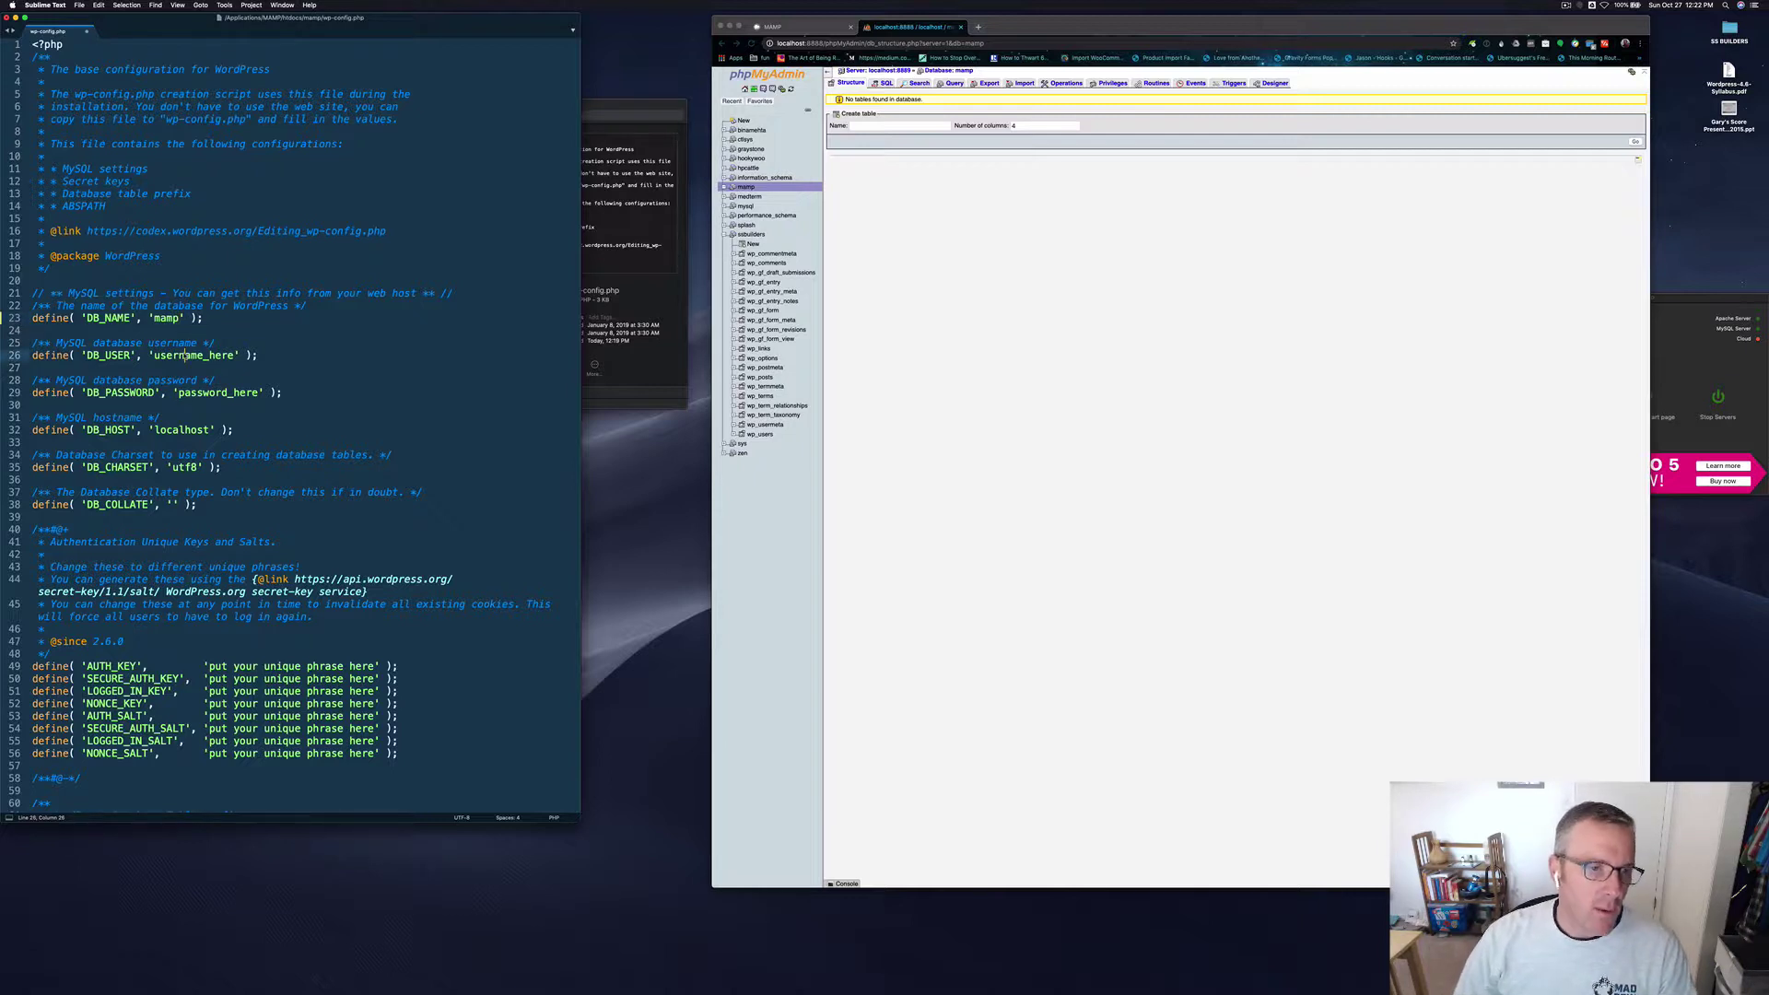
{"action": "left_click", "coordinate": [940, 256]}
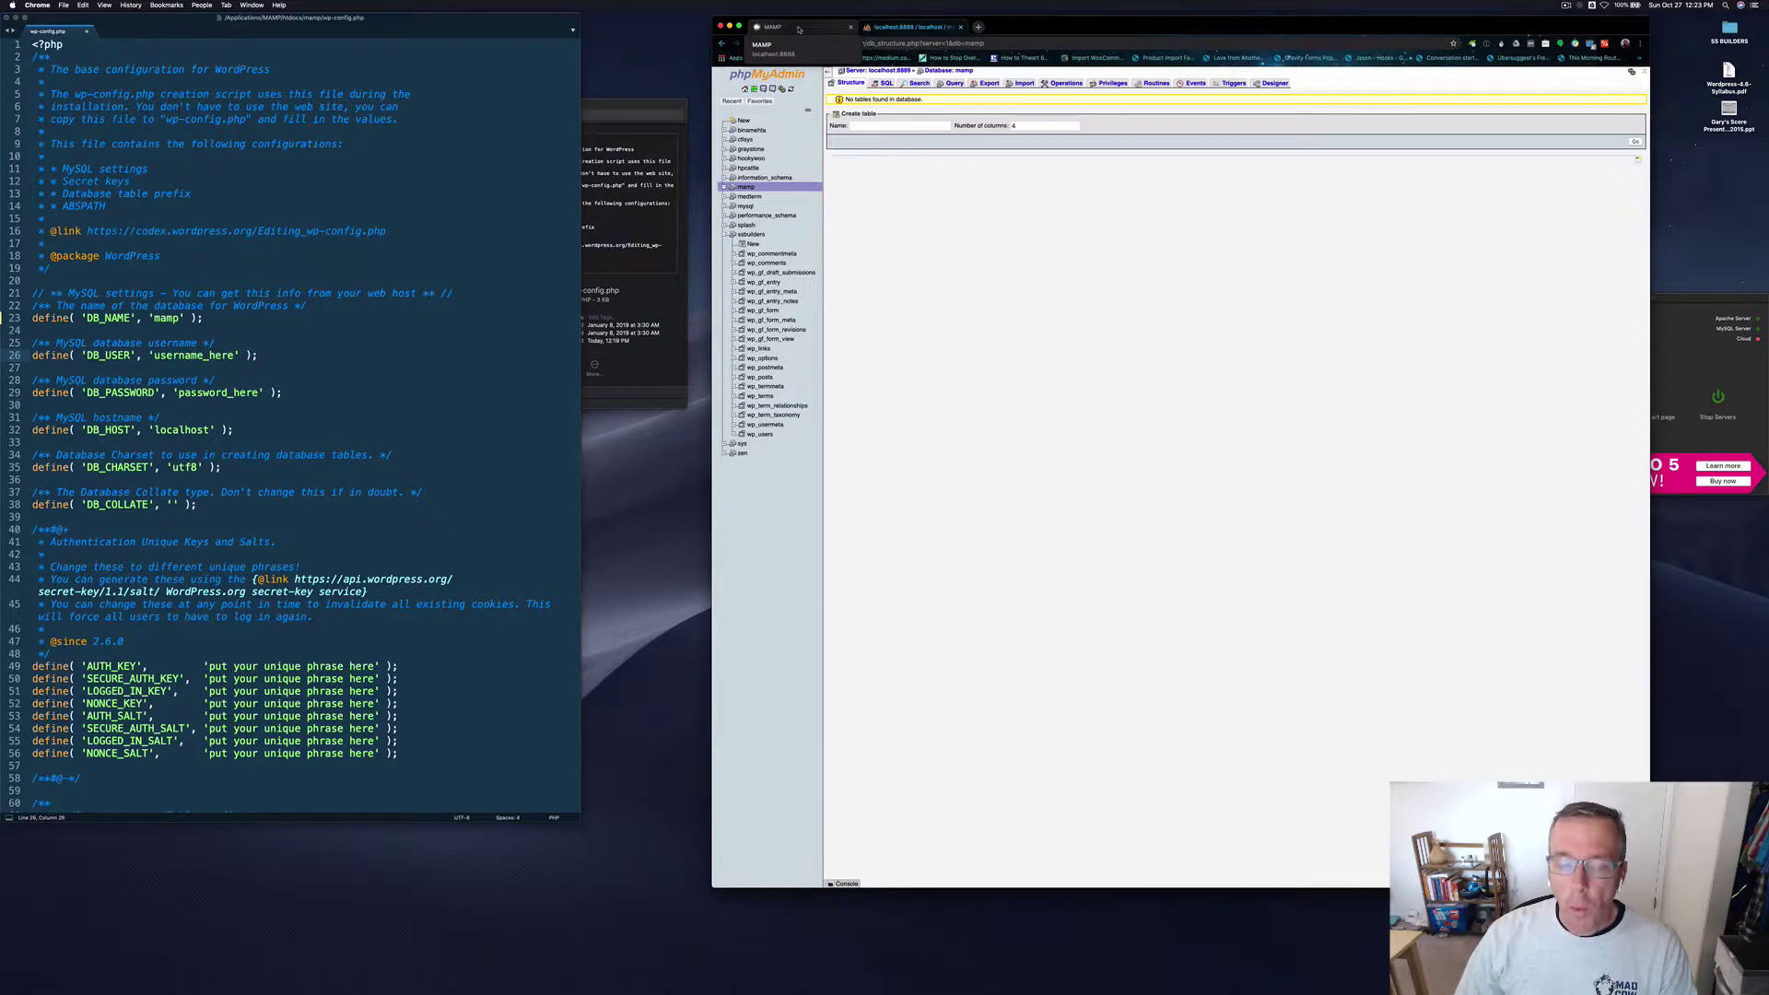
{"action": "left_click", "coordinate": [798, 29]}
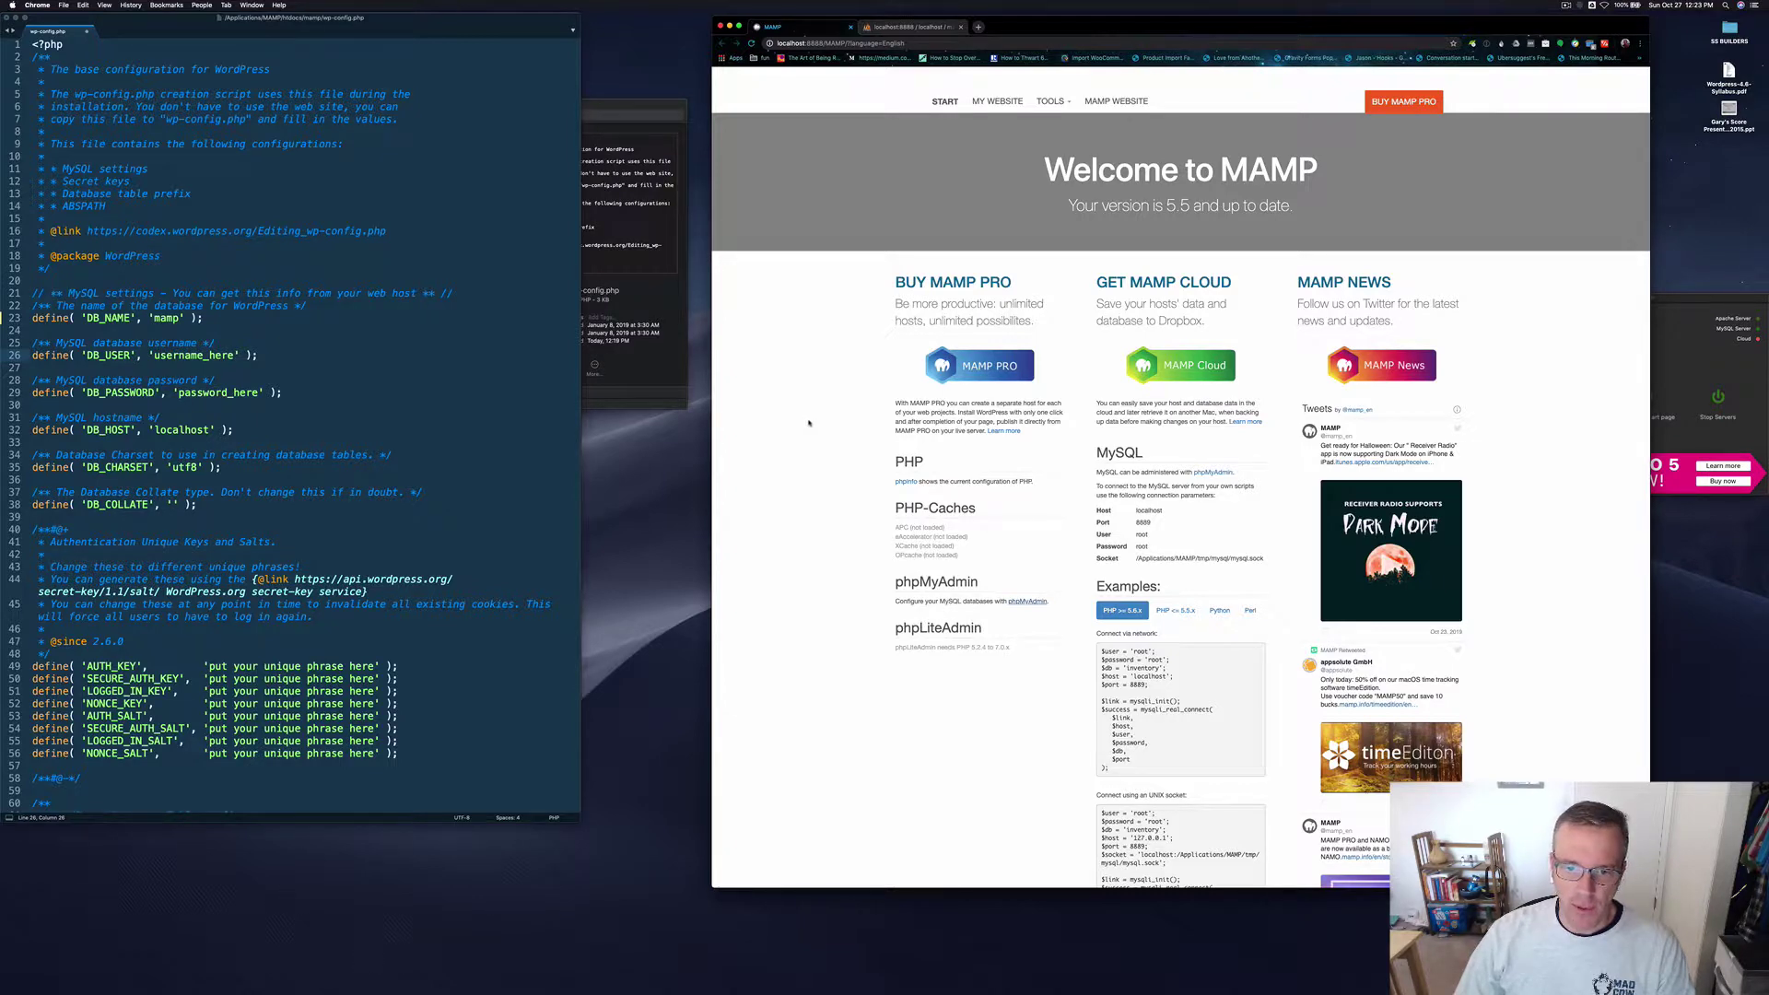
{"action": "scroll", "coordinate": [809, 423], "scroll_direction": "down", "scroll_amount": 2}
{"action": "scroll", "coordinate": [810, 423], "scroll_direction": "down", "scroll_amount": 2}
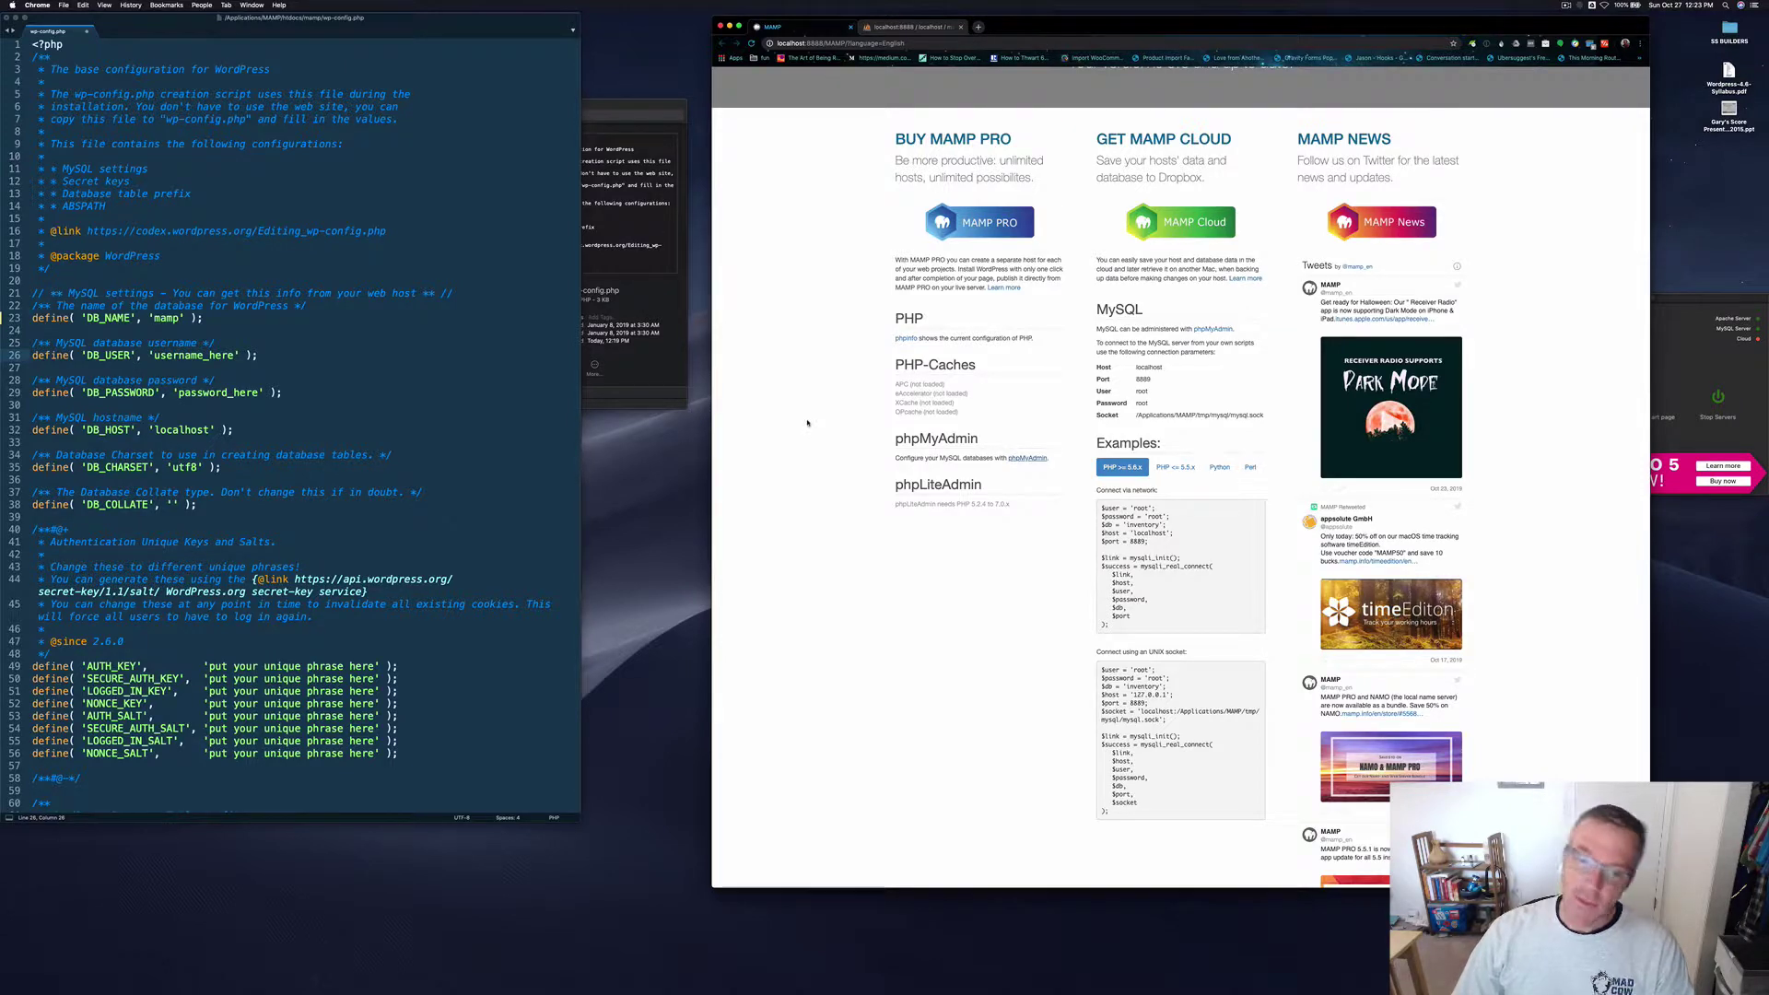
{"action": "scroll", "coordinate": [807, 423], "scroll_direction": "up", "scroll_amount": 2}
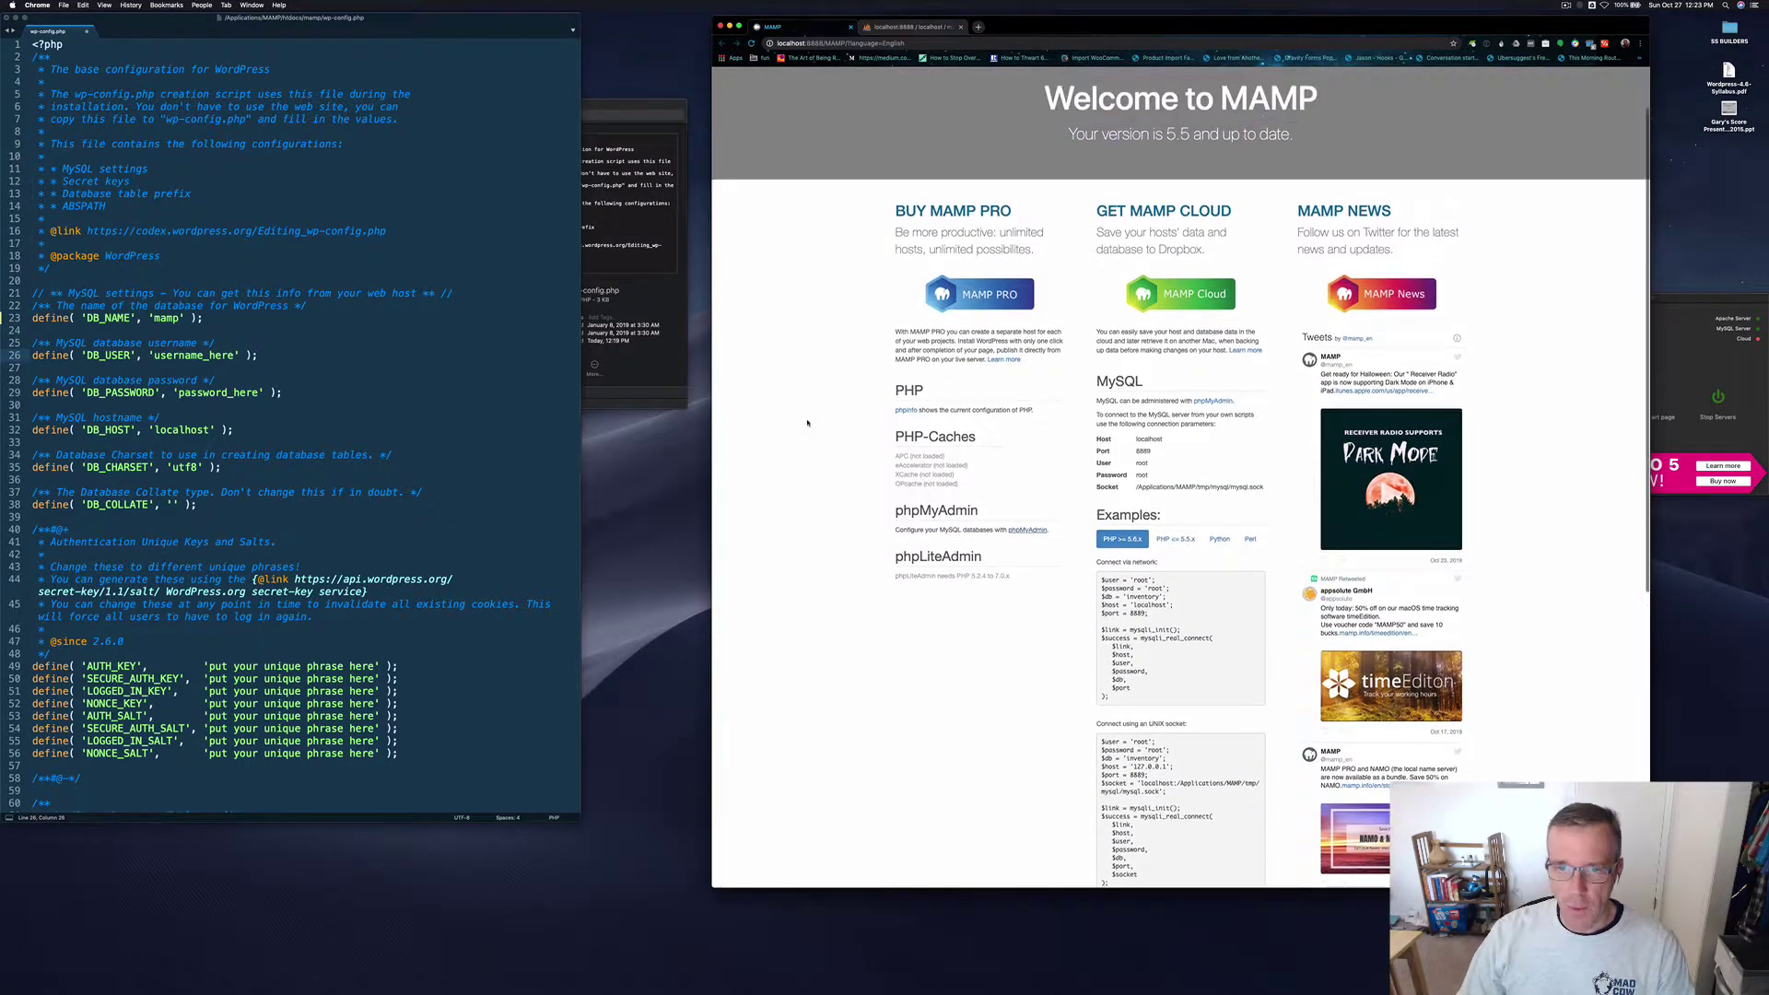
{"action": "scroll", "coordinate": [809, 423], "scroll_direction": "up", "scroll_amount": 1}
{"action": "scroll", "coordinate": [906, 434], "scroll_direction": "down", "scroll_amount": 2}
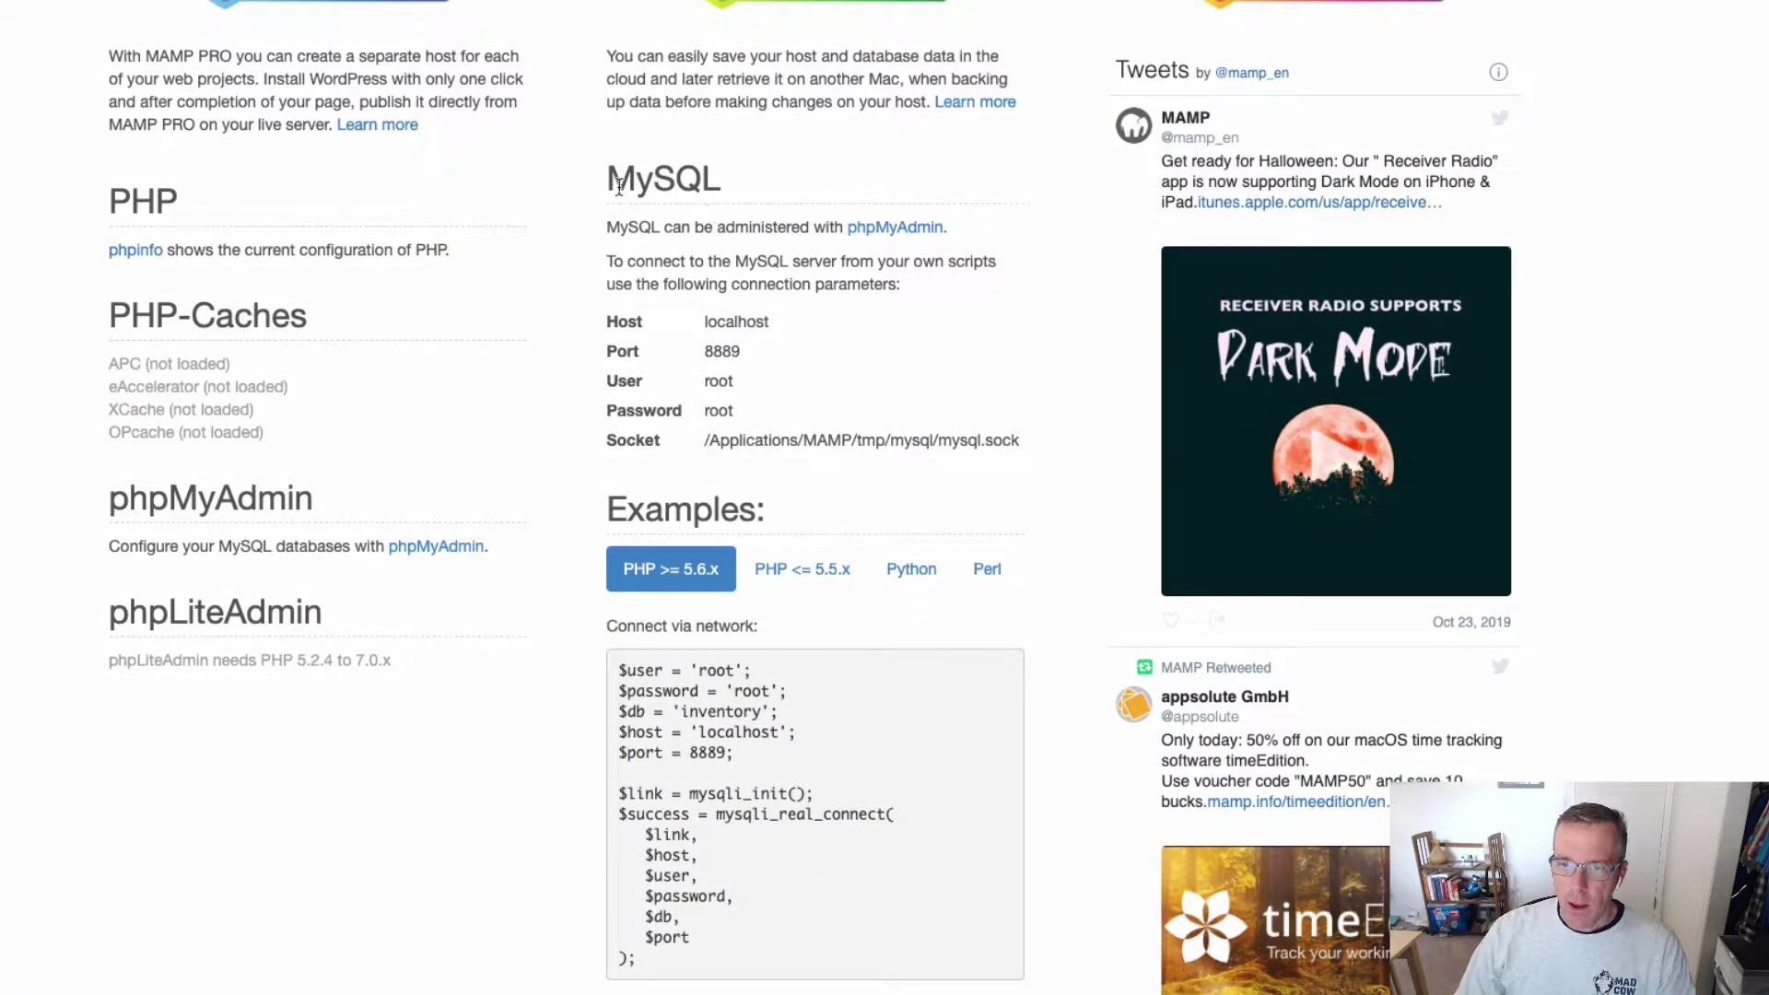
{"action": "left_click_drag", "start_coordinate": [608, 184], "coordinate": [721, 178]}
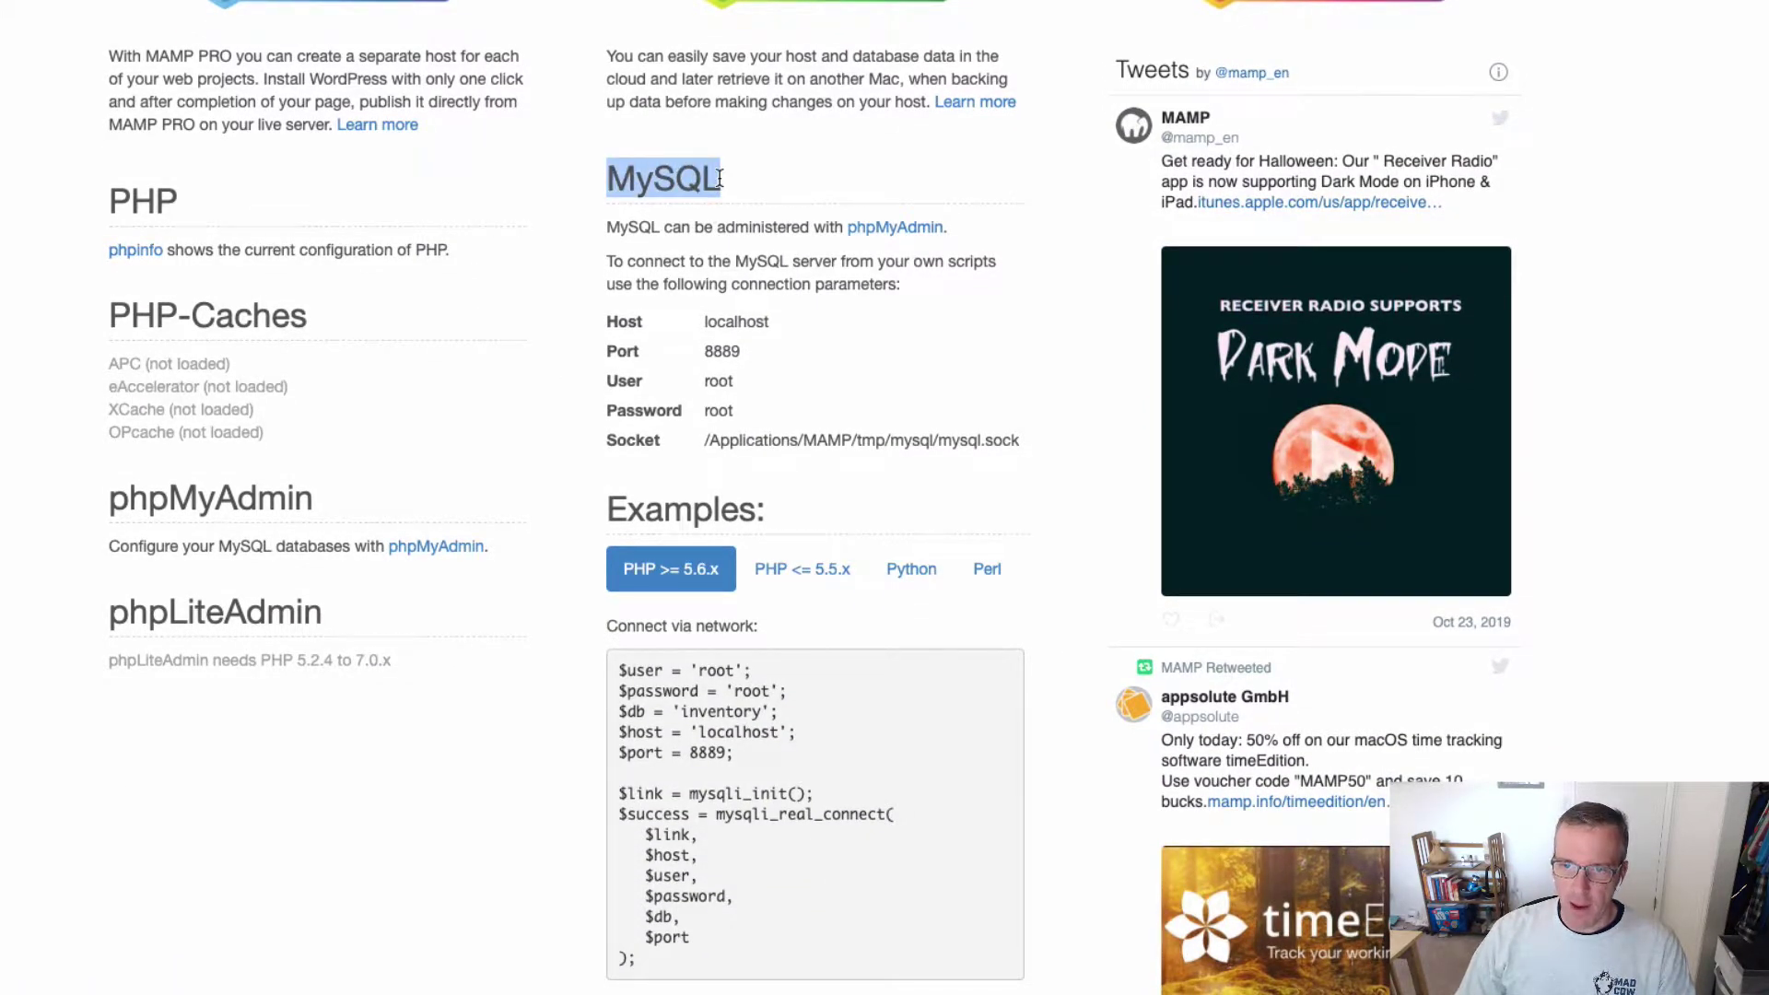
{"action": "scroll", "coordinate": [720, 178], "scroll_direction": "down", "scroll_amount": 3}
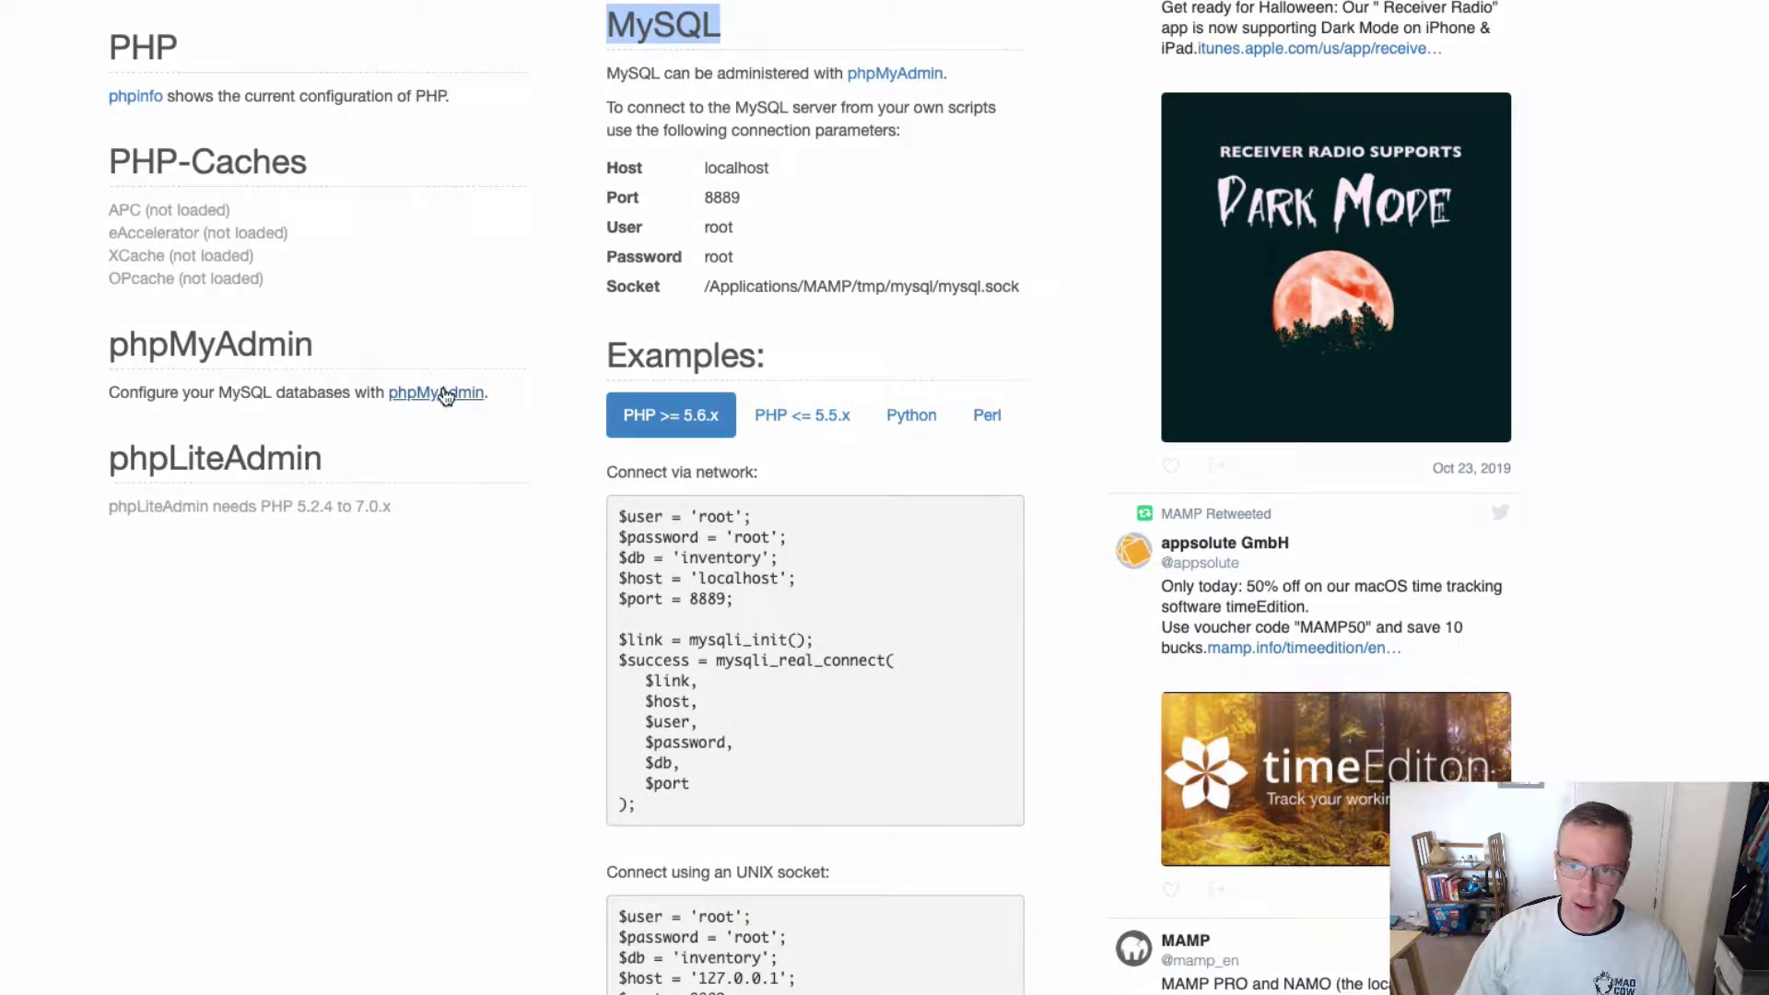
{"action": "left_click_drag", "start_coordinate": [606, 168], "coordinate": [769, 170]}
{"action": "left_click_drag", "start_coordinate": [606, 197], "coordinate": [739, 201]}
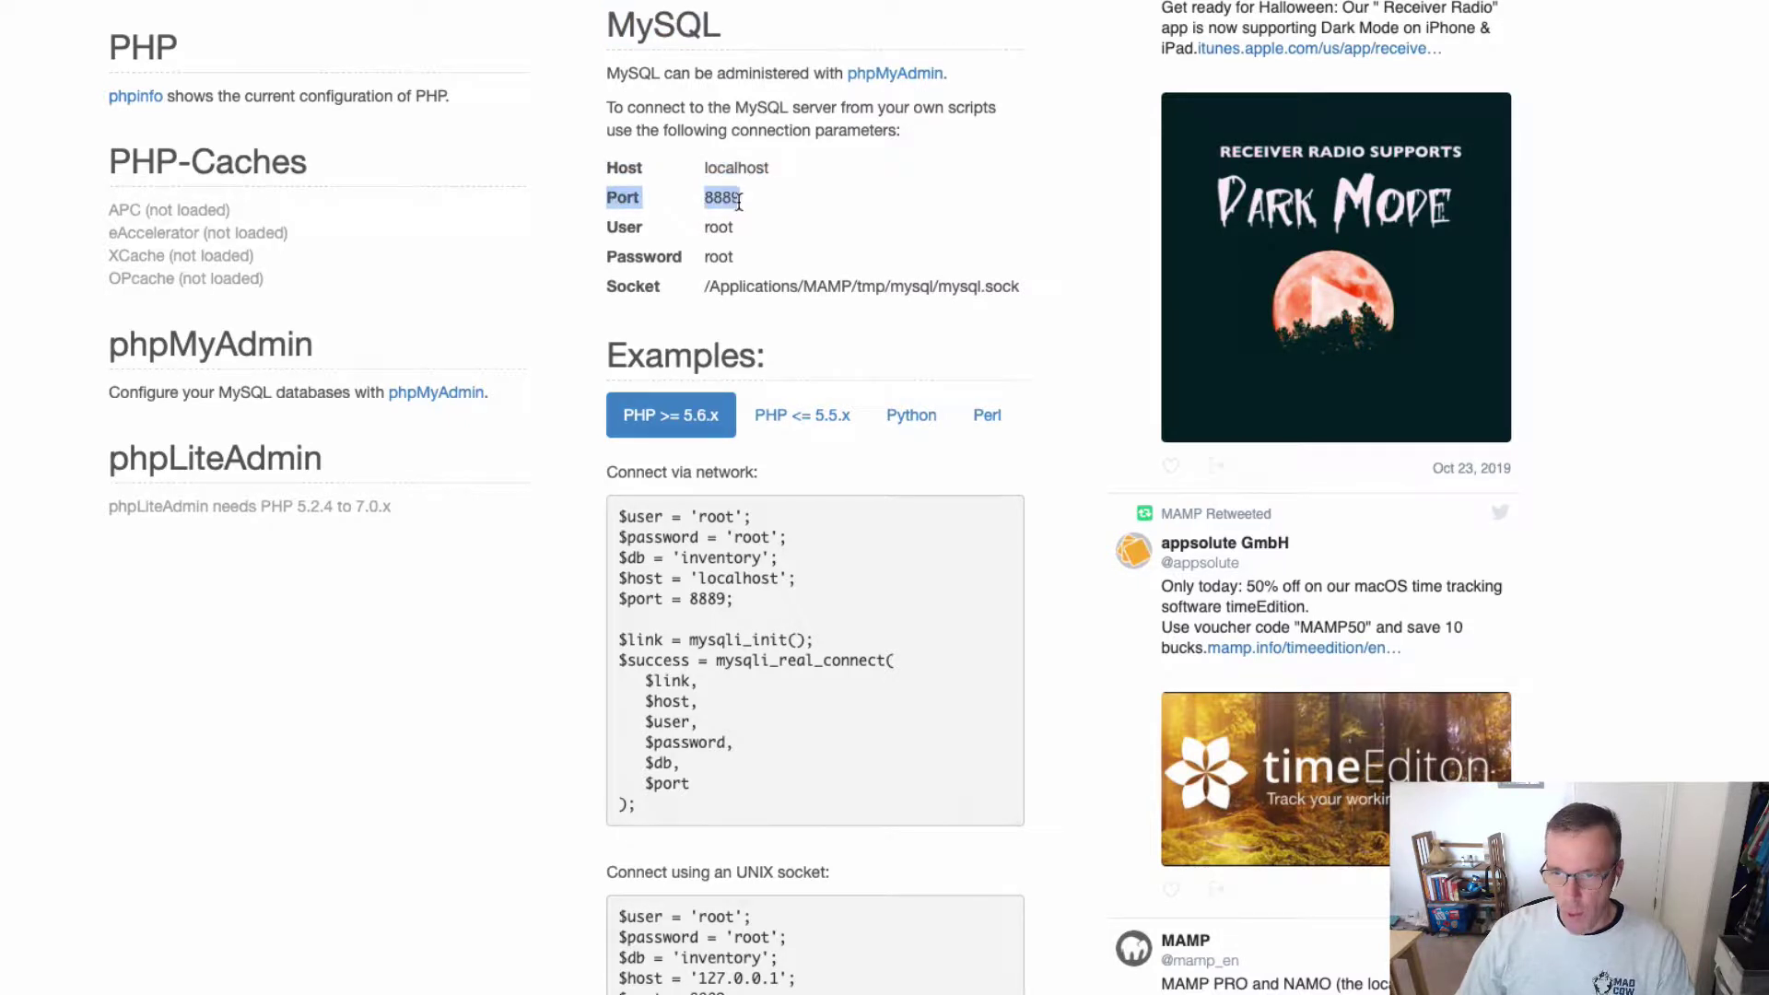
{"action": "left_click_drag", "start_coordinate": [612, 225], "coordinate": [735, 230]}
{"action": "left_click_drag", "start_coordinate": [634, 256], "coordinate": [754, 270]}
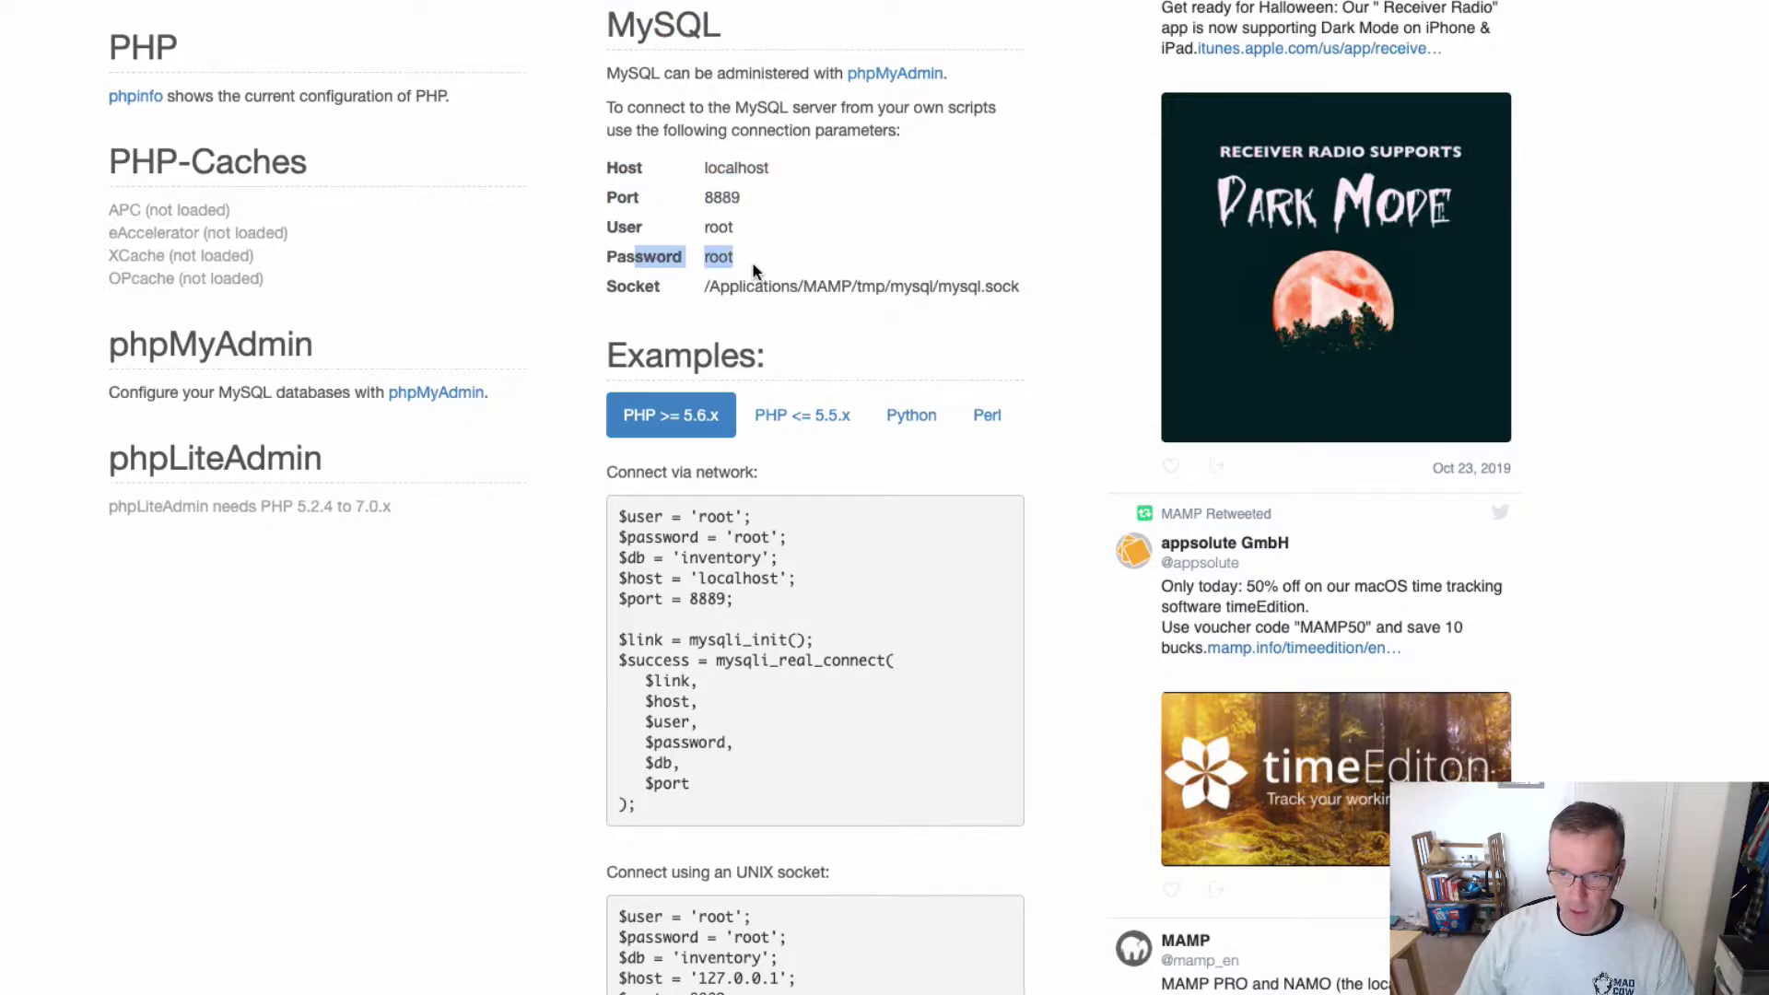
{"action": "left_click", "coordinate": [758, 259]}
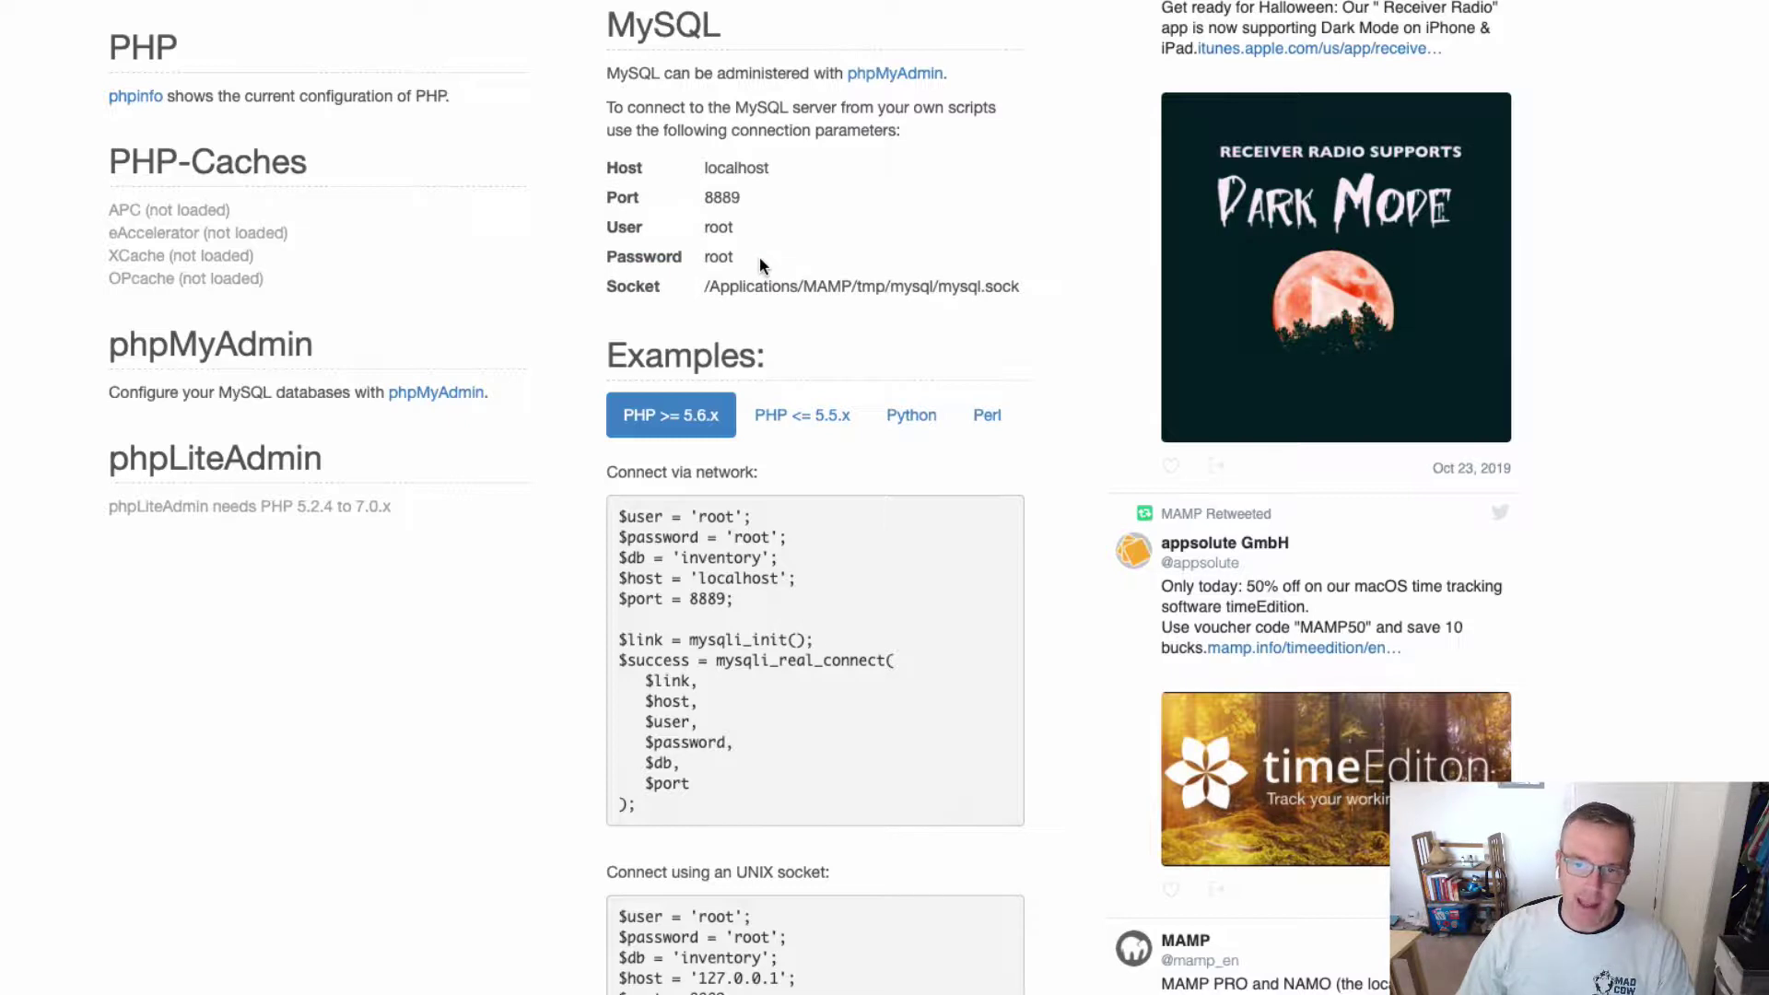
{"action": "left_click_drag", "start_coordinate": [706, 226], "coordinate": [735, 228]}
{"action": "left_click", "coordinate": [728, 257]}
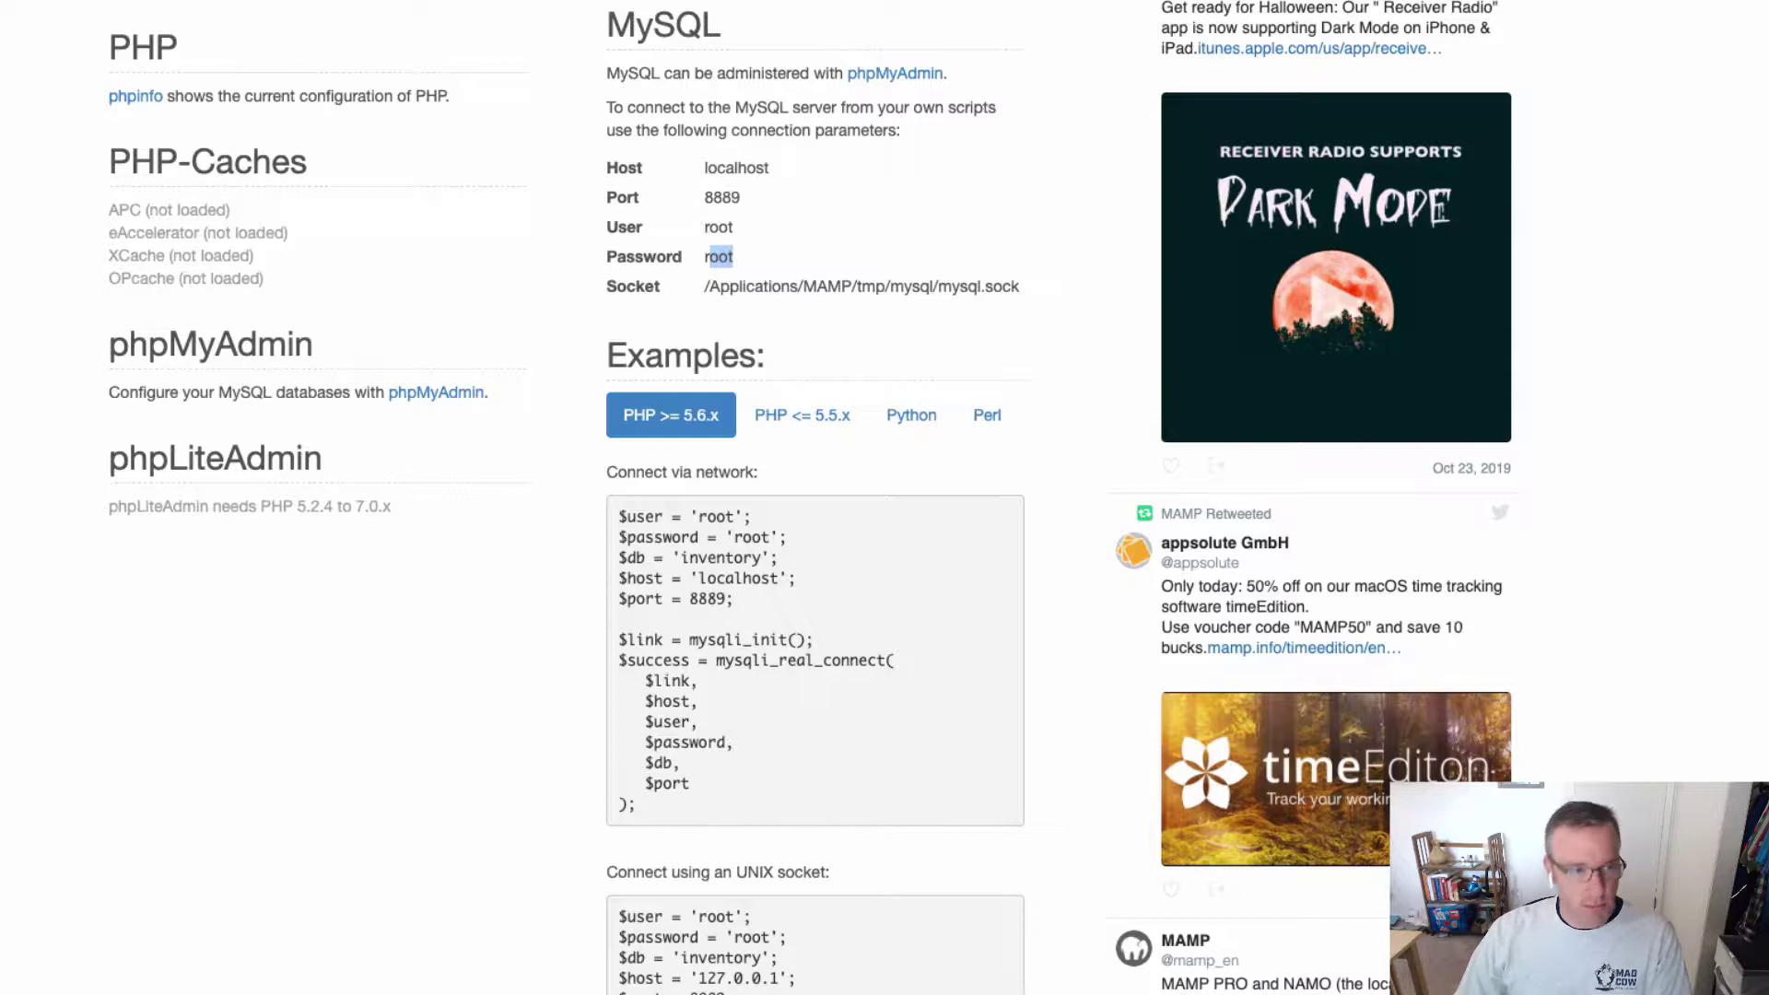
{"action": "key", "text": "super+Tab"}
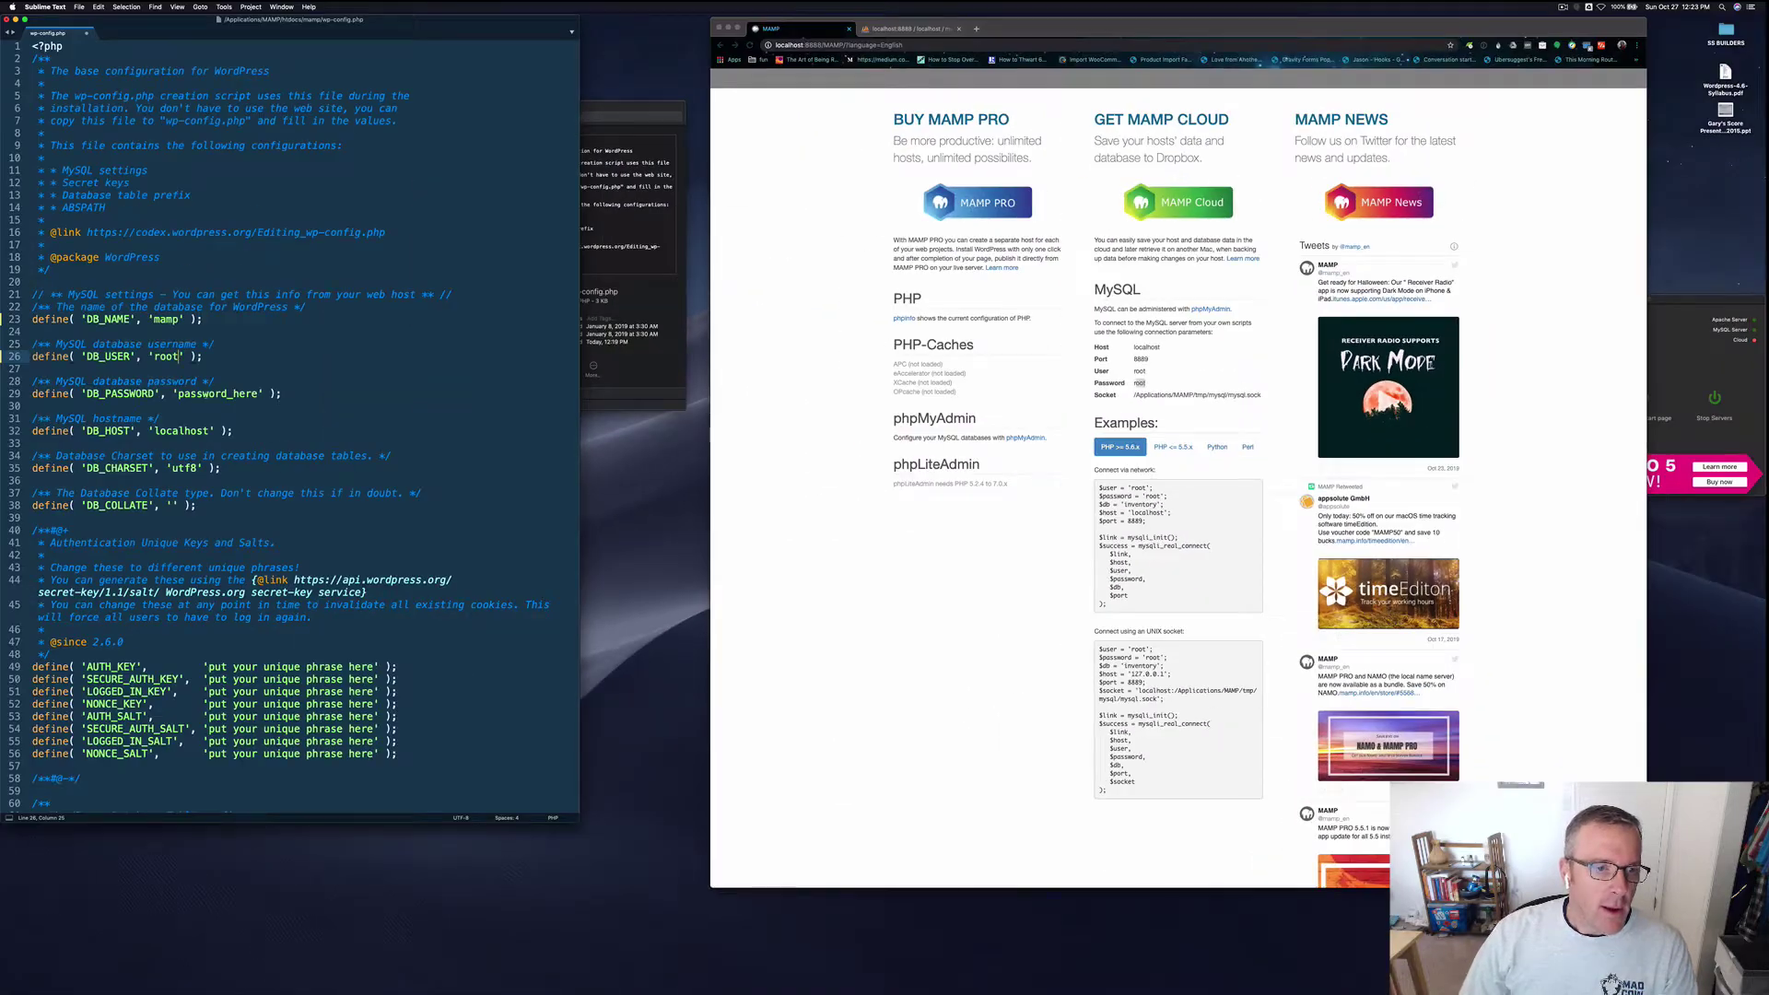
Step: Fill in the database password on line 29 of wp-config.php, then return to phpMyAdmin's mamp page
{"action": "double_click", "coordinate": [217, 393]}
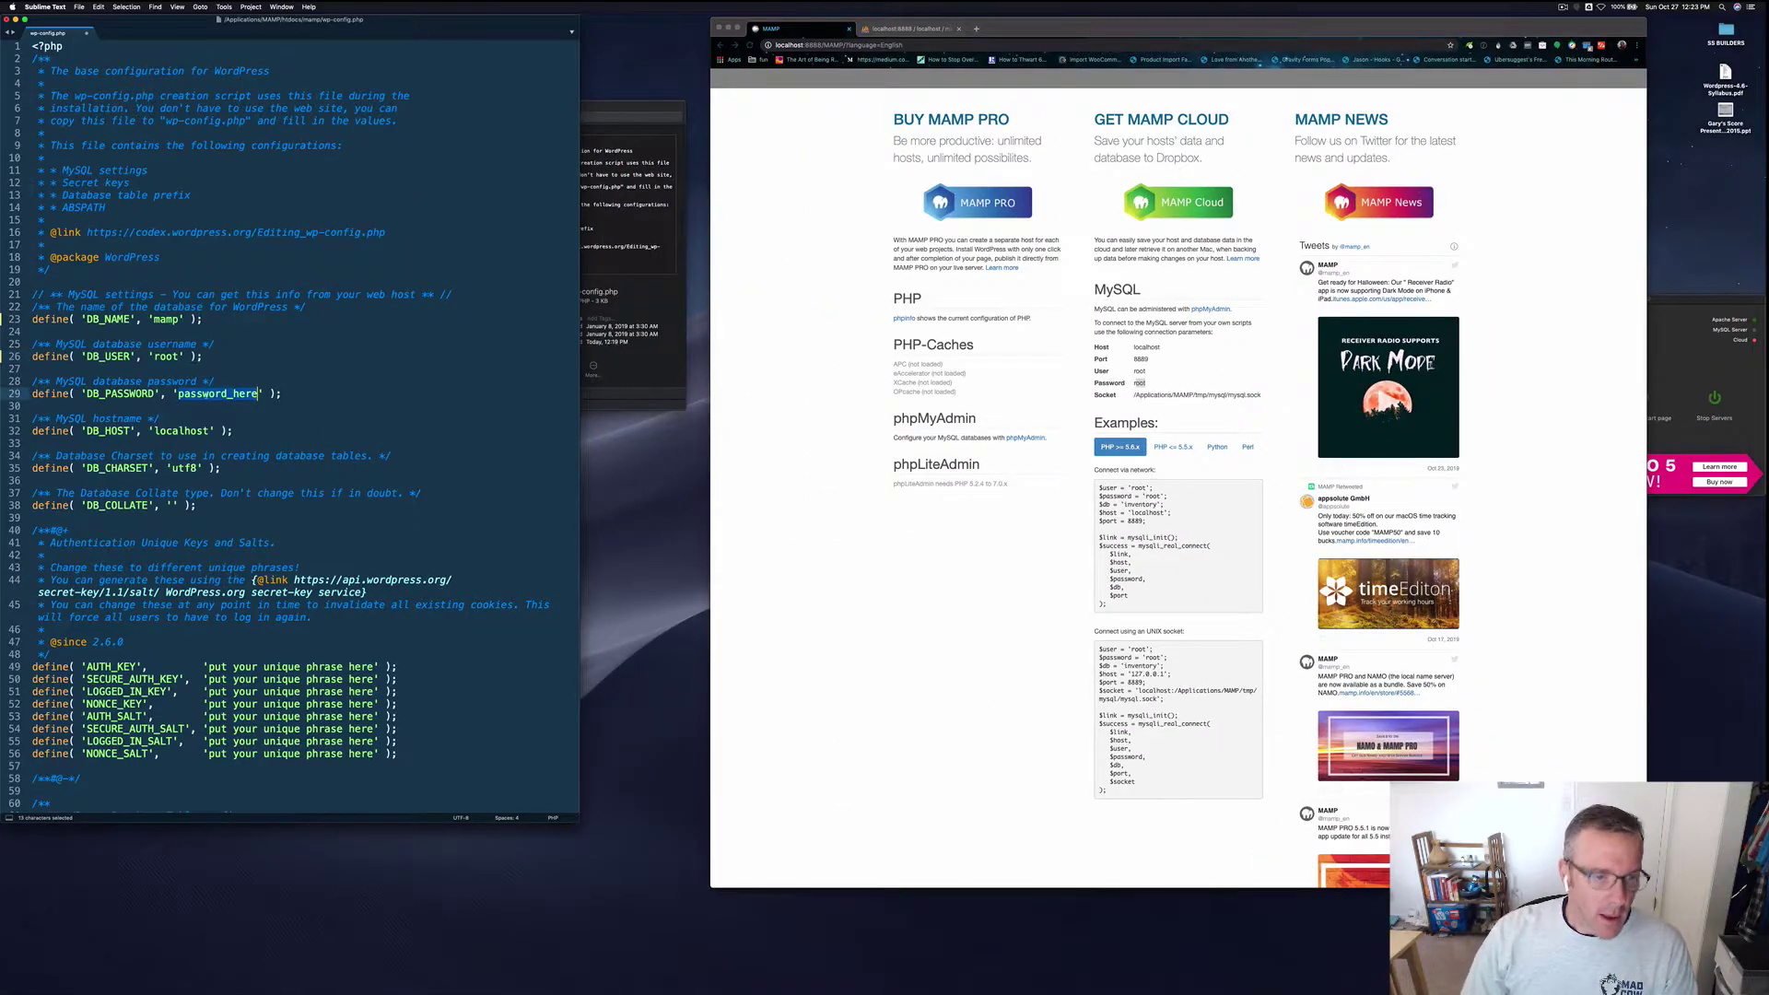
{"action": "type", "text": "root"}
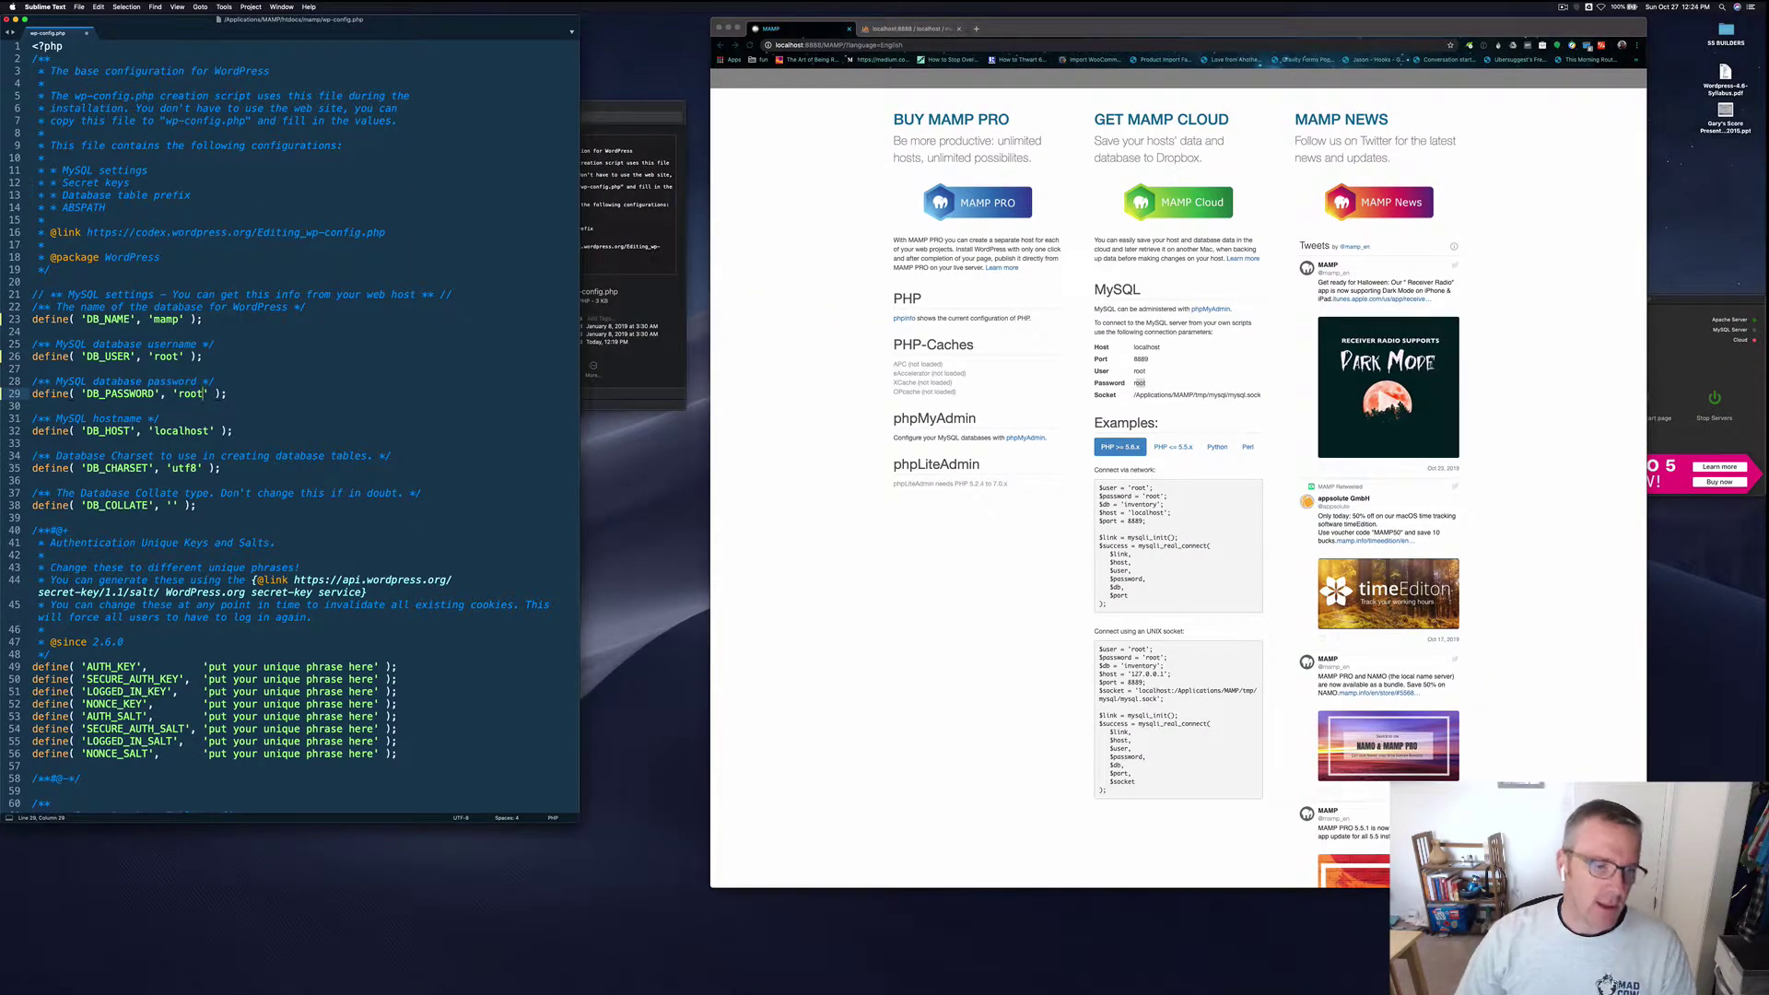
{"action": "left_click", "coordinate": [246, 432]}
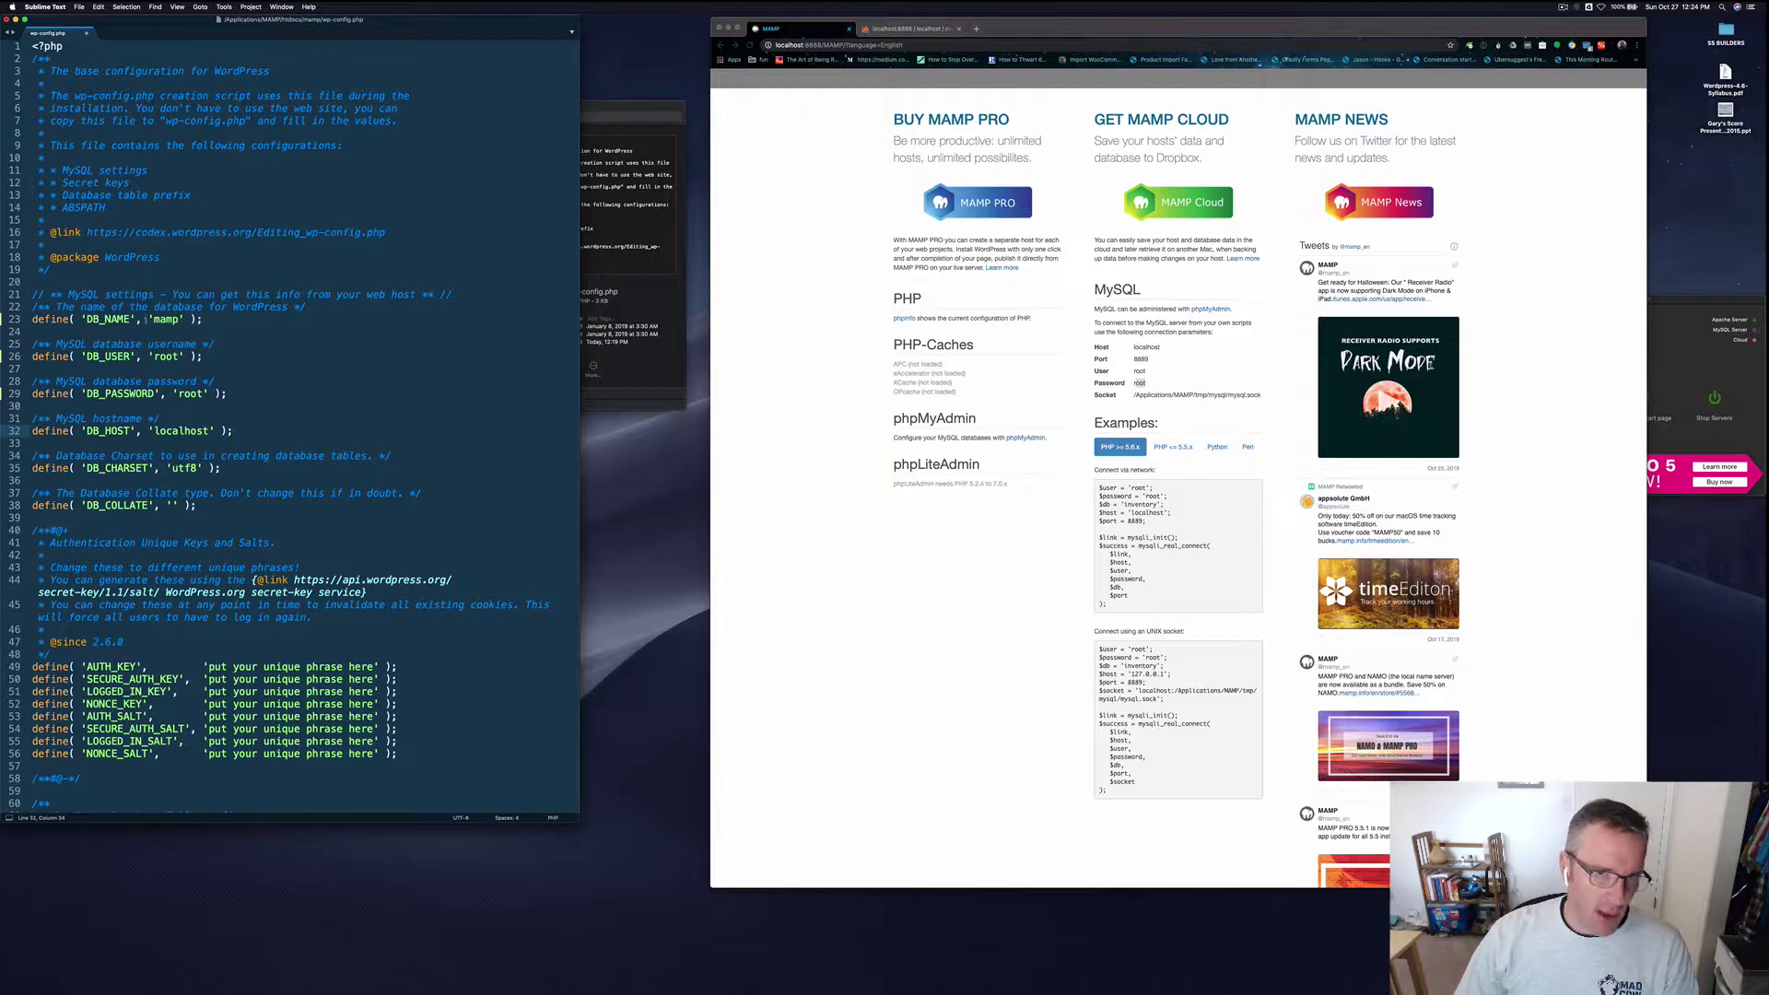
{"action": "left_click", "coordinate": [890, 29]}
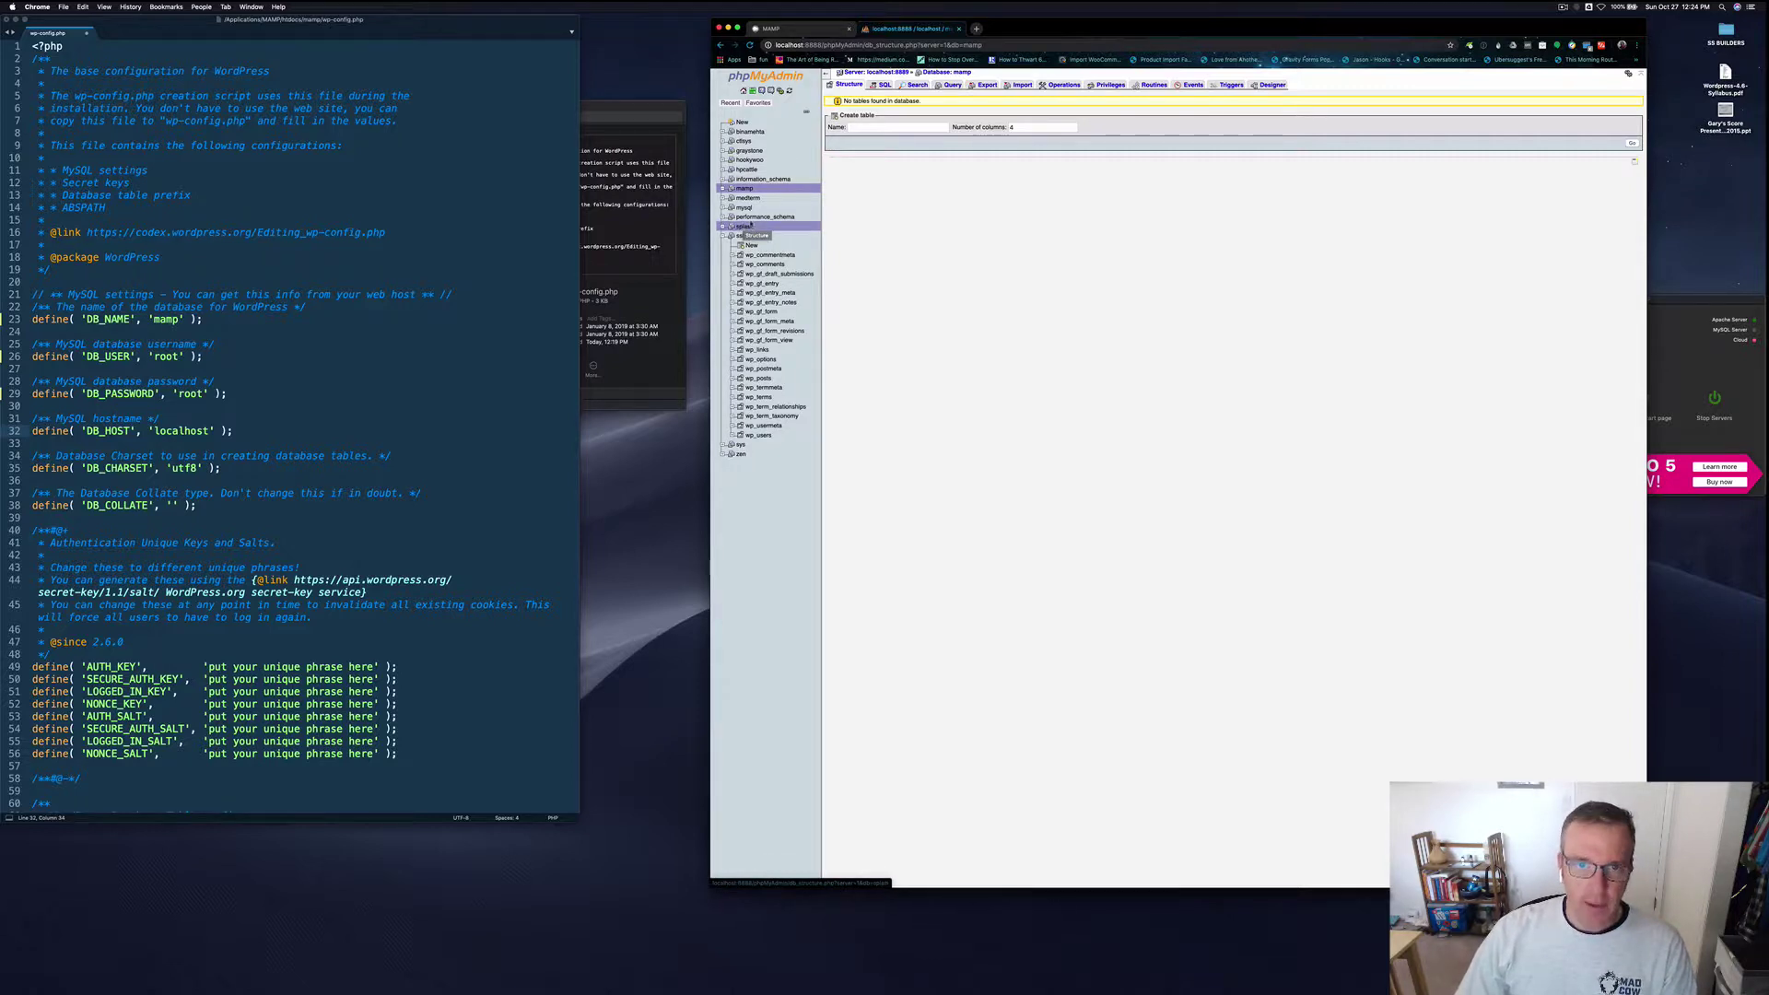
{"action": "left_click", "coordinate": [131, 355]}
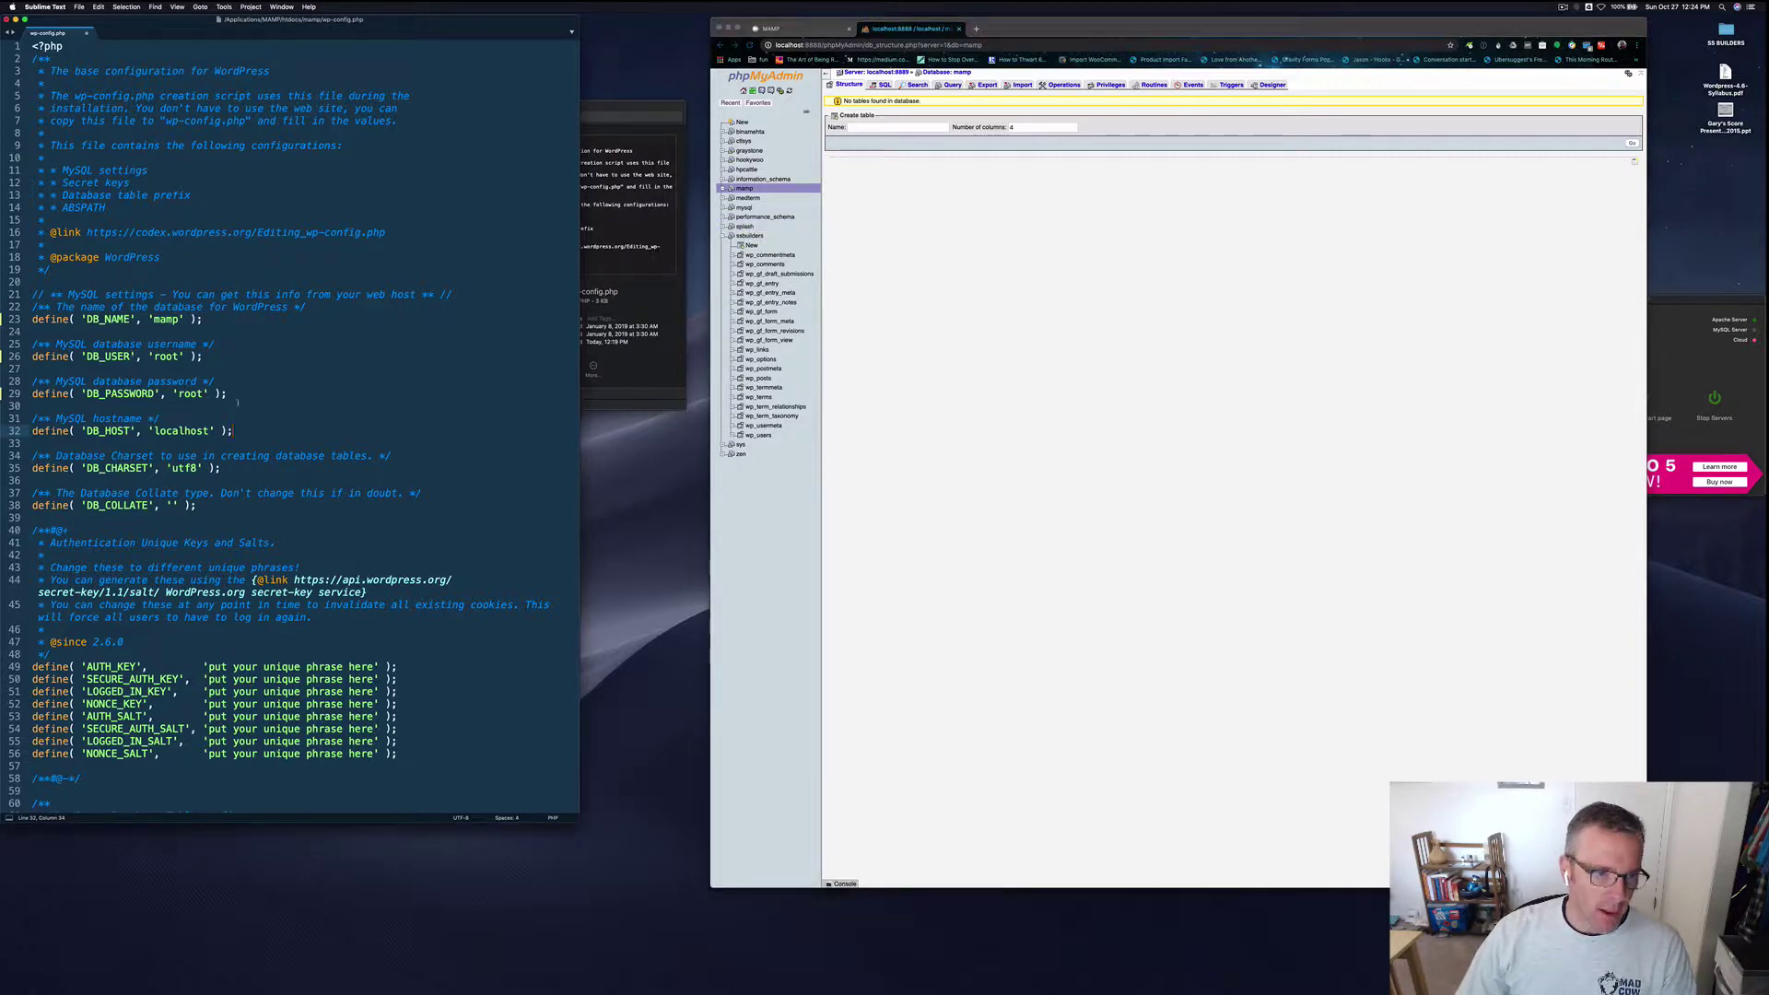
{"action": "left_click_drag", "start_coordinate": [238, 402], "coordinate": [32, 344]}
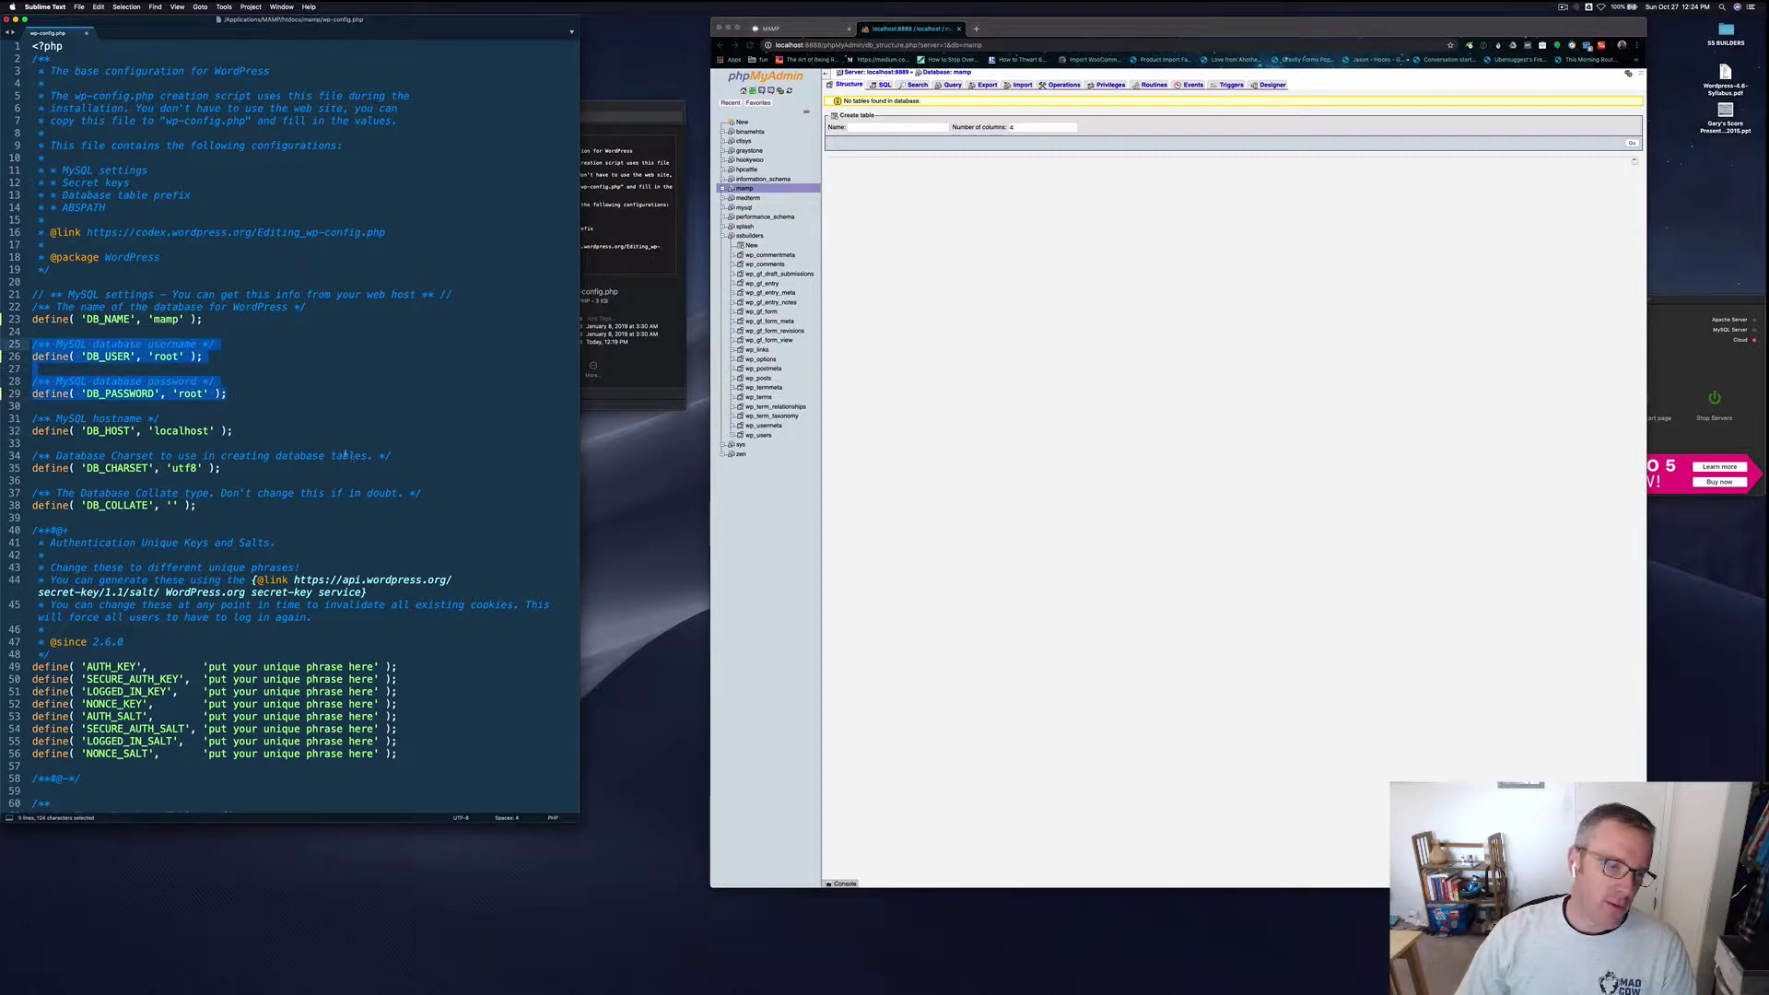
{"action": "left_click", "coordinate": [253, 433]}
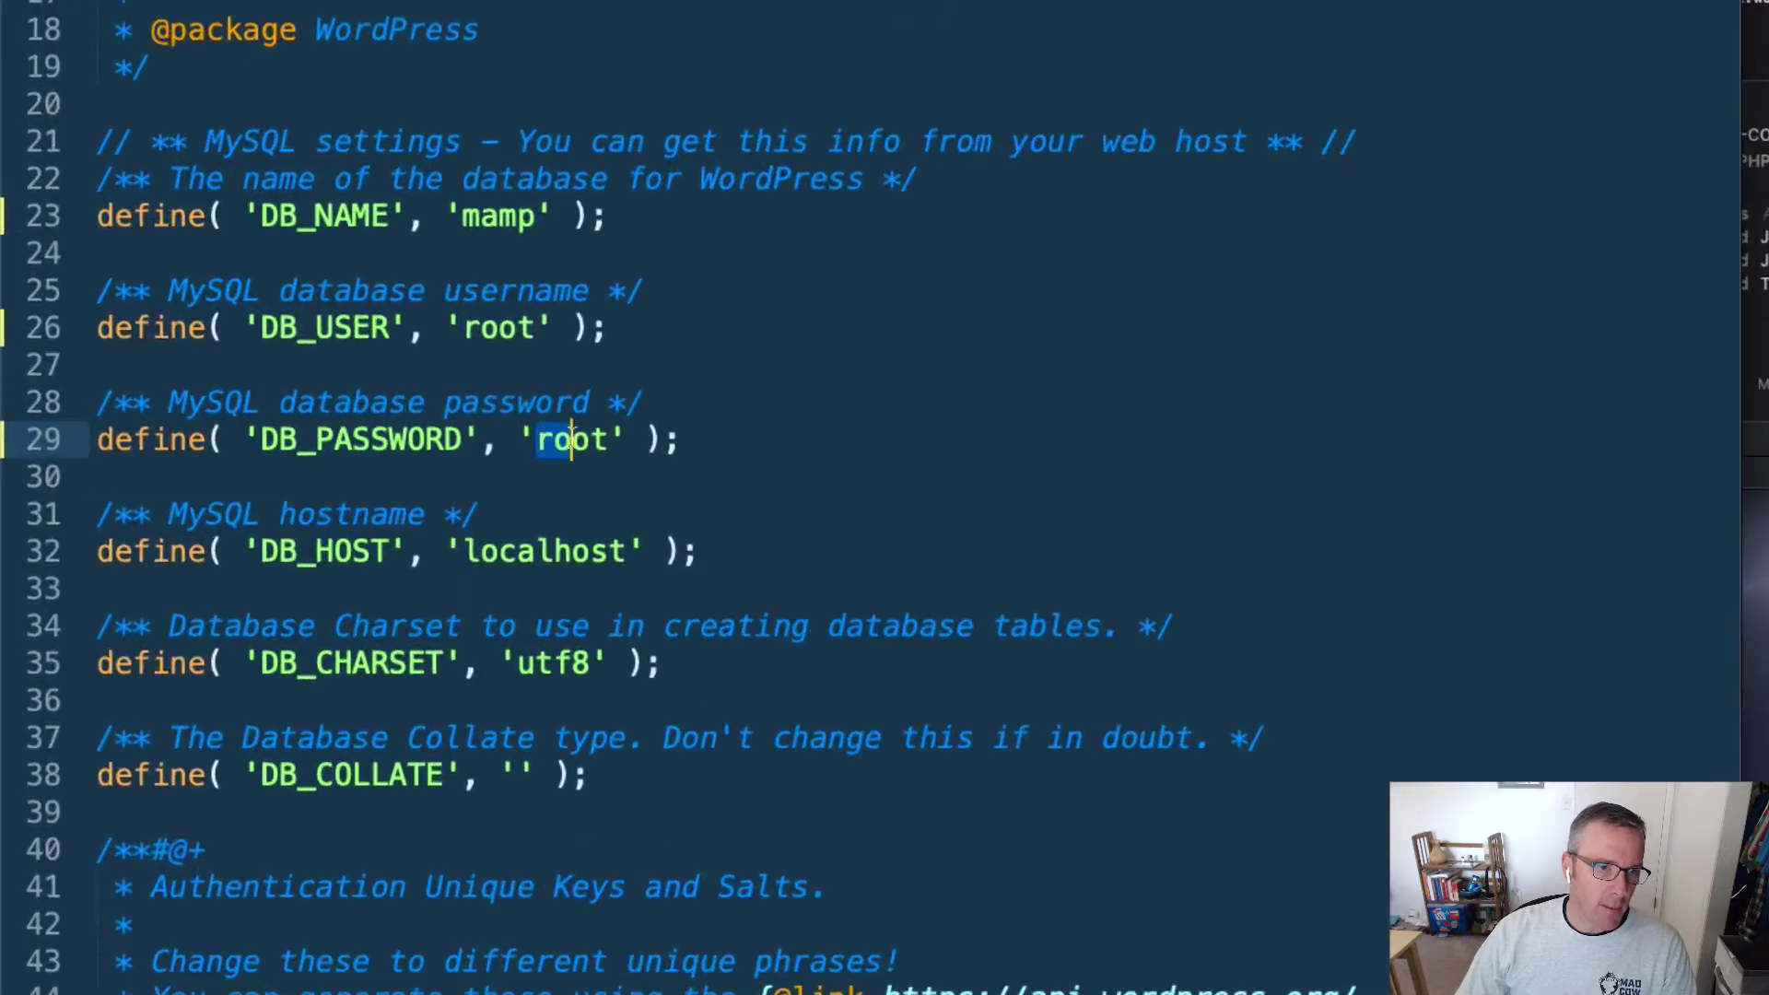
{"action": "double_click", "coordinate": [195, 392]}
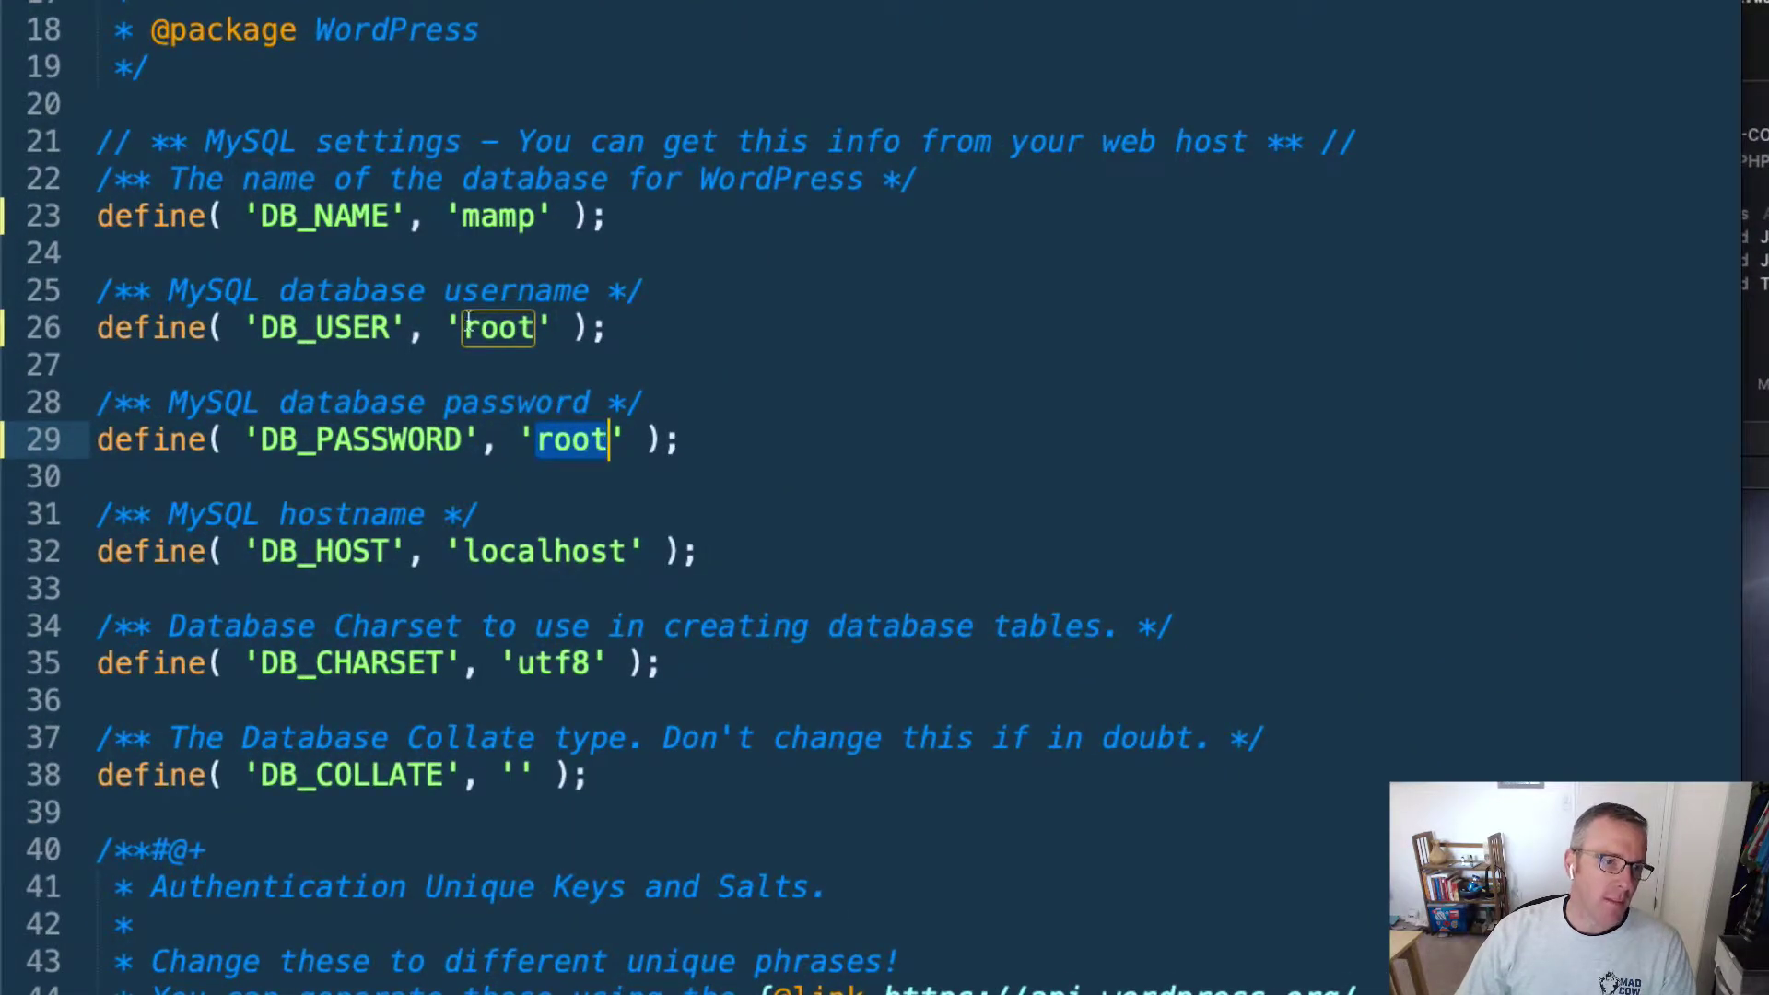
{"action": "left_click_drag", "start_coordinate": [462, 328], "coordinate": [537, 331]}
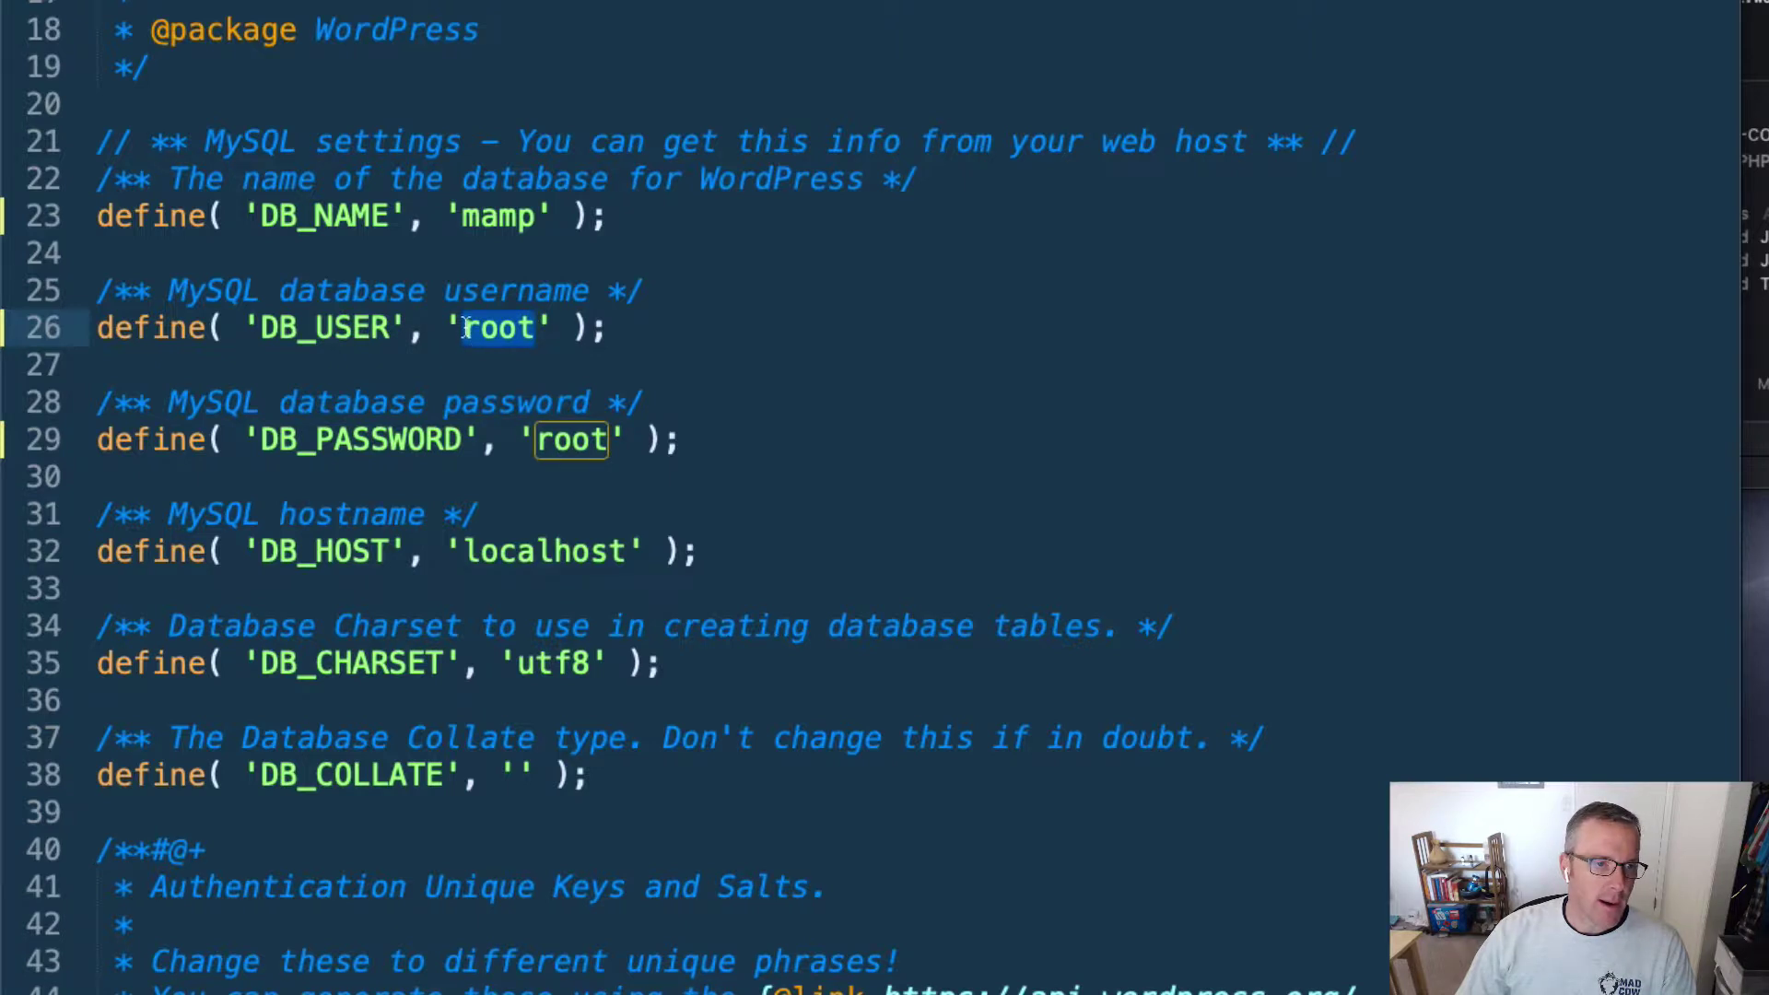
{"action": "left_click_drag", "start_coordinate": [461, 217], "coordinate": [536, 217]}
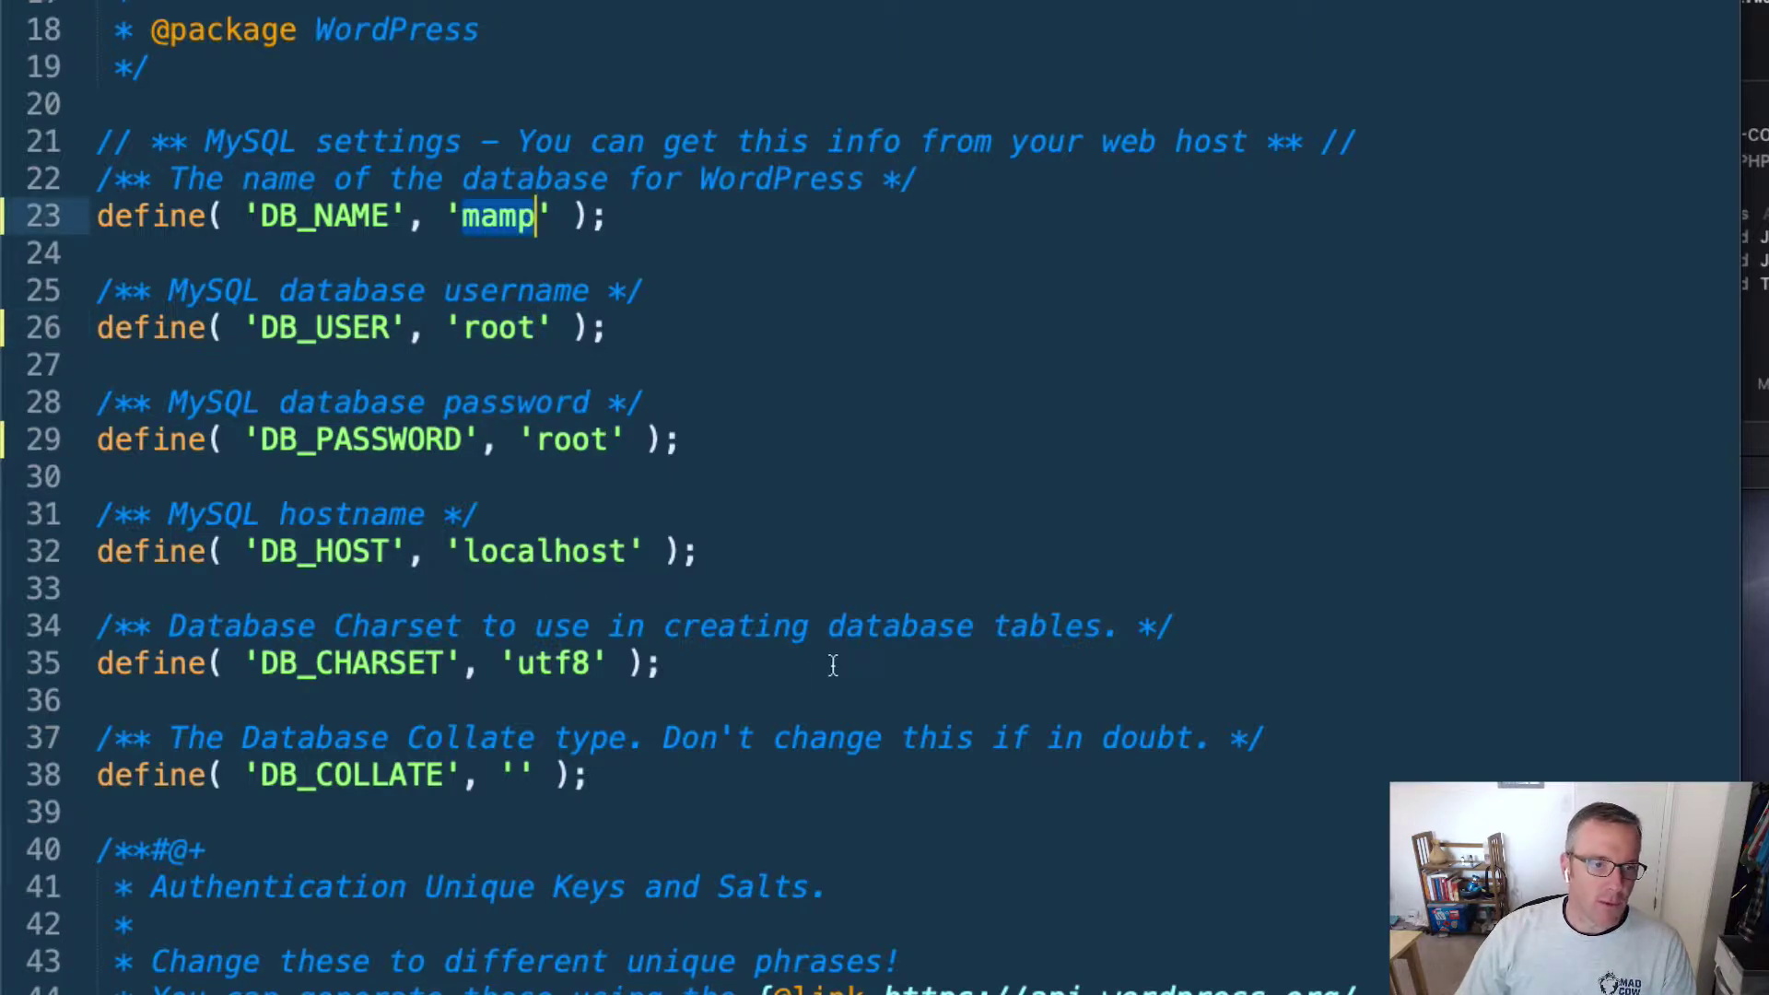
{"action": "key", "text": "super+z"}
{"action": "key", "text": "super+z"}
{"action": "key", "text": "super+z"}
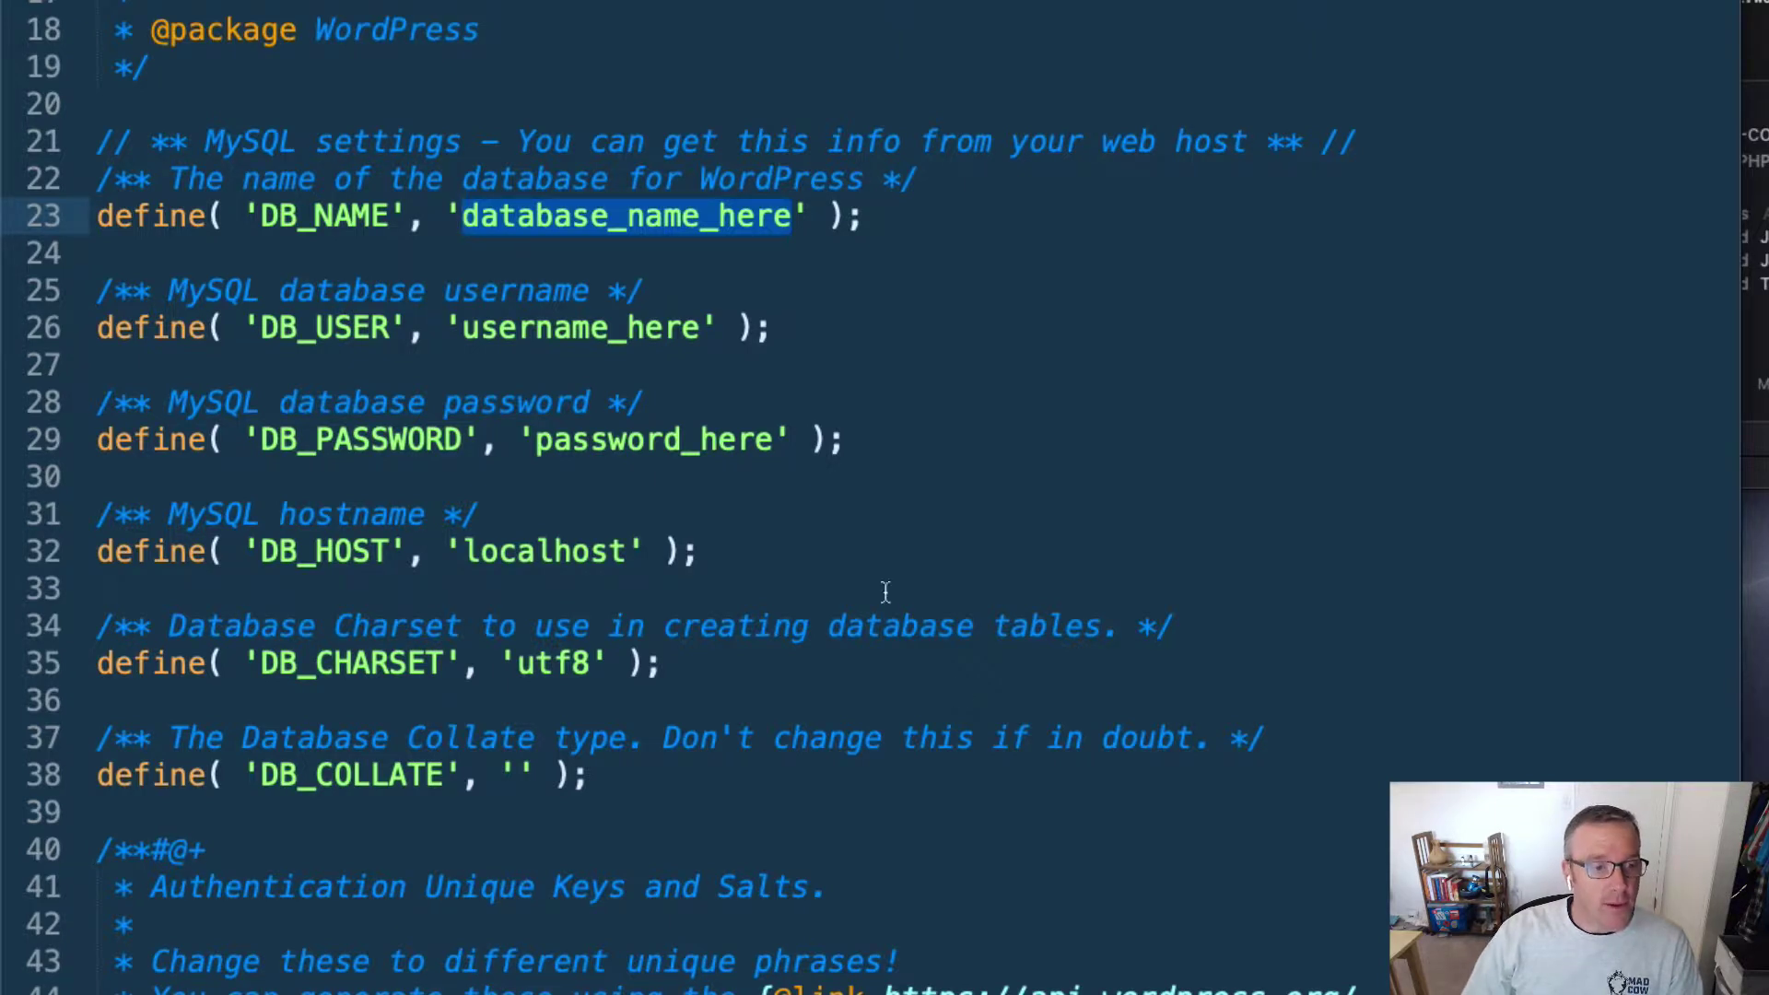
{"action": "left_click", "coordinate": [511, 215]}
{"action": "left_click_drag", "start_coordinate": [487, 219], "coordinate": [770, 216]}
{"action": "left_click_drag", "start_coordinate": [537, 330], "coordinate": [656, 334]}
{"action": "left_click_drag", "start_coordinate": [612, 443], "coordinate": [687, 444]}
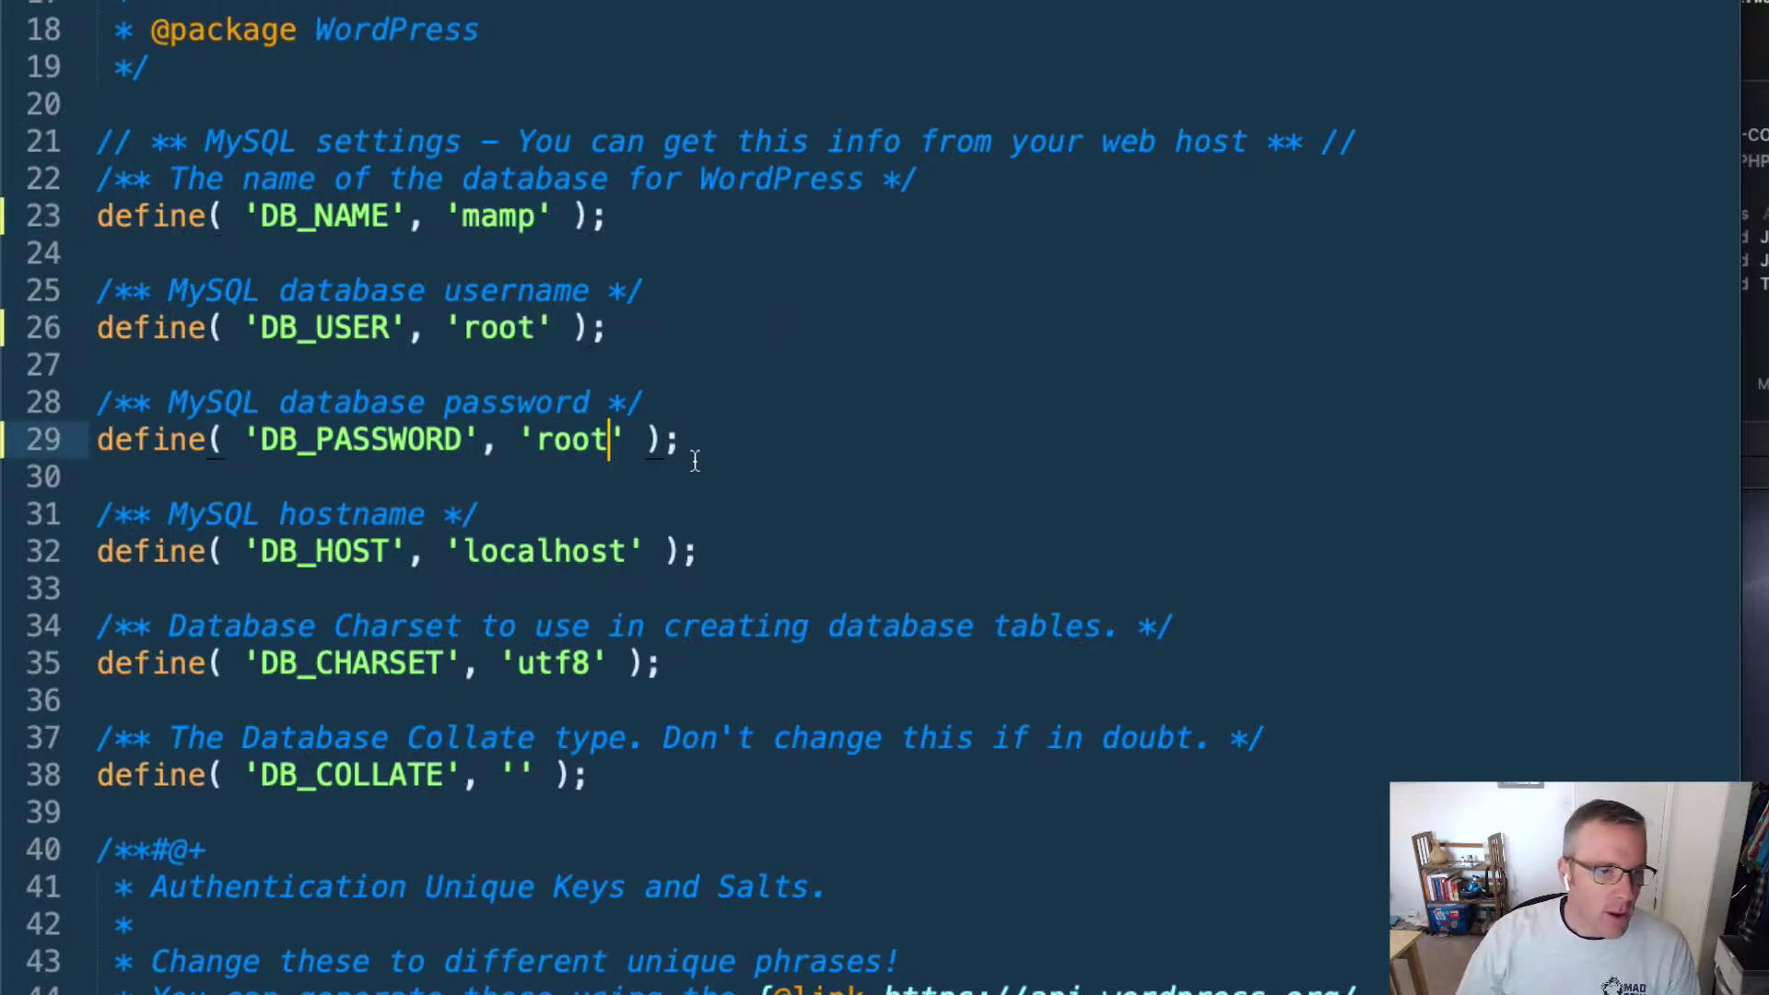
{"action": "key", "text": "Right"}
{"action": "key", "text": "Right"}
{"action": "key", "text": "Right"}
{"action": "left_click_drag", "start_coordinate": [680, 441], "coordinate": [97, 215]}
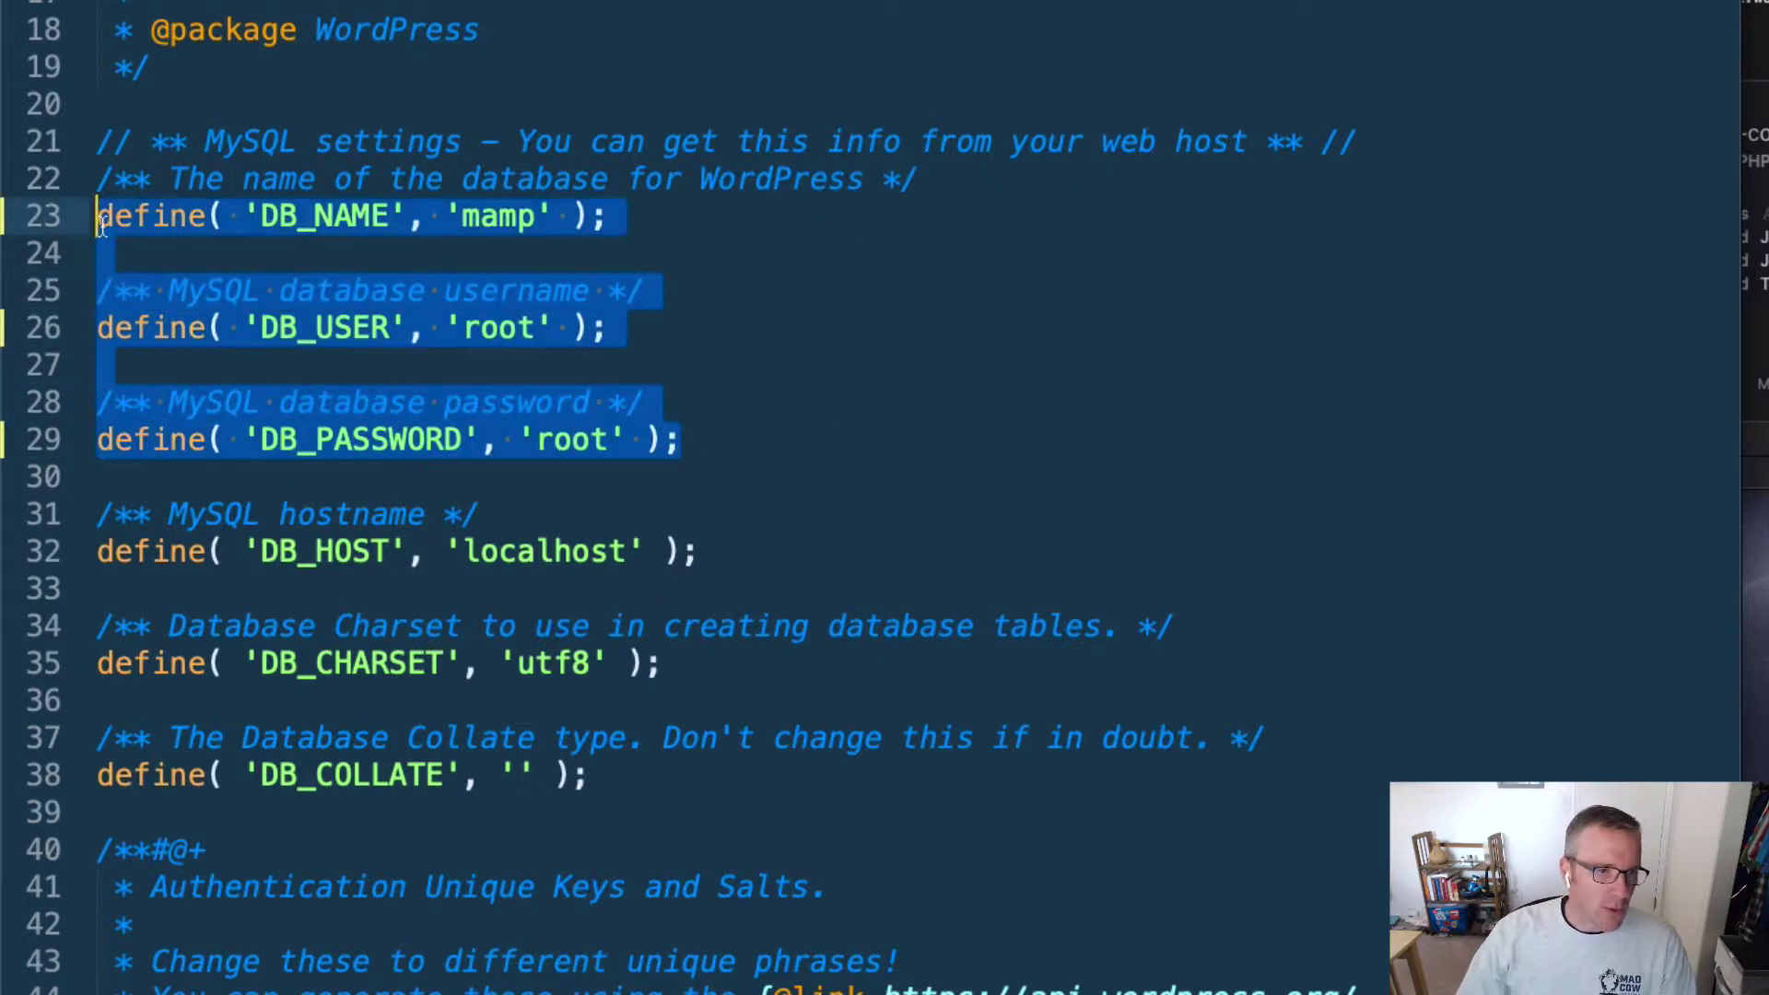
{"action": "left_click", "coordinate": [900, 509]}
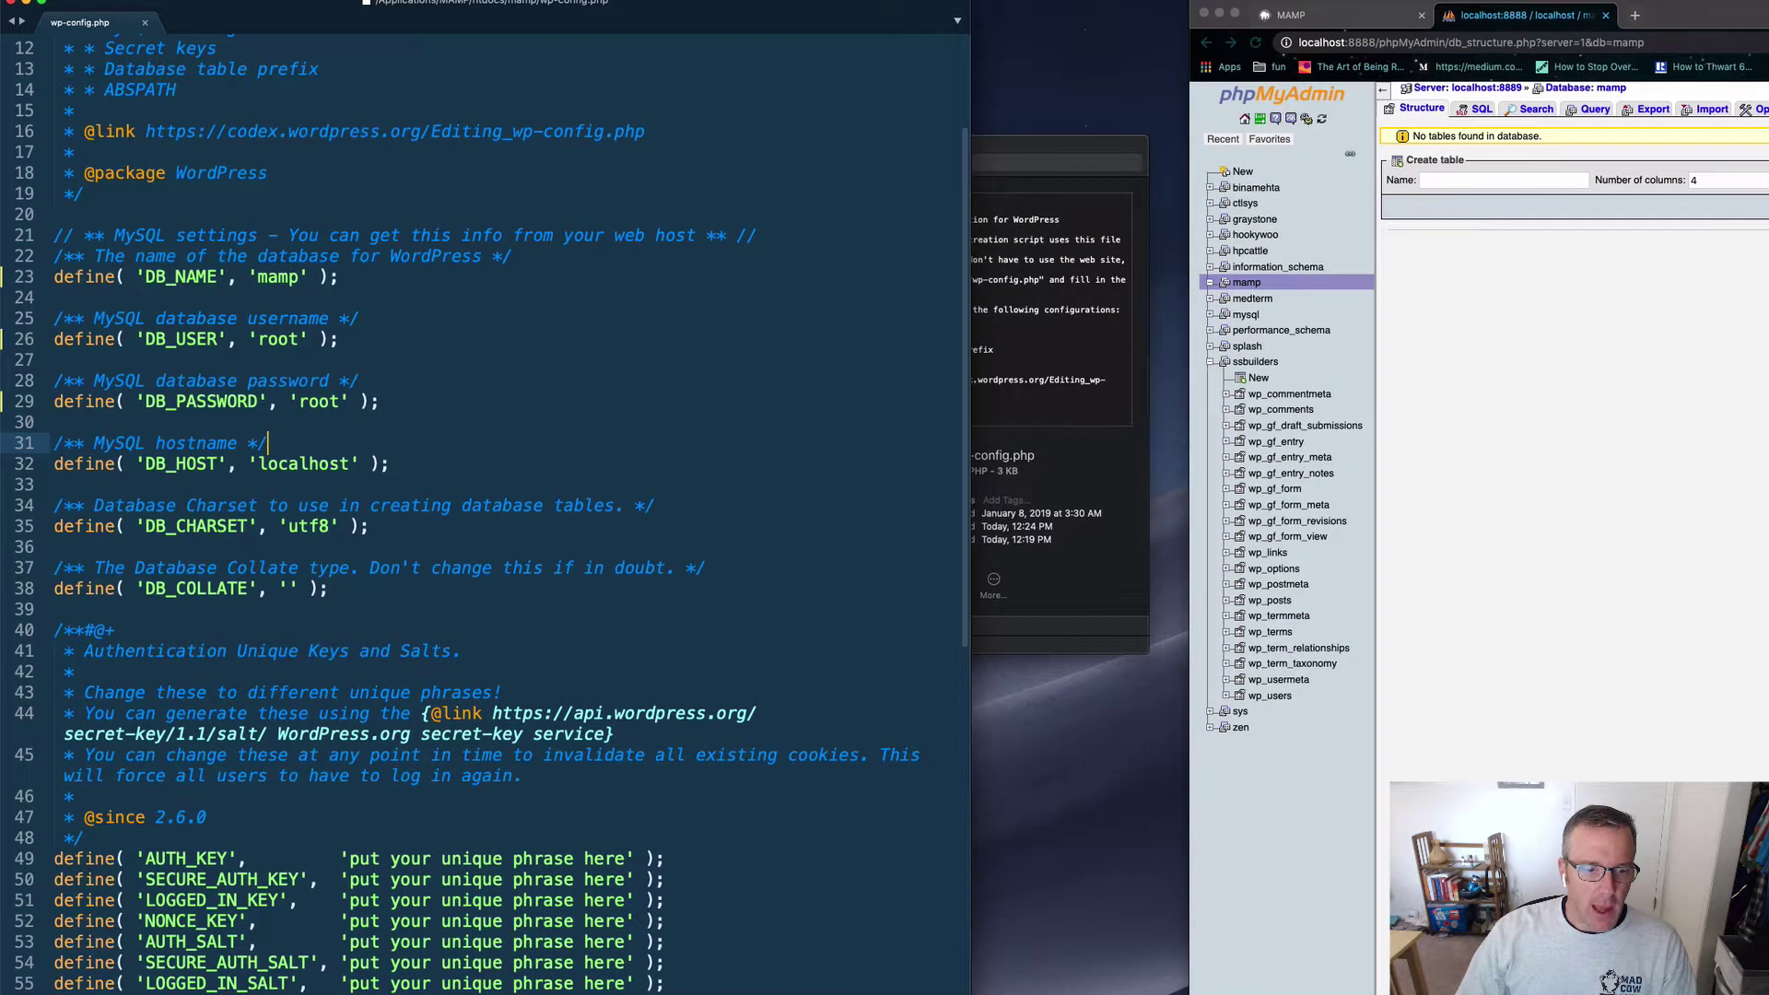
Step: Widen the Sublime Text window and select the api.wordpress.org secret-key URL on line 44
{"action": "left_click_drag", "start_coordinate": [972, 553], "coordinate": [1164, 555]}
{"action": "scroll", "coordinate": [445, 838], "scroll_direction": "down", "scroll_amount": 5}
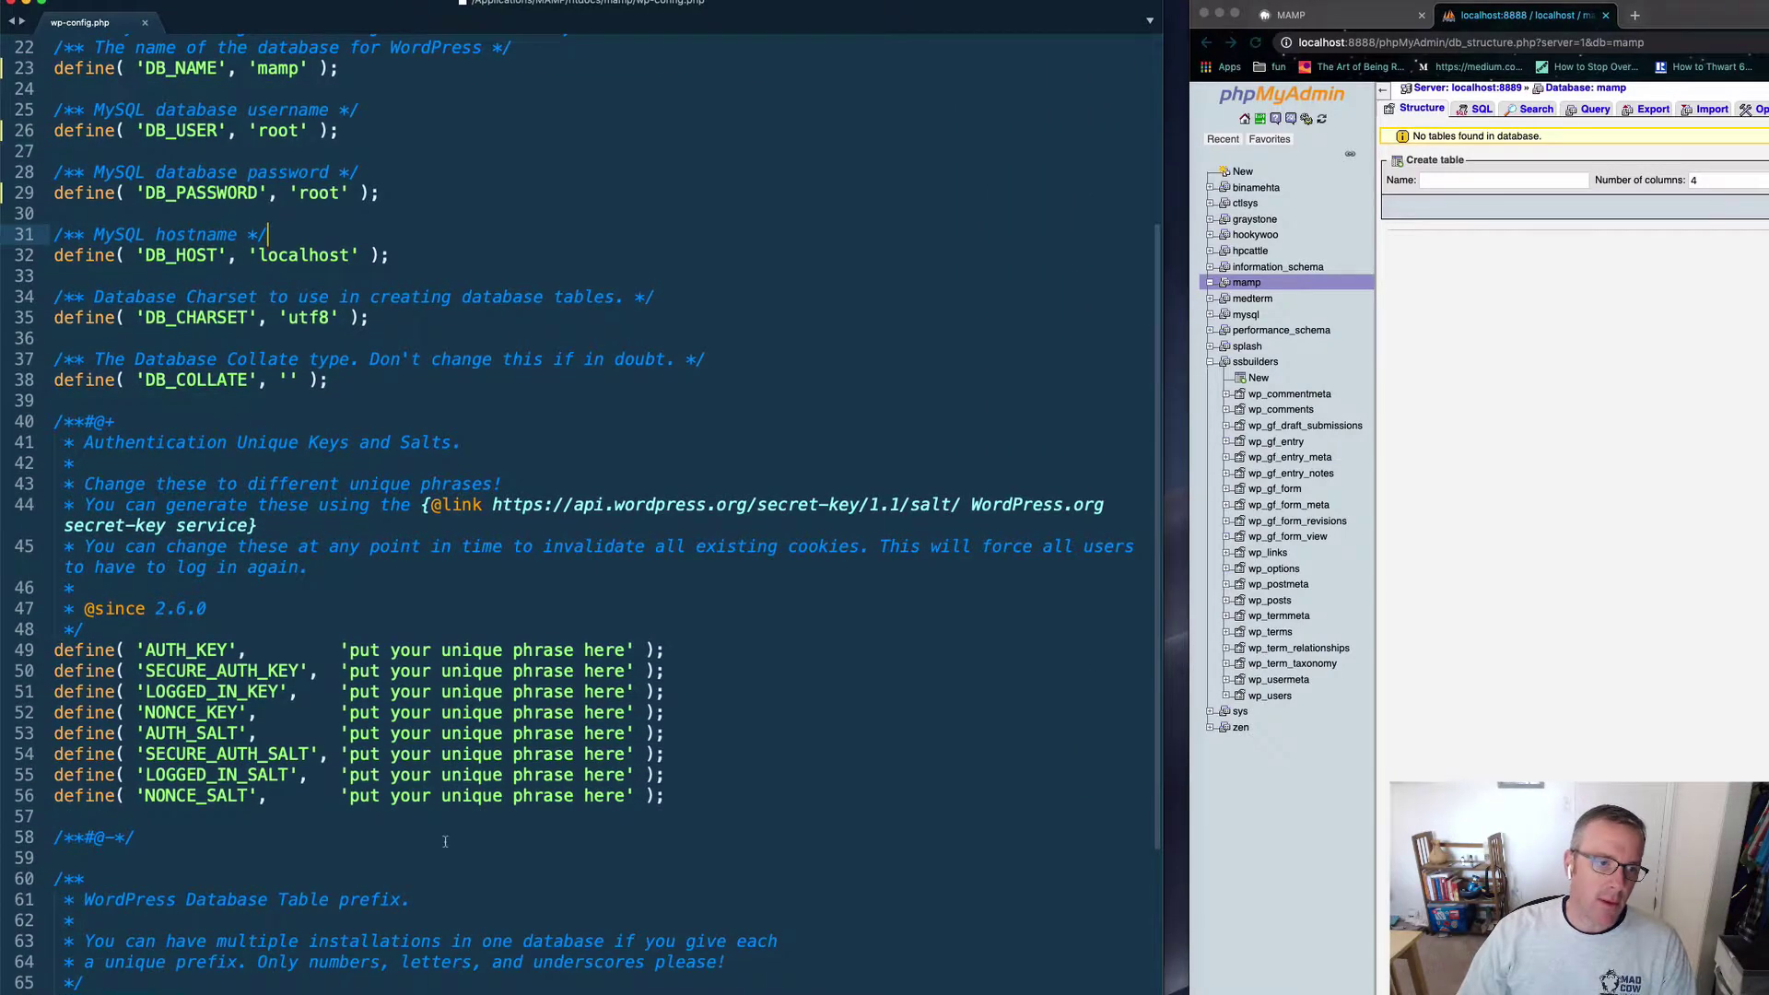
{"action": "left_click_drag", "start_coordinate": [683, 804], "coordinate": [54, 650]}
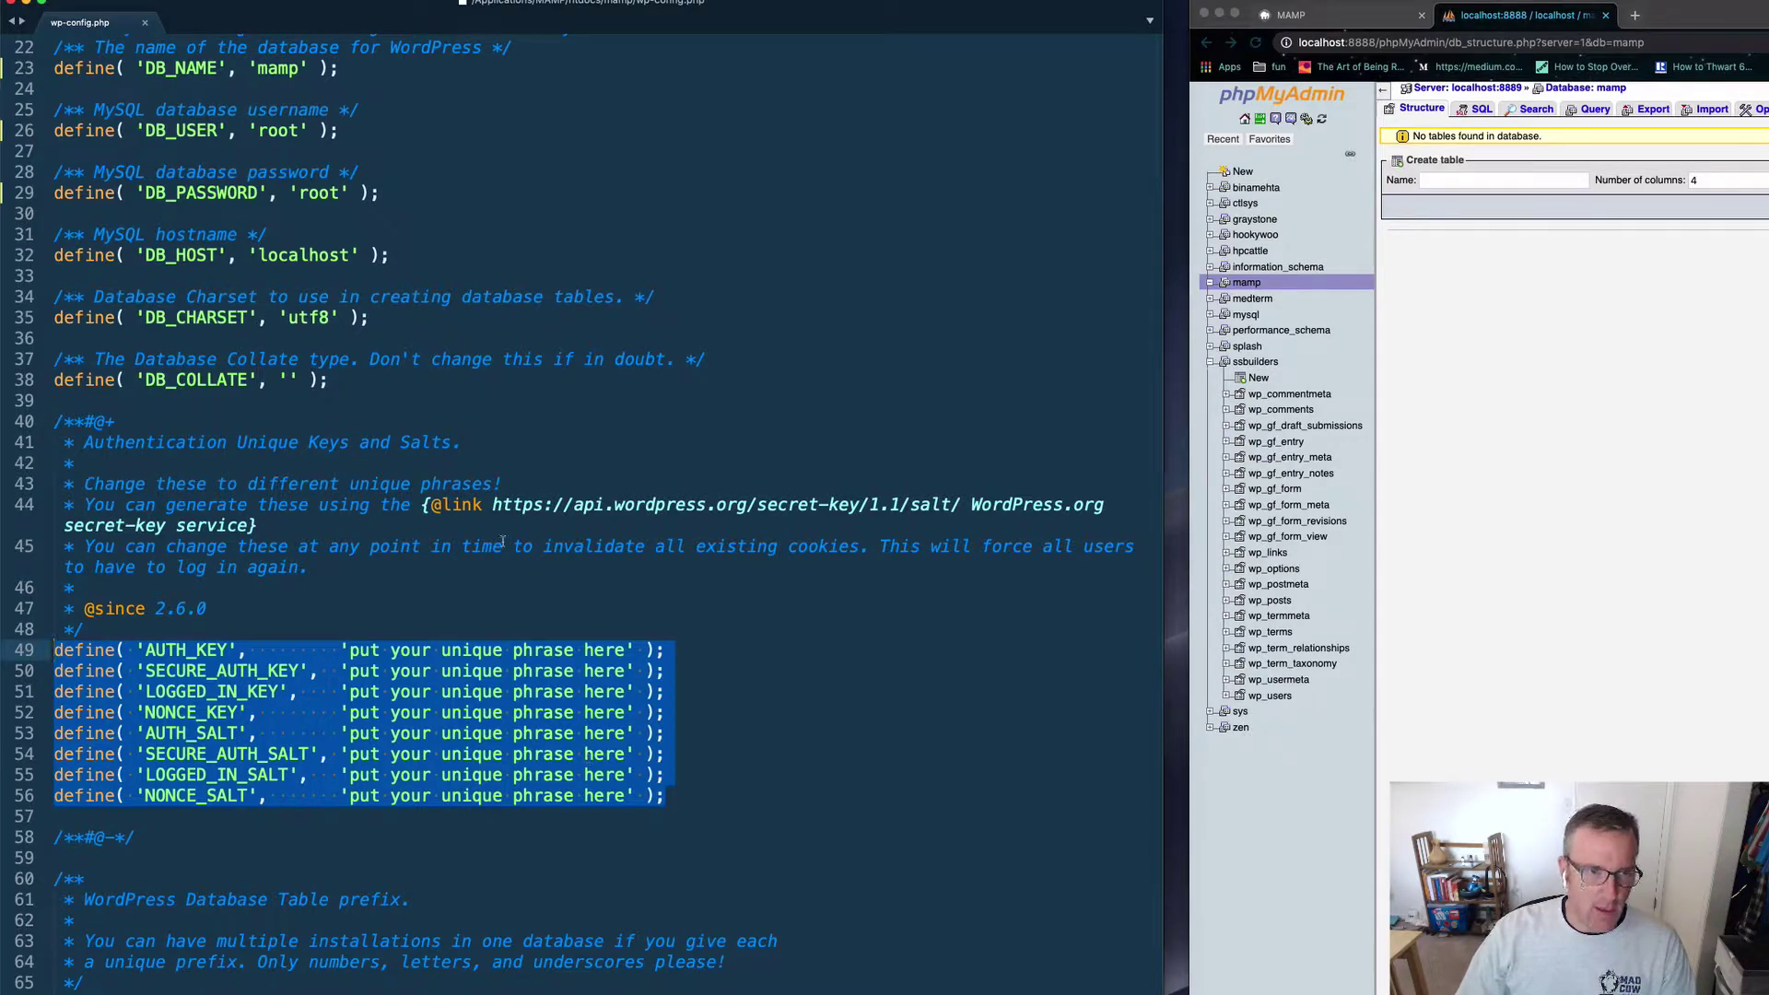
{"action": "left_click_drag", "start_coordinate": [493, 504], "coordinate": [960, 504]}
{"action": "key", "text": "super+c"}
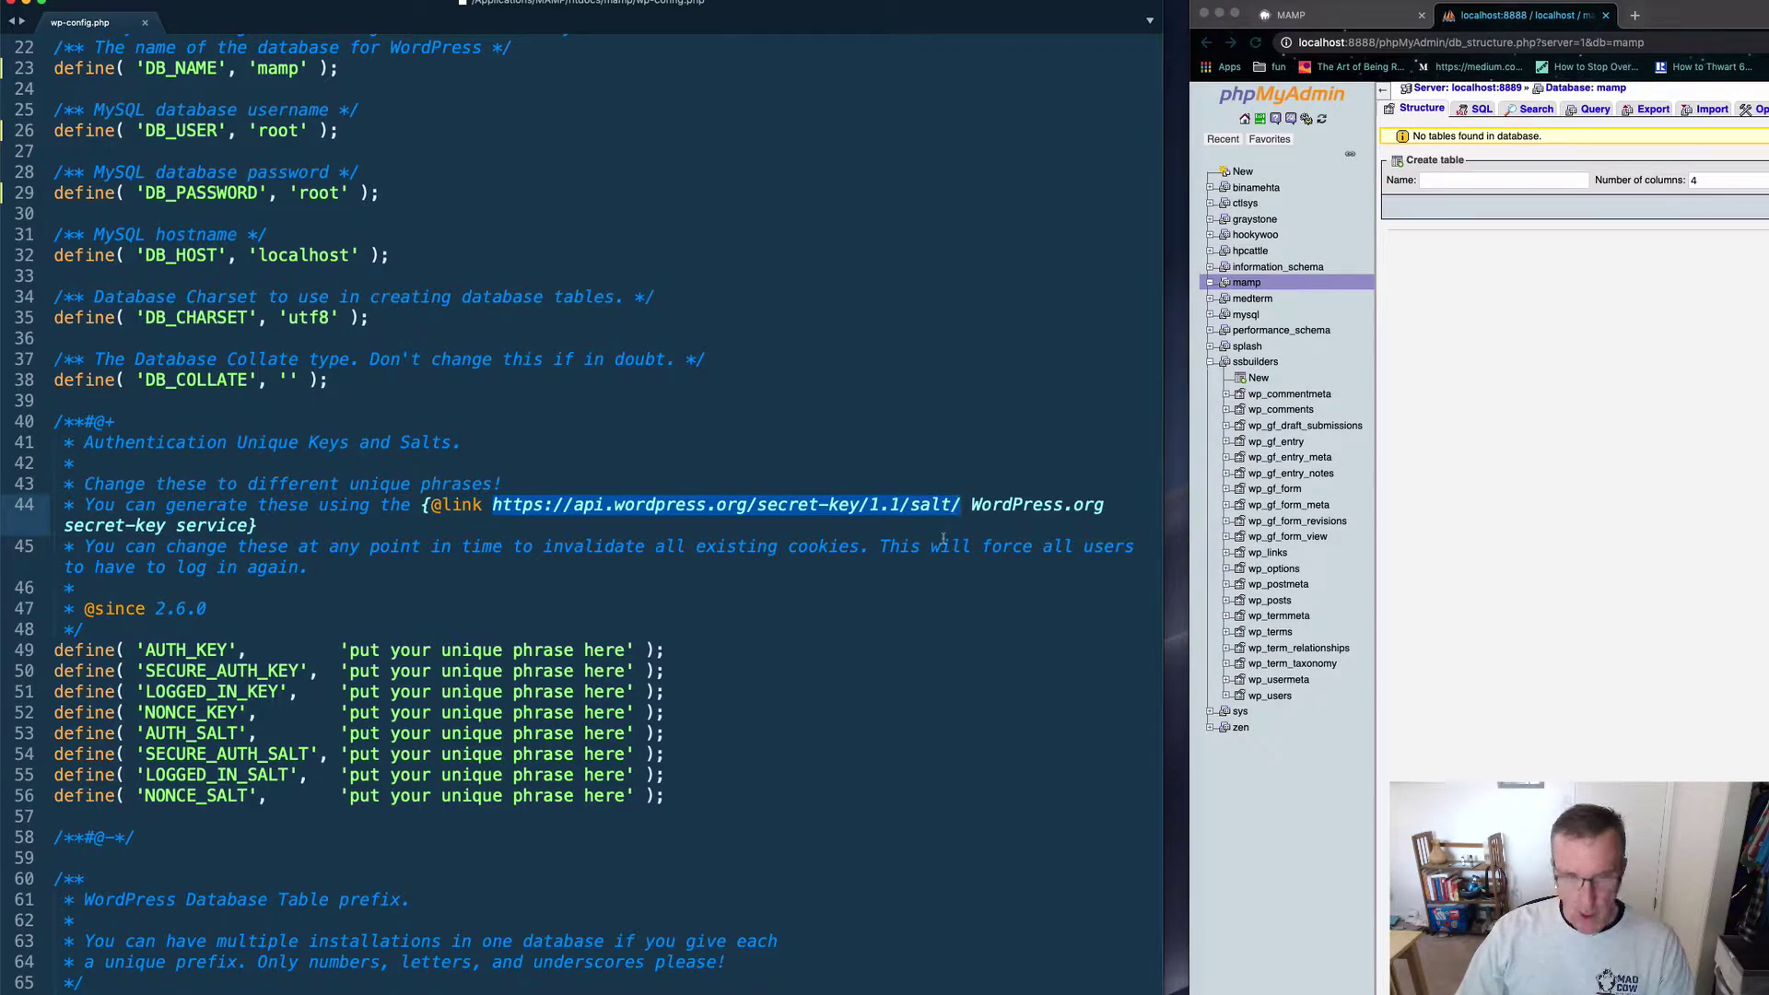
Step: Load the secret-key URL in a new tab, regenerate it twice, and select the eight define lines
{"action": "left_click", "coordinate": [1638, 17]}
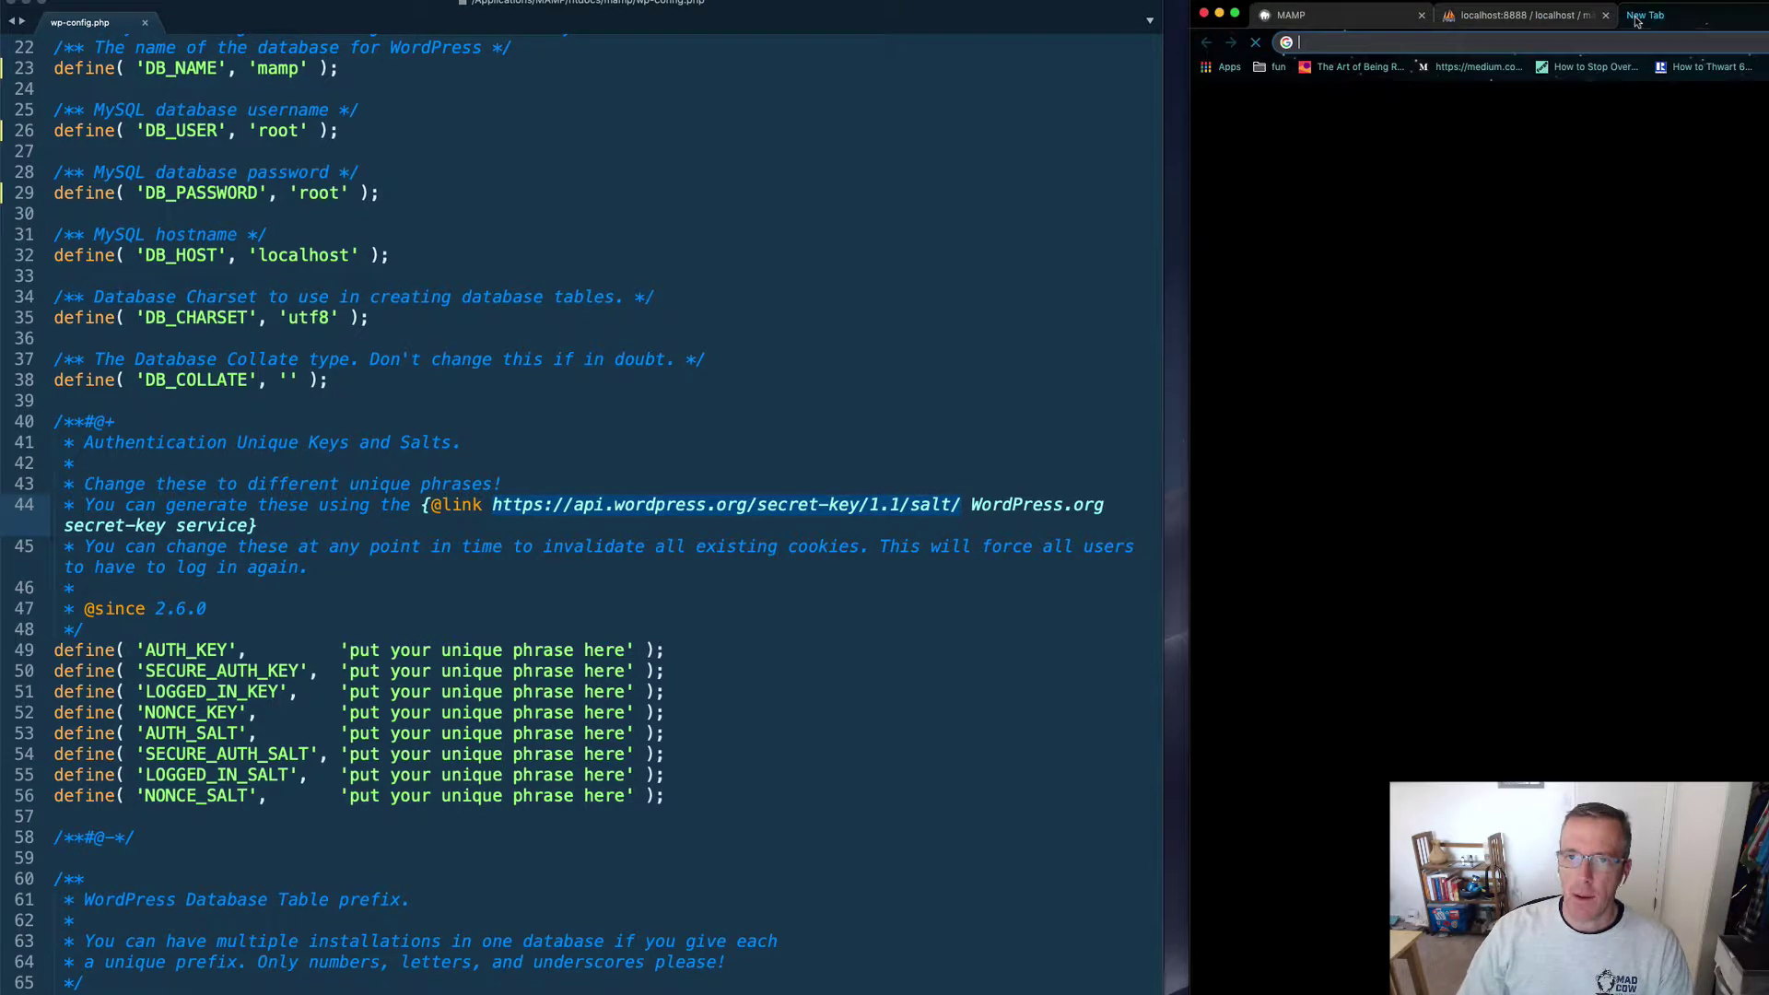
{"action": "key", "text": "super+v"}
{"action": "key", "text": "Return"}
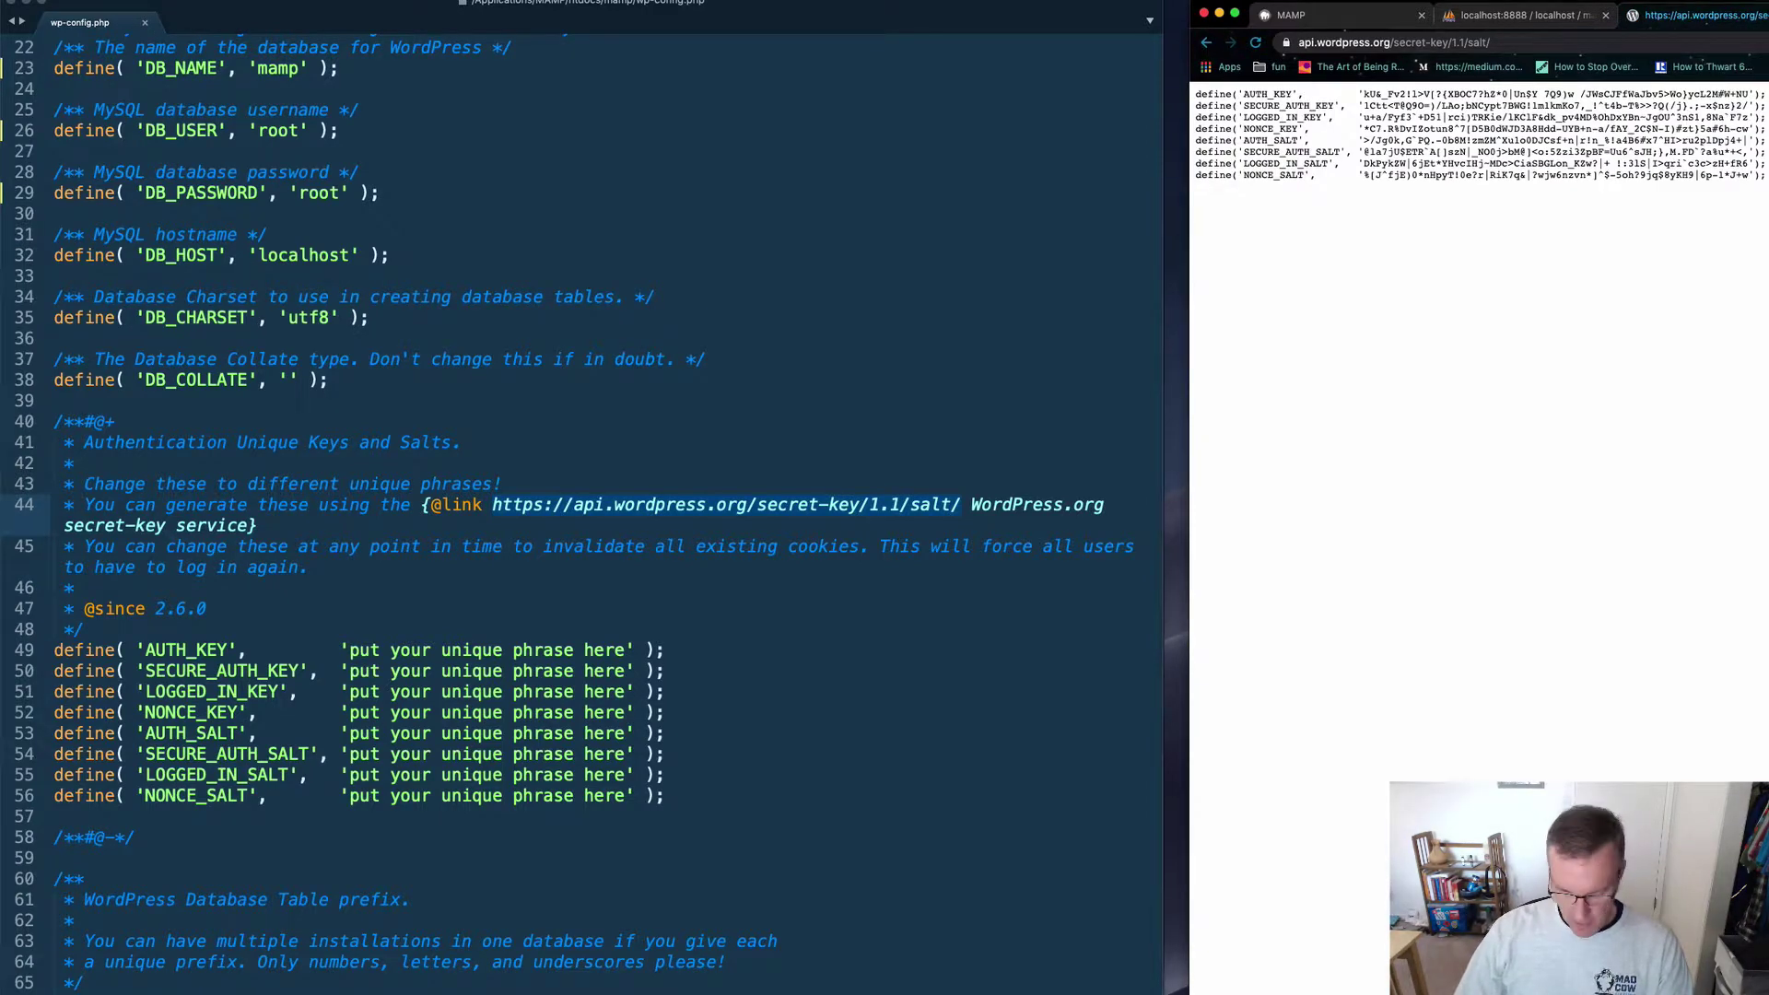
{"action": "key", "text": "super+r"}
{"action": "key", "text": "super+r"}
{"action": "key", "text": "super+r"}
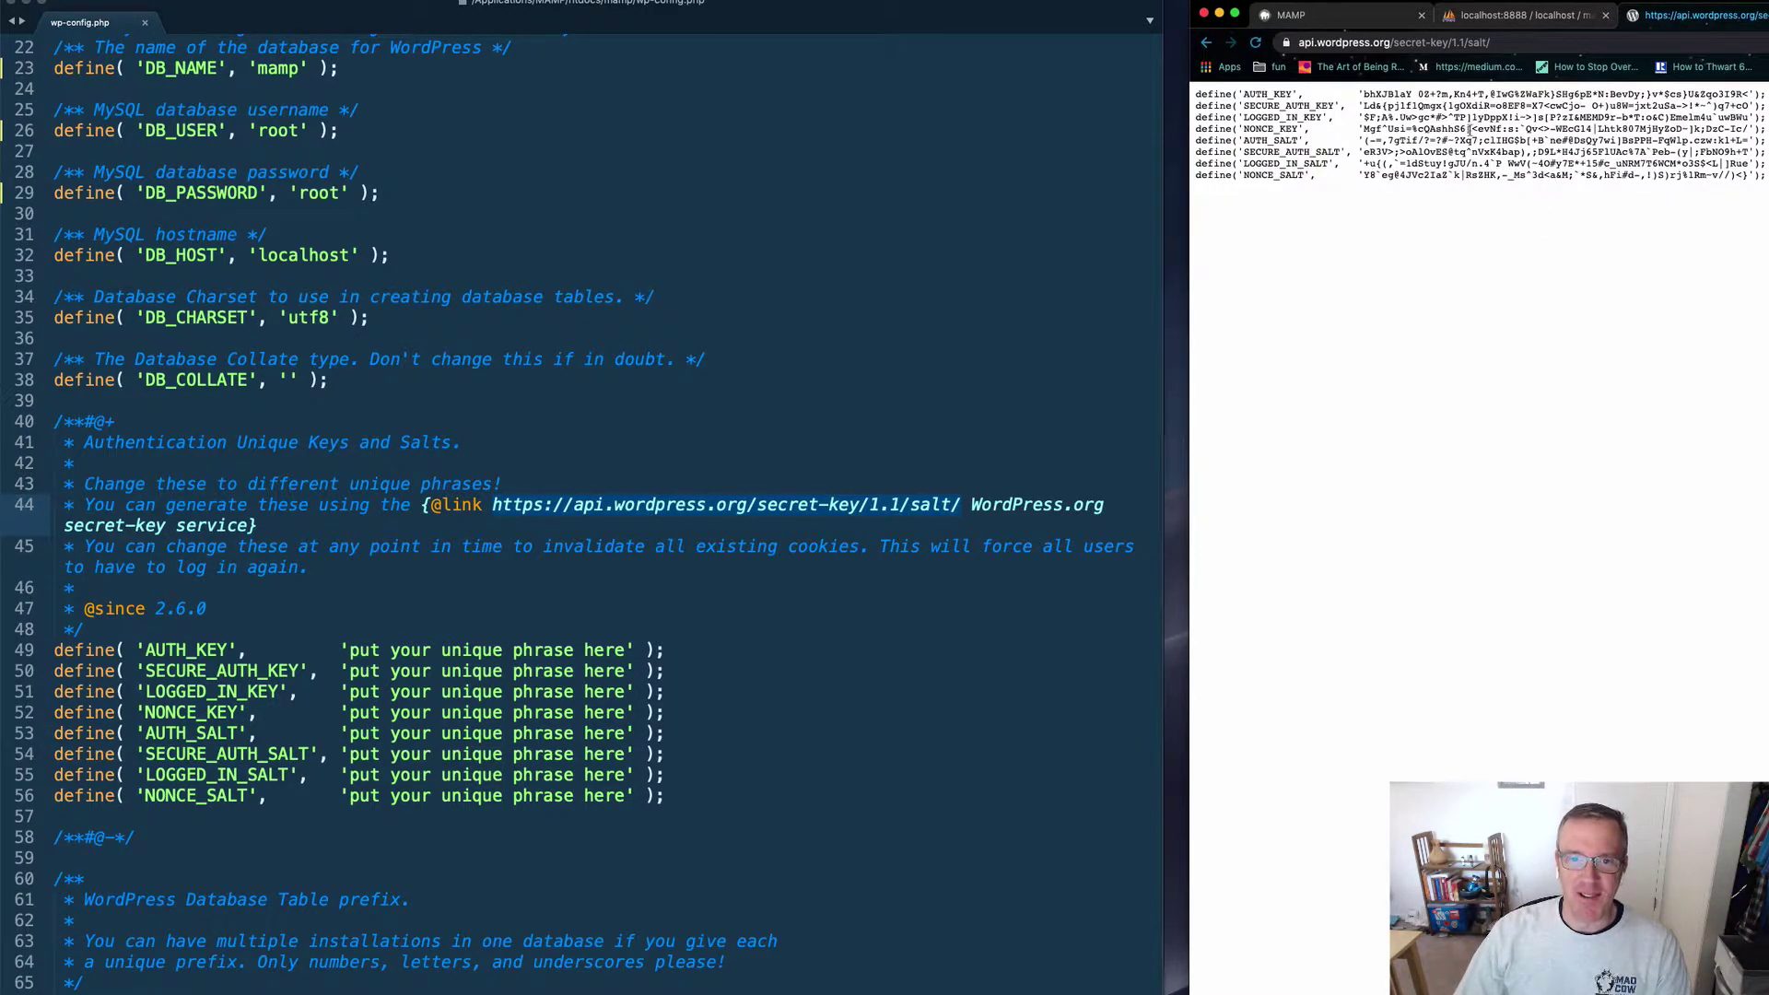
{"action": "key", "text": "super+r"}
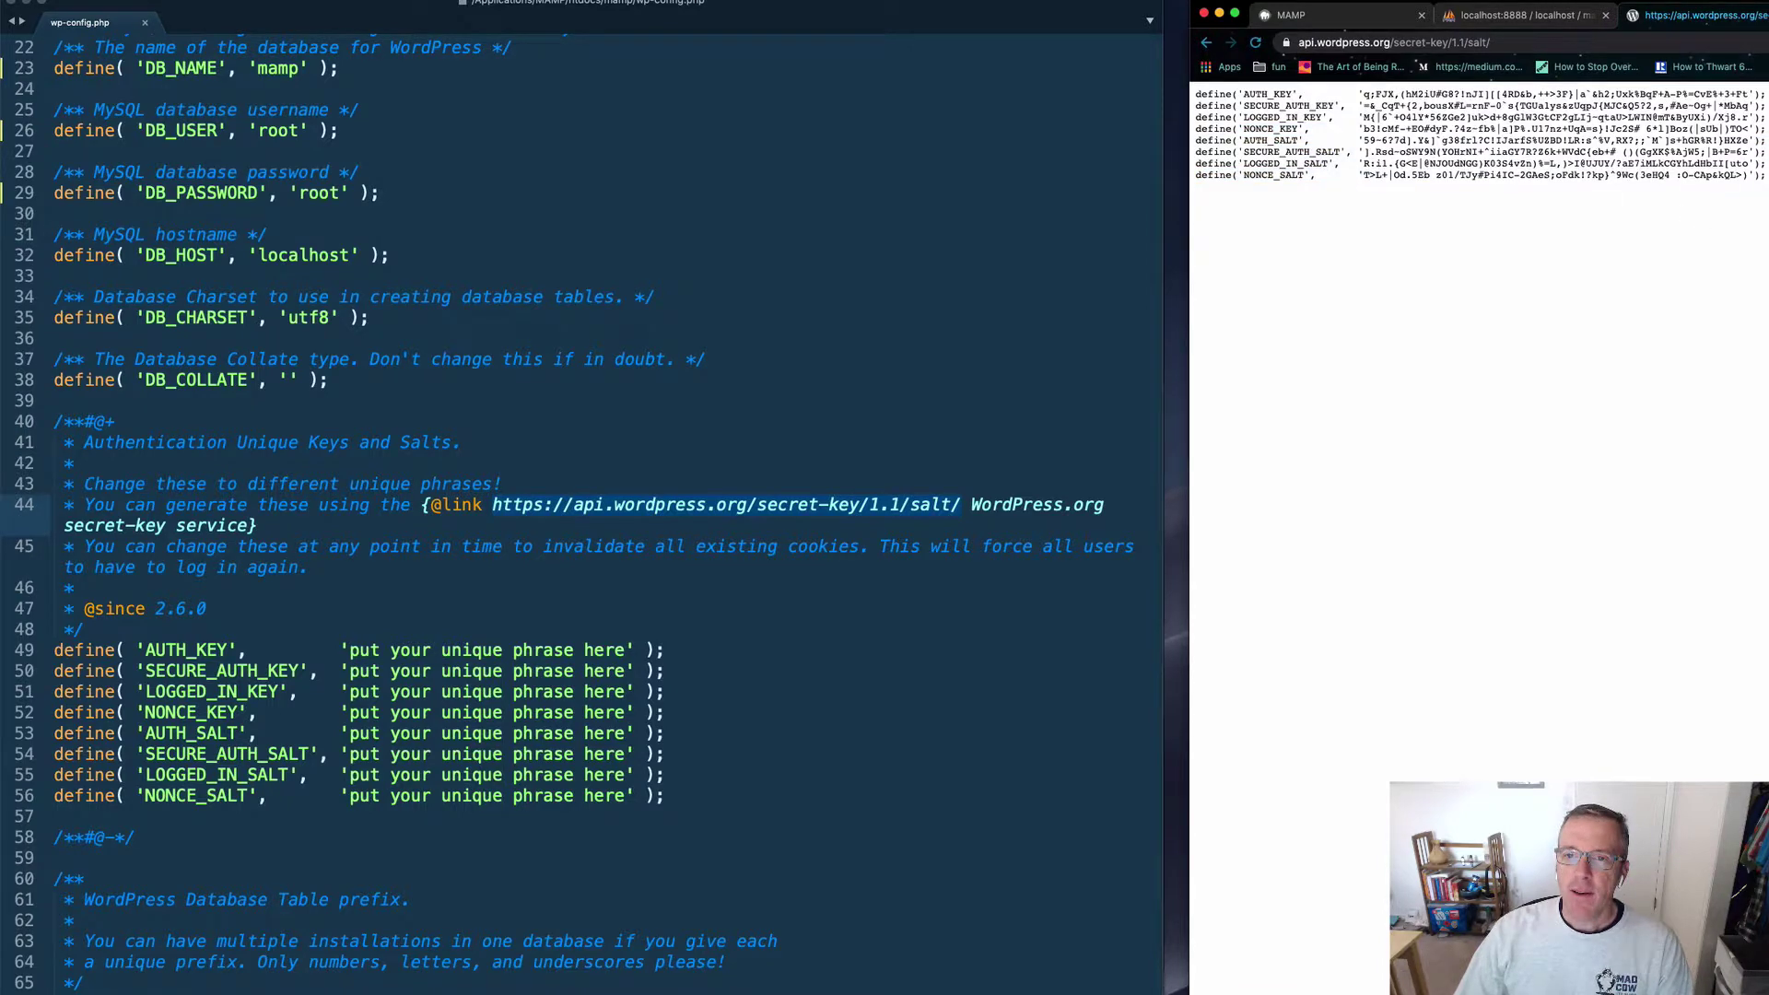
{"action": "left_click_drag", "start_coordinate": [1764, 177], "coordinate": [1150, 97]}
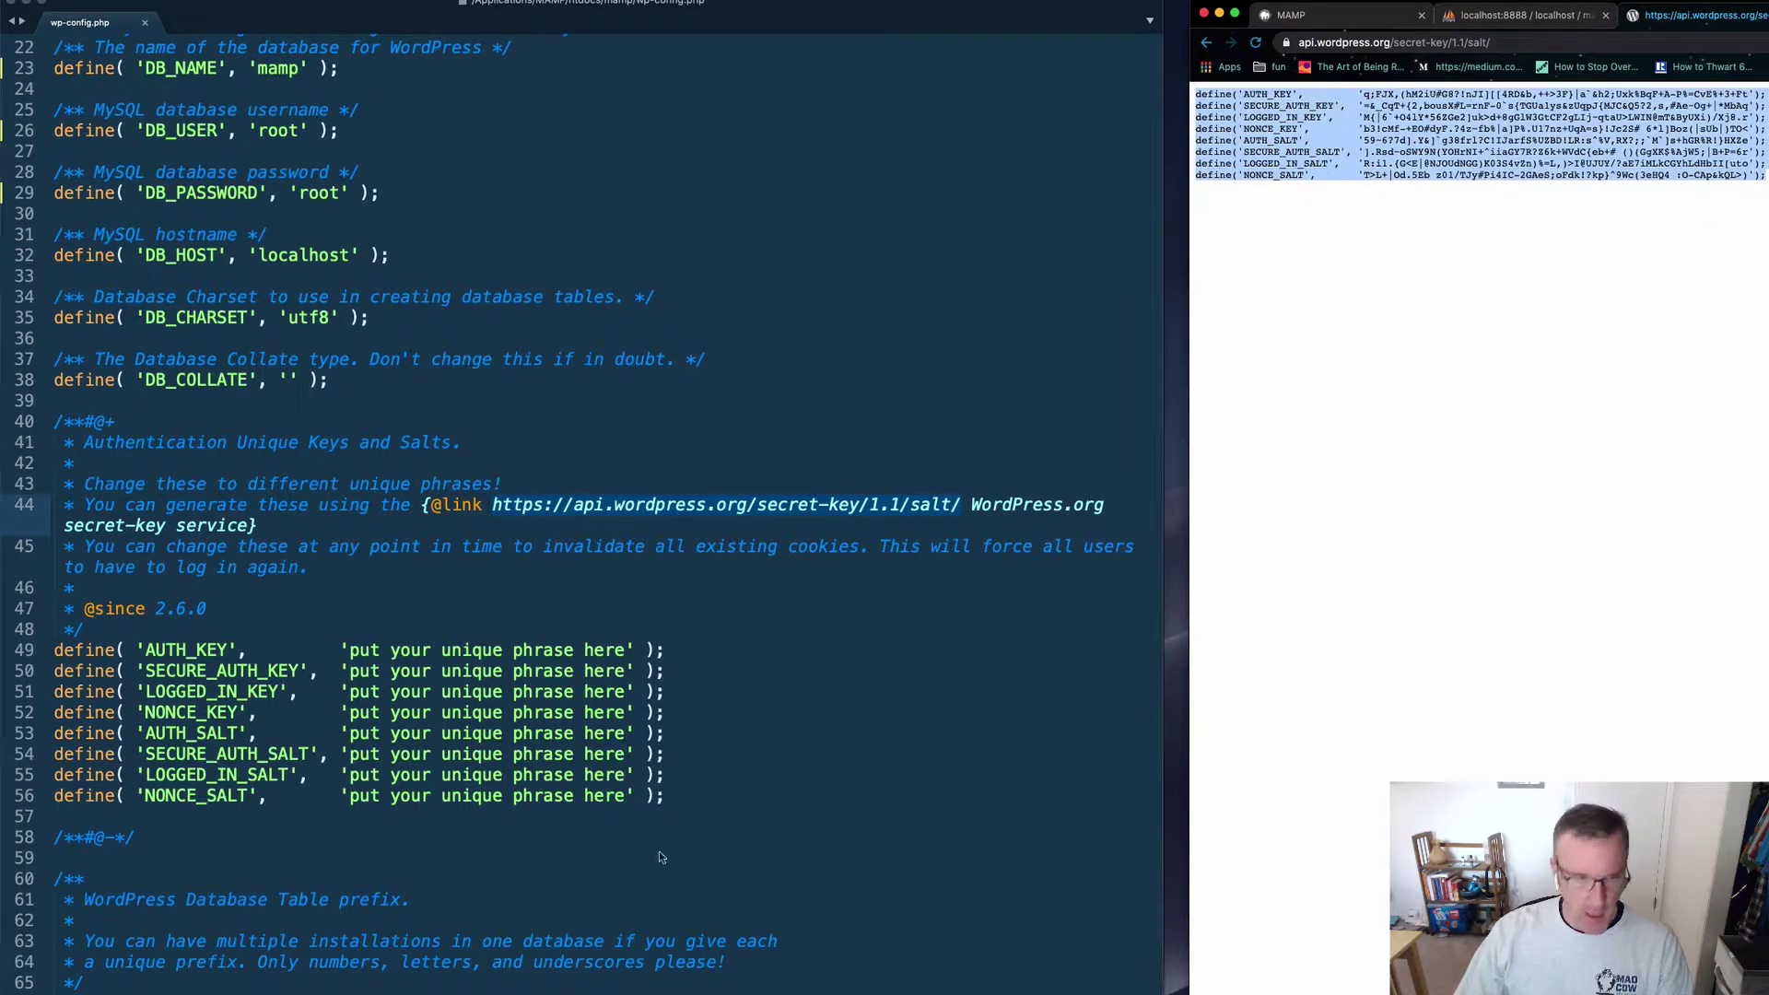
{"action": "left_click_drag", "start_coordinate": [668, 798], "coordinate": [54, 651]}
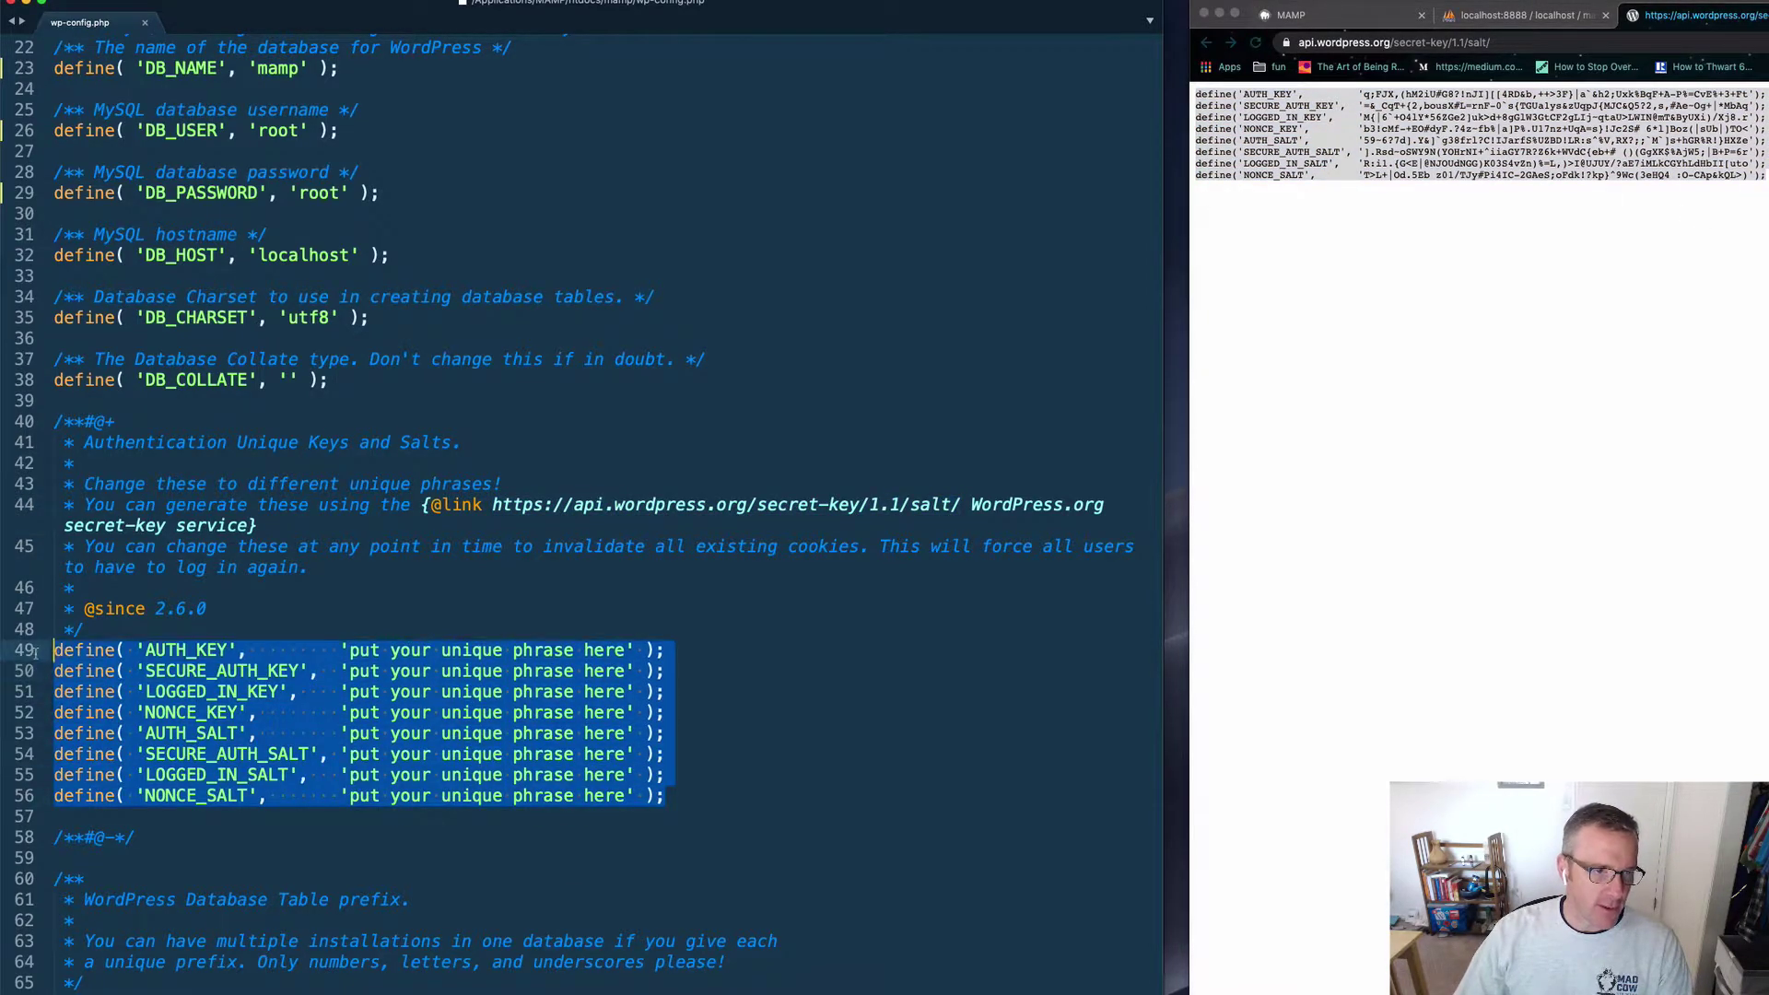
Step: Paste the generated salts over the placeholder lines and check the mamp database name and credentials
{"action": "key", "text": "super+v"}
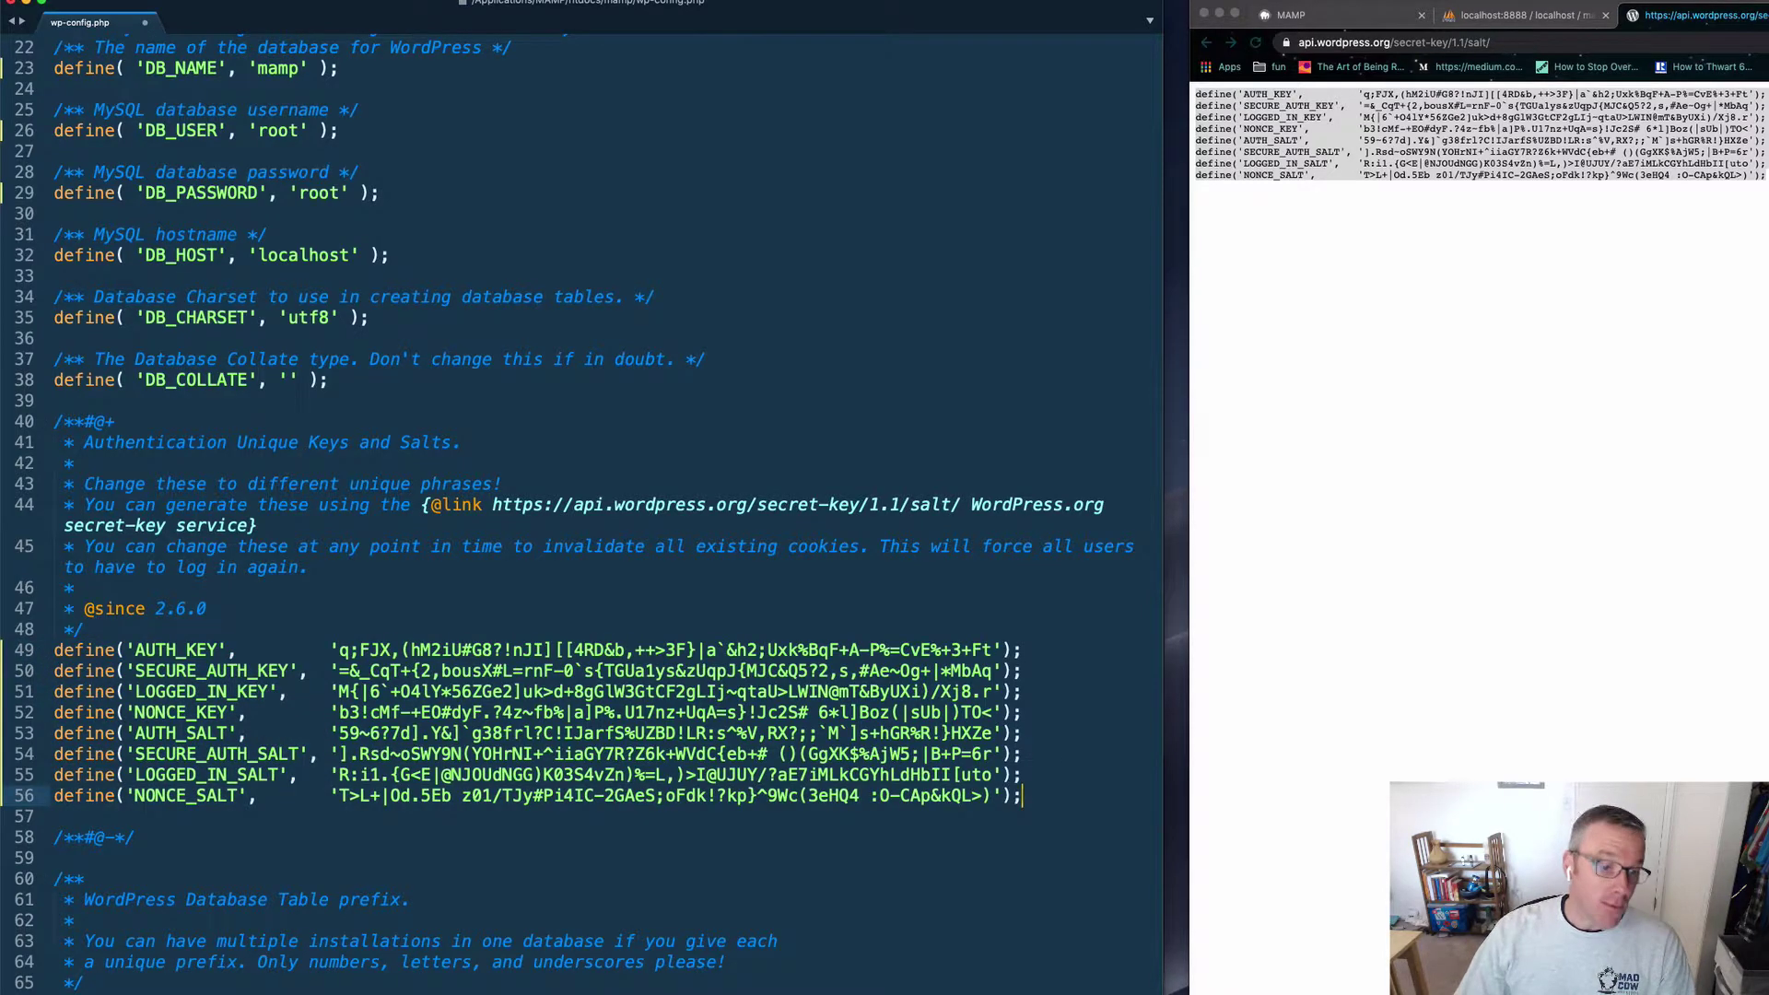
{"action": "scroll", "coordinate": [625, 621], "scroll_direction": "up", "scroll_amount": 5}
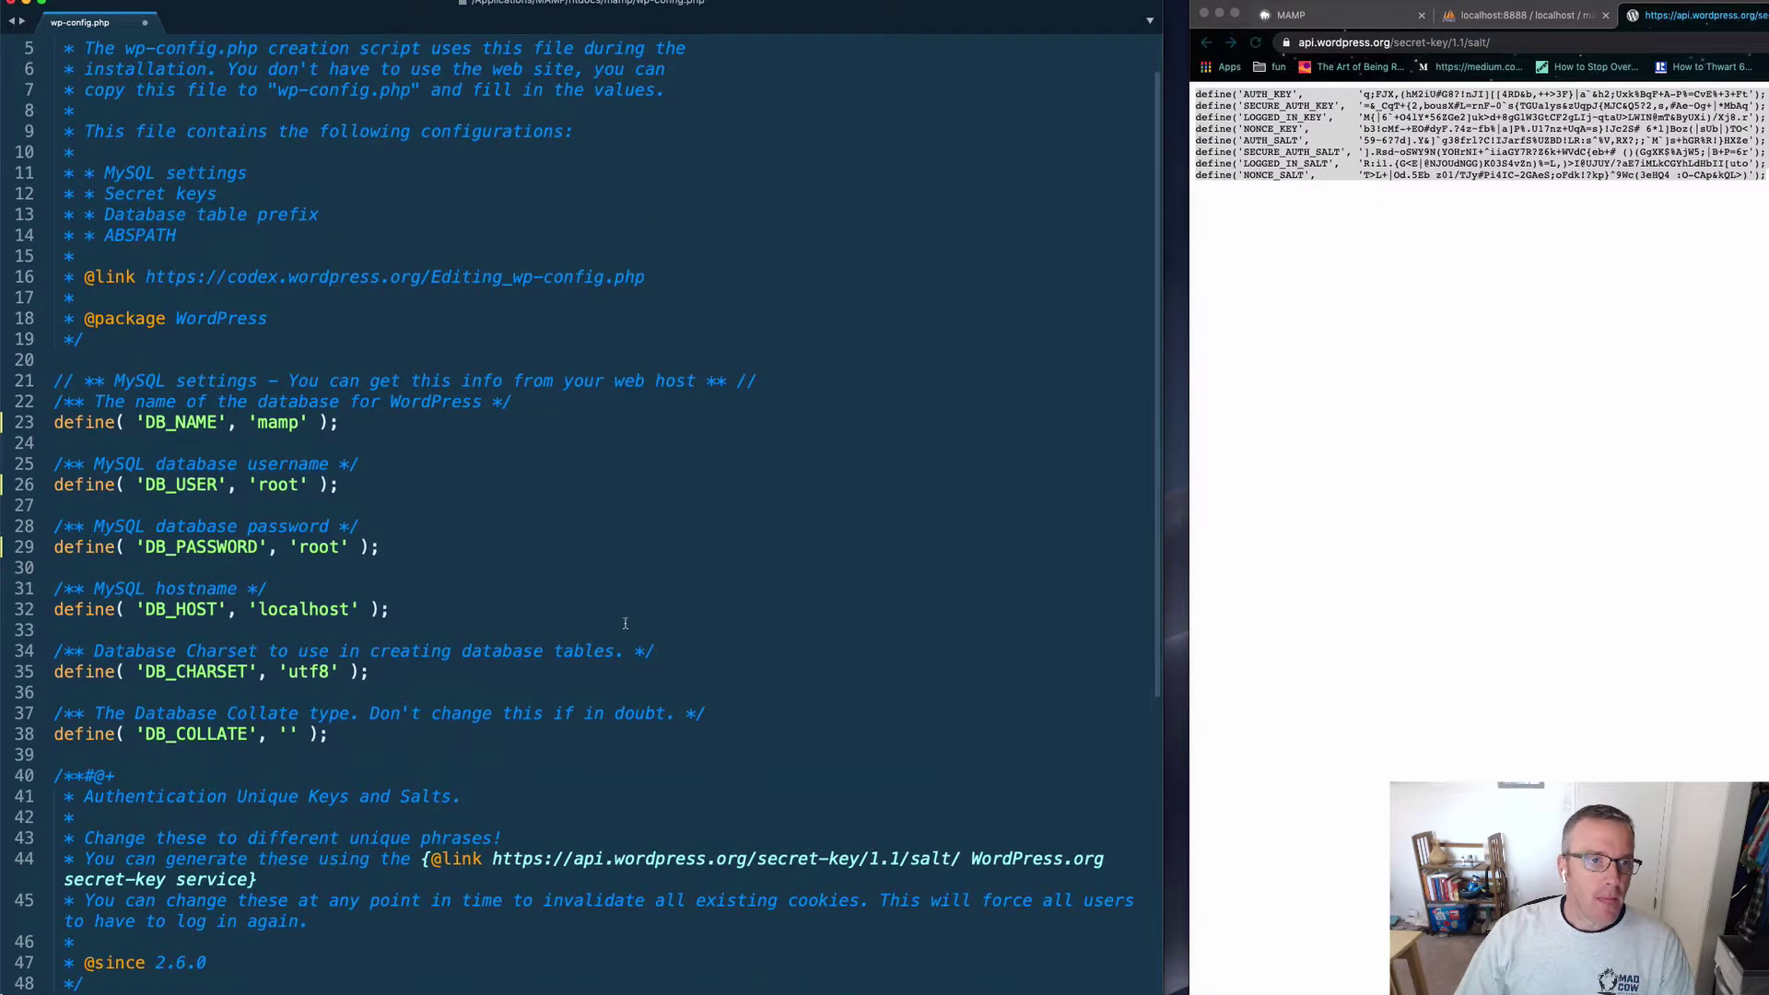
{"action": "double_click", "coordinate": [278, 422]}
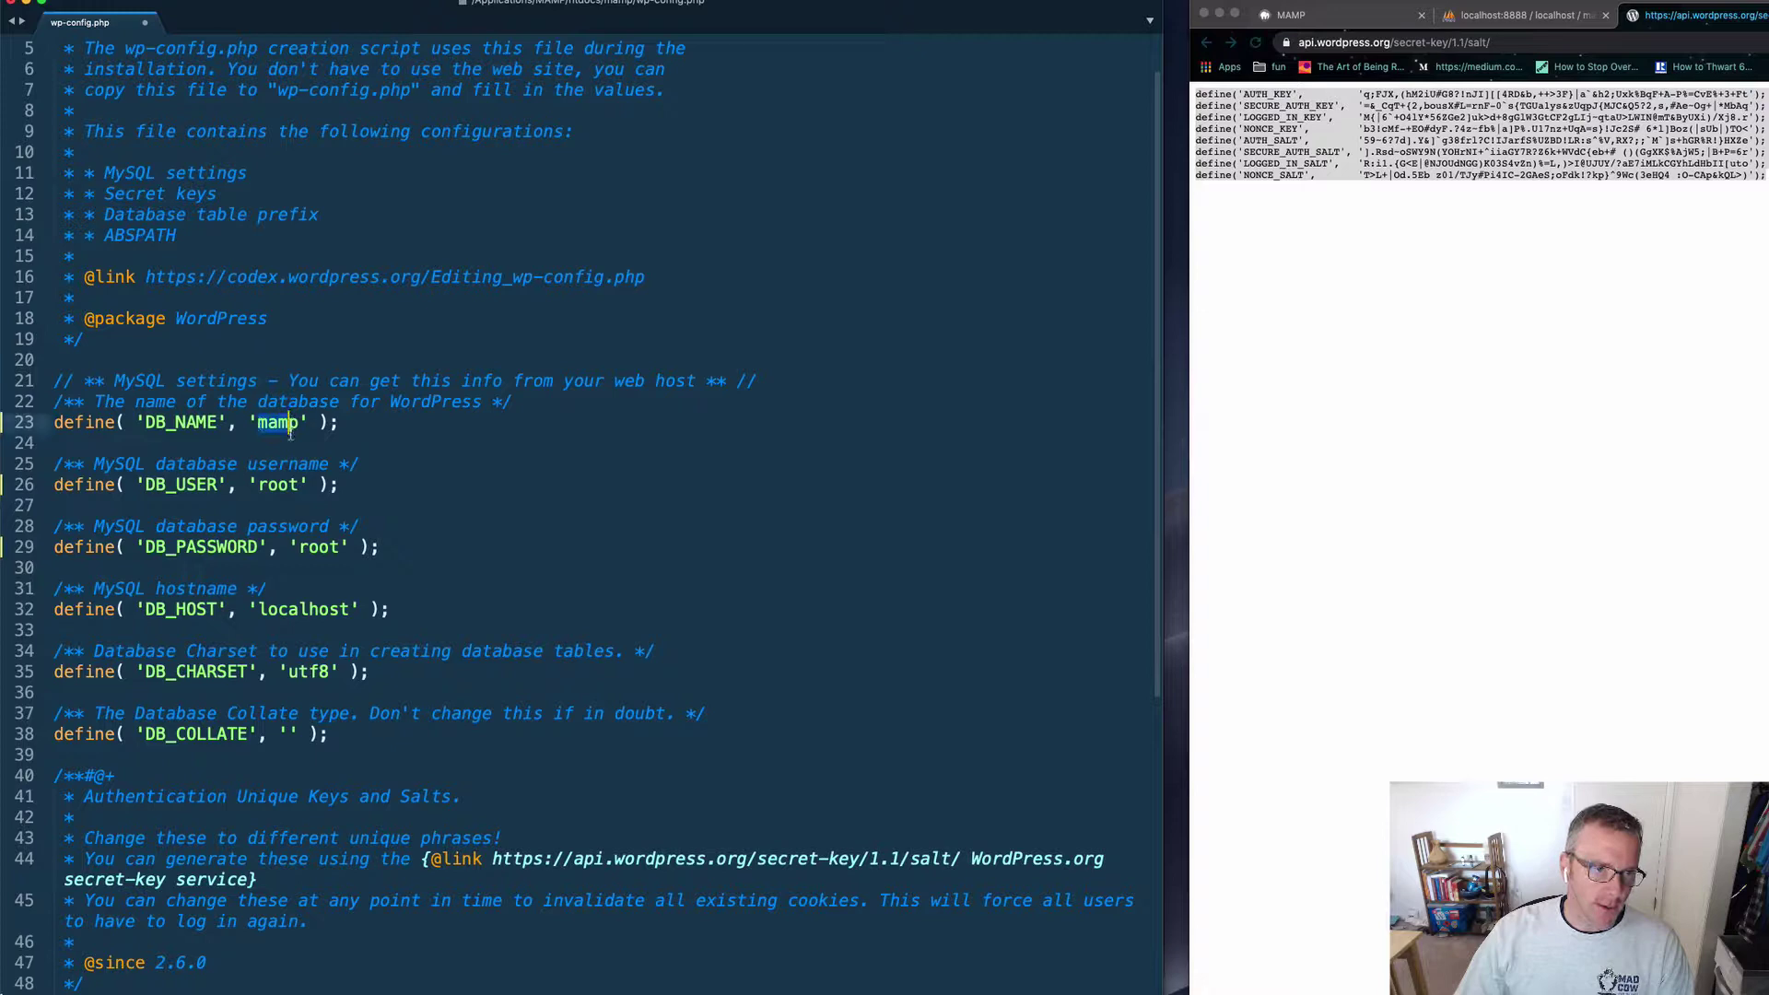
{"action": "double_click", "coordinate": [267, 486]}
{"action": "double_click", "coordinate": [325, 548]}
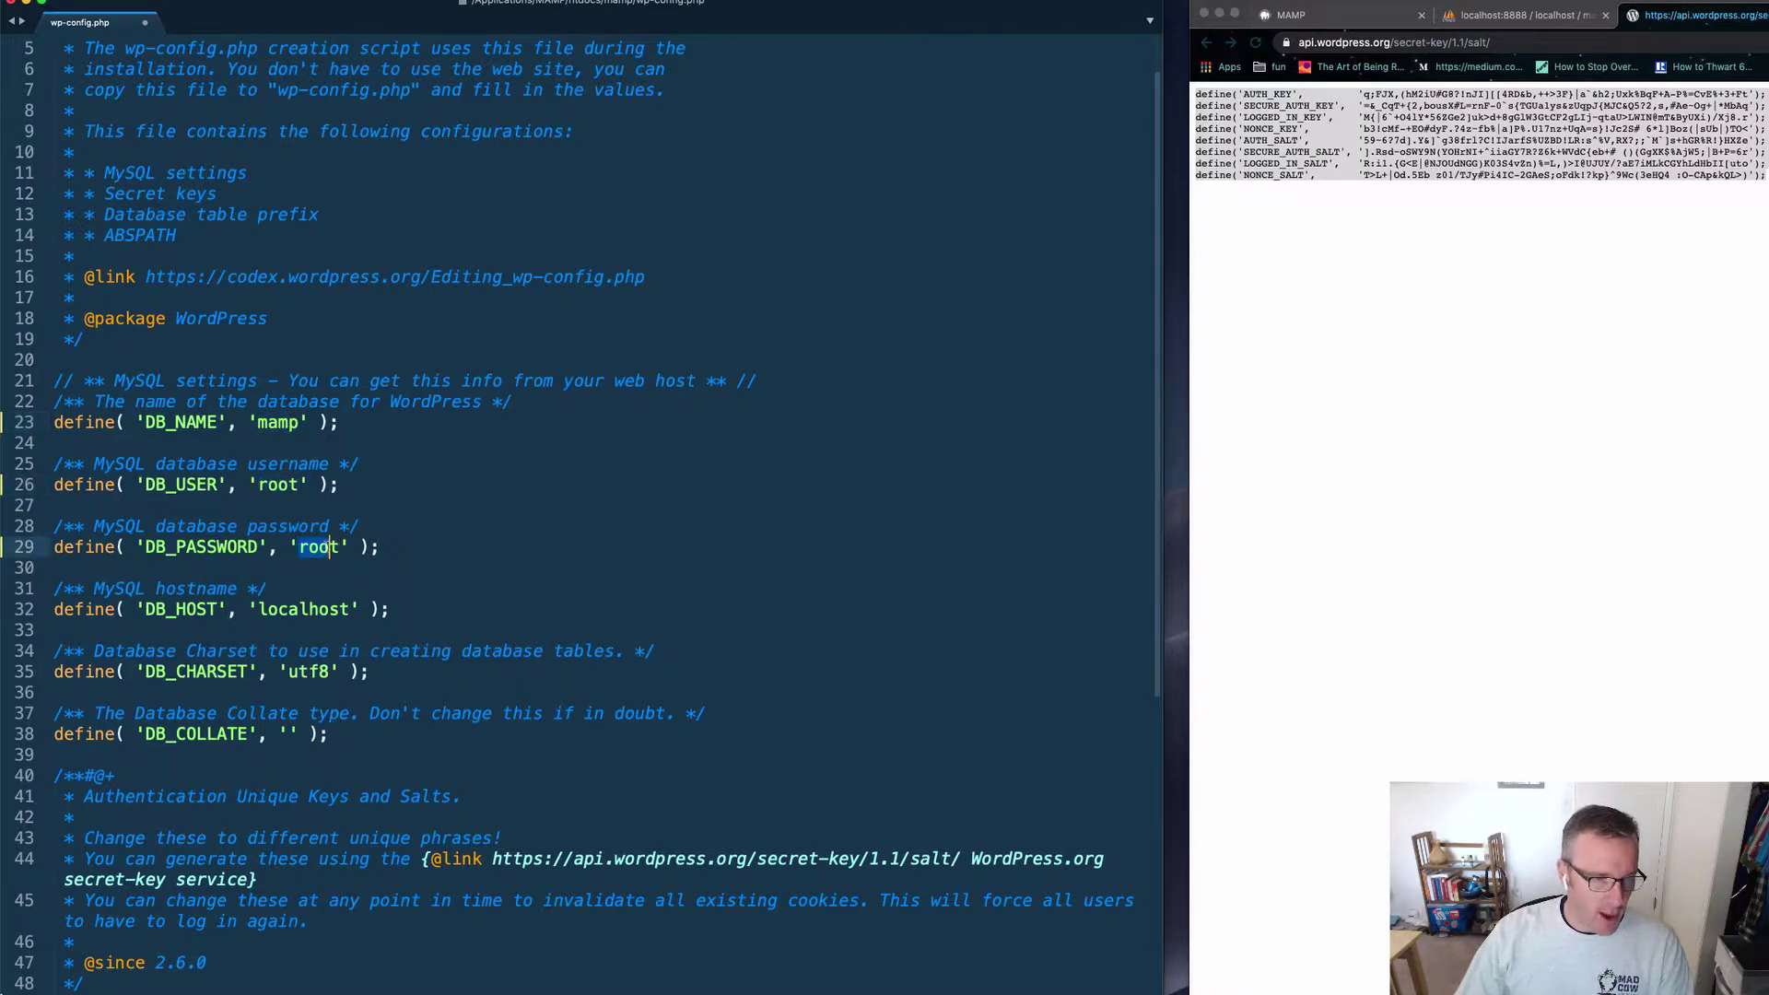
{"action": "type", "text": "define('AUTH_KEY',         'q;FJX,(hM2iU#G8?!nJI][[4RD&b,++>3F}|a`&h2;Uxk%BqF+A-P%=CvE%+3+Ft'); define('SECURE_AUTH_KEY',  '=&_CqT+{2,bousX#L=rnF-0`s{TGUa1ys&zUqpJ{MJC&Q5?2,s,#Ae~Og+|*MbAq'); define('LOGGED_IN_KEY',    'M{|6`+O4lY*56ZGe2]uk>d+8gGlW3GtCF2gLIj~qtaU>LWIN@mT&ByUXi)/Xj8.r'); define('NONCE_KEY',        'b3!cMf-+EO#dyF.?4z~fb%|a]P%.U17nz+UqA=s}!Jc2S# 6*l]Boz(|sUb|)TO<'); define('AUTH_SALT',        '59~6?7d].Y&]`g38frl?C!IJarfS%UZBD!LR:s^%V,RX?;;`M`]s+hGR%R!}HXZe'); define('SECURE_AUTH_SALT', '].Rsd~oSWY9N(YOHrNI+^iiaGY7R?Z6k+WVdC{eb+# ()(GgXK$%AjW5;|B+P=6r'); define('LOGGED_IN_SALT',   'R:i1.{G<E|@NJOUdNGG)K03S4vZn)%=L,)>I@UJUY/?aE7iMLkCGYhLdHbII[uto'); define('NONCE_SALT',       'T>L+|Od.5Eb z01/TJy#Pi4IC-2GAeS;oFdk!?kp}^9Wc(3eHQ4 :O-CAp&kQL>)');"}
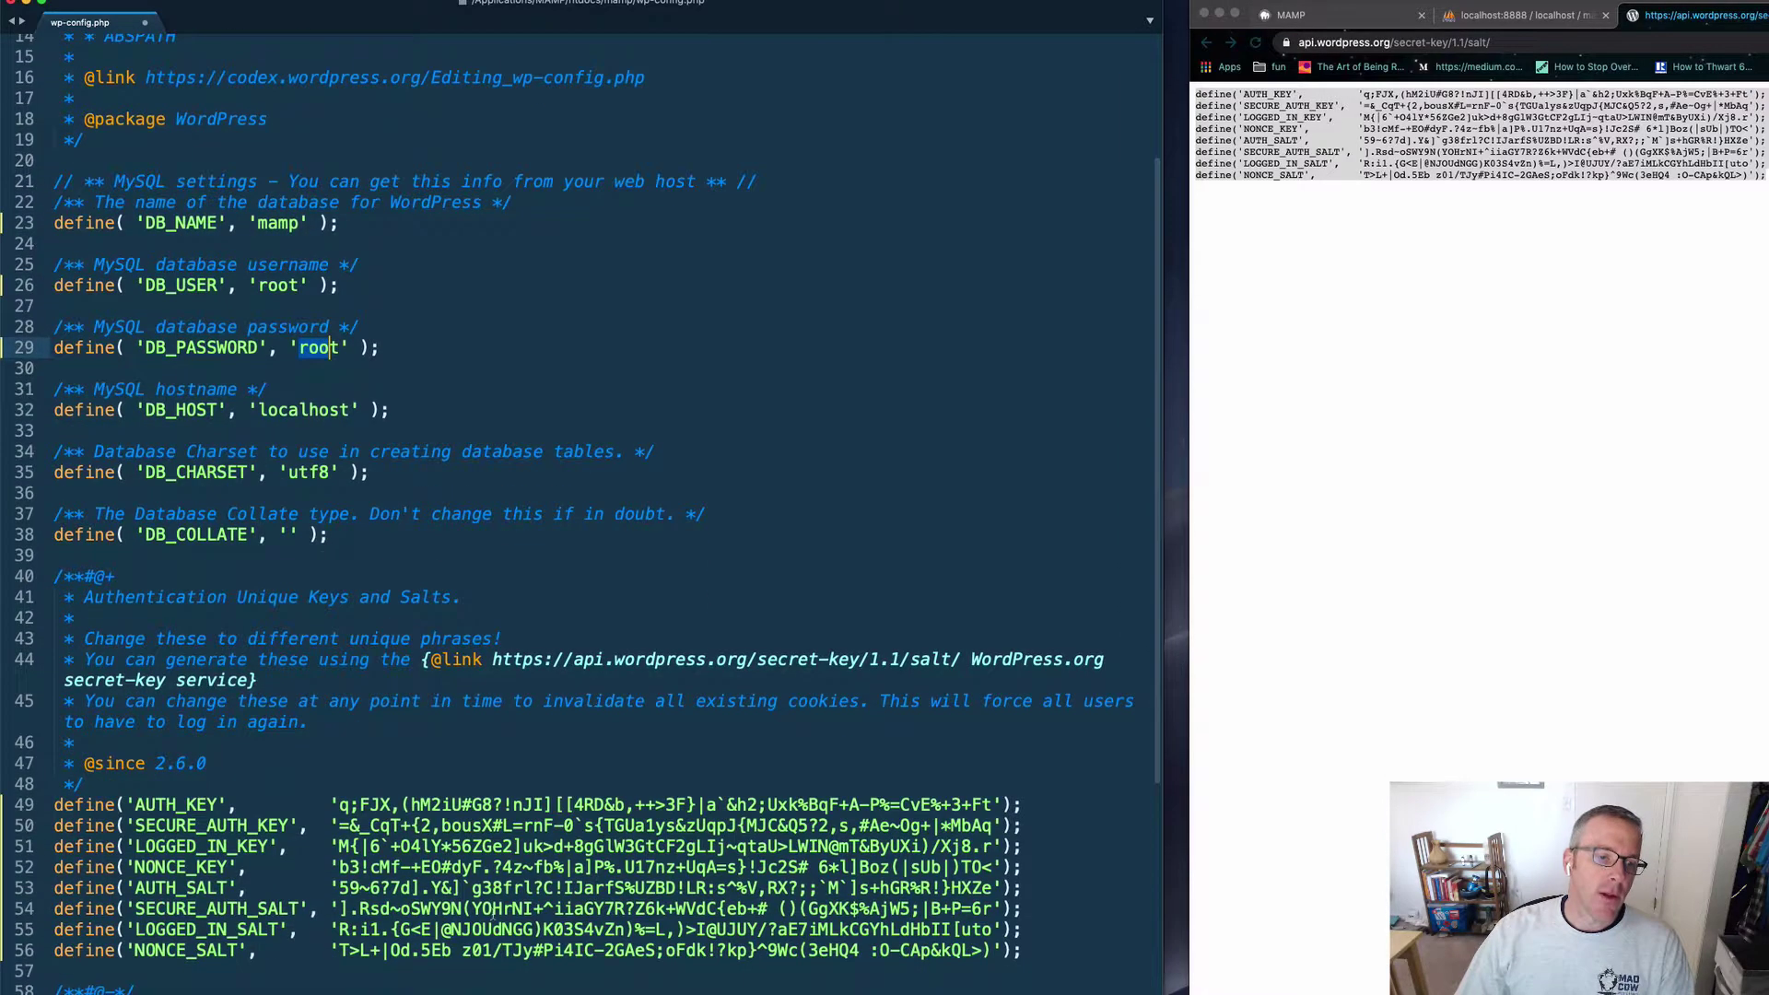
Step: Review the pasted salt lines 49–56, then save and close wp-config.php
{"action": "left_click_drag", "start_coordinate": [1025, 950], "coordinate": [61, 806]}
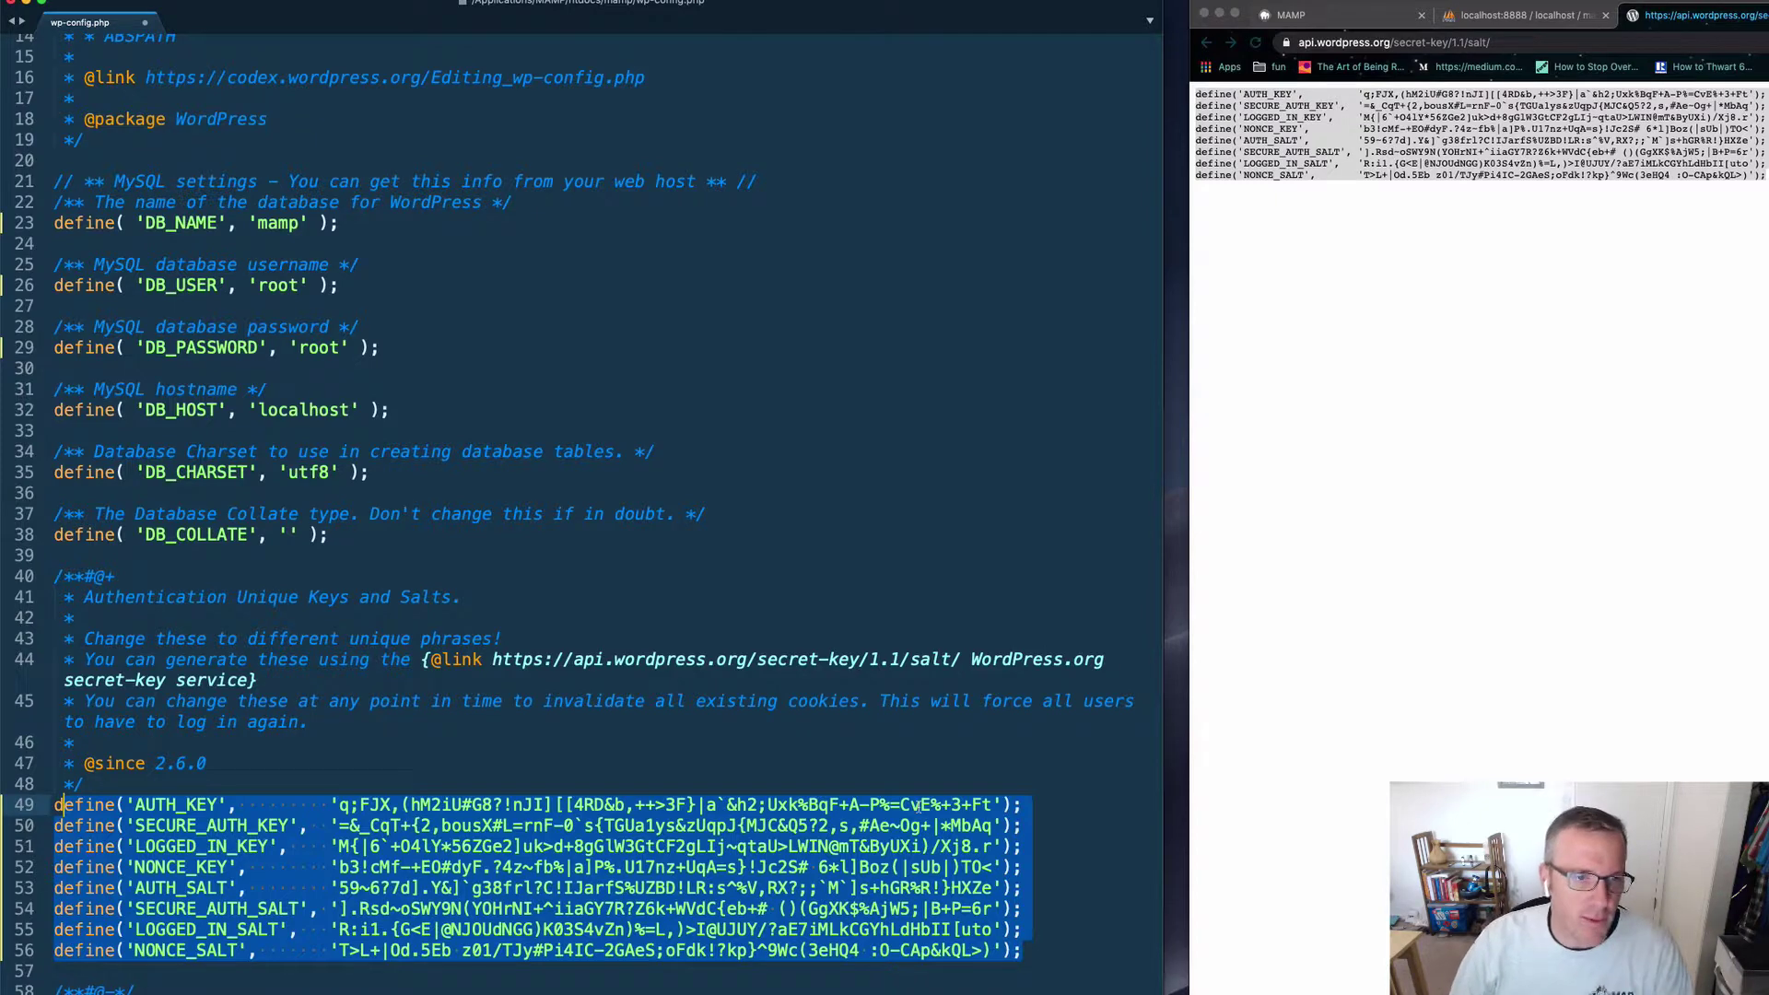
{"action": "left_click", "coordinate": [919, 808]}
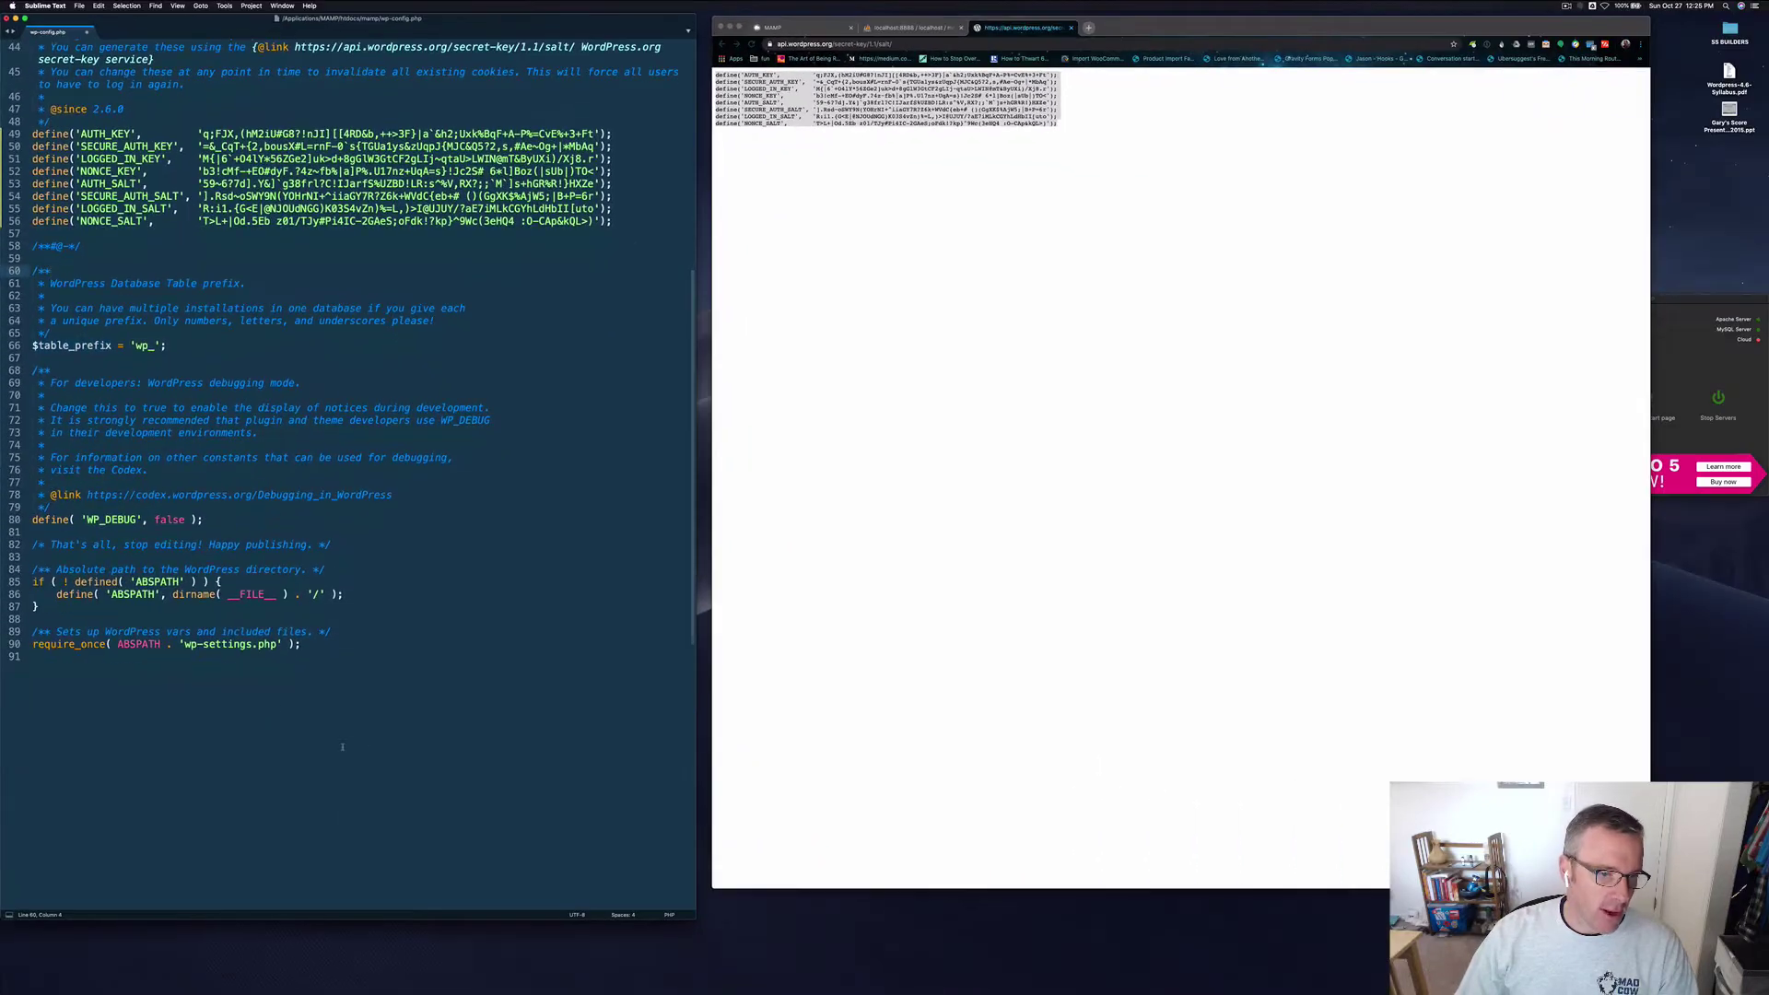
{"action": "left_click_drag", "start_coordinate": [33, 656], "coordinate": [74, 321]}
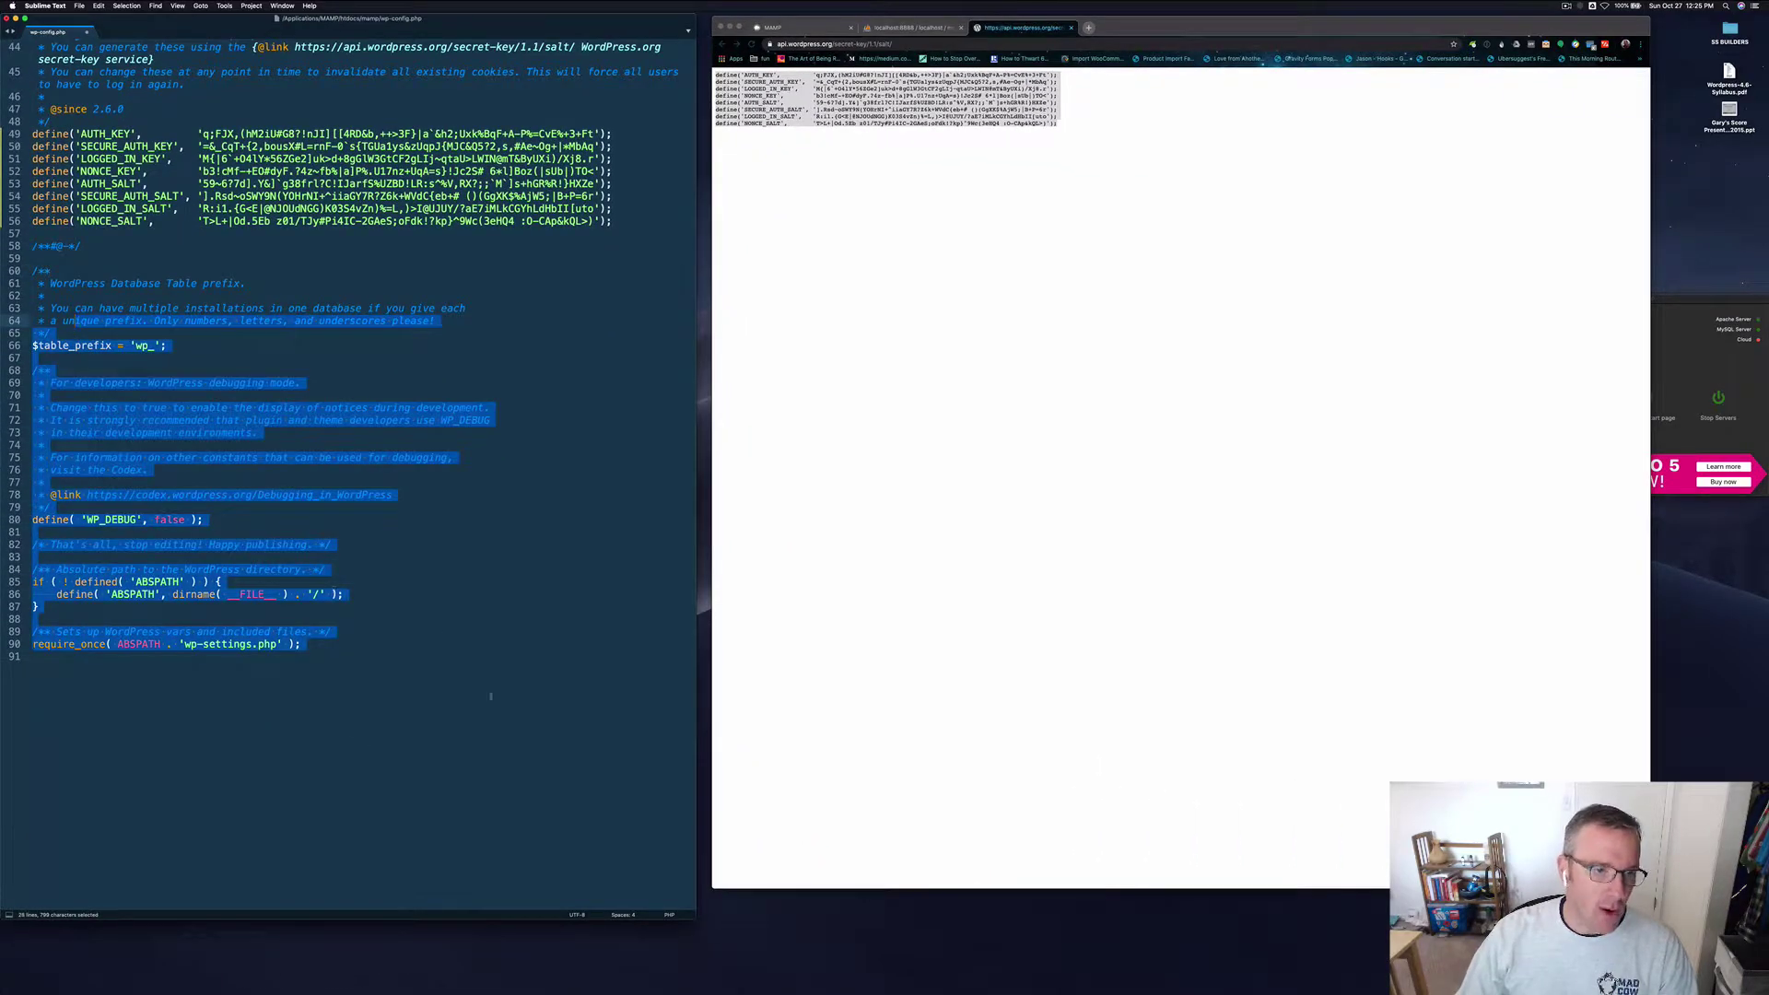
{"action": "scroll", "coordinate": [513, 693], "scroll_direction": "up", "scroll_amount": 4}
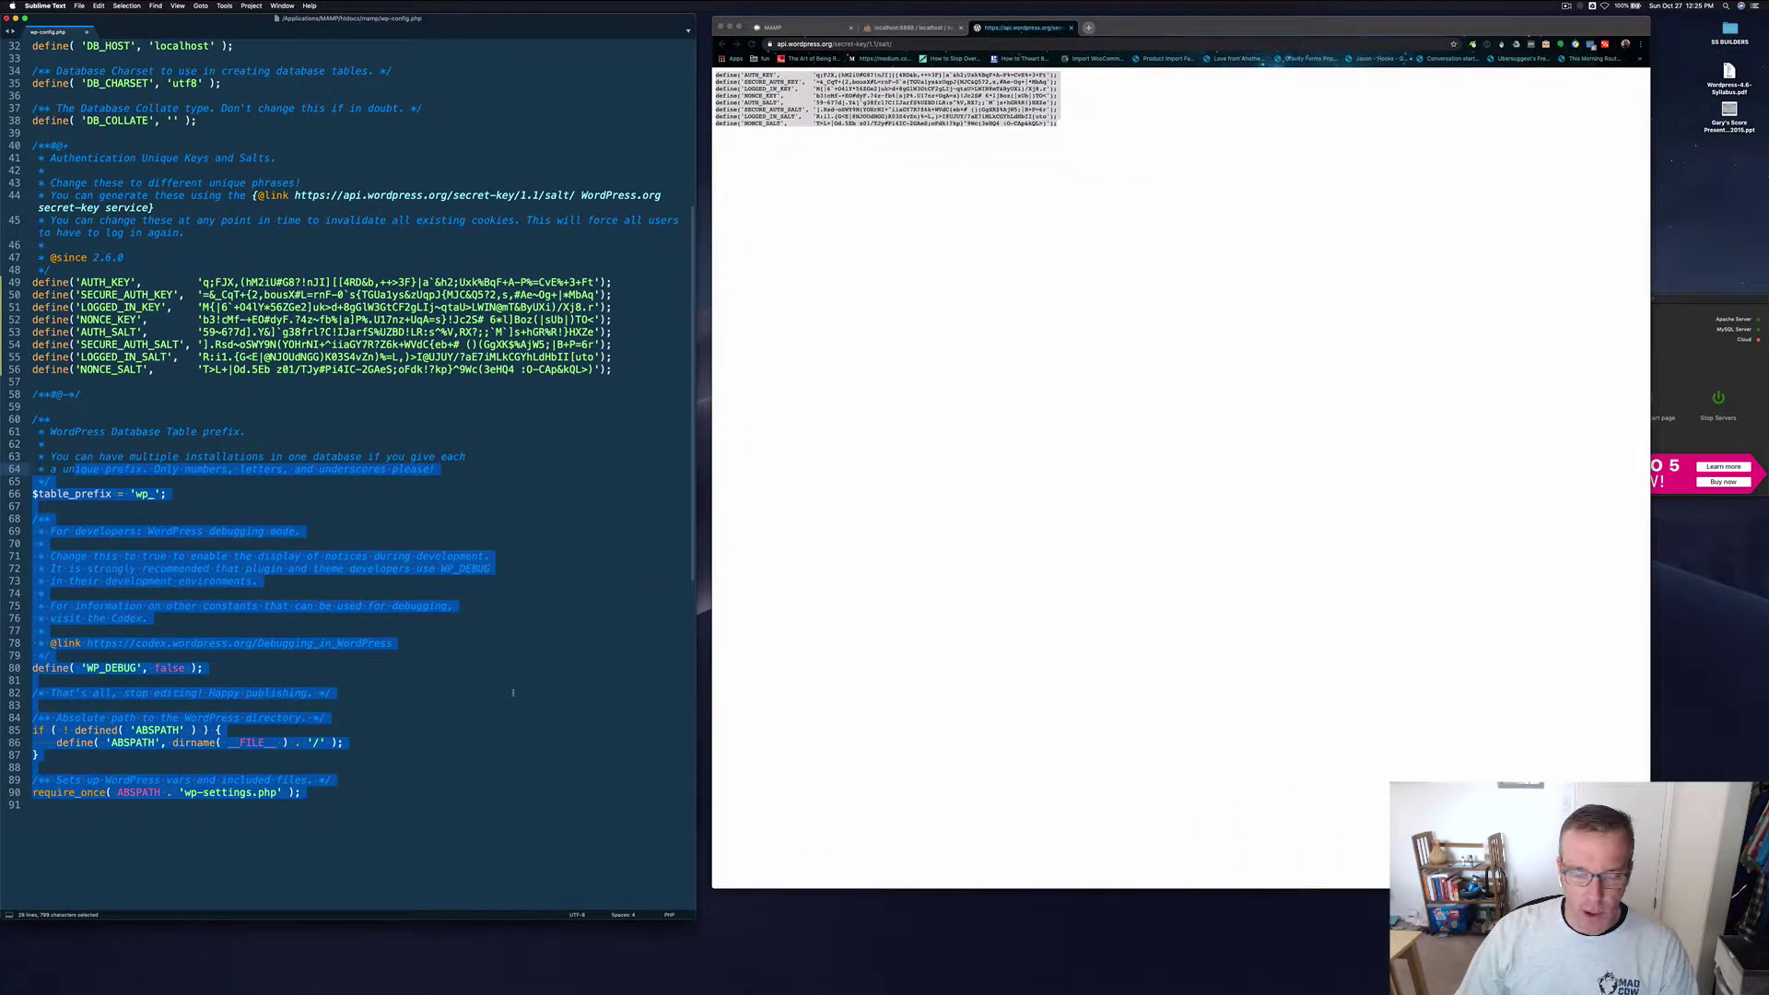
{"action": "scroll", "coordinate": [513, 693], "scroll_direction": "up", "scroll_amount": 6}
{"action": "left_click", "coordinate": [514, 693]}
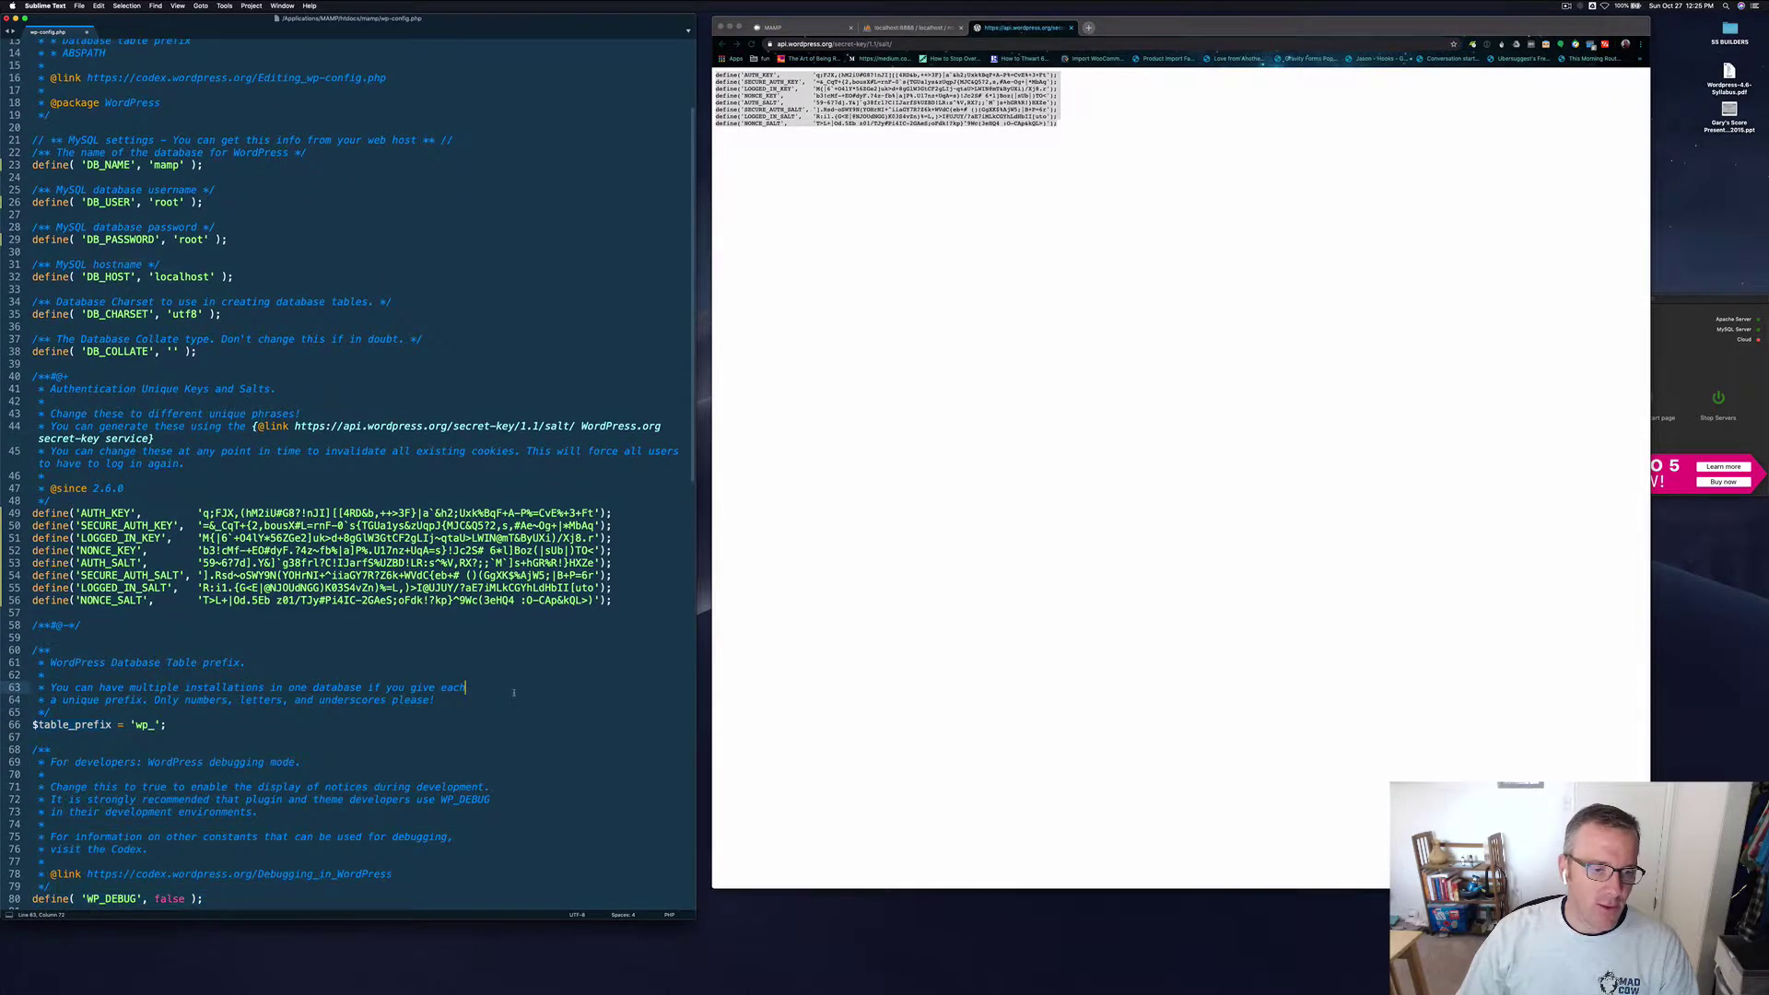
{"action": "scroll", "coordinate": [513, 693], "scroll_direction": "up", "scroll_amount": 3}
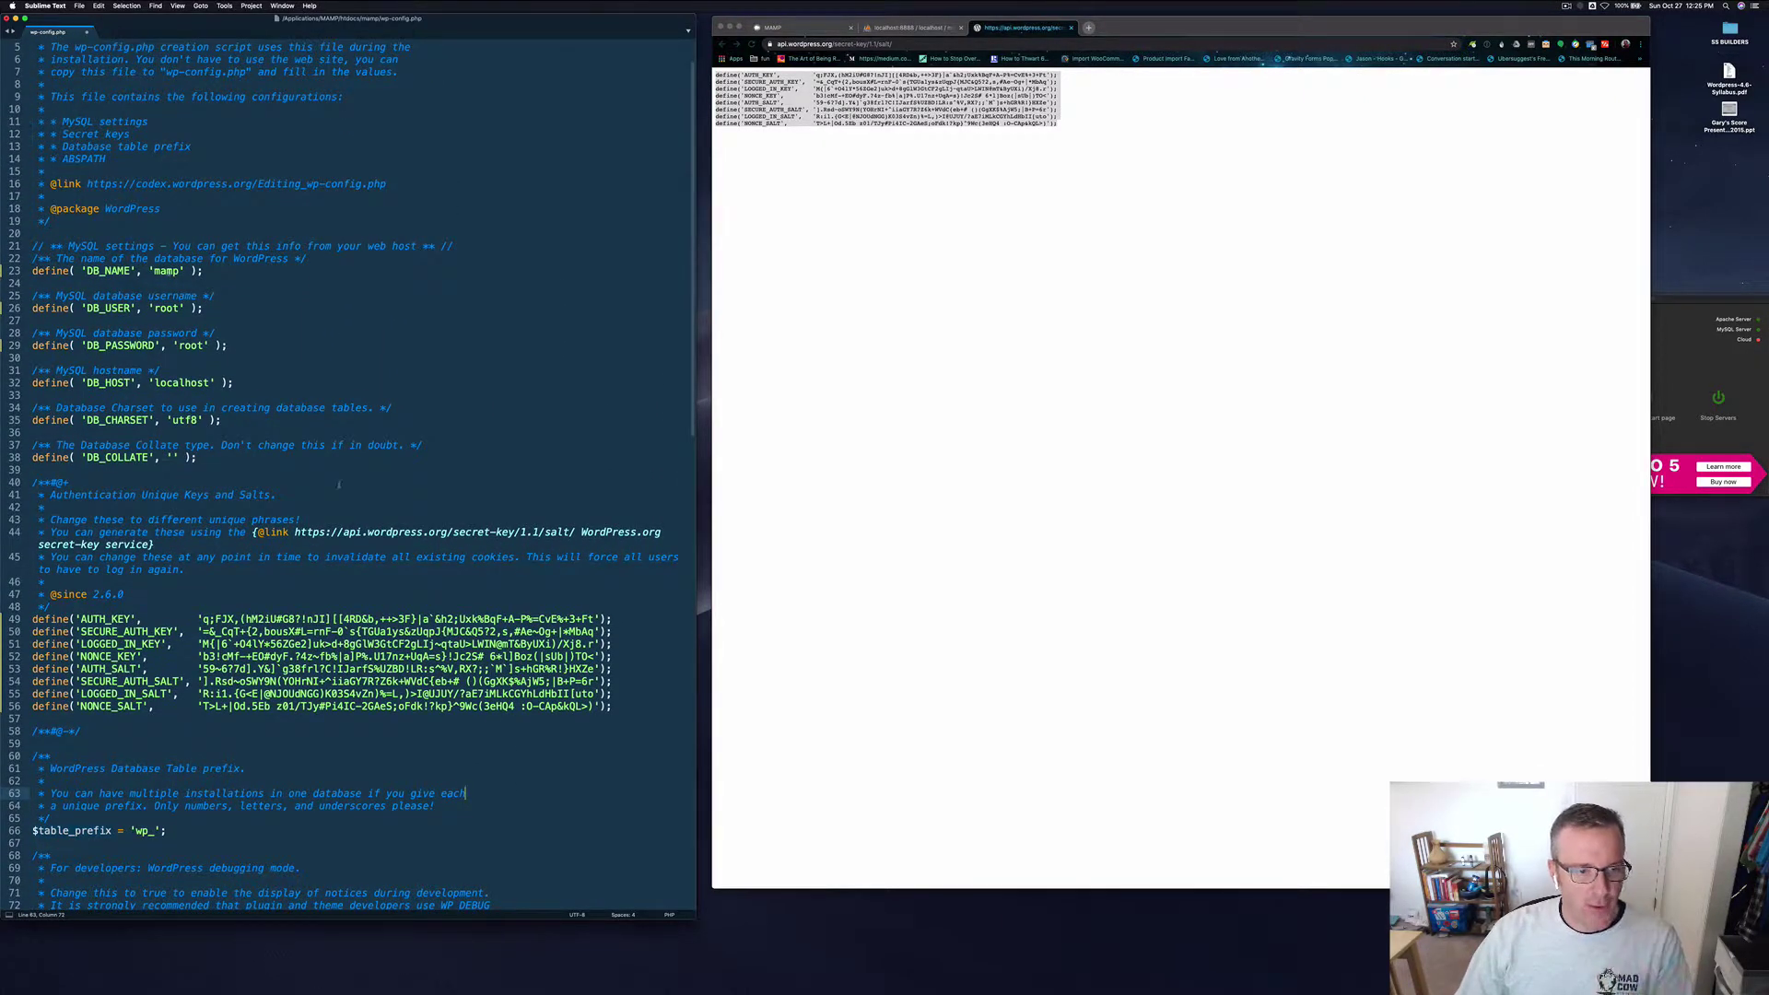
{"action": "left_click_drag", "start_coordinate": [635, 705], "coordinate": [138, 582]}
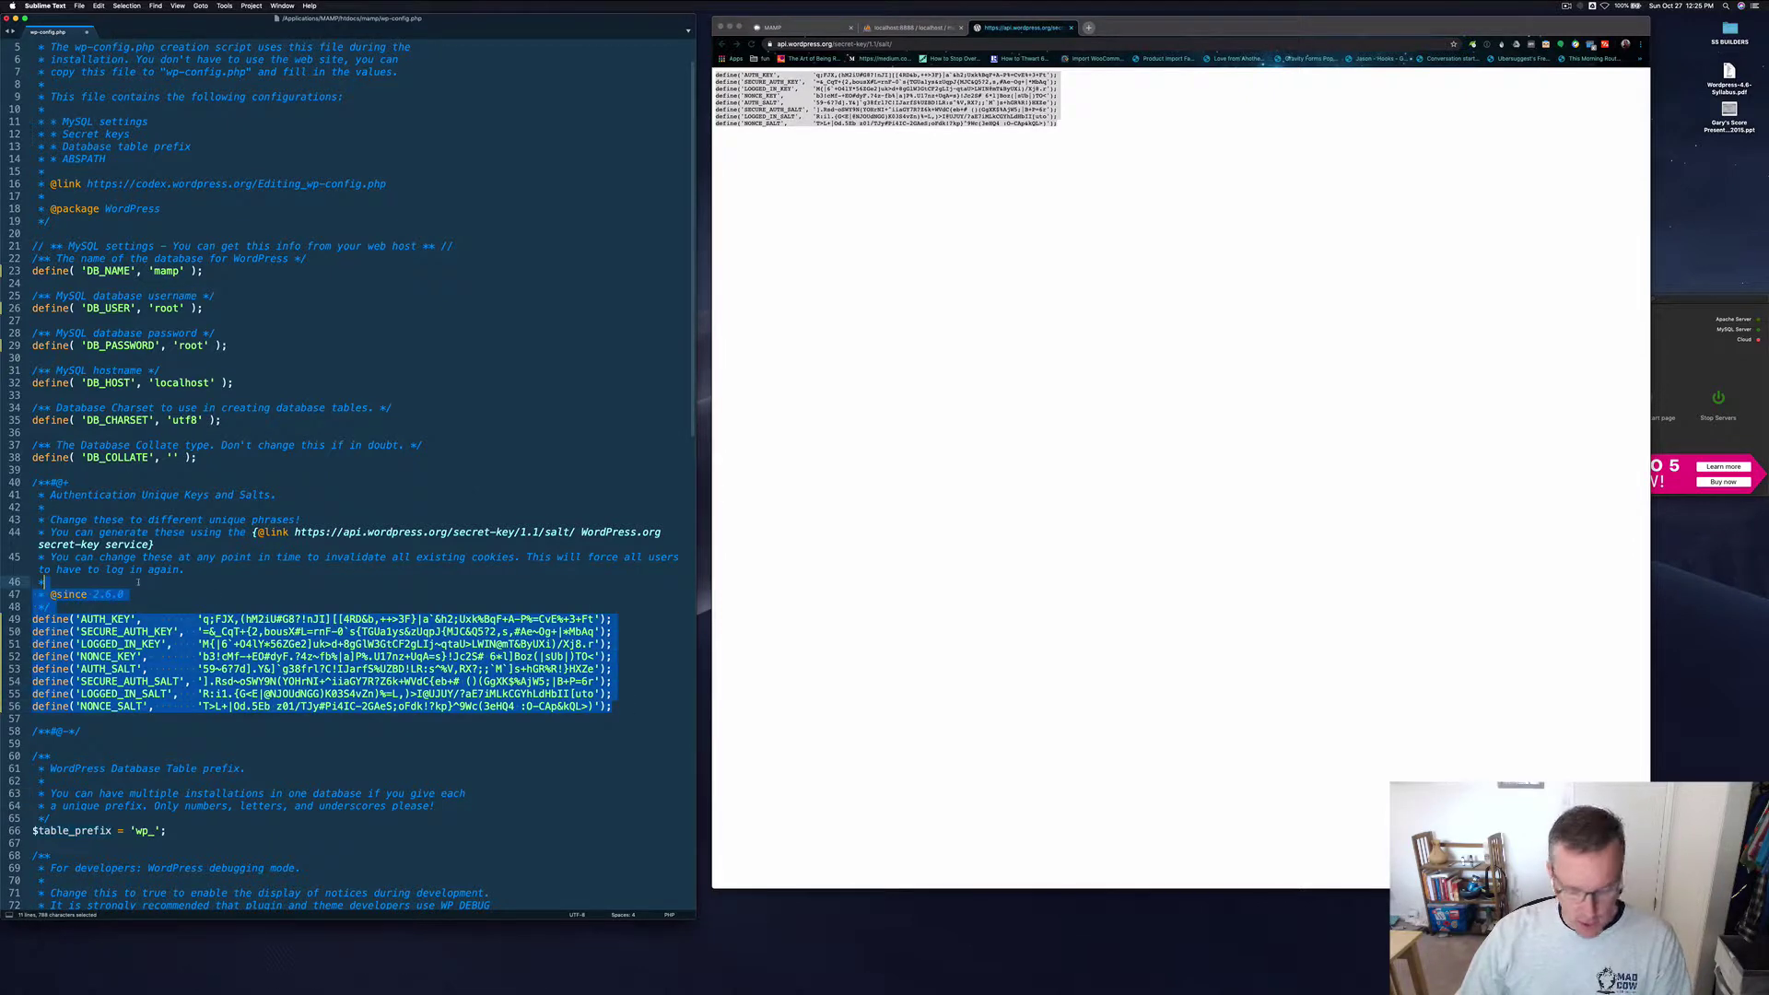
{"action": "key", "text": "super+s"}
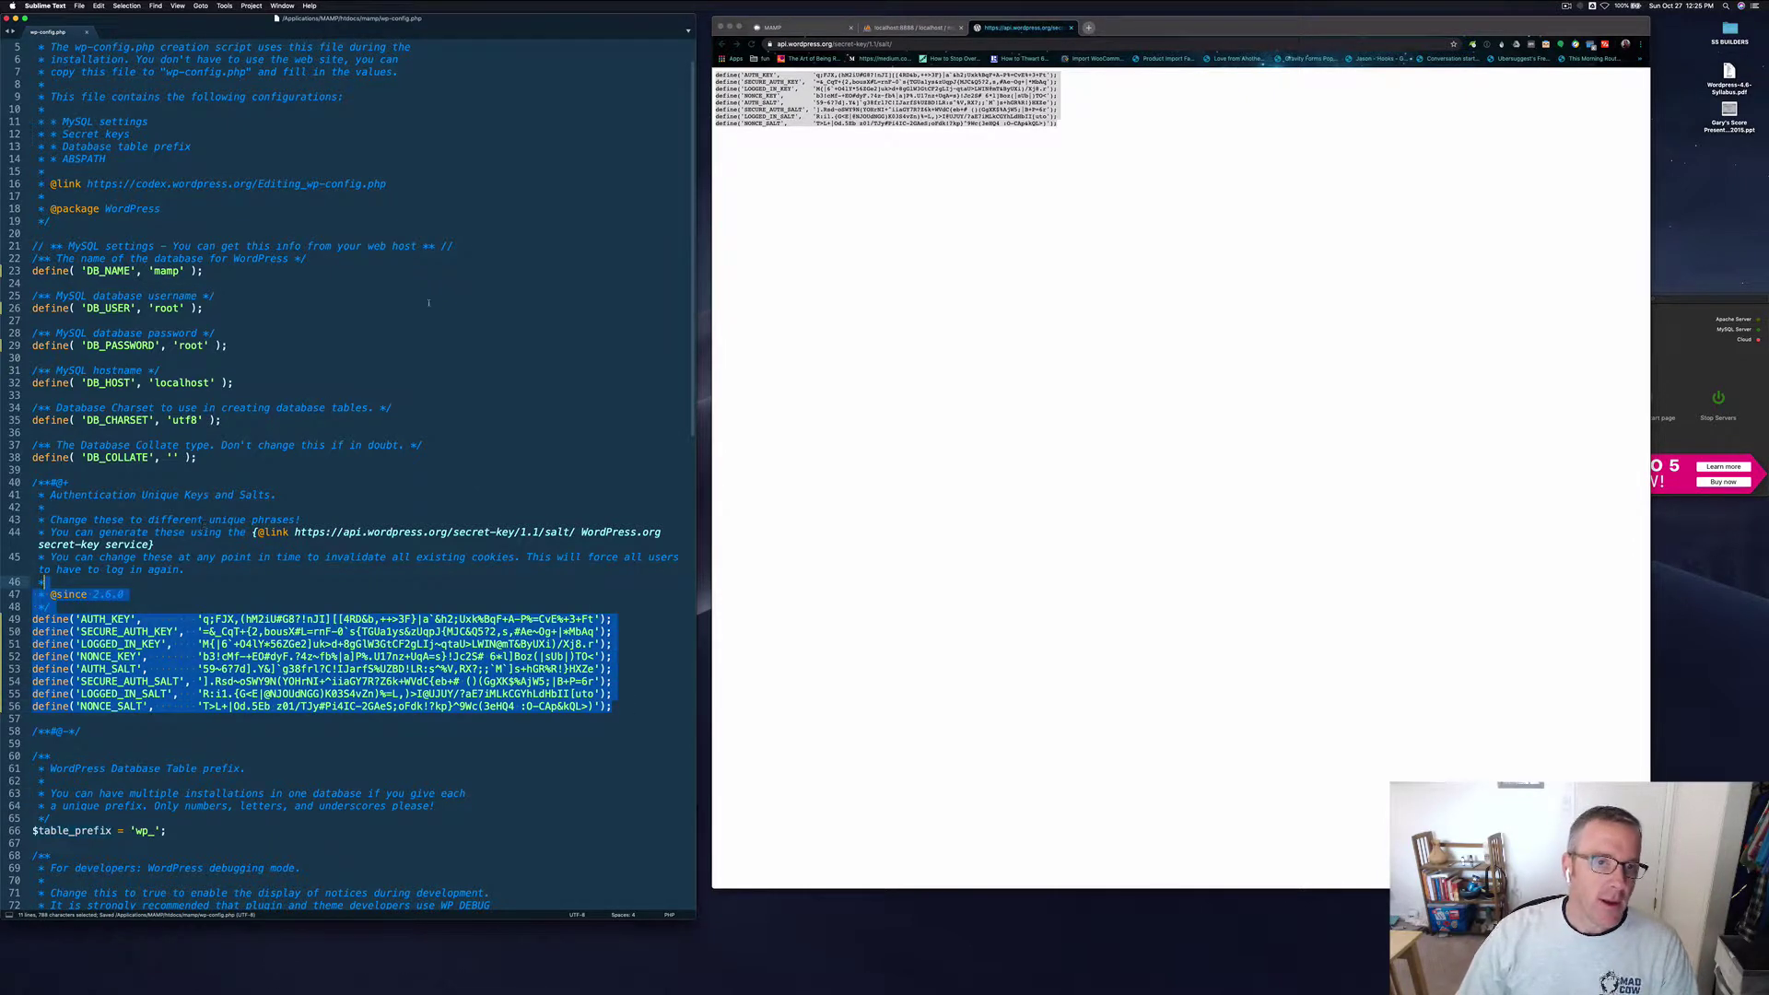
{"action": "left_click", "coordinate": [87, 33]}
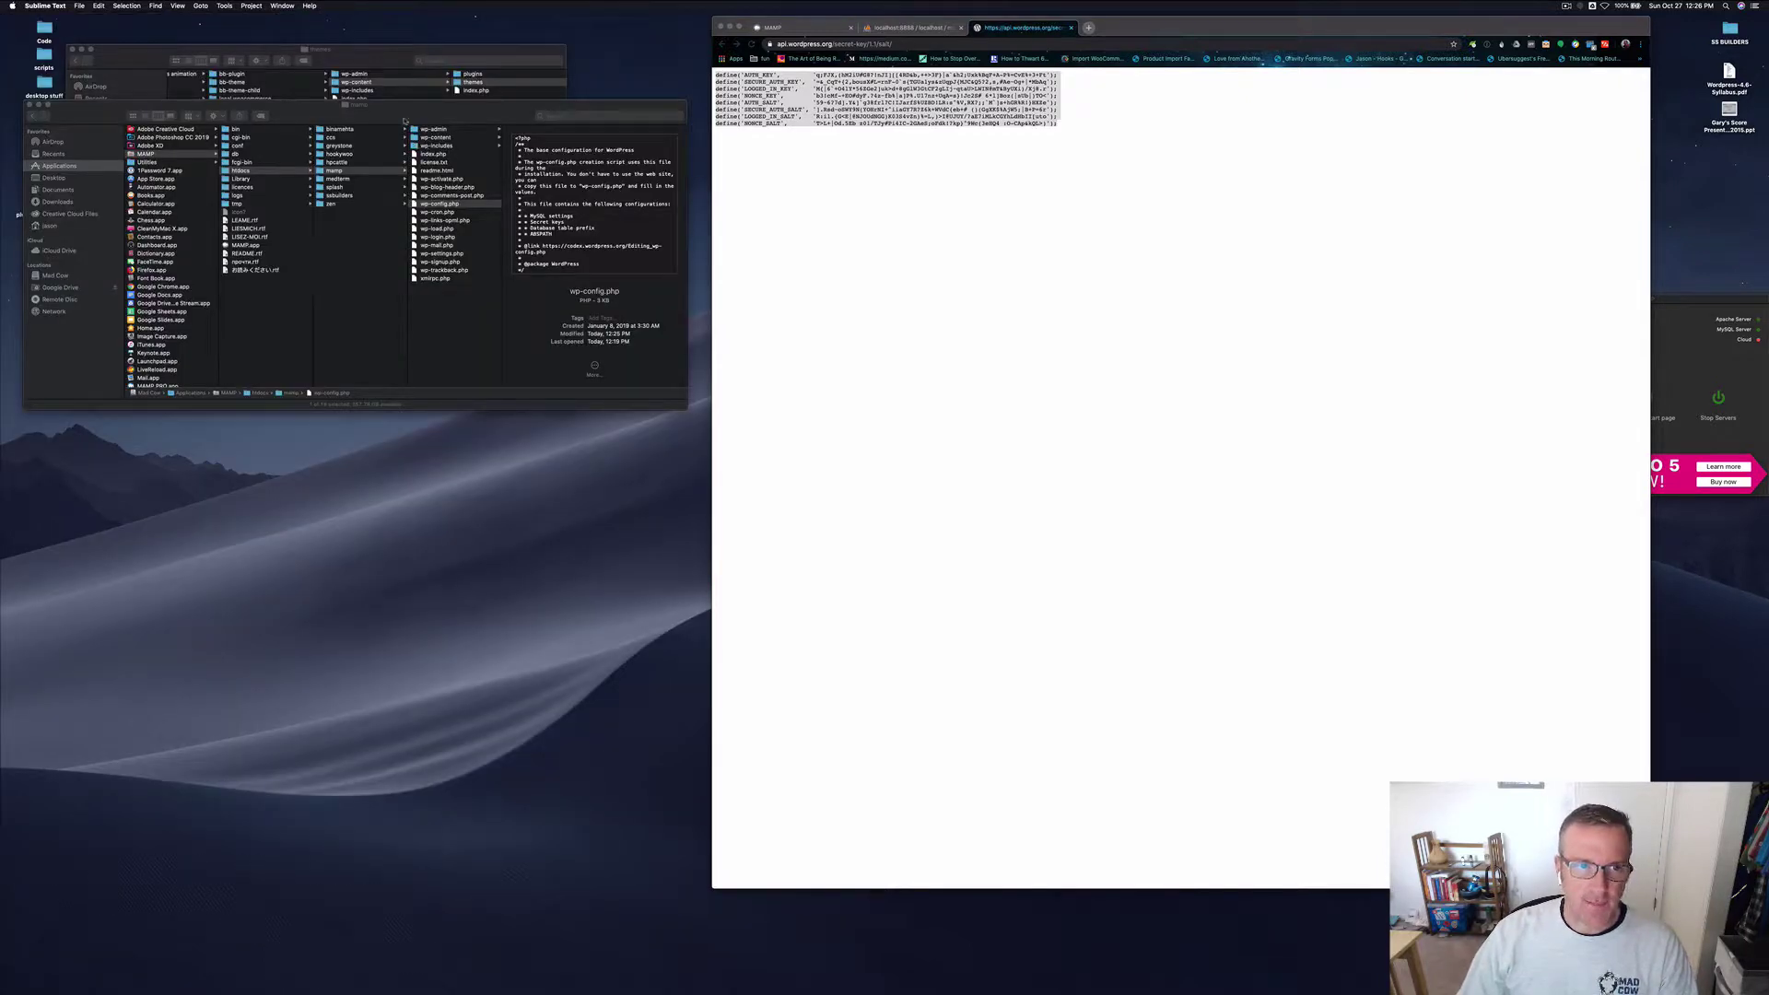
Step: Close the secret-key tab, centre the MAMP window, and open MAMP Preferences
{"action": "left_click_drag", "start_coordinate": [405, 112], "coordinate": [401, 431]}
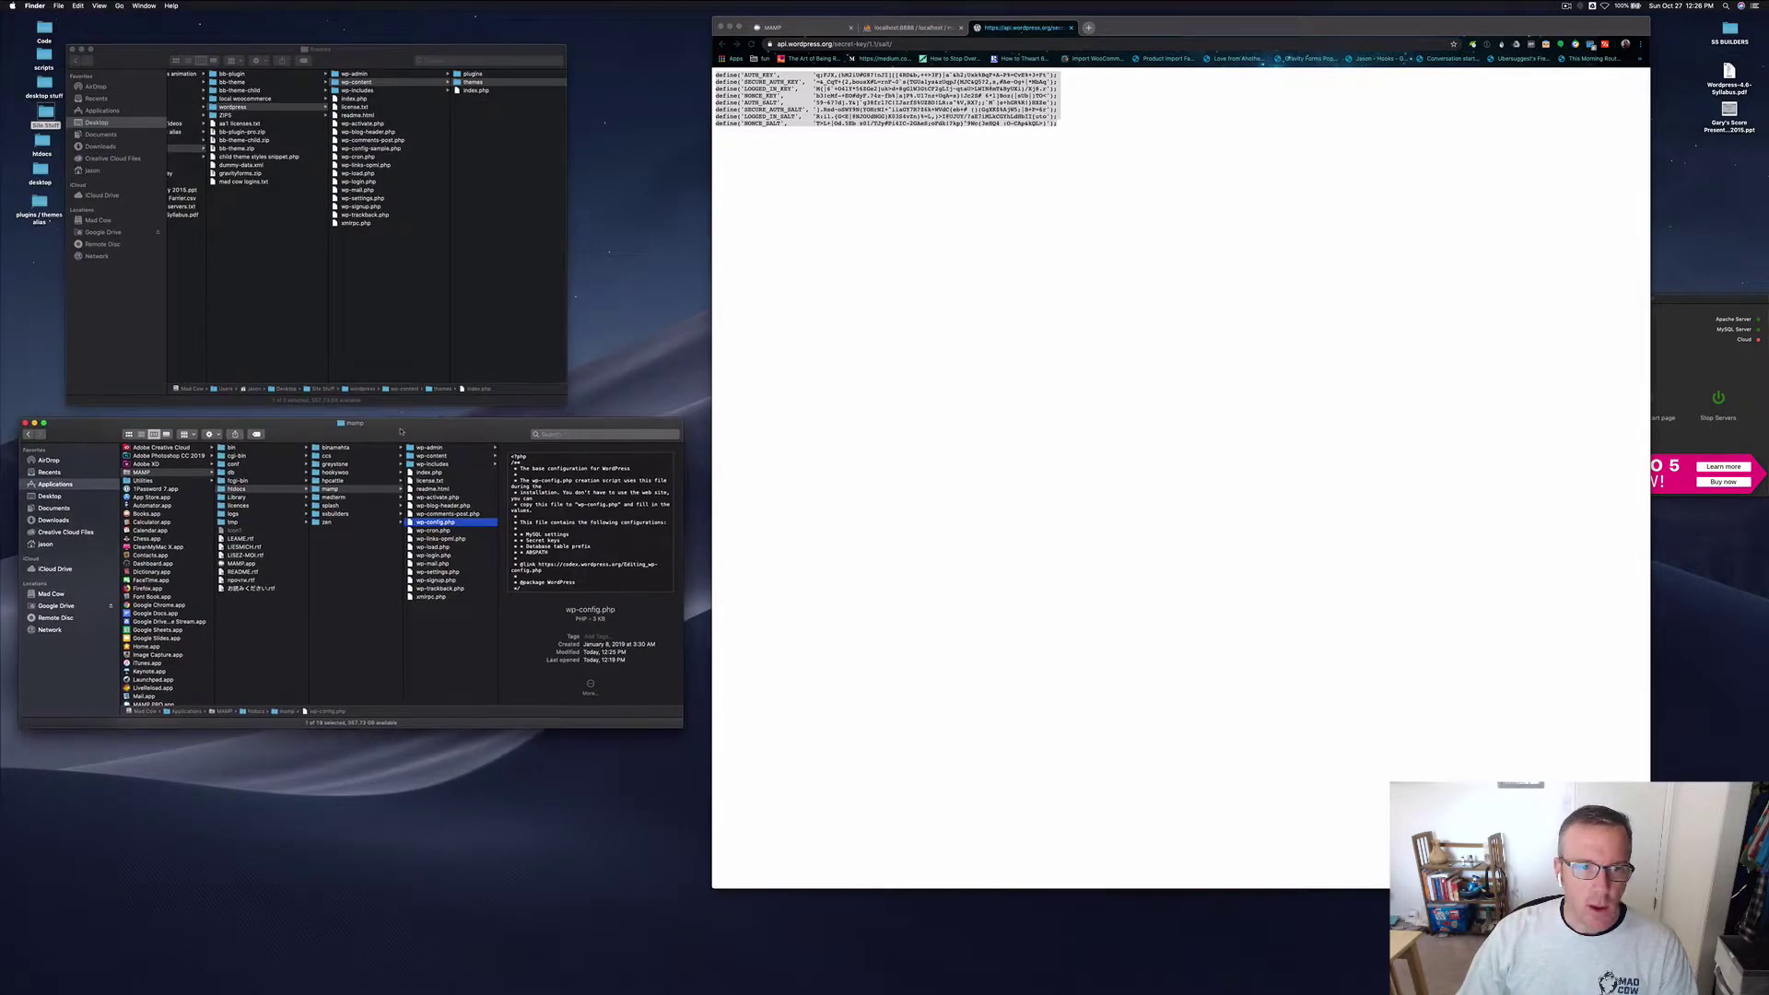
{"action": "left_click", "coordinate": [1071, 28]}
{"action": "left_click", "coordinate": [1682, 316]}
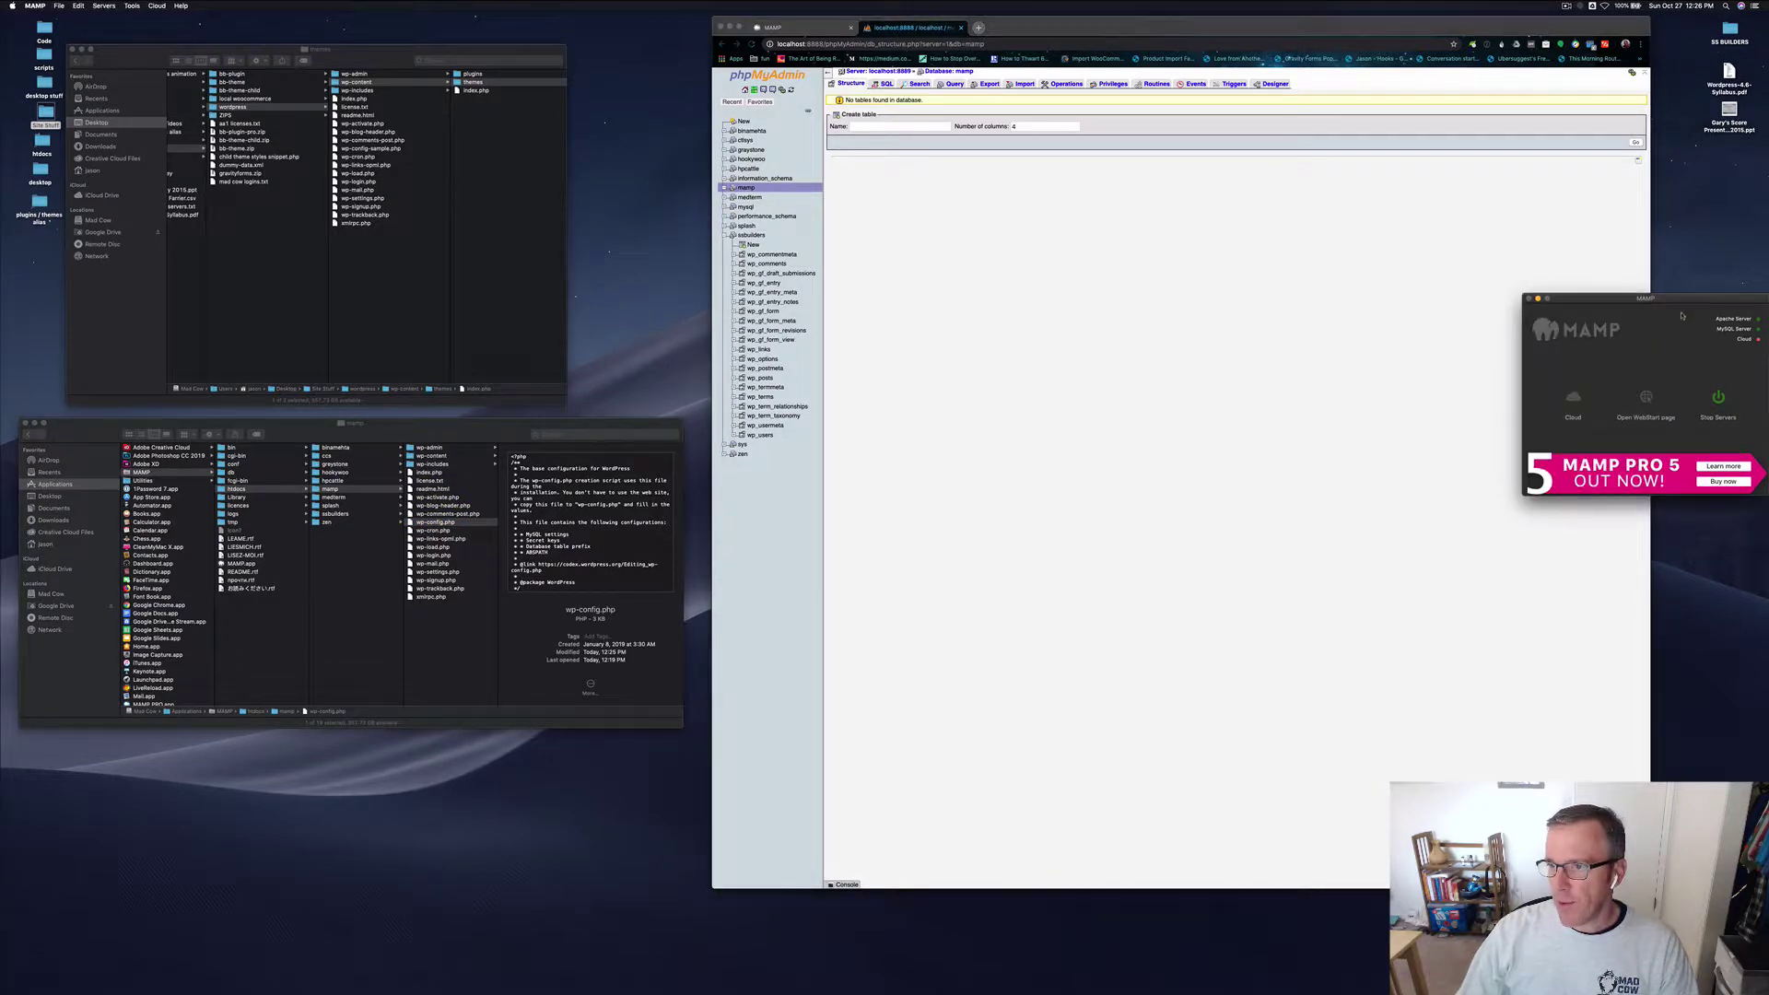
{"action": "left_click_drag", "start_coordinate": [1680, 302], "coordinate": [1020, 333]}
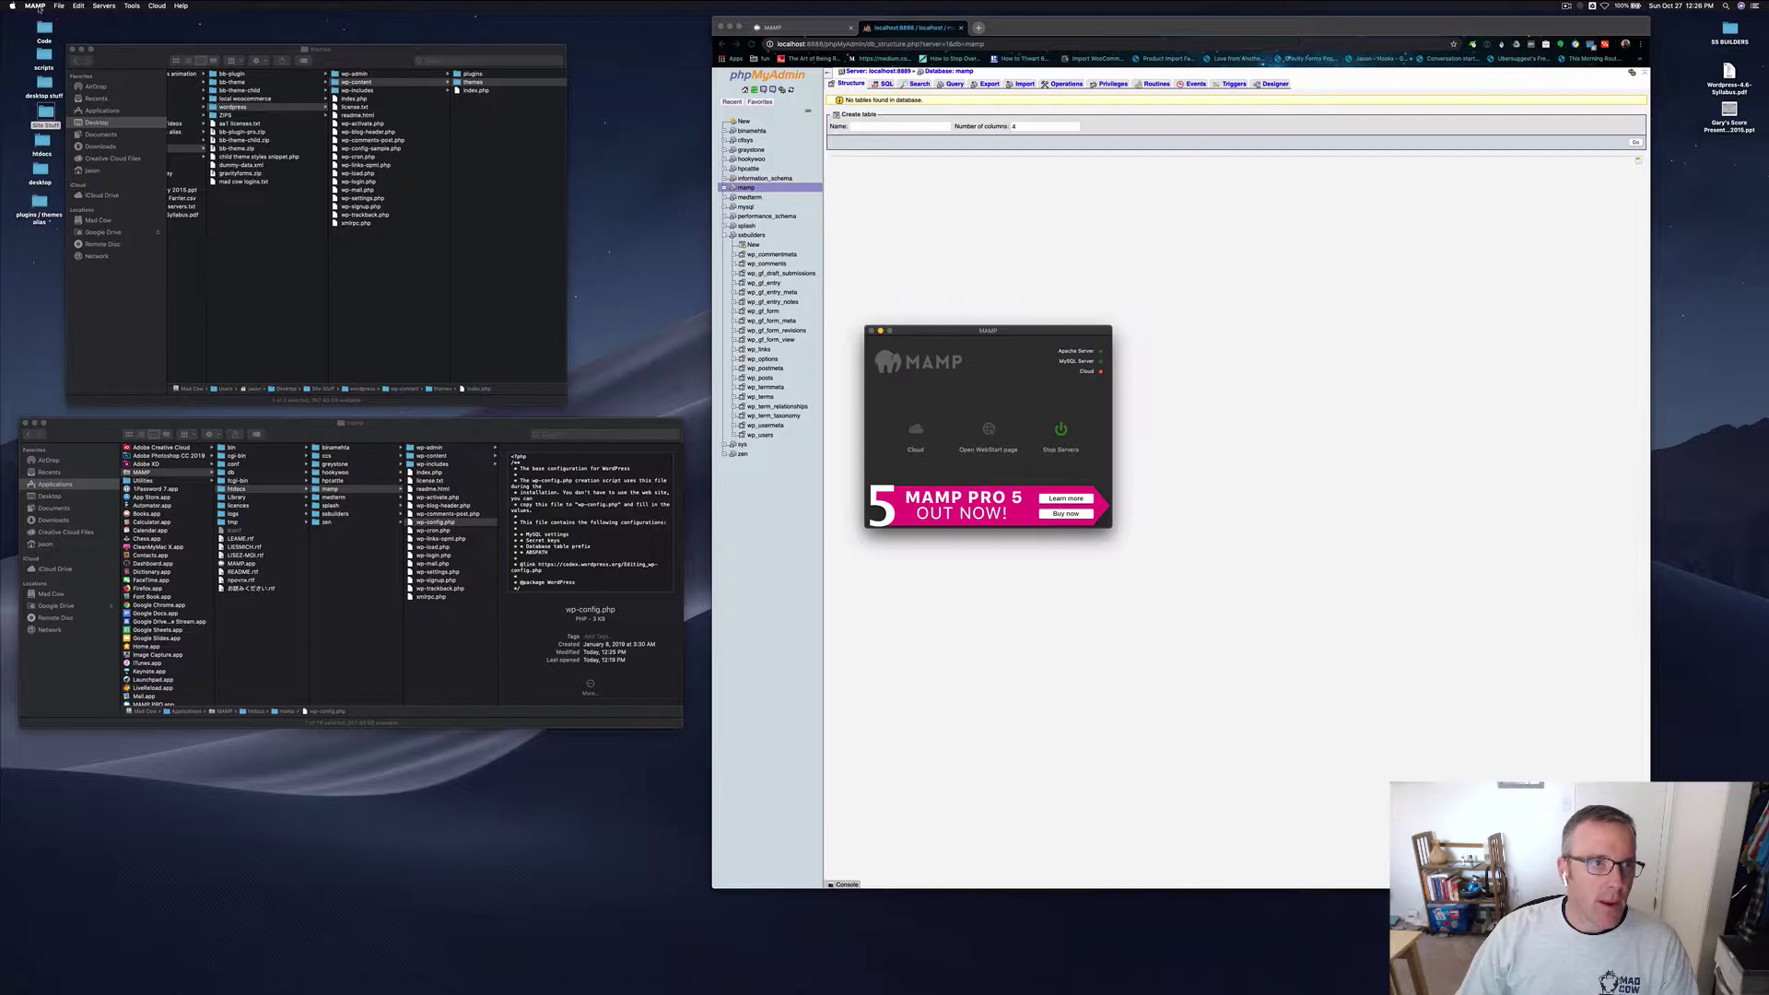
{"action": "left_click", "coordinate": [38, 7]}
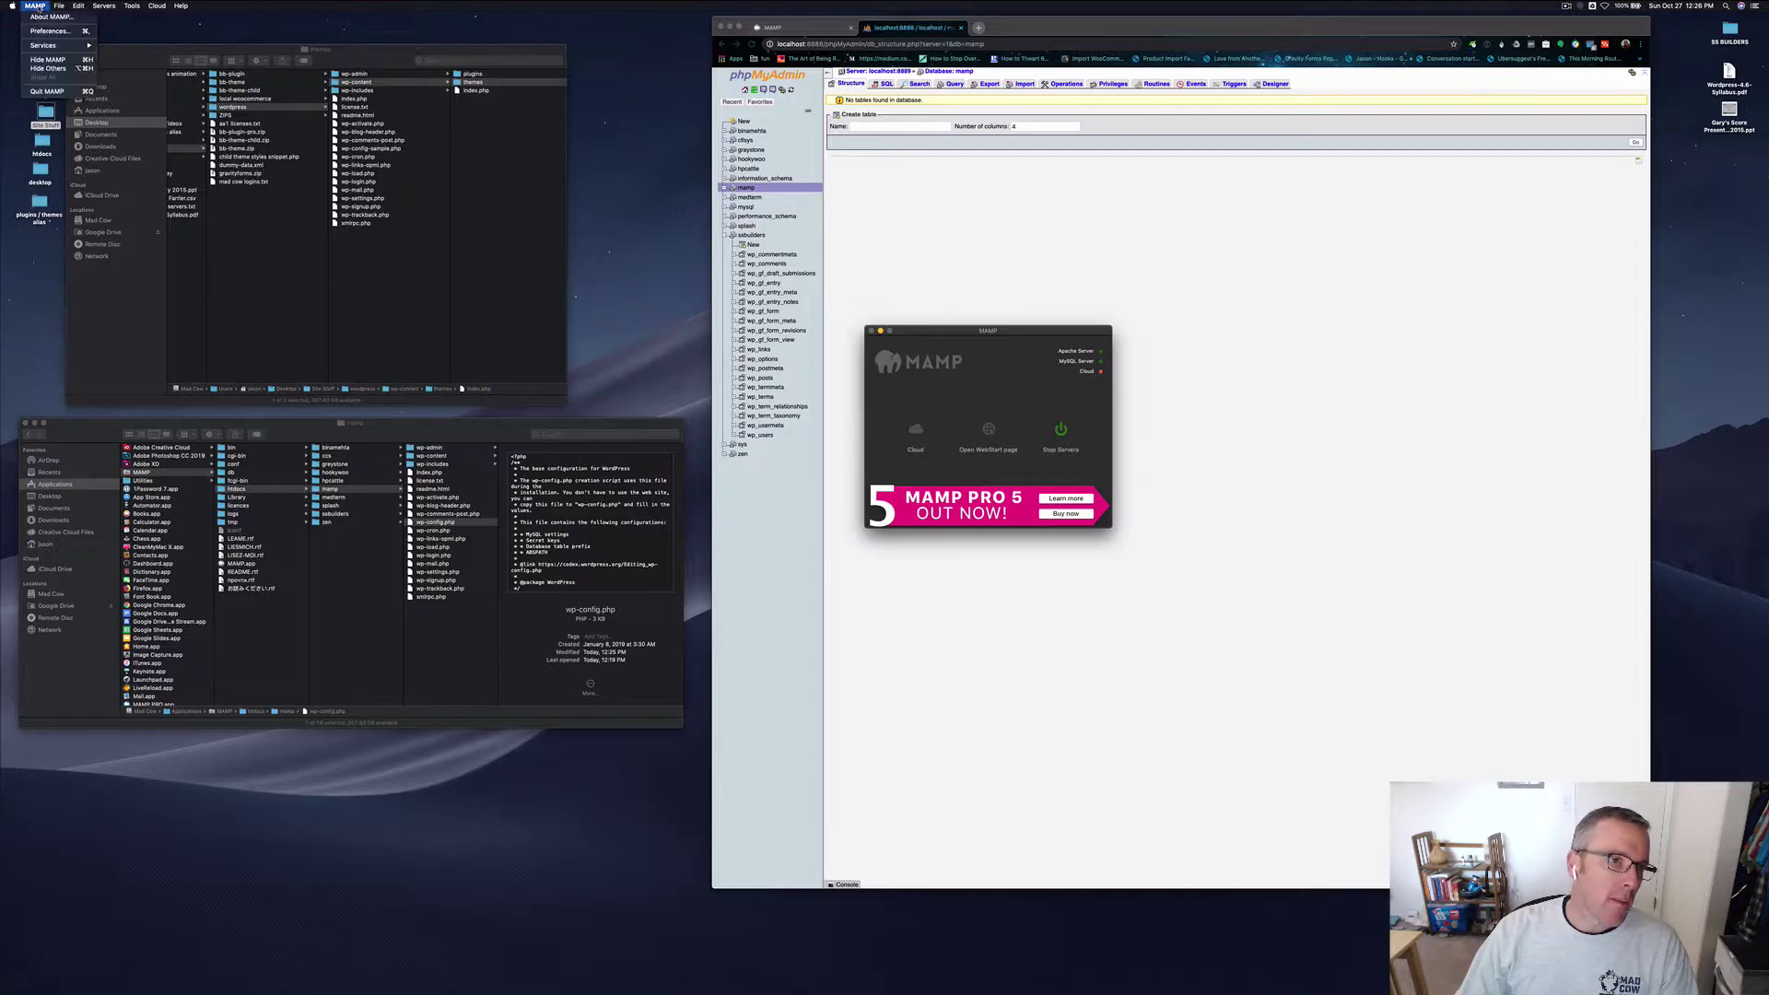
{"action": "left_click", "coordinate": [46, 31]}
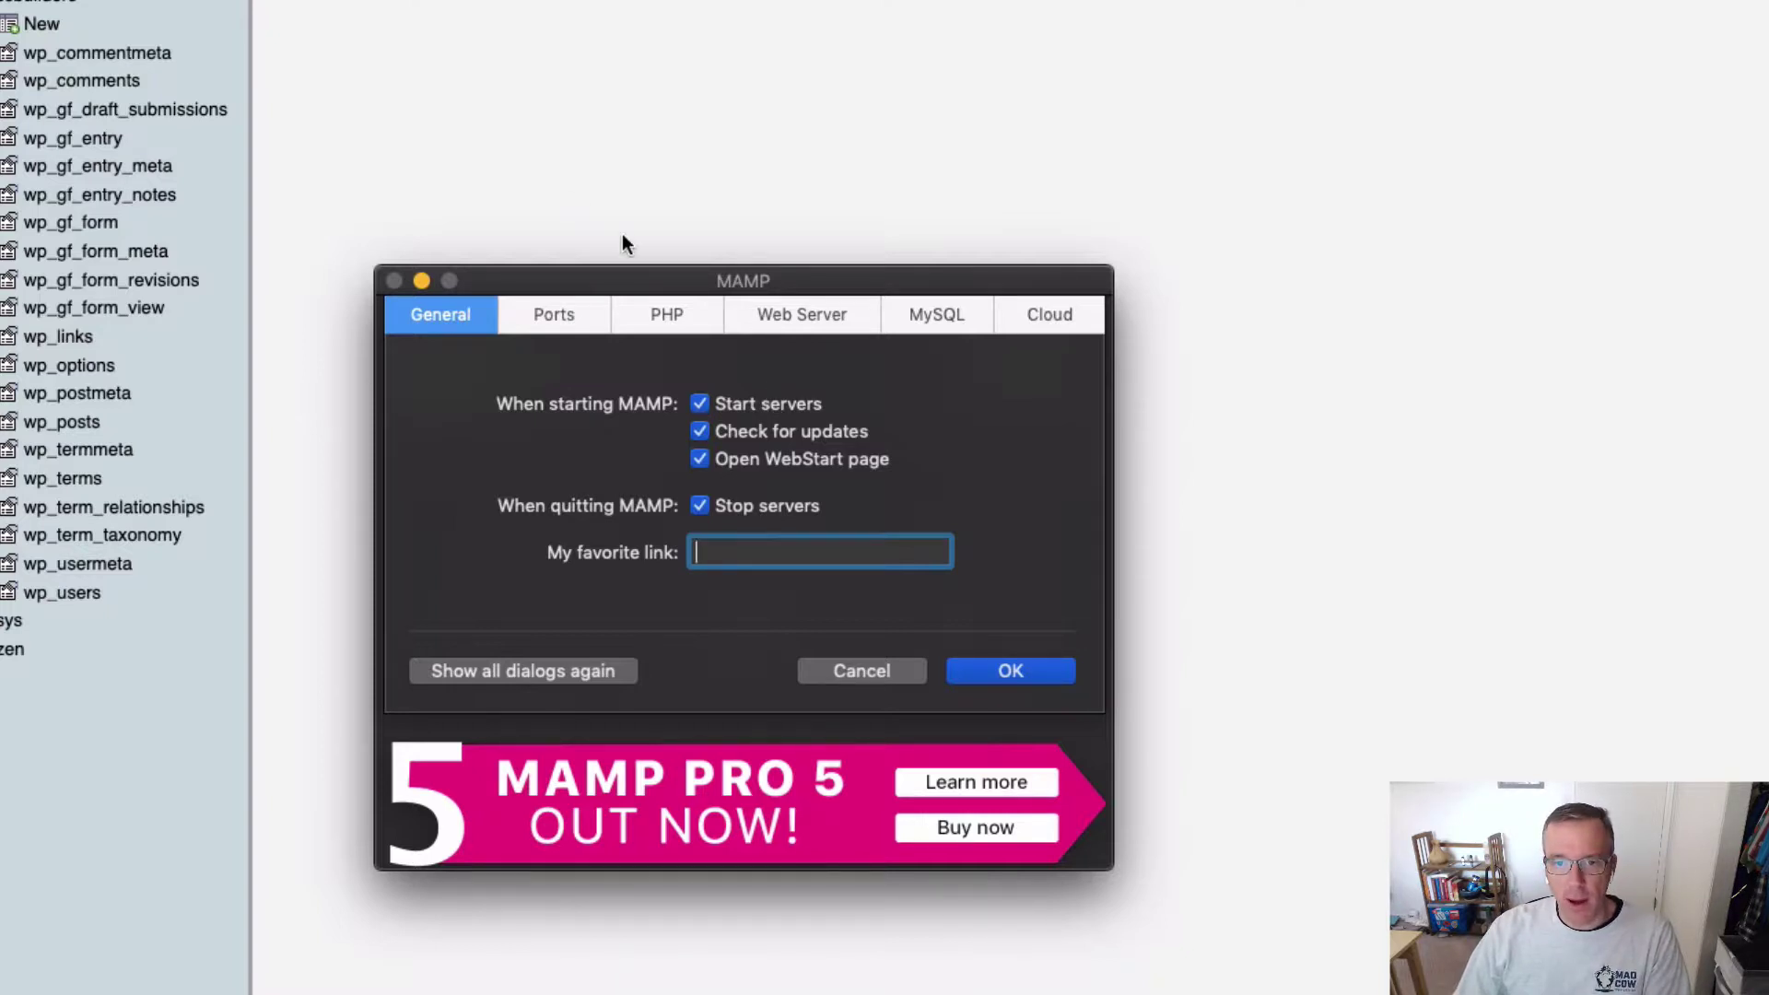
Step: Reposition the Preferences window and show the Ports tab with Apache 8888 and MySQL 8889
{"action": "left_click_drag", "start_coordinate": [587, 284], "coordinate": [0, 295]}
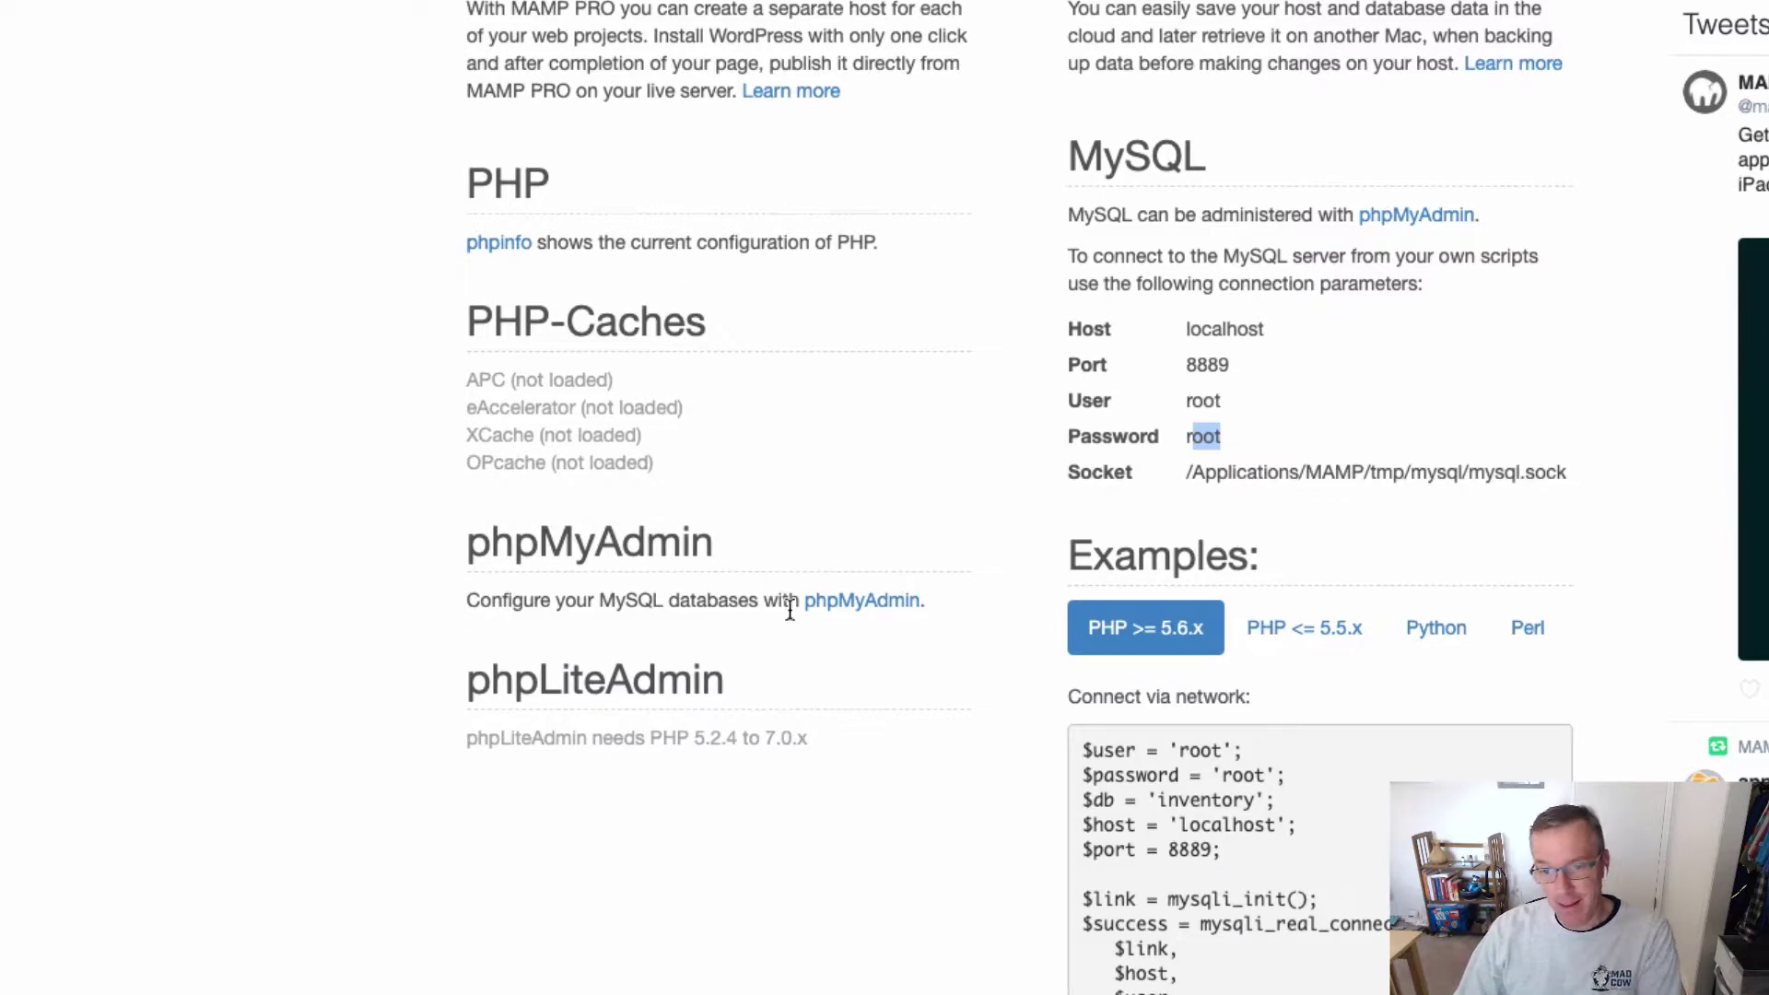
{"action": "scroll", "coordinate": [869, 621], "scroll_direction": "up", "scroll_amount": 5}
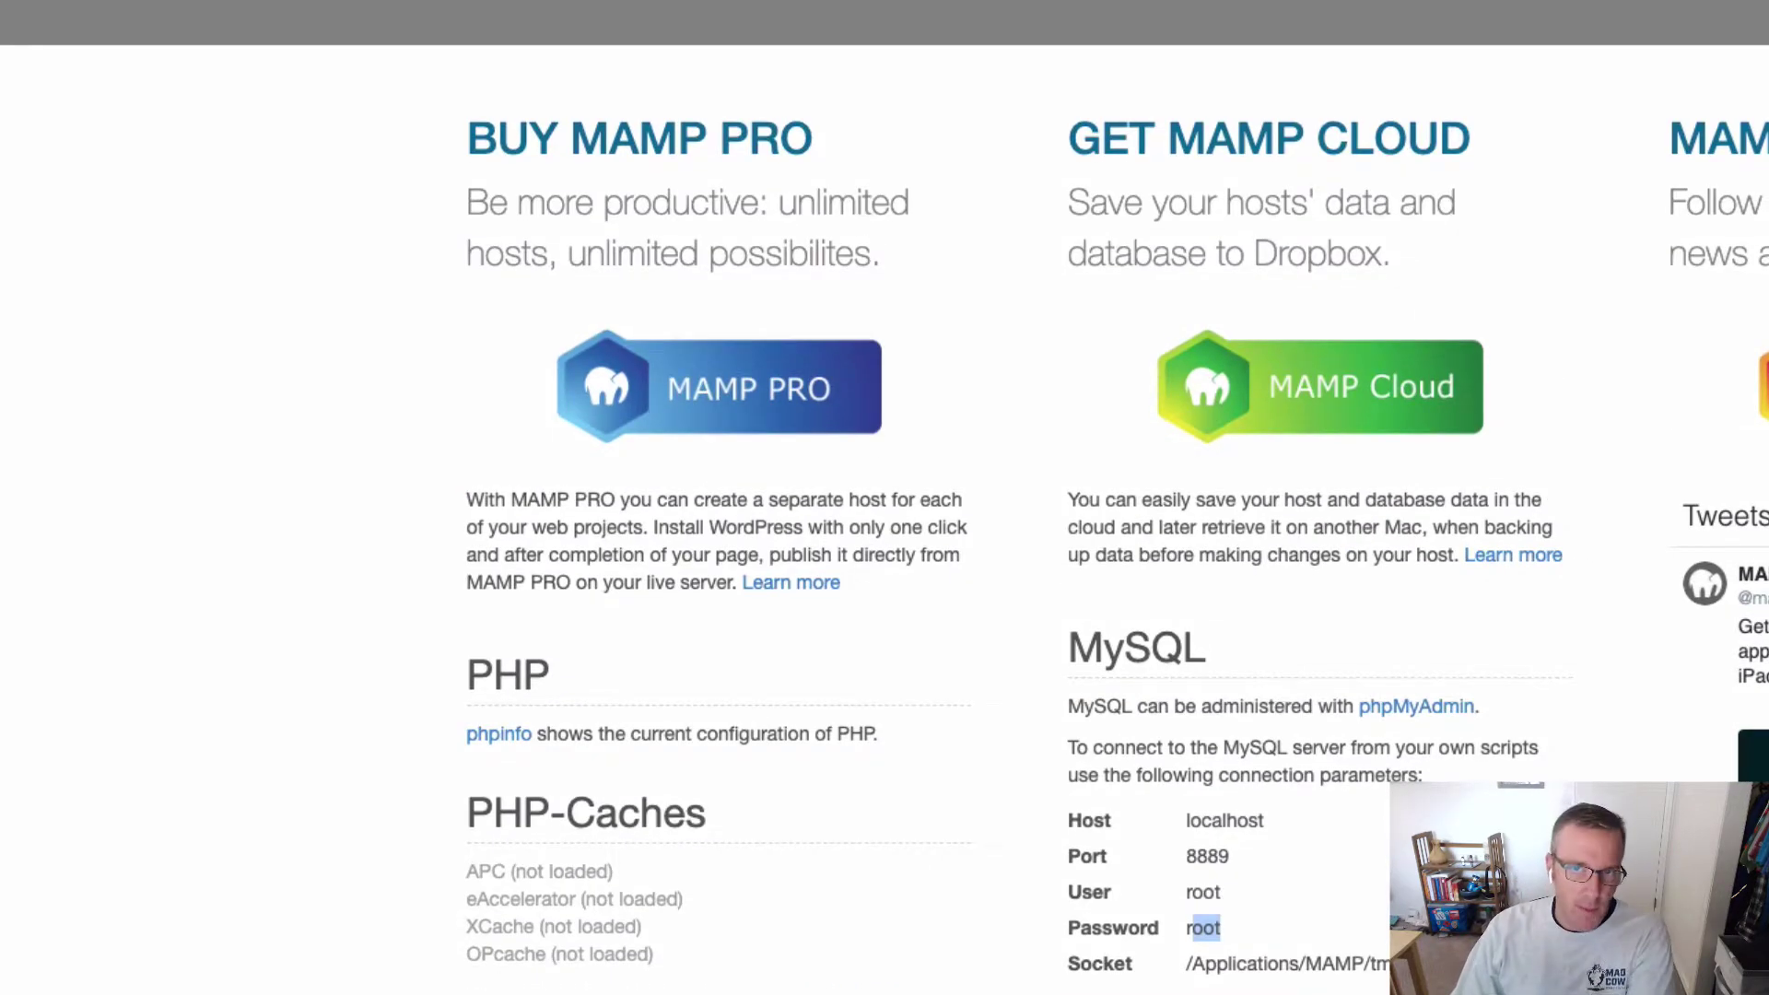
{"action": "left_click_drag", "start_coordinate": [0, 277], "coordinate": [466, 0]}
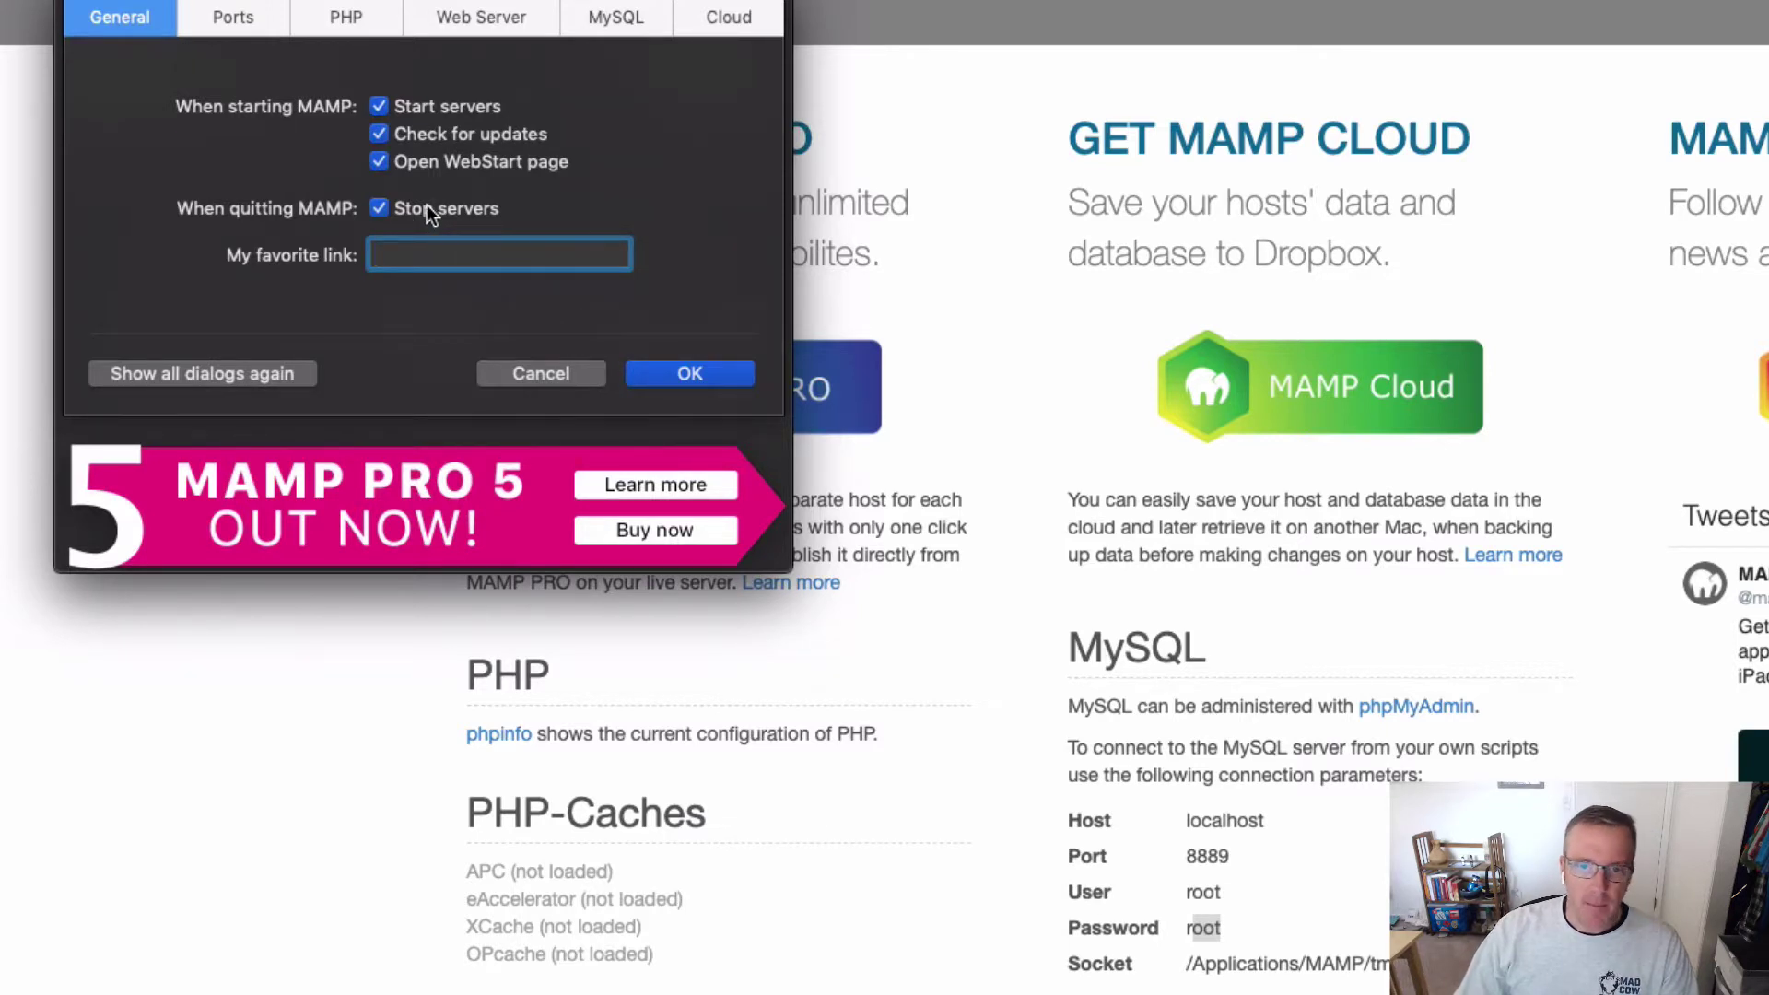
{"action": "left_click", "coordinate": [233, 19]}
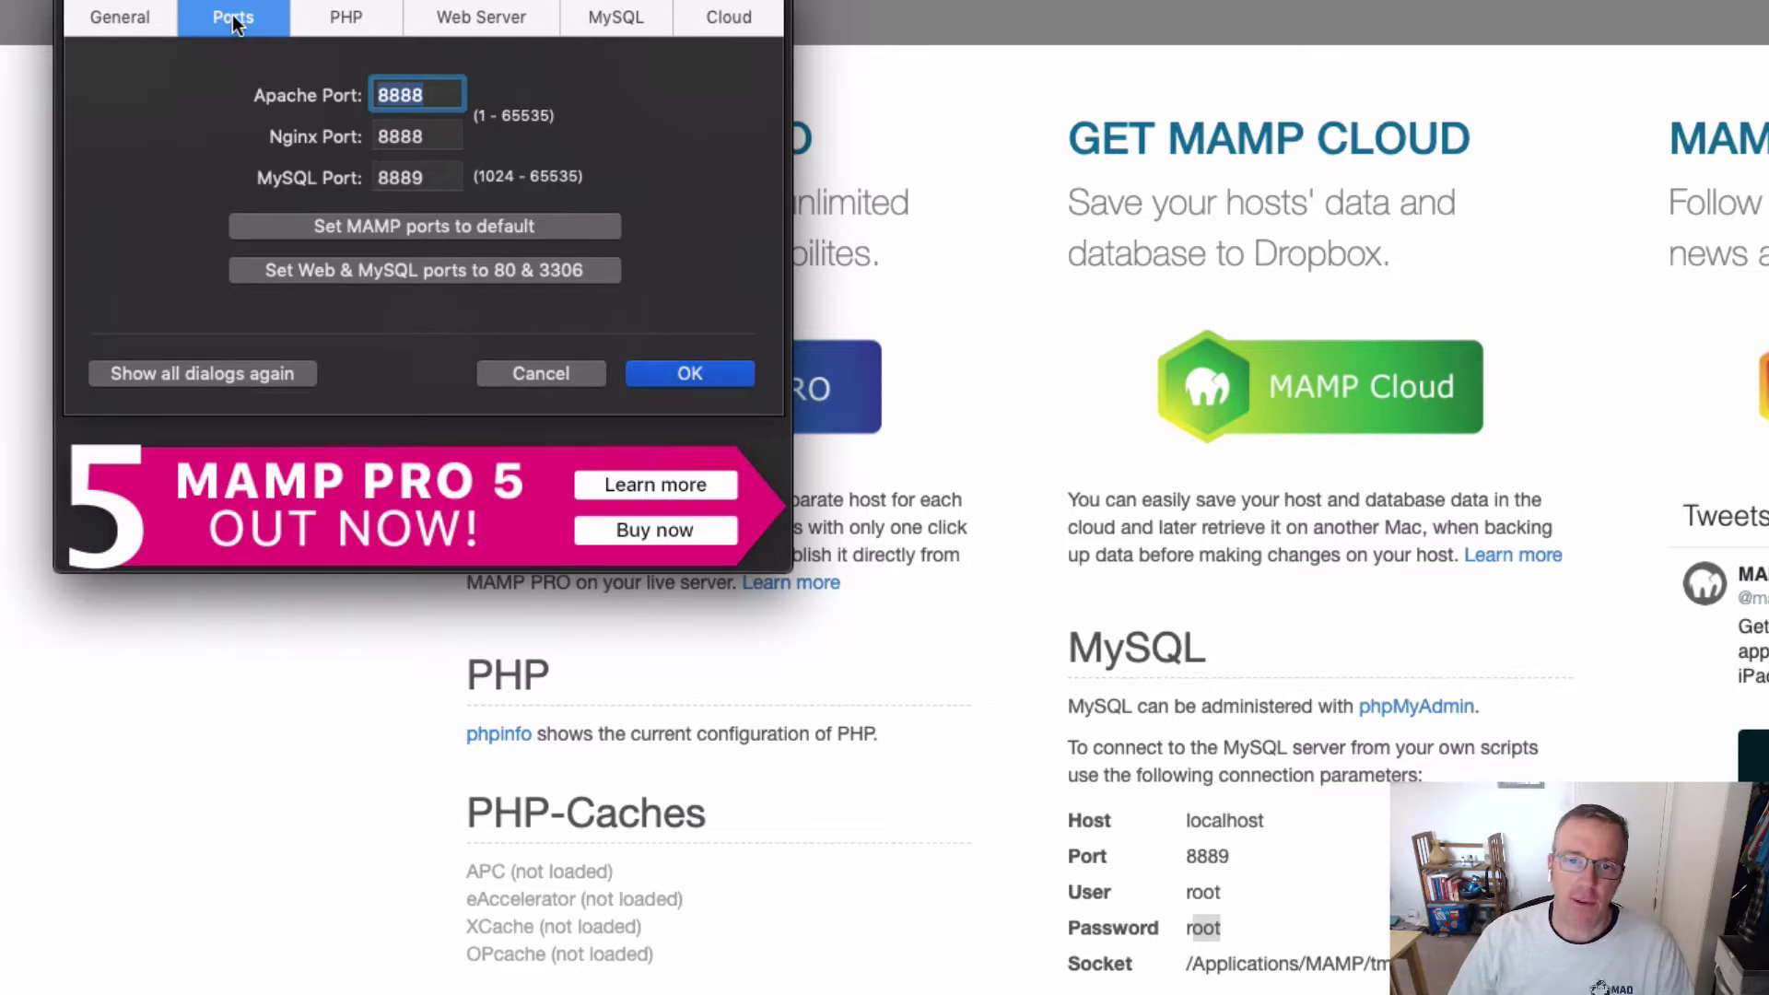
Step: Switch to the PHP tab, showing standard version 7.3.8 with cache off
{"action": "left_click", "coordinate": [350, 21]}
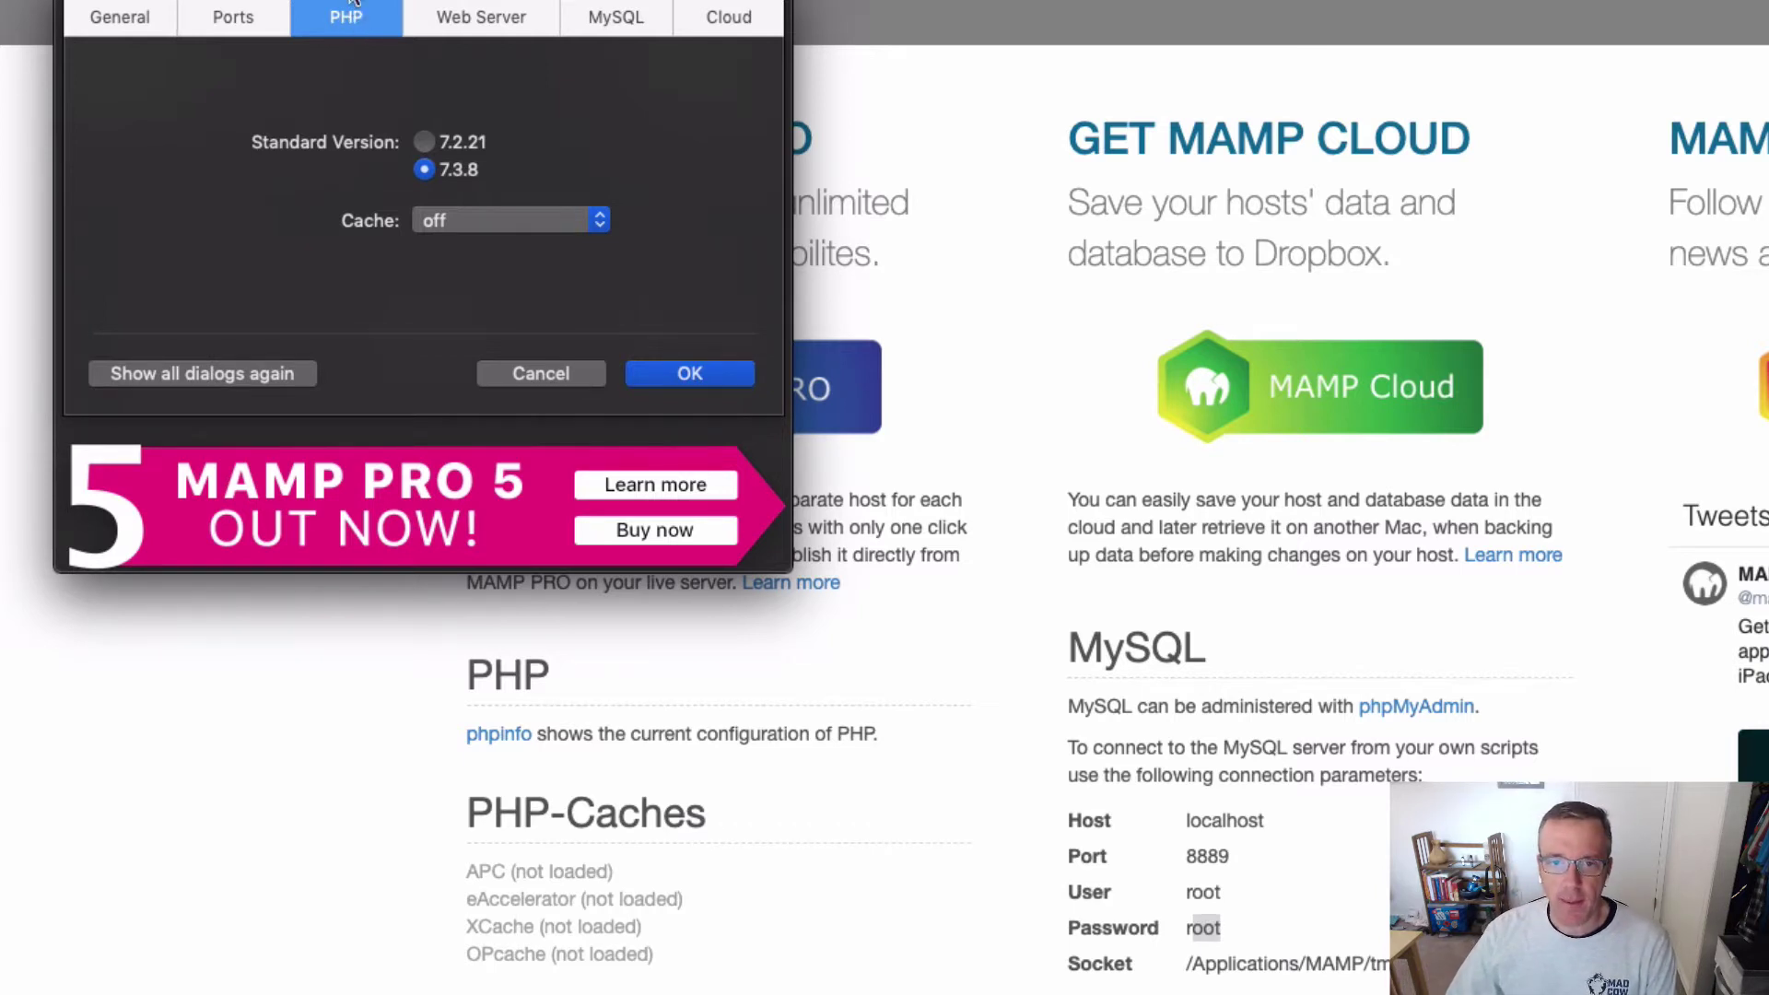
Step: Bring Preferences into view and show the Web Server tab with its htdocs > ssbuilders document root
{"action": "left_click_drag", "start_coordinate": [351, 22], "coordinate": [344, 73]}
{"action": "left_click", "coordinate": [451, 71]}
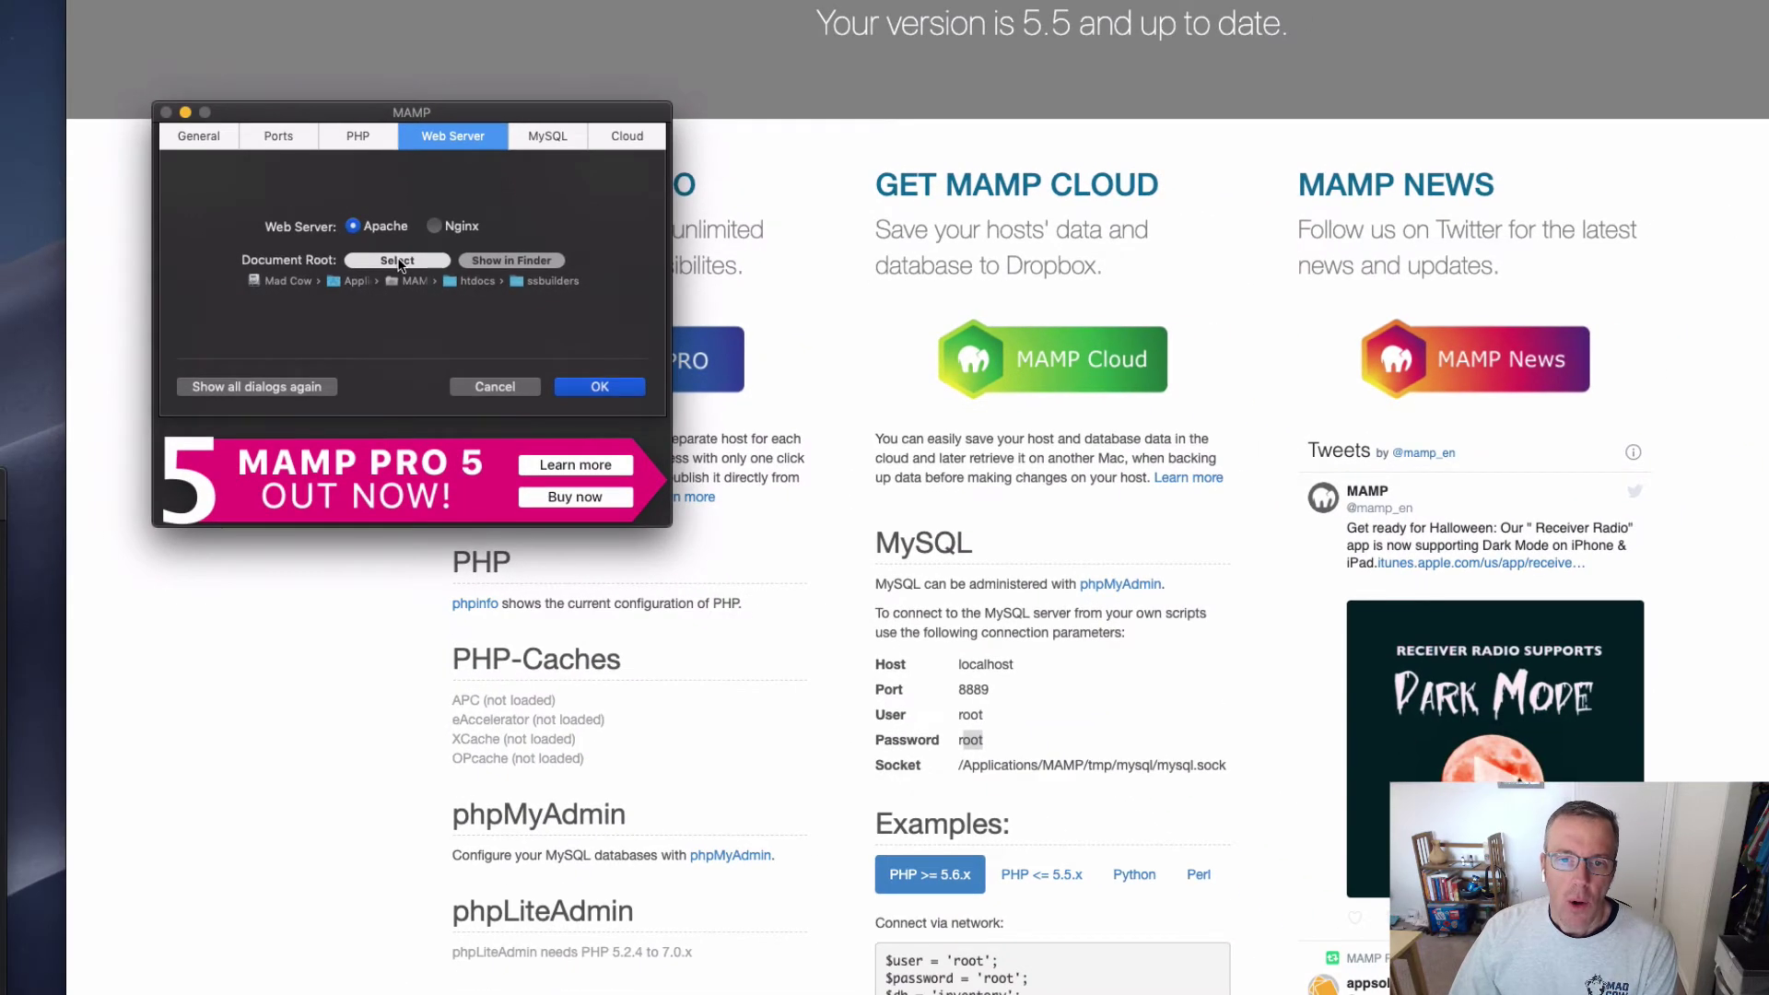
Step: Change the Apache document root from htdocs > ssbuilders to htdocs > mamp
{"action": "left_click", "coordinate": [389, 246]}
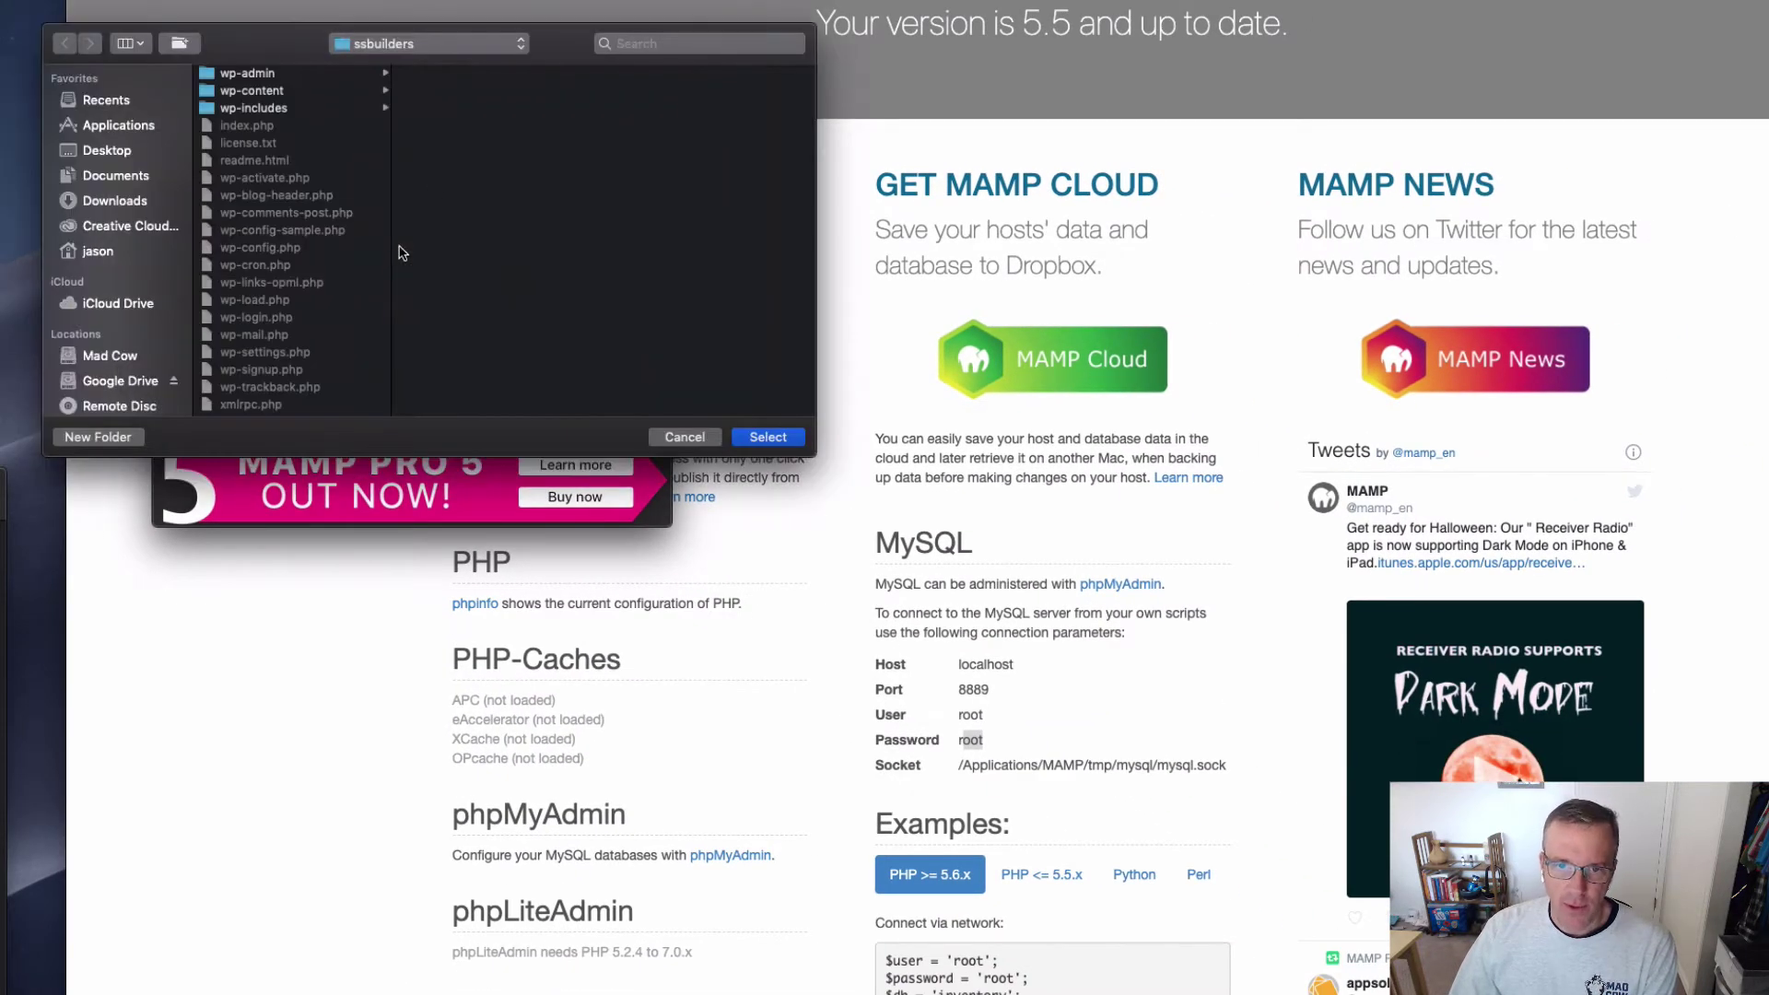
{"action": "left_click", "coordinate": [426, 46]}
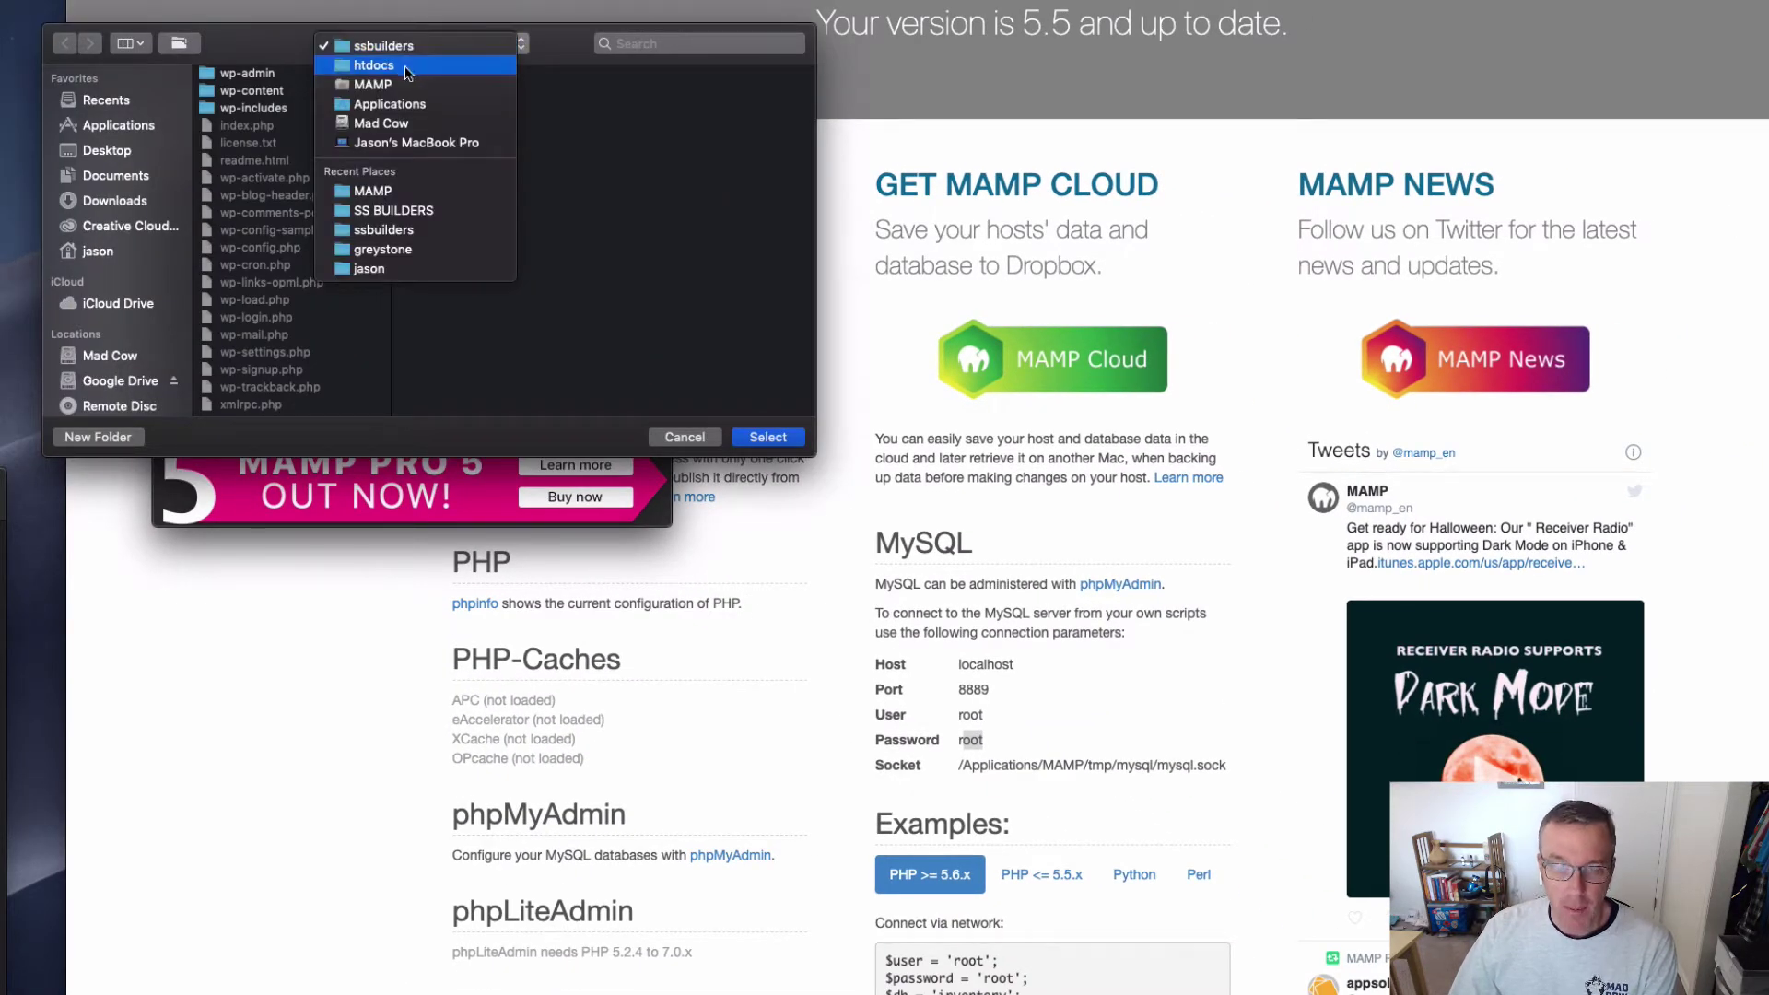
{"action": "left_click", "coordinate": [407, 68]}
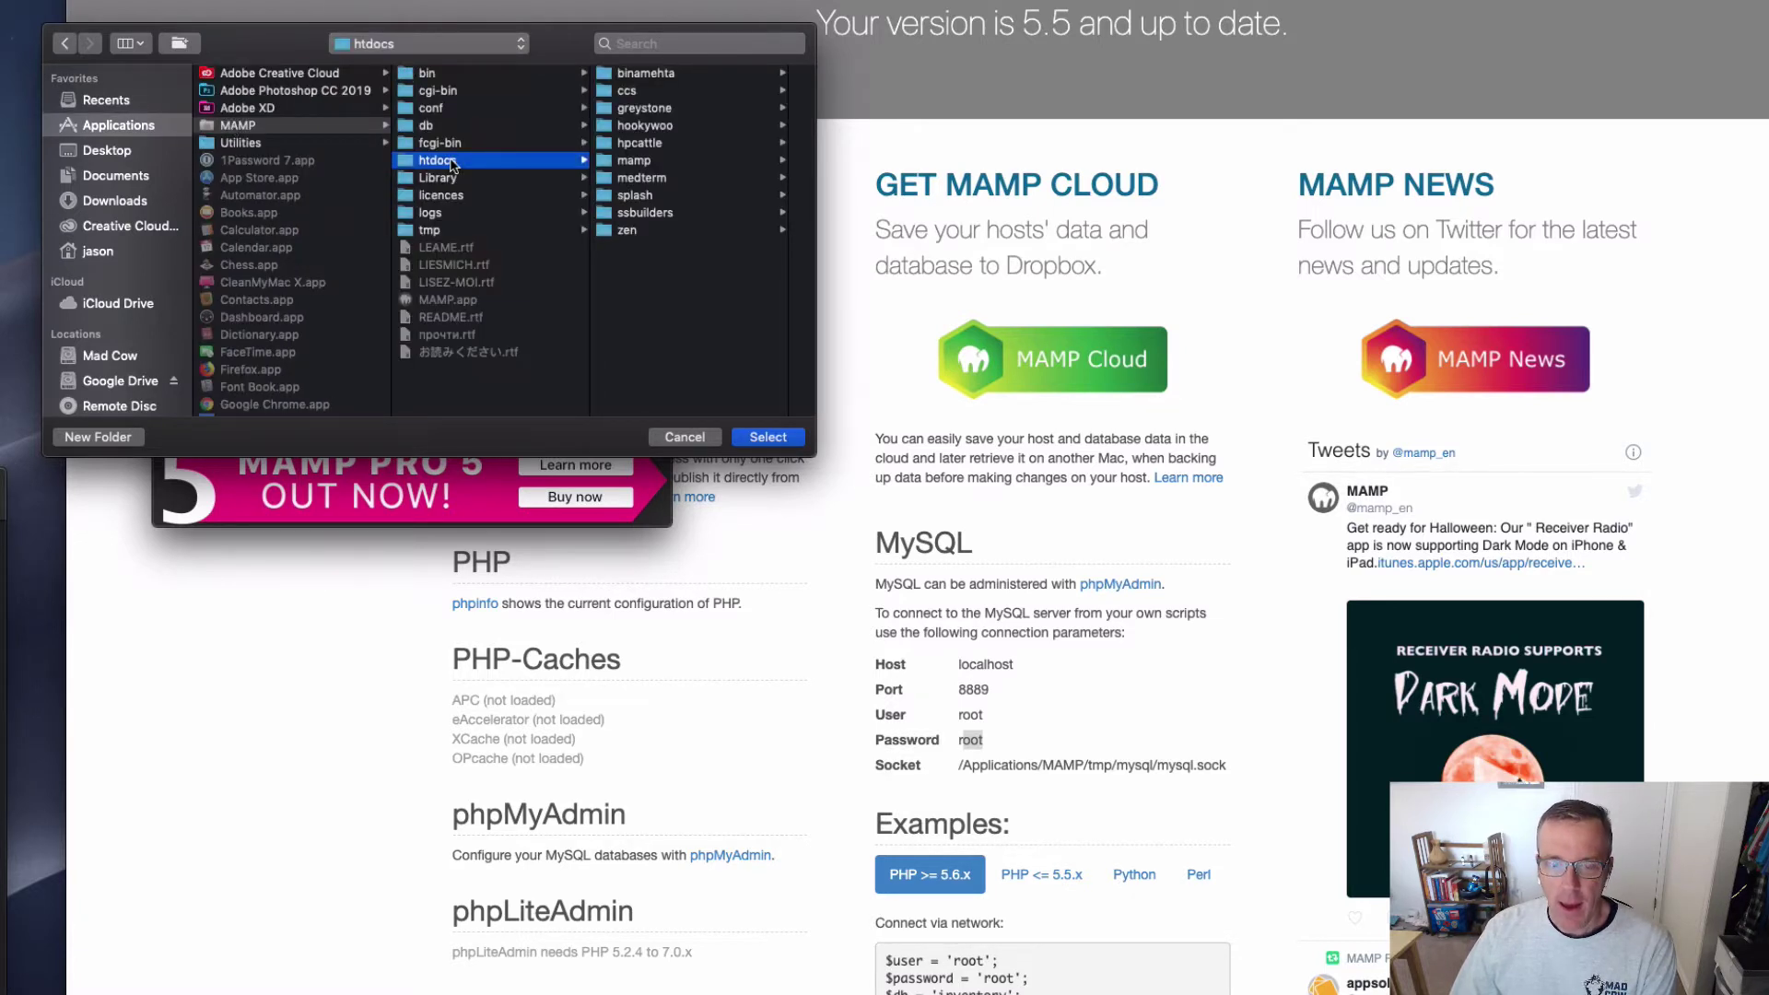
{"action": "left_click", "coordinate": [670, 166]}
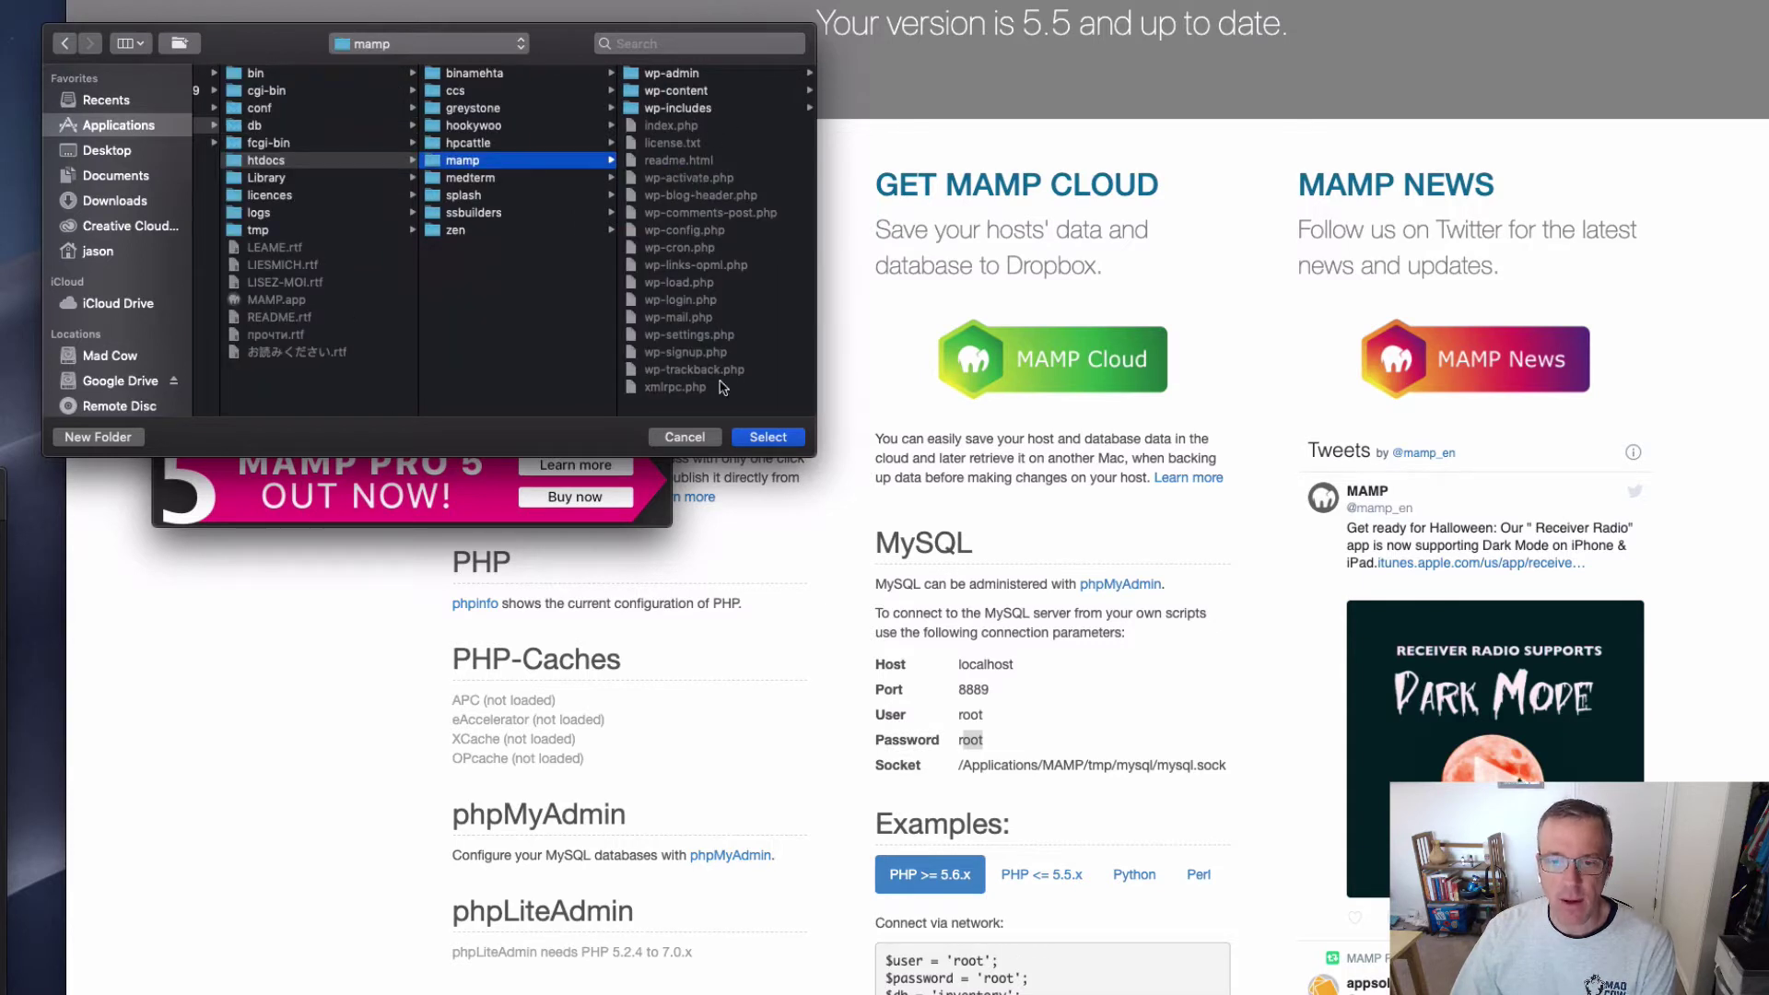
{"action": "left_click", "coordinate": [771, 438]}
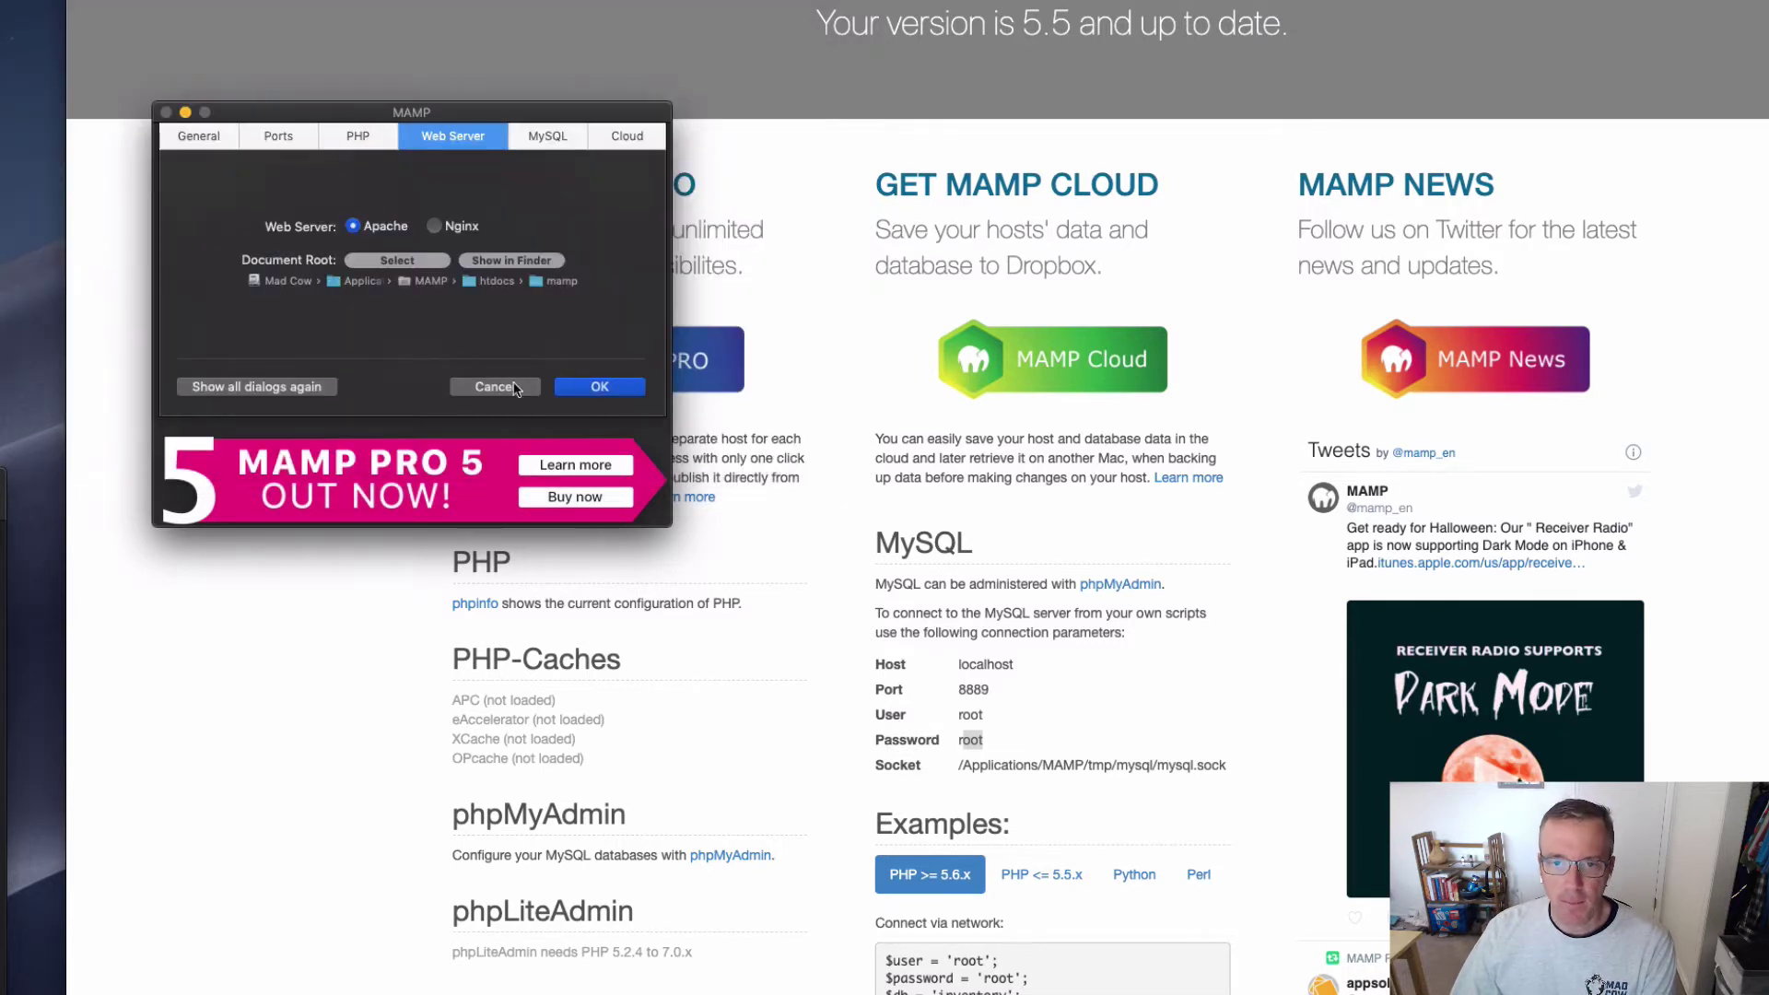
Step: Check the MySQL and Cloud tabs, return to Web Server, and apply the settings with OK
{"action": "left_click", "coordinate": [421, 261]}
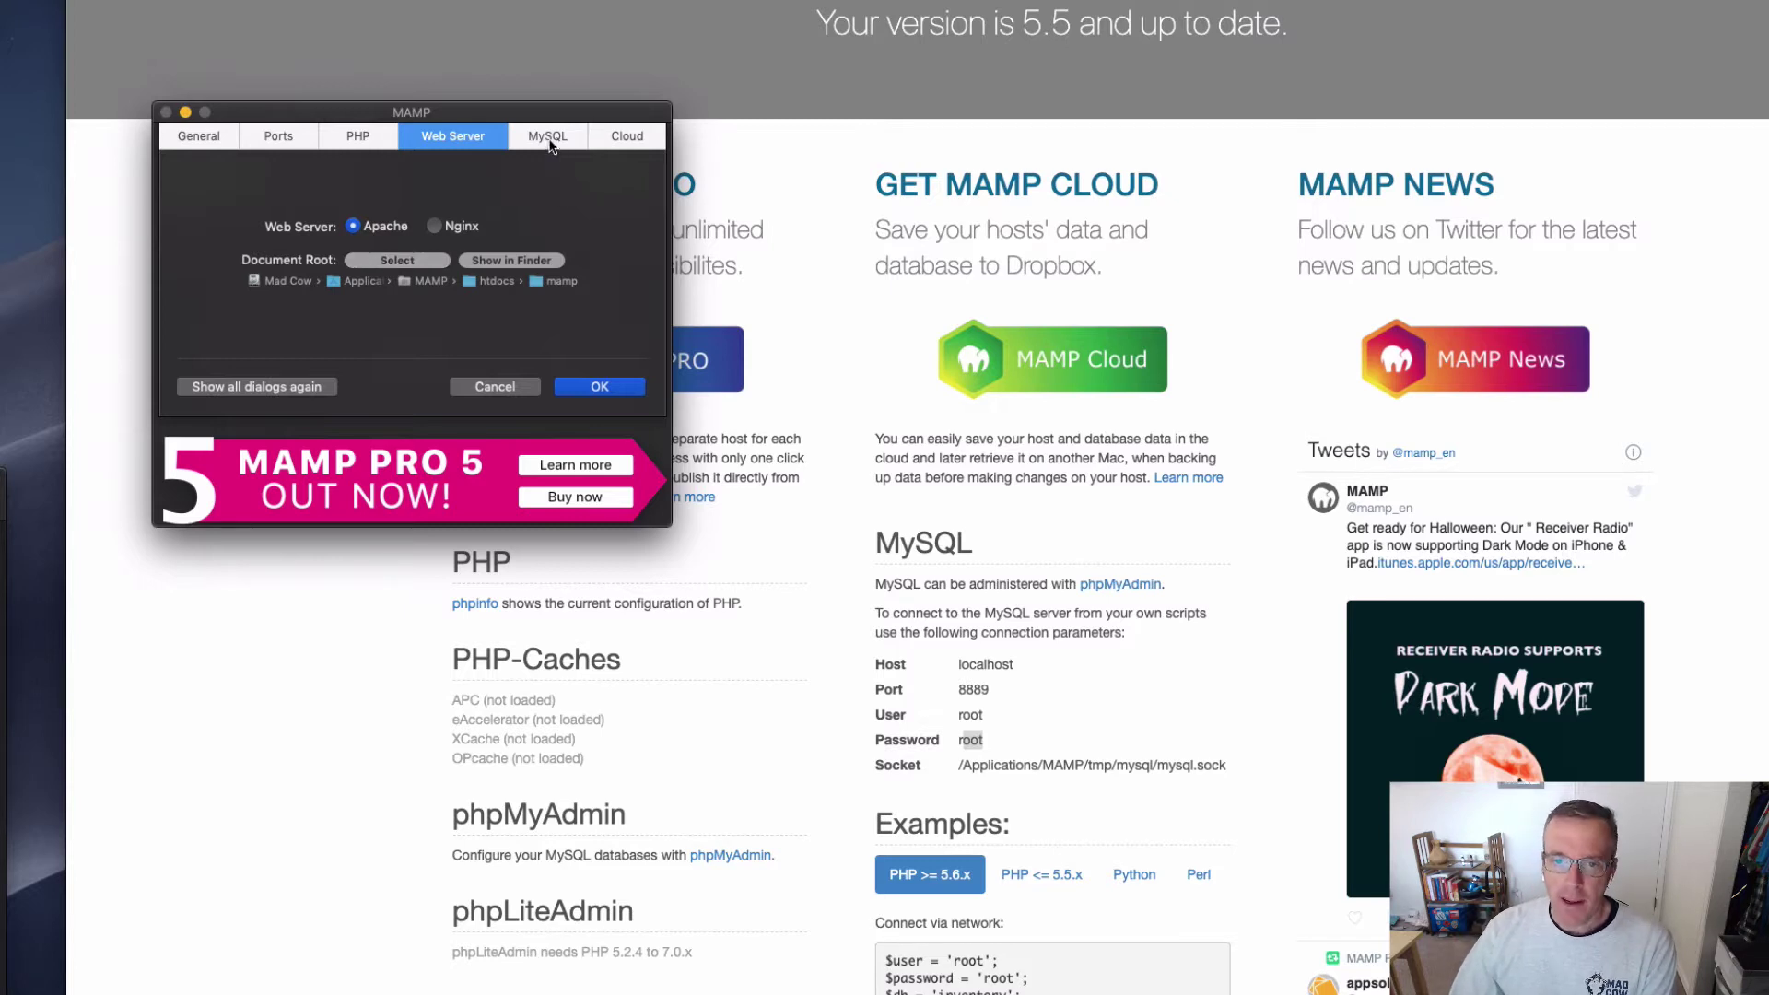
{"action": "left_click", "coordinate": [549, 143]}
{"action": "left_click", "coordinate": [625, 138]}
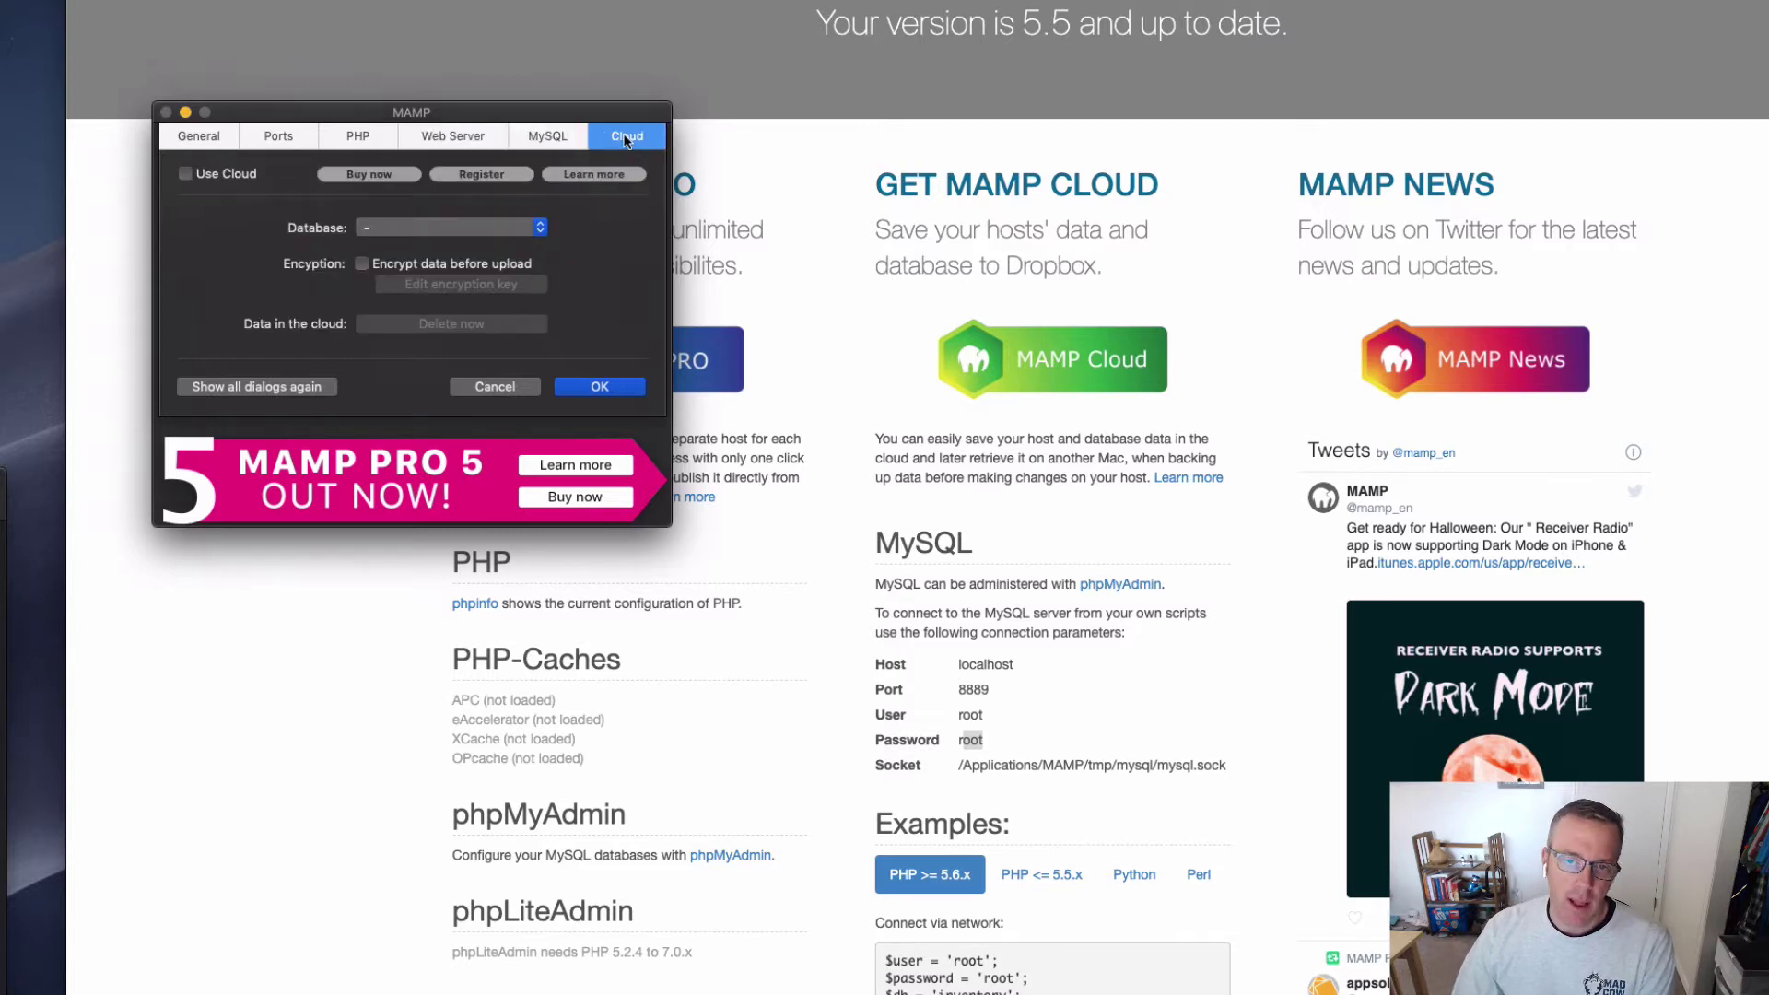
{"action": "left_click", "coordinate": [454, 140]}
{"action": "left_click", "coordinate": [595, 388]}
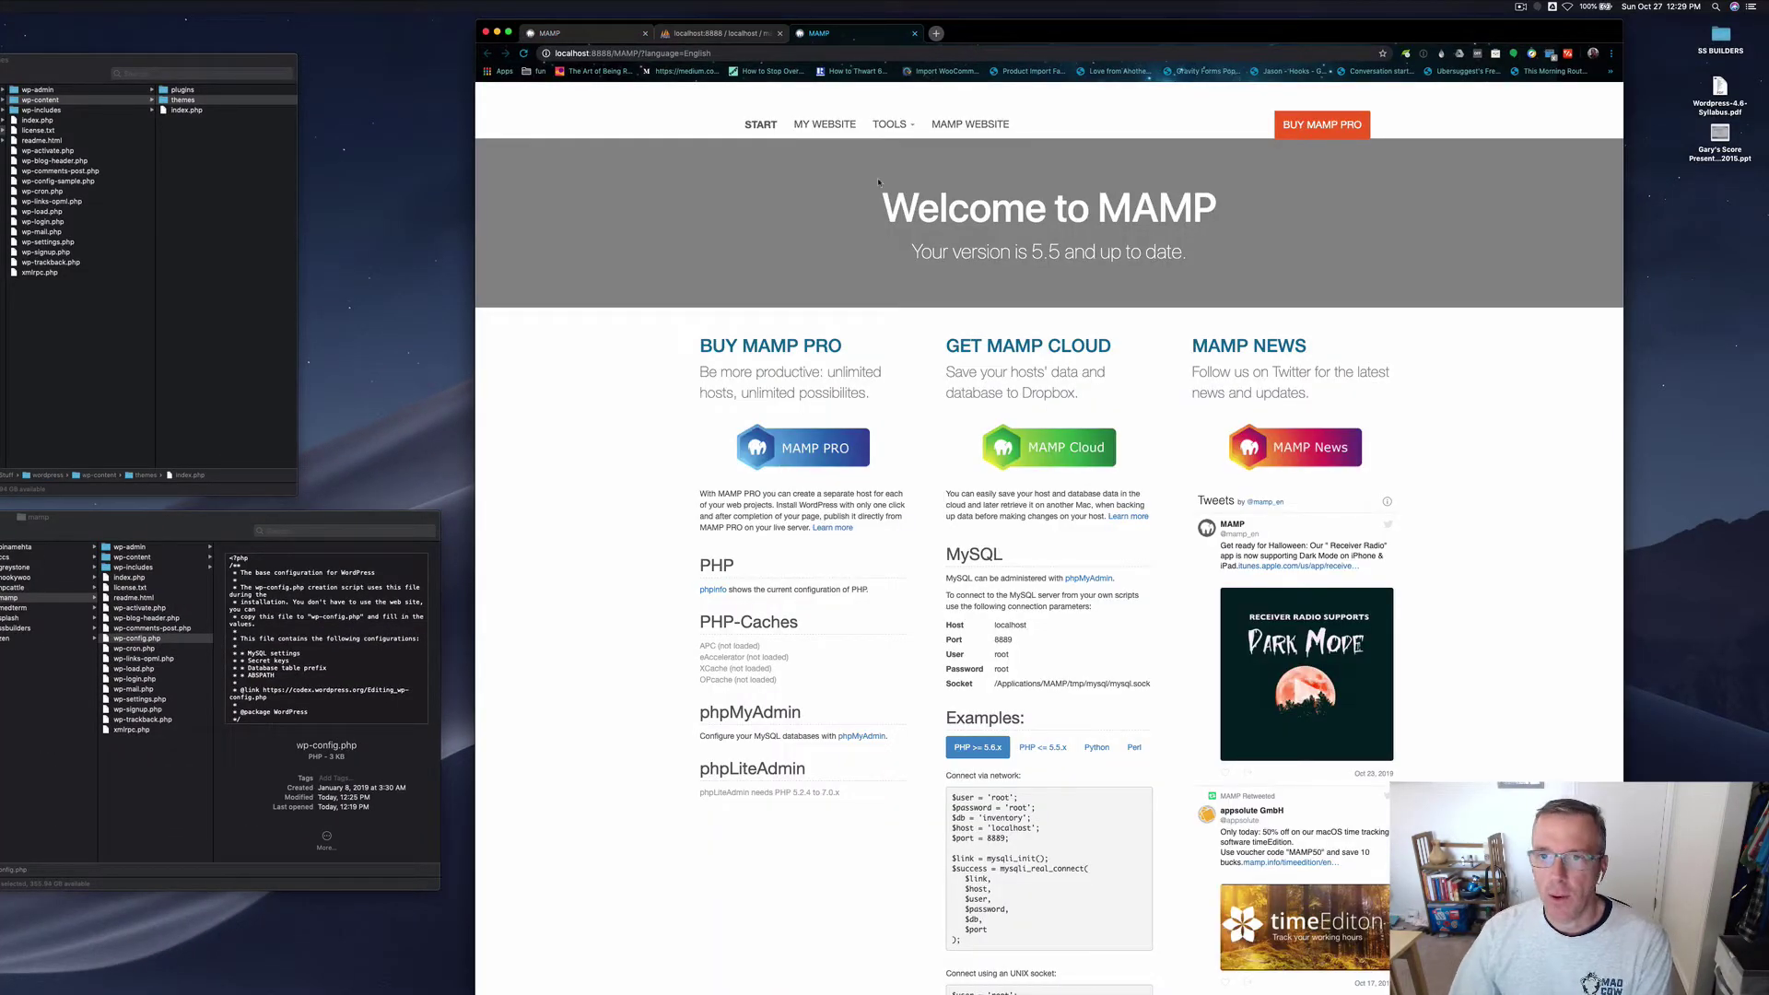
Step: Arrange the Chrome and MAMP windows side by side so both are visible
{"action": "left_click_drag", "start_coordinate": [1021, 29], "coordinate": [1225, 33]}
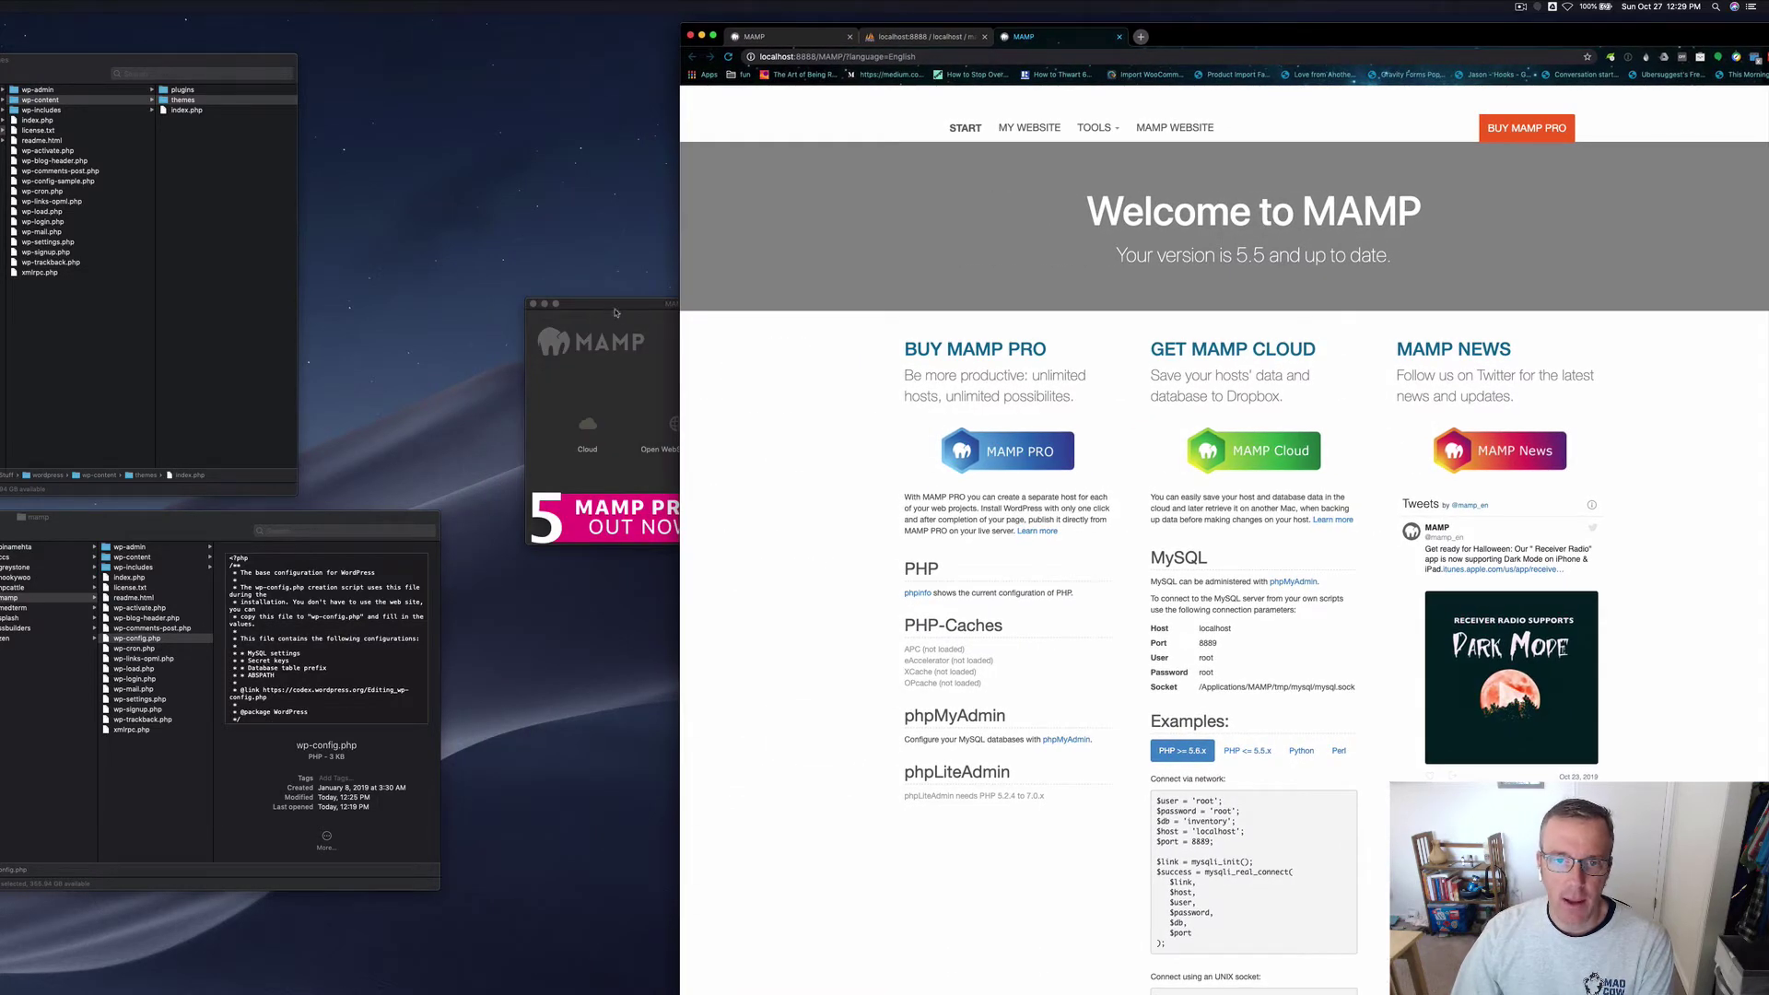
{"action": "left_click_drag", "start_coordinate": [570, 296], "coordinate": [173, 287]}
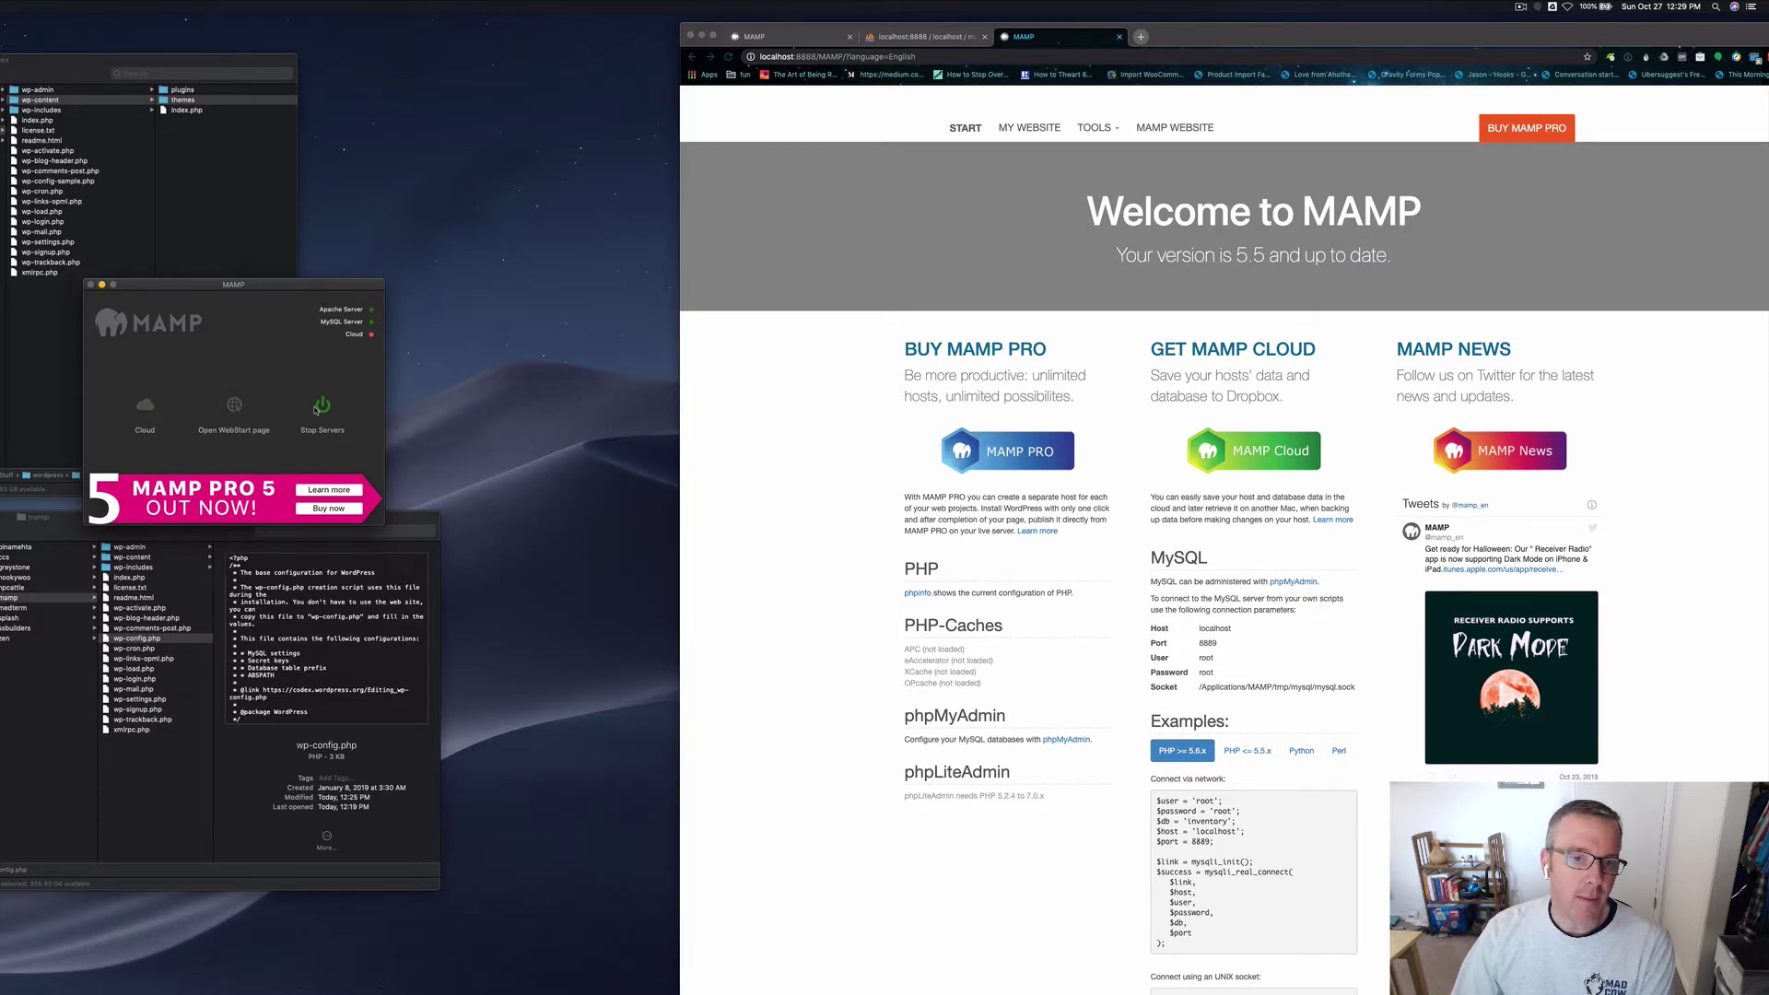
{"action": "left_click_drag", "start_coordinate": [1181, 31], "coordinate": [1008, 50]}
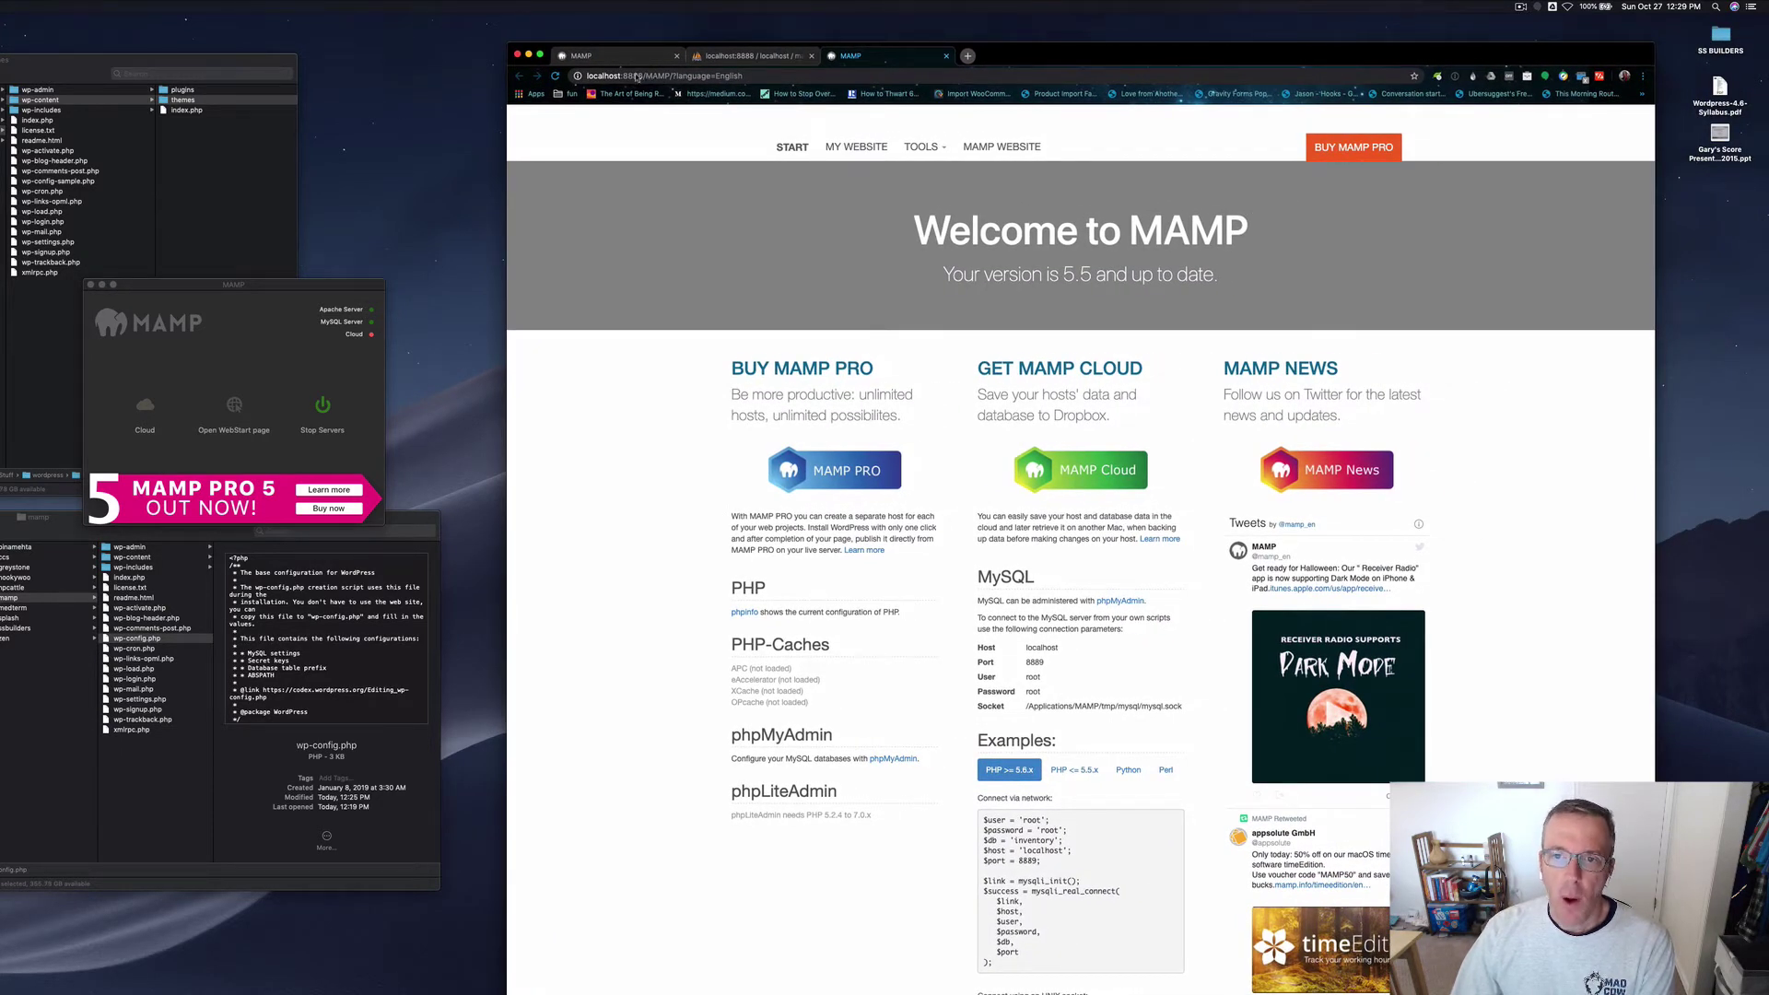
Step: Close the older duplicate MAMP start page tab, keeping the newer one
{"action": "left_click", "coordinate": [613, 58]}
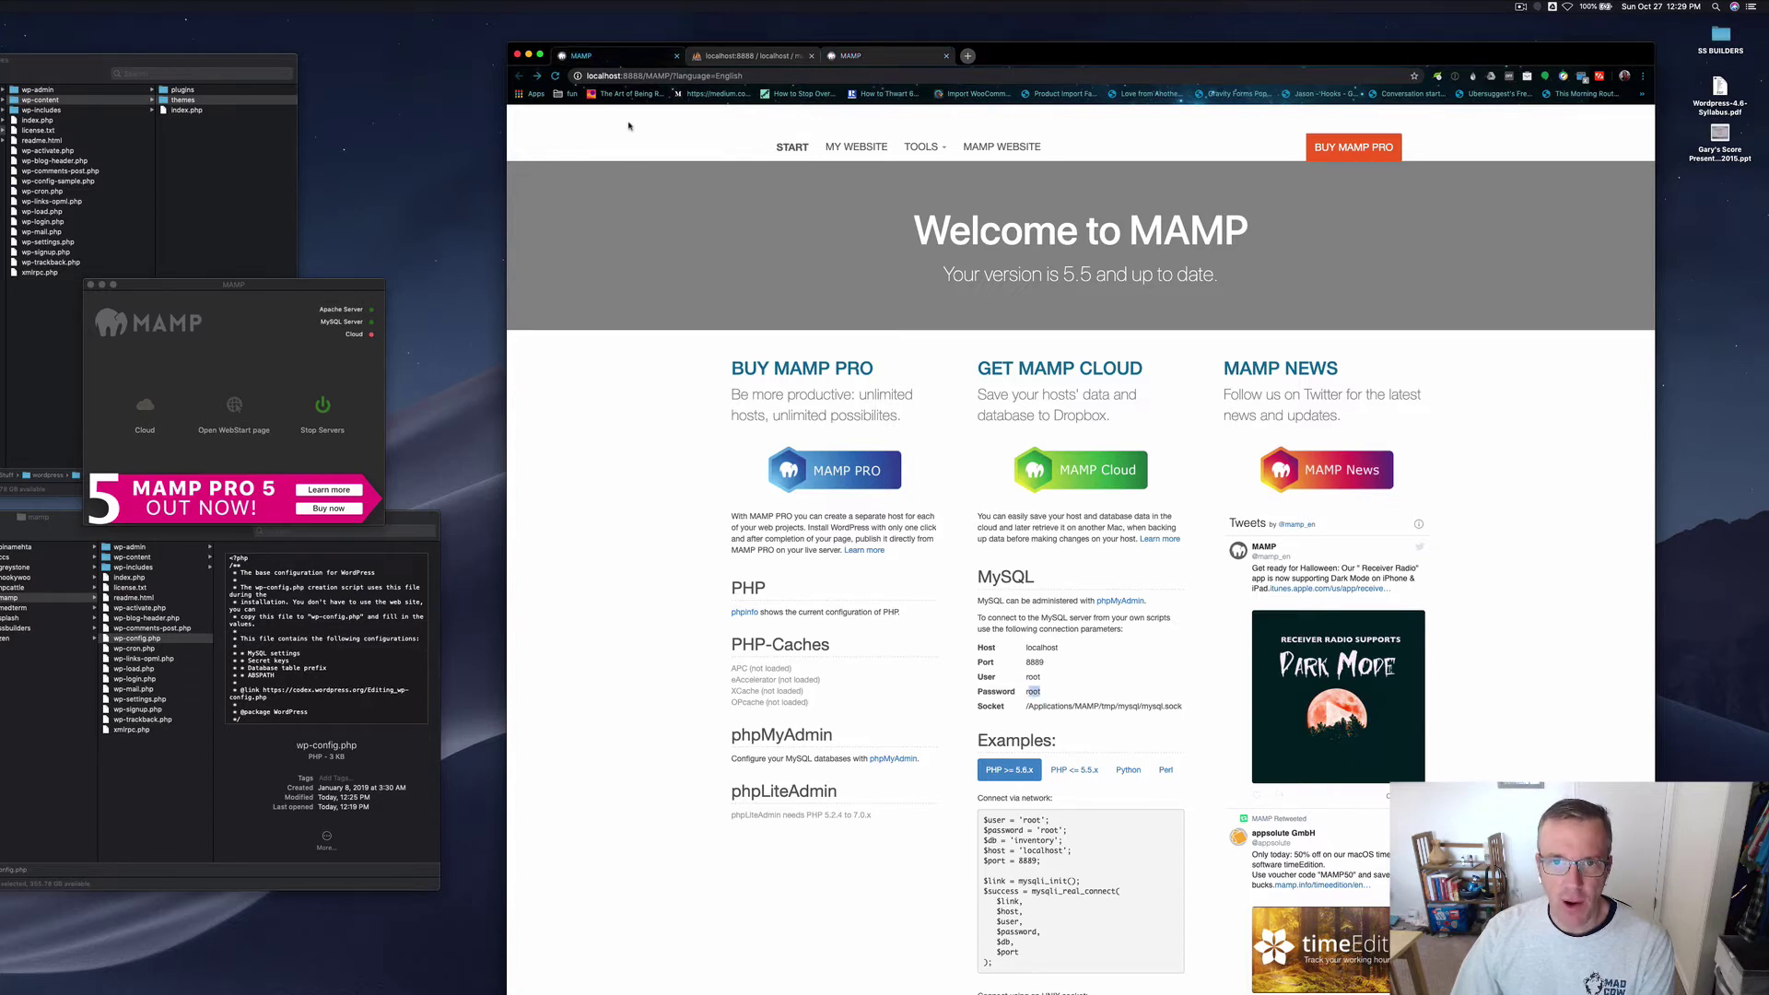
{"action": "left_click", "coordinate": [880, 59]}
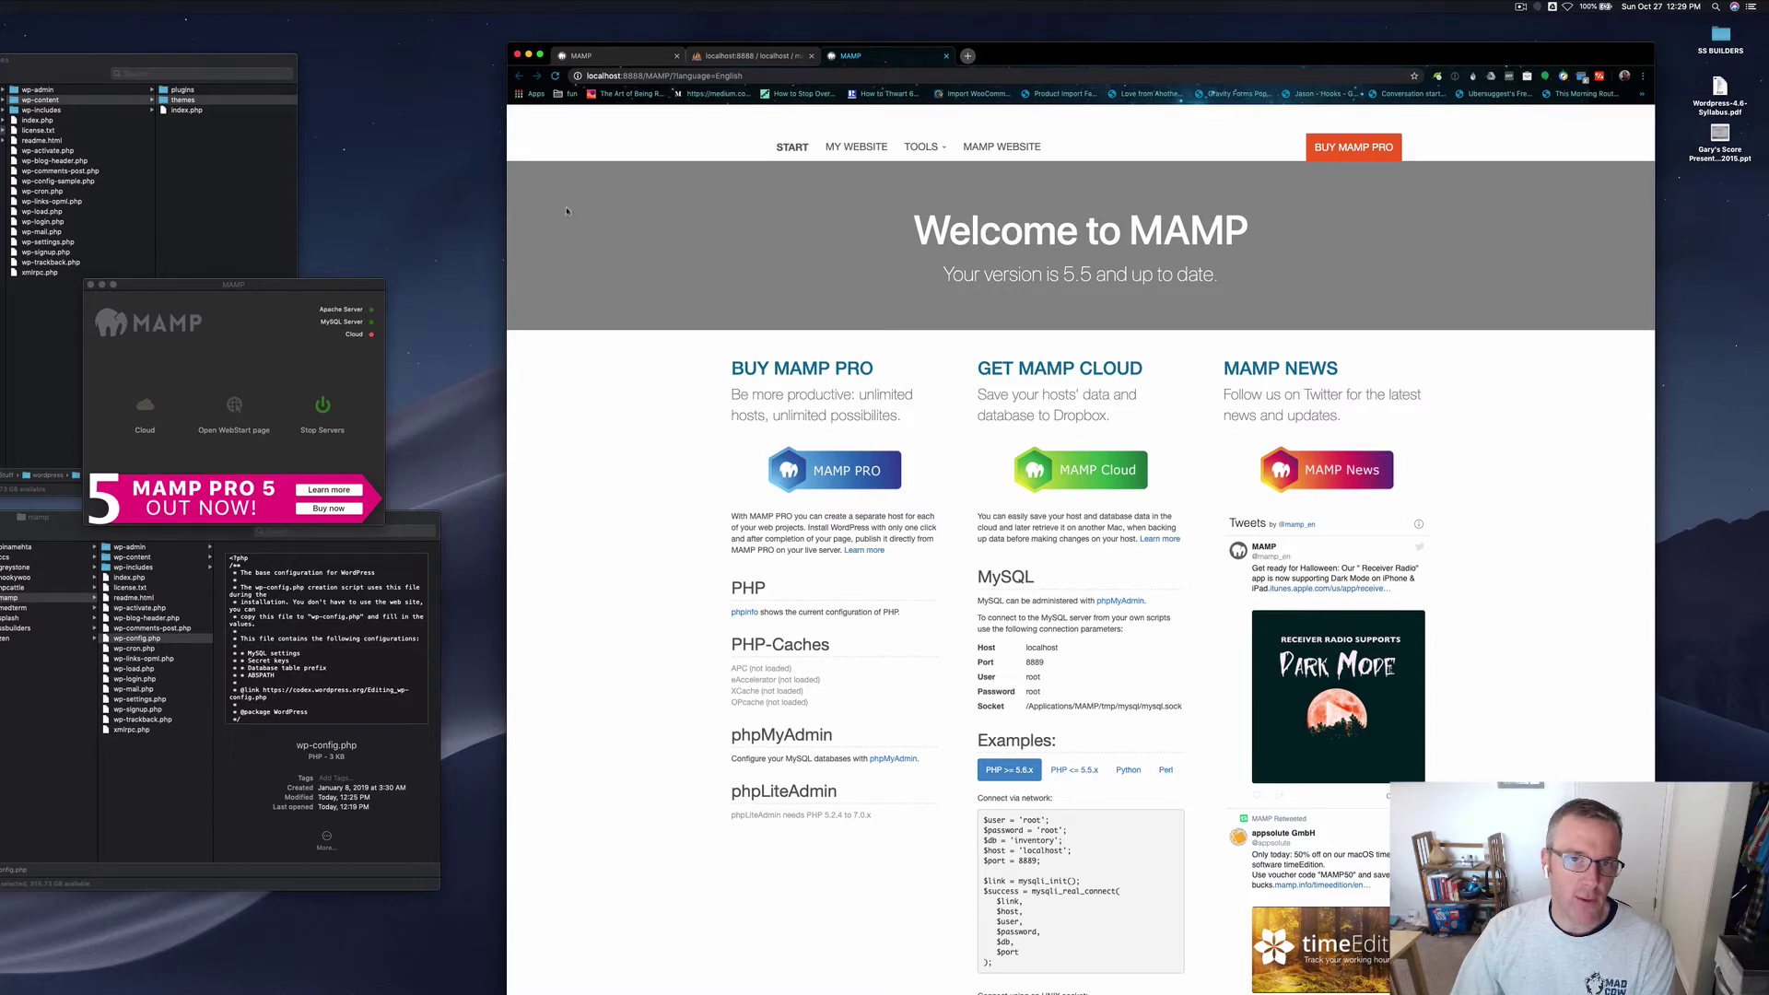
{"action": "left_click", "coordinate": [677, 56]}
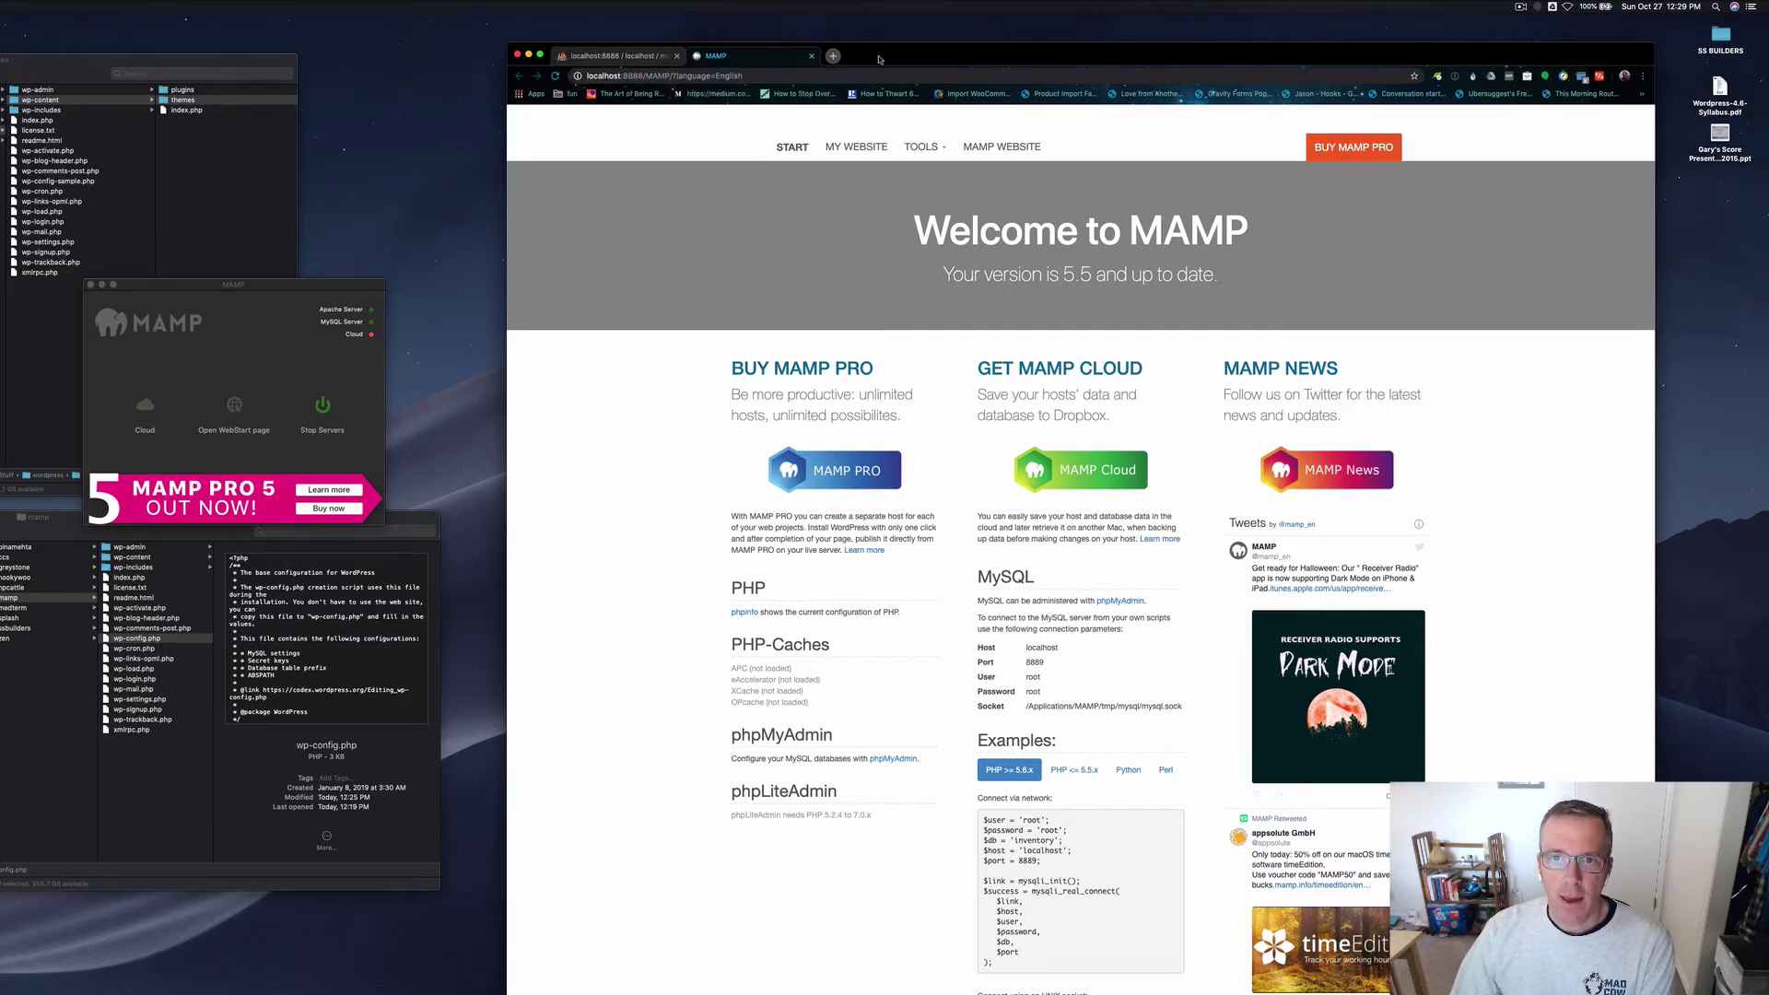
{"action": "left_click_drag", "start_coordinate": [880, 57], "coordinate": [873, 49]}
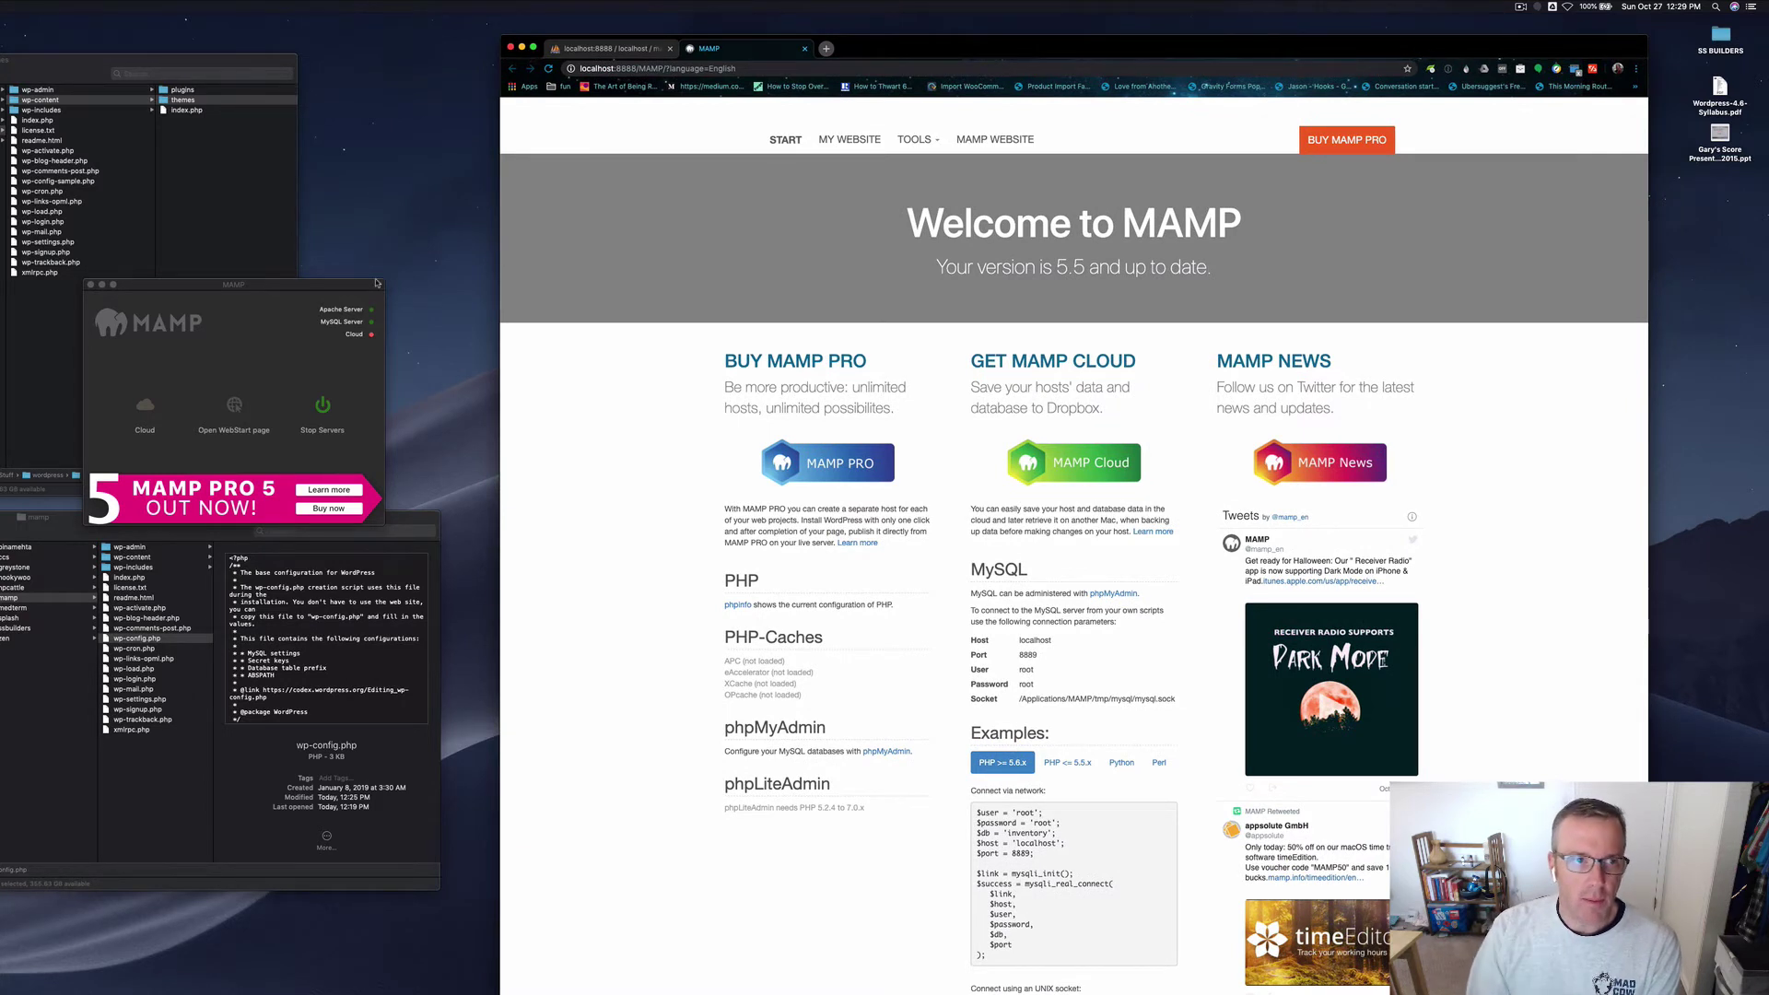
Step: Open My Website from the MAMP start page to load the WordPress installation screen
{"action": "left_click", "coordinate": [39, 600]}
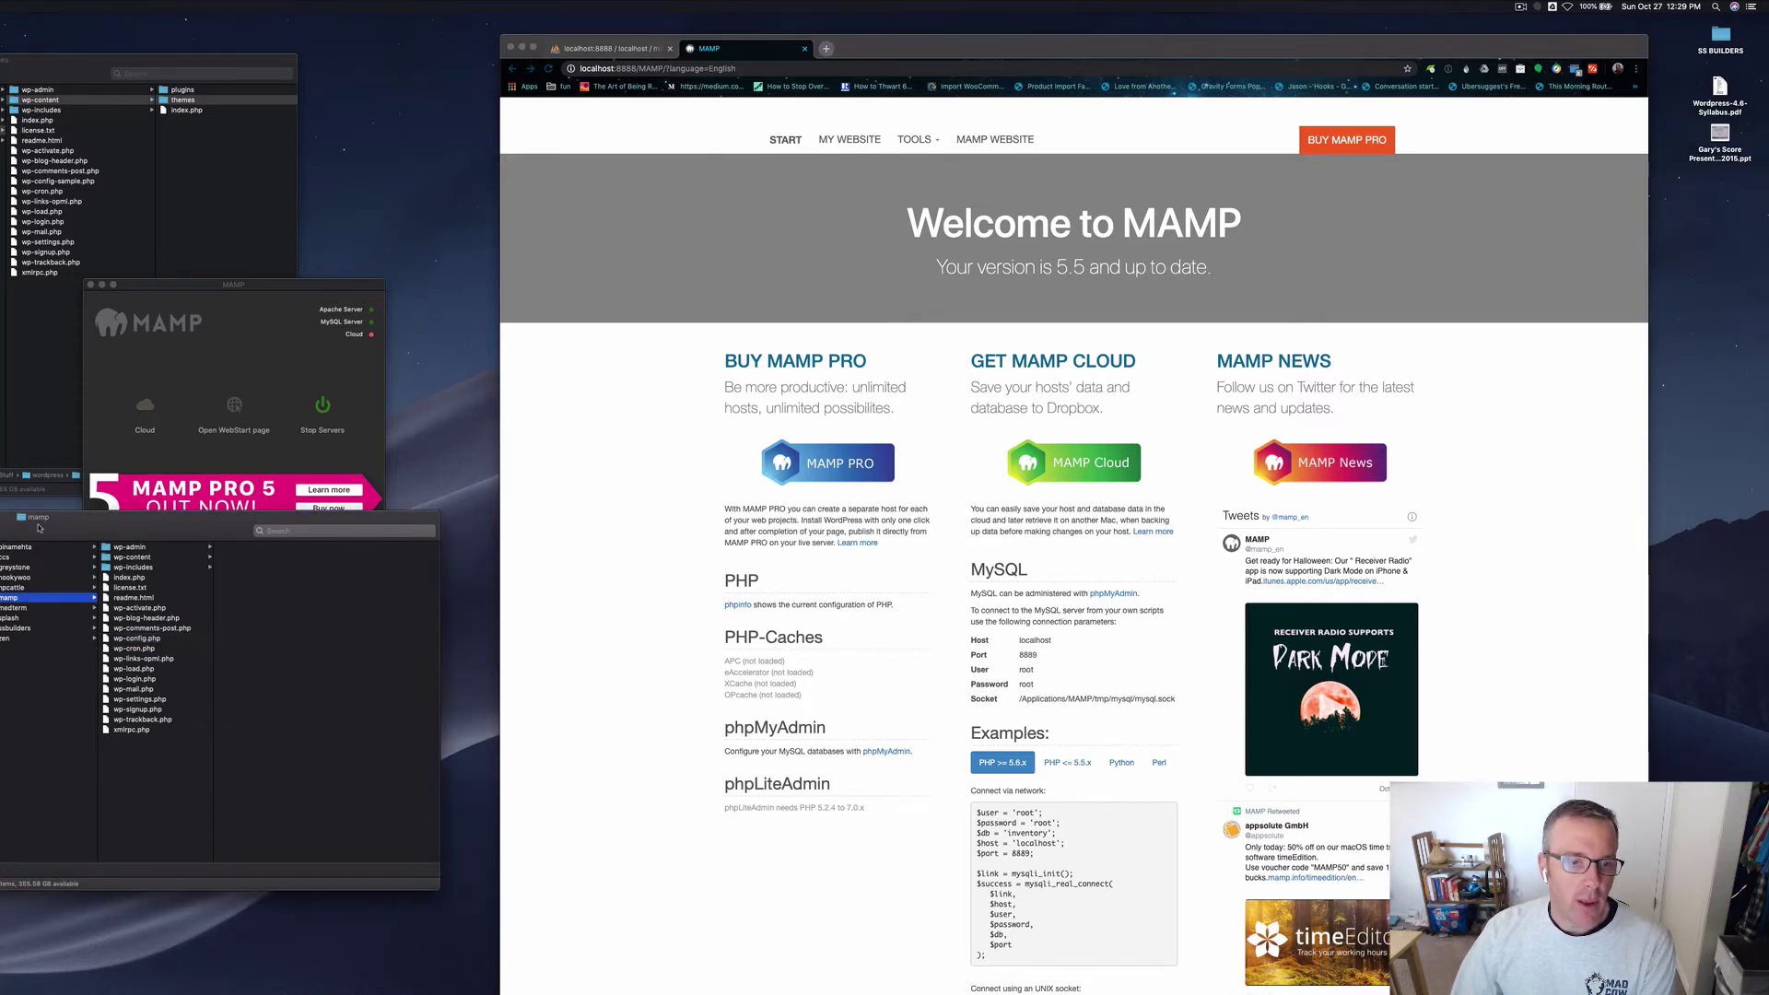
{"action": "left_click_drag", "start_coordinate": [39, 528], "coordinate": [53, 583]}
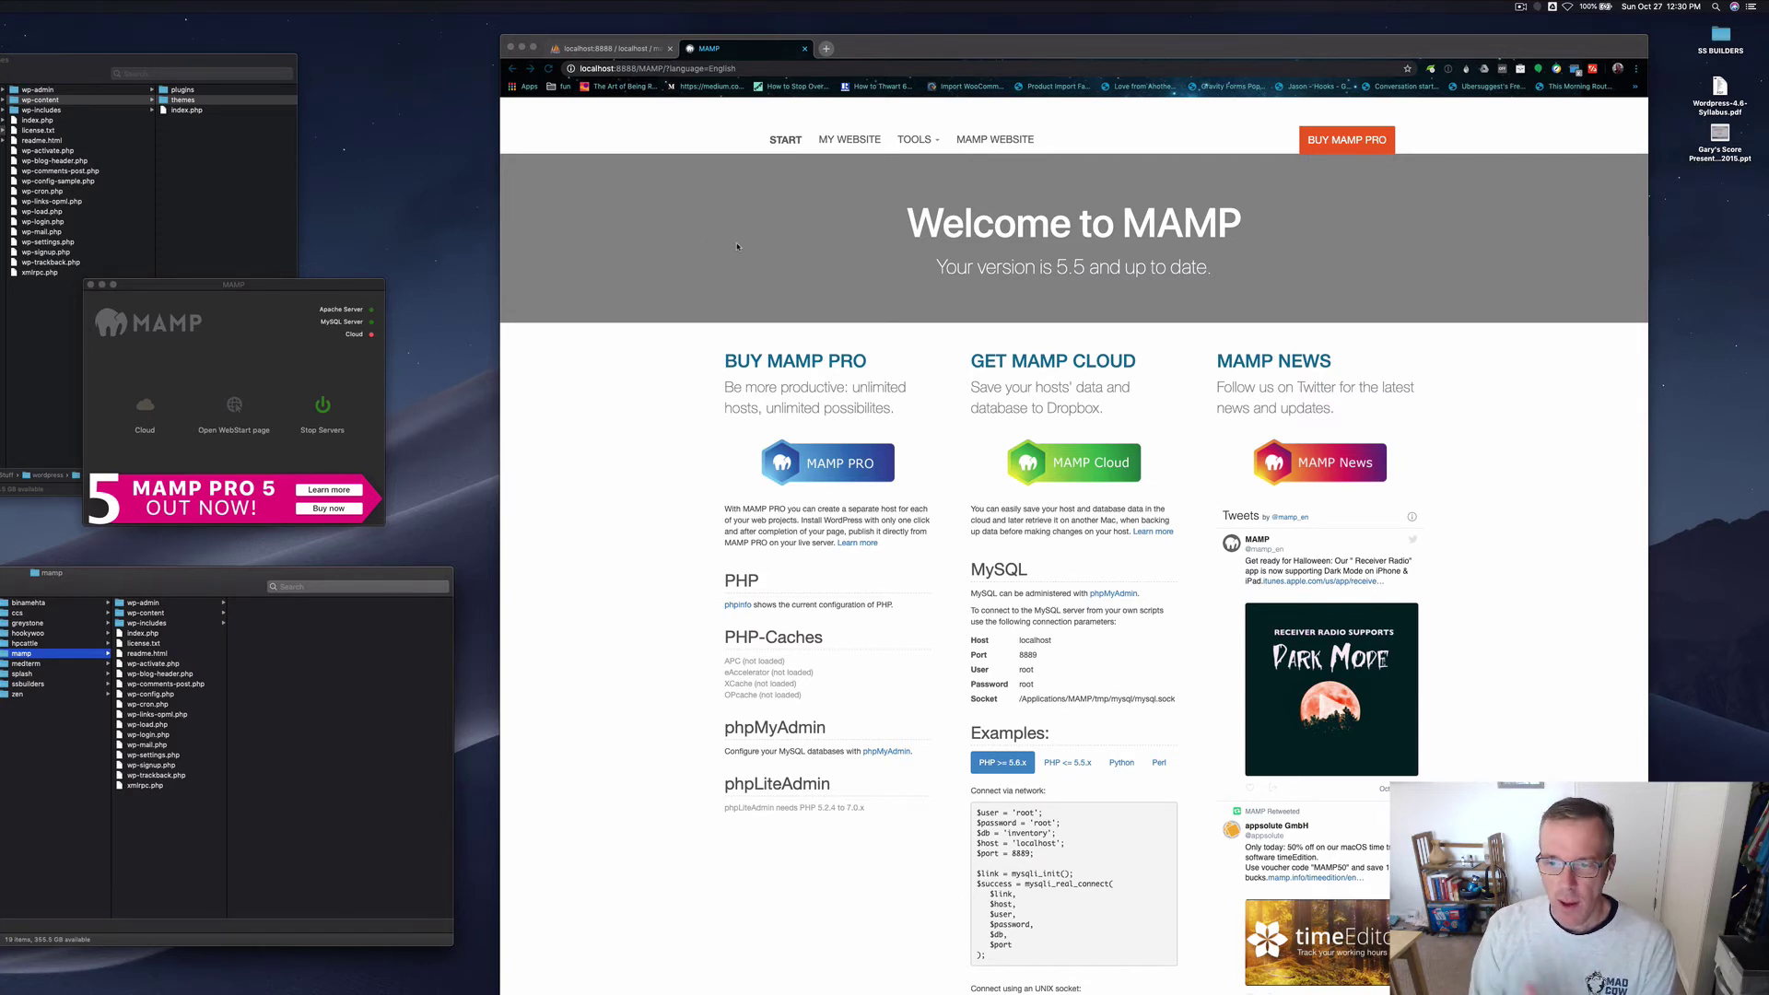
{"action": "left_click", "coordinate": [851, 140]}
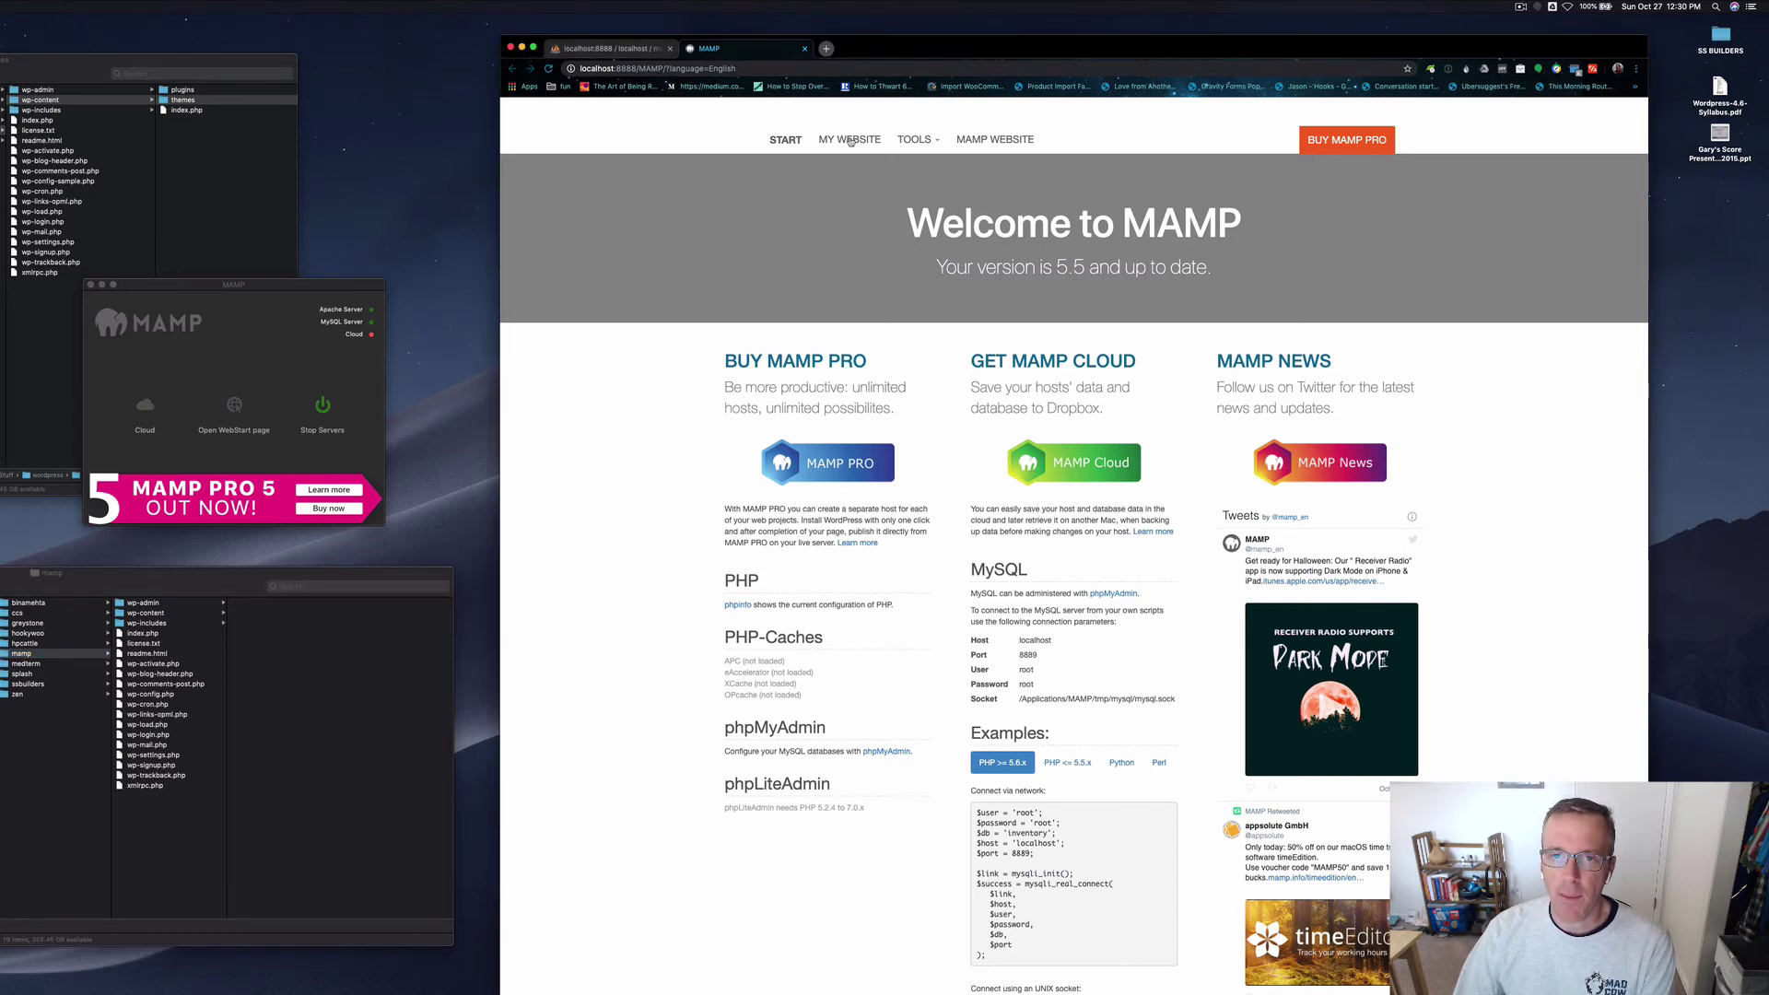
{"action": "left_click", "coordinate": [850, 140]}
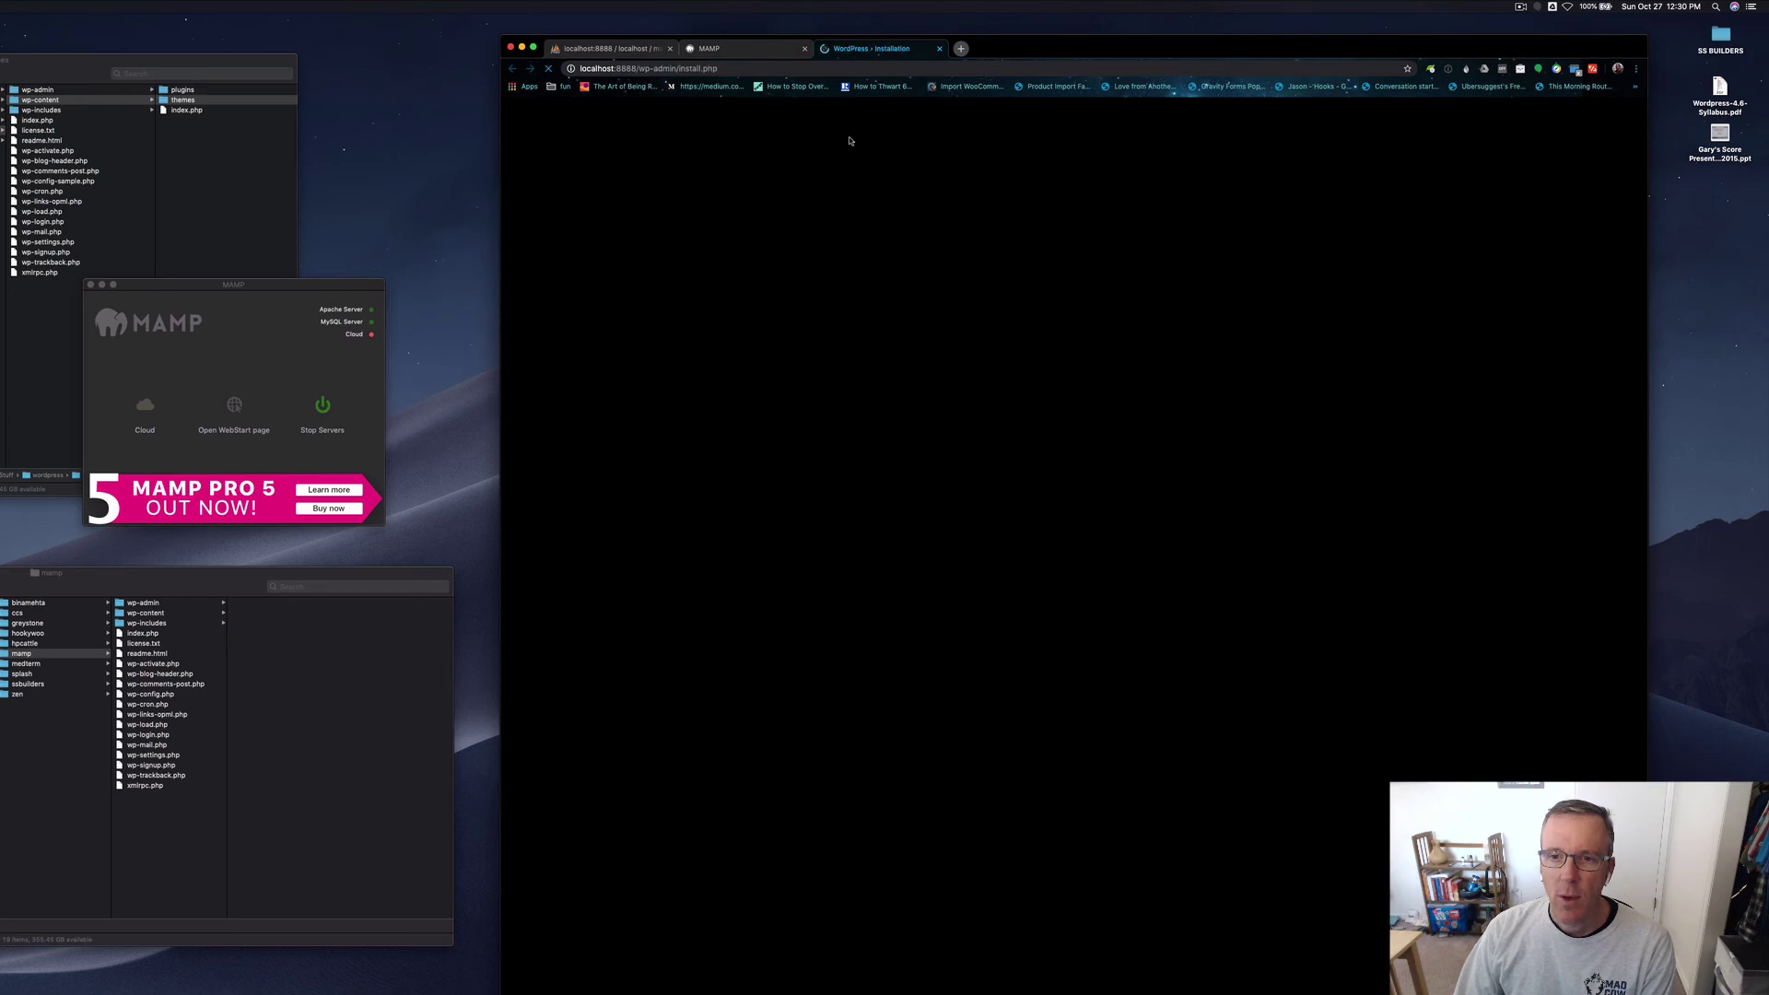